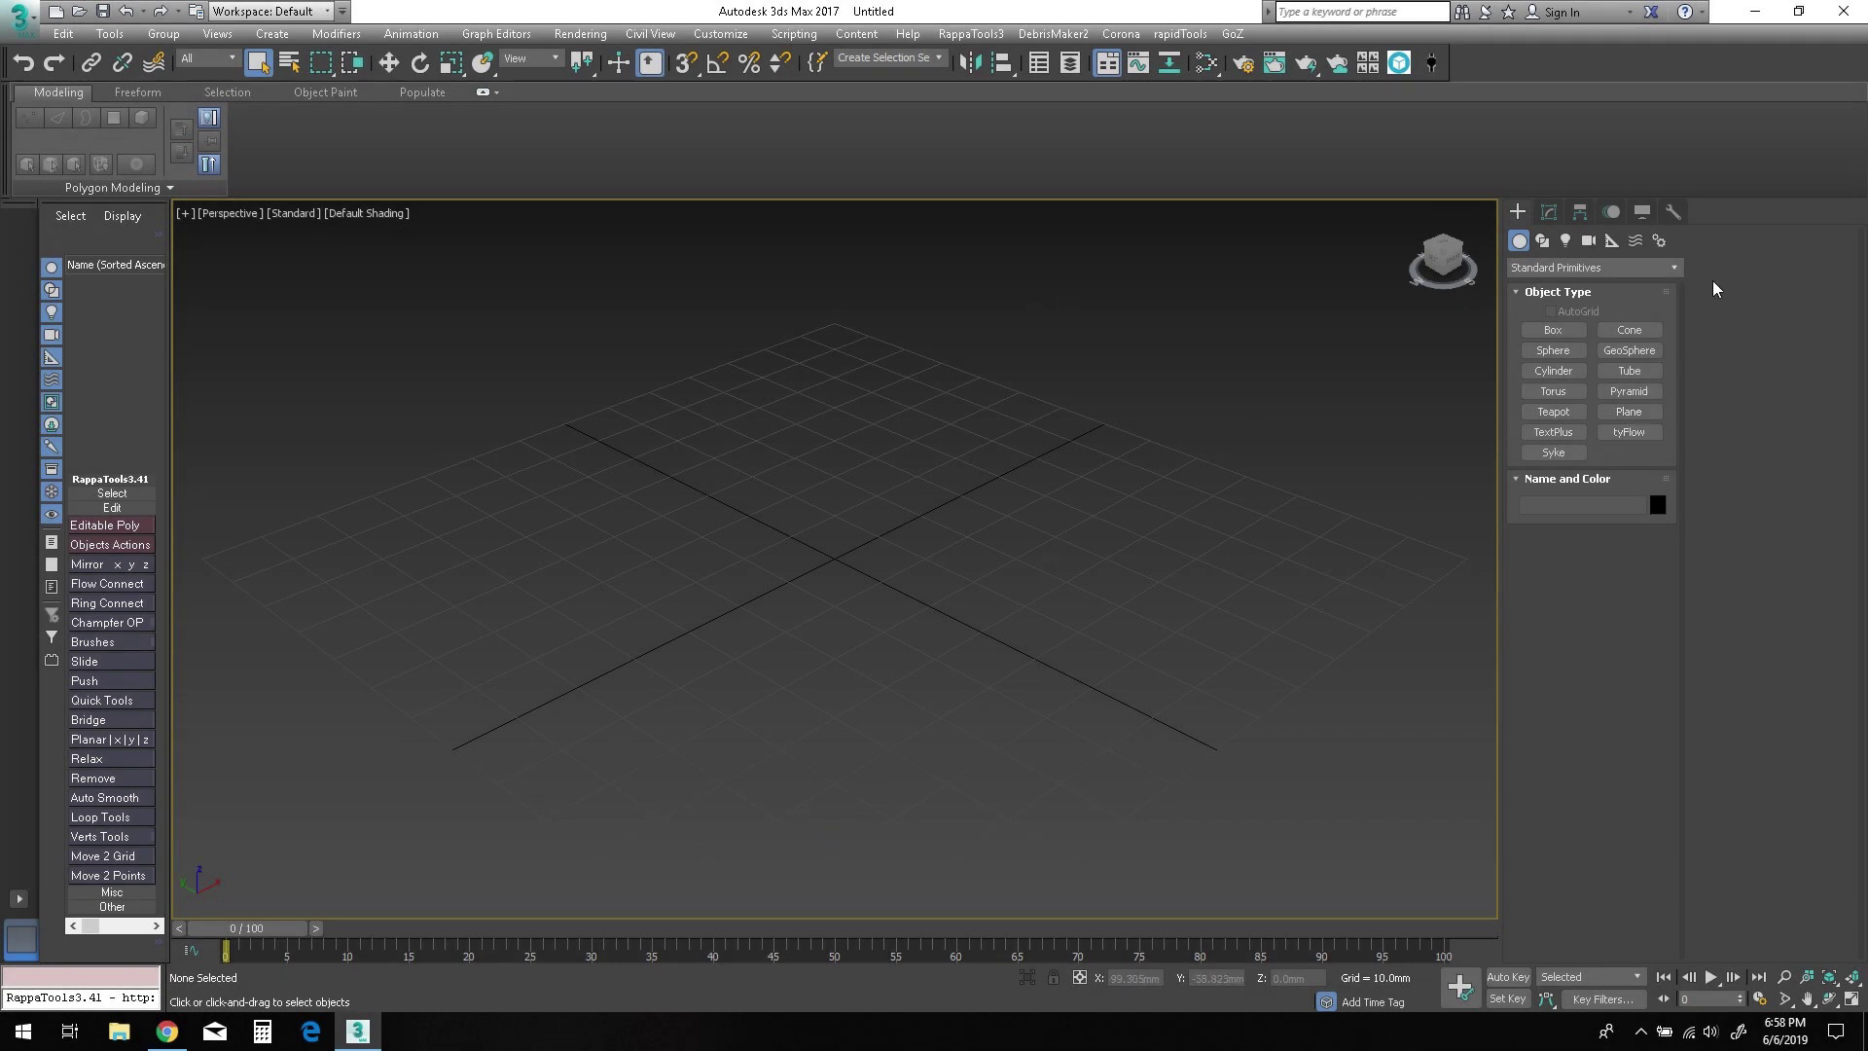
# Create a Hedra from Extended Primitives at the grid centre.
pyautogui.click(1674, 269)
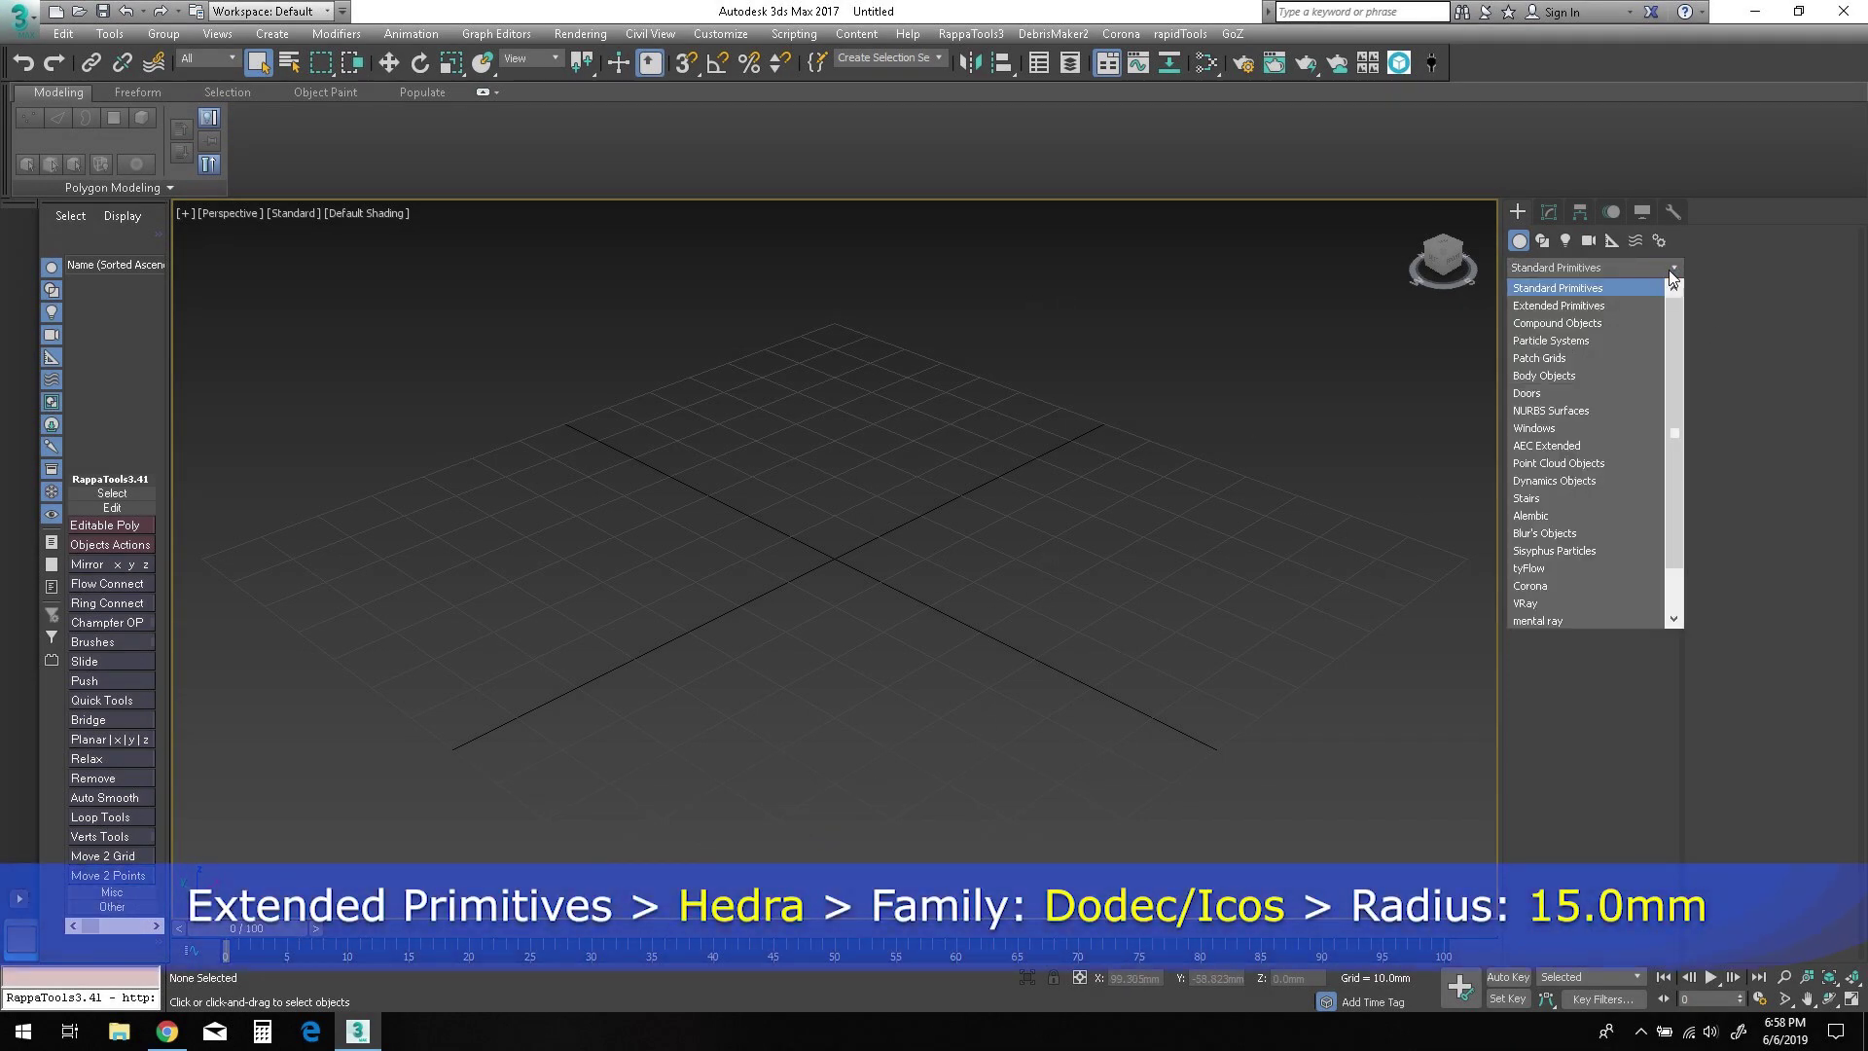
pyautogui.click(1609, 308)
pyautogui.click(1562, 334)
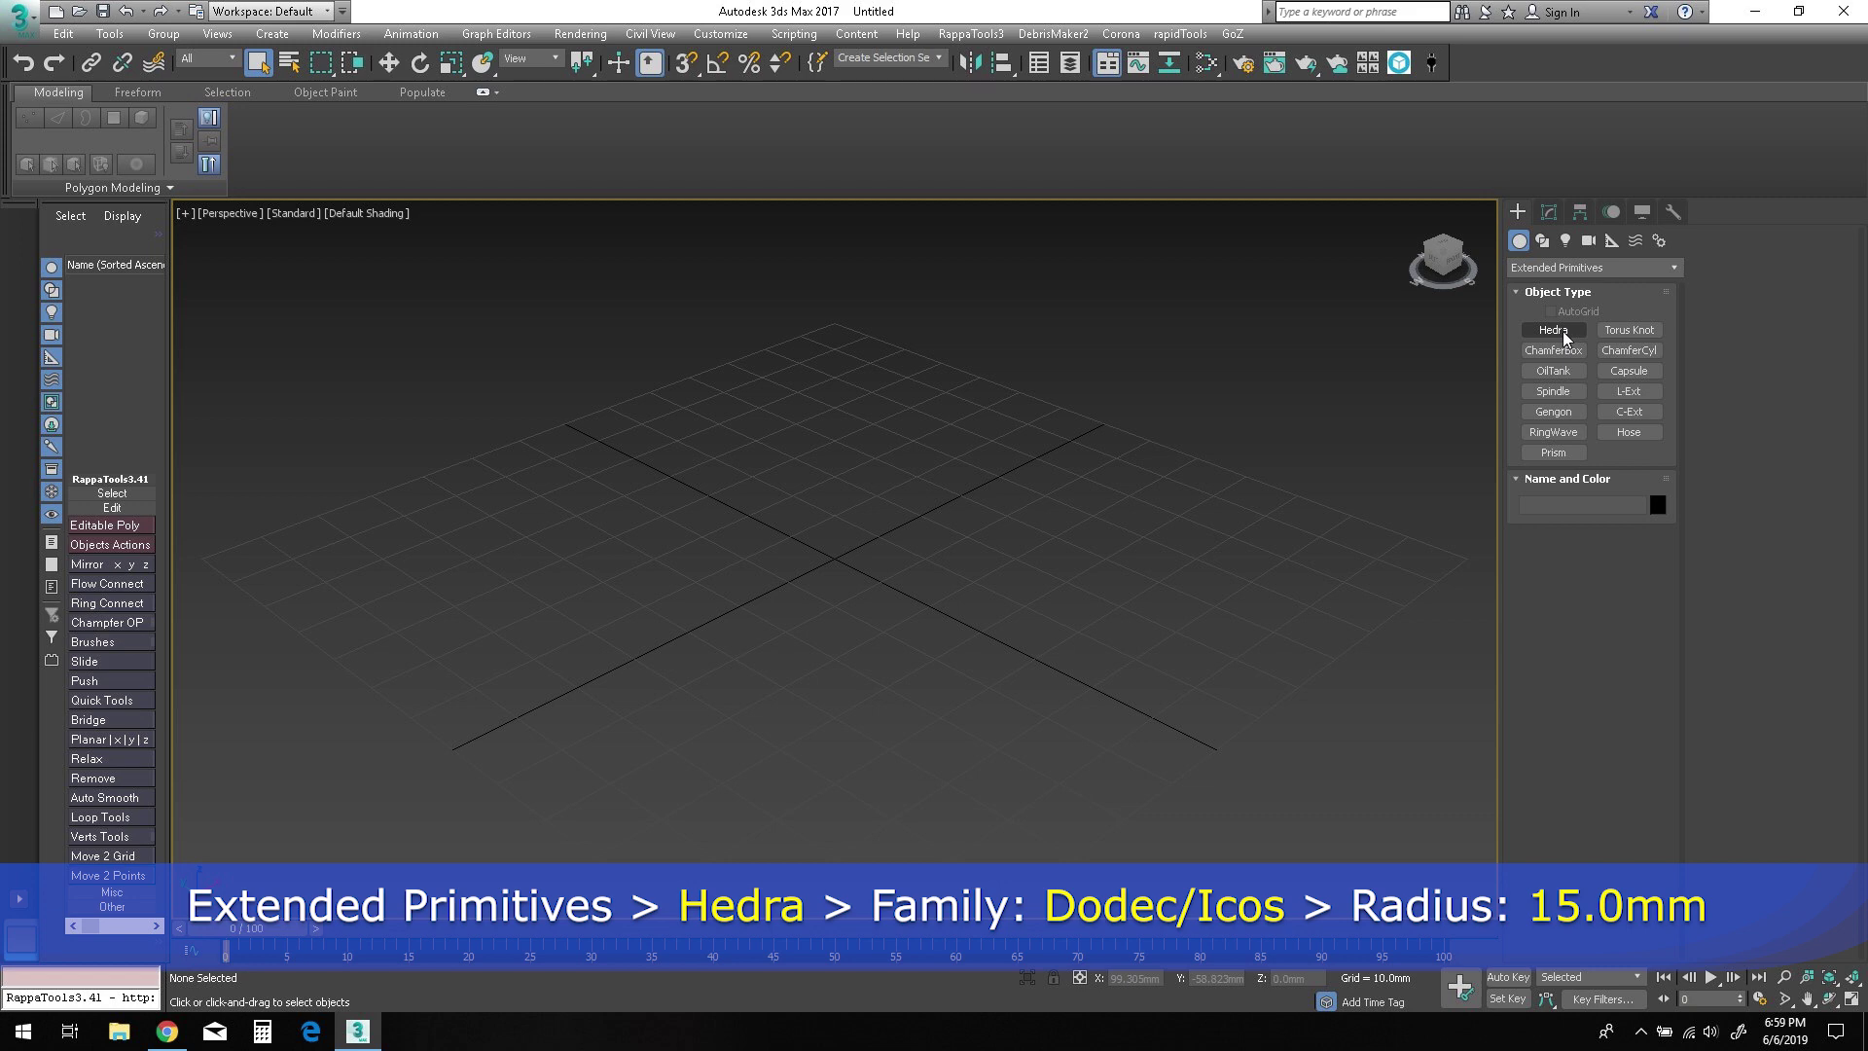
pyautogui.click(1565, 335)
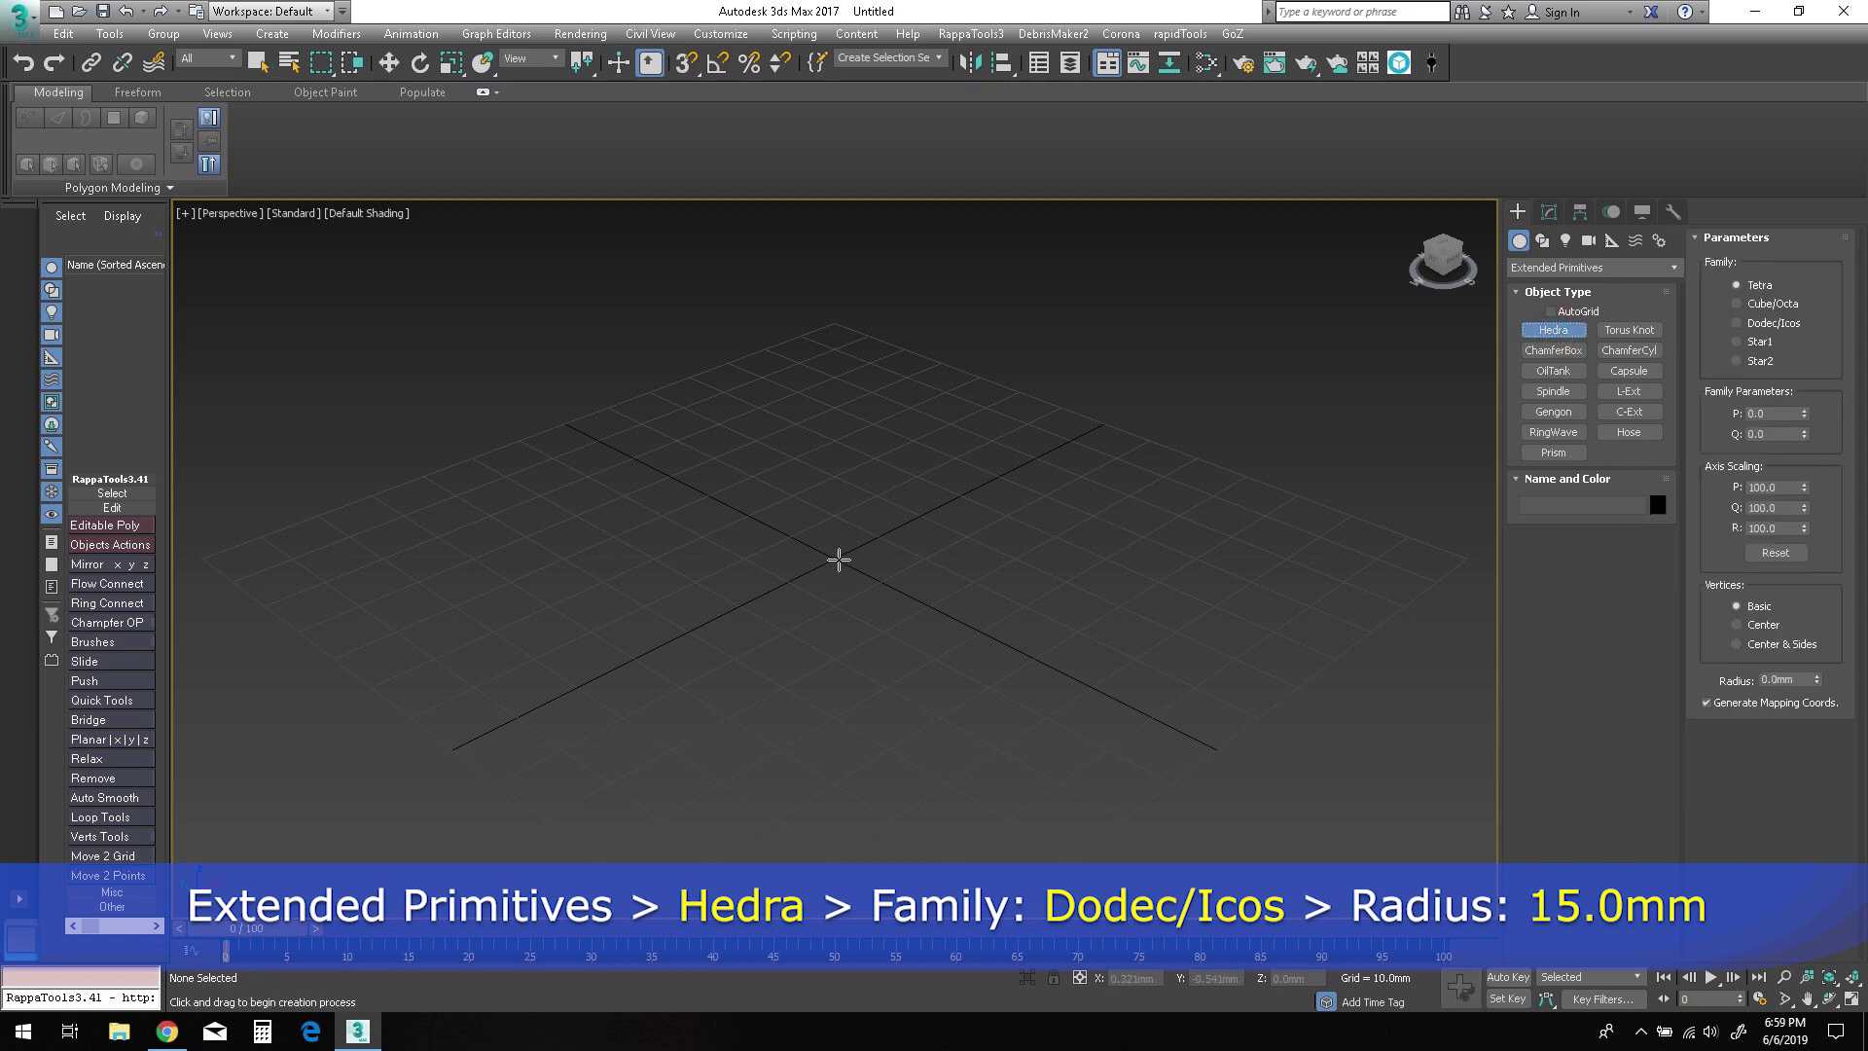
pyautogui.moveTo(839, 559); pyautogui.dragTo(865, 605)
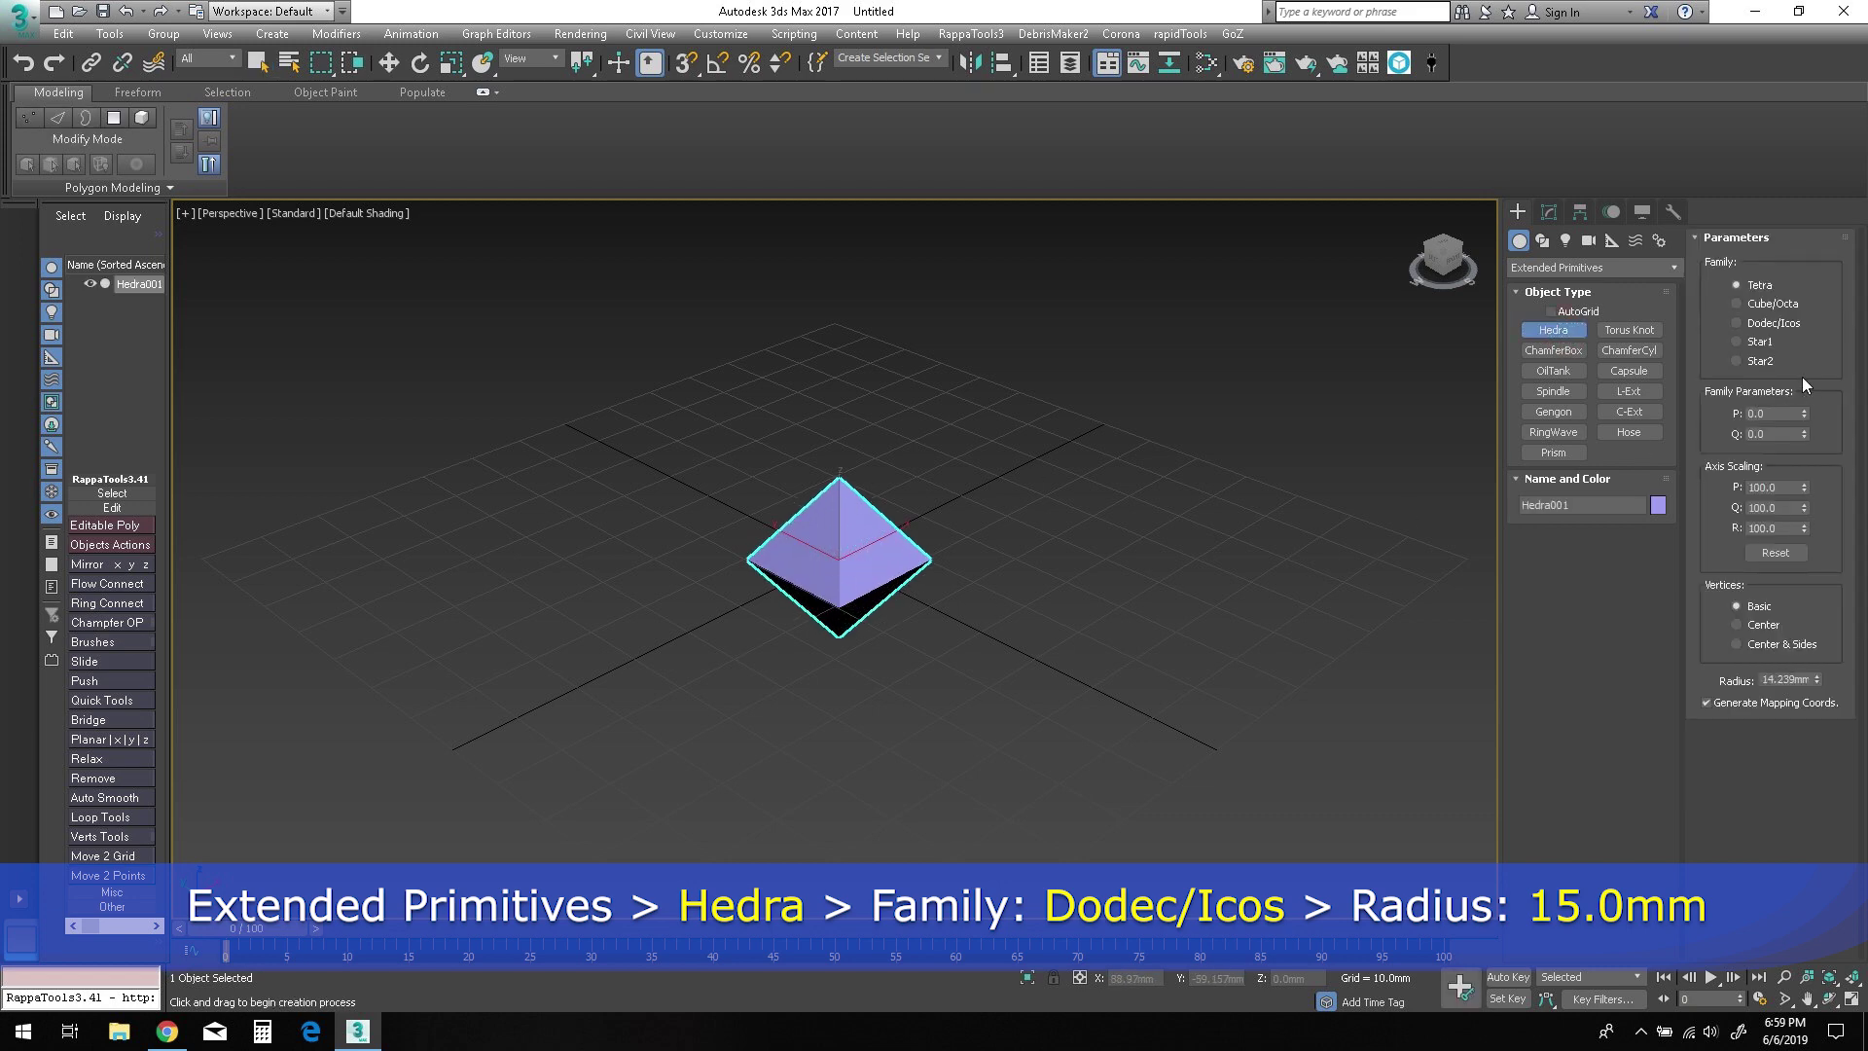
# Set the hedra's family to Dodec/Icos and its radius to 15.0mm.
pyautogui.click(1741, 324)
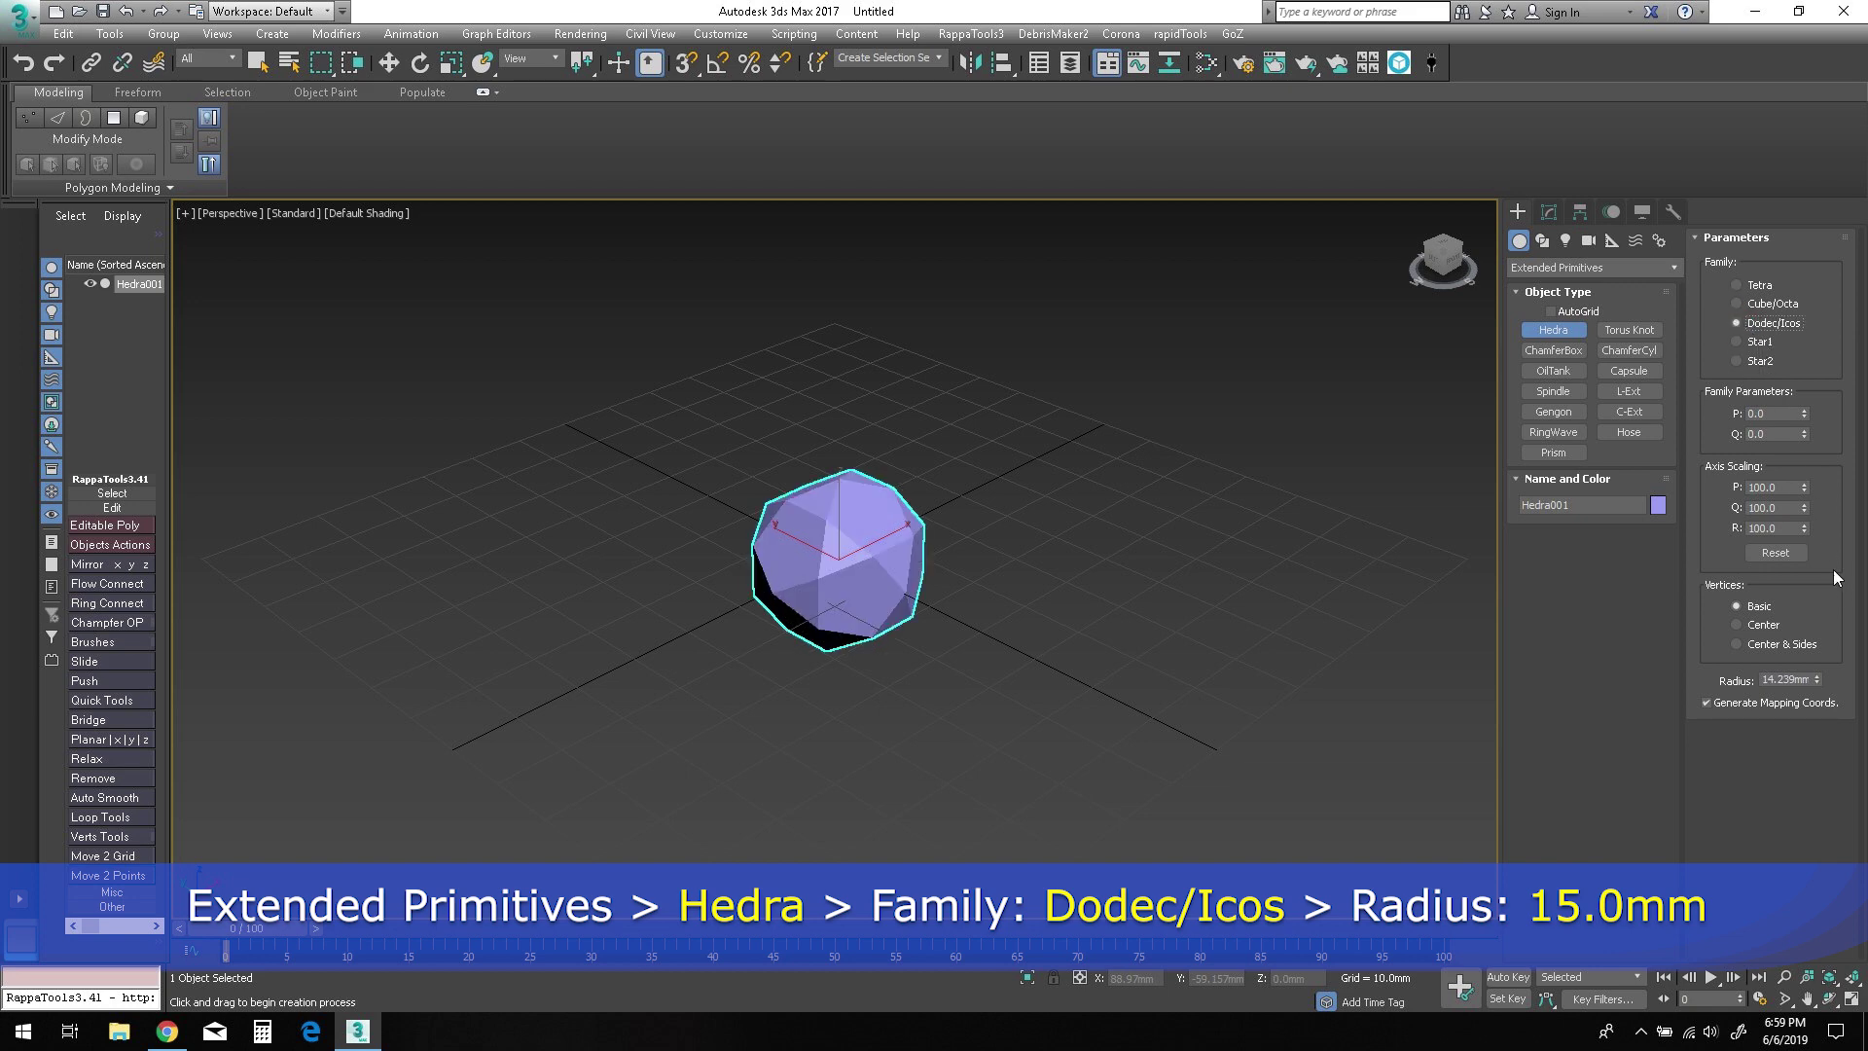
pyautogui.doubleClick(1788, 678)
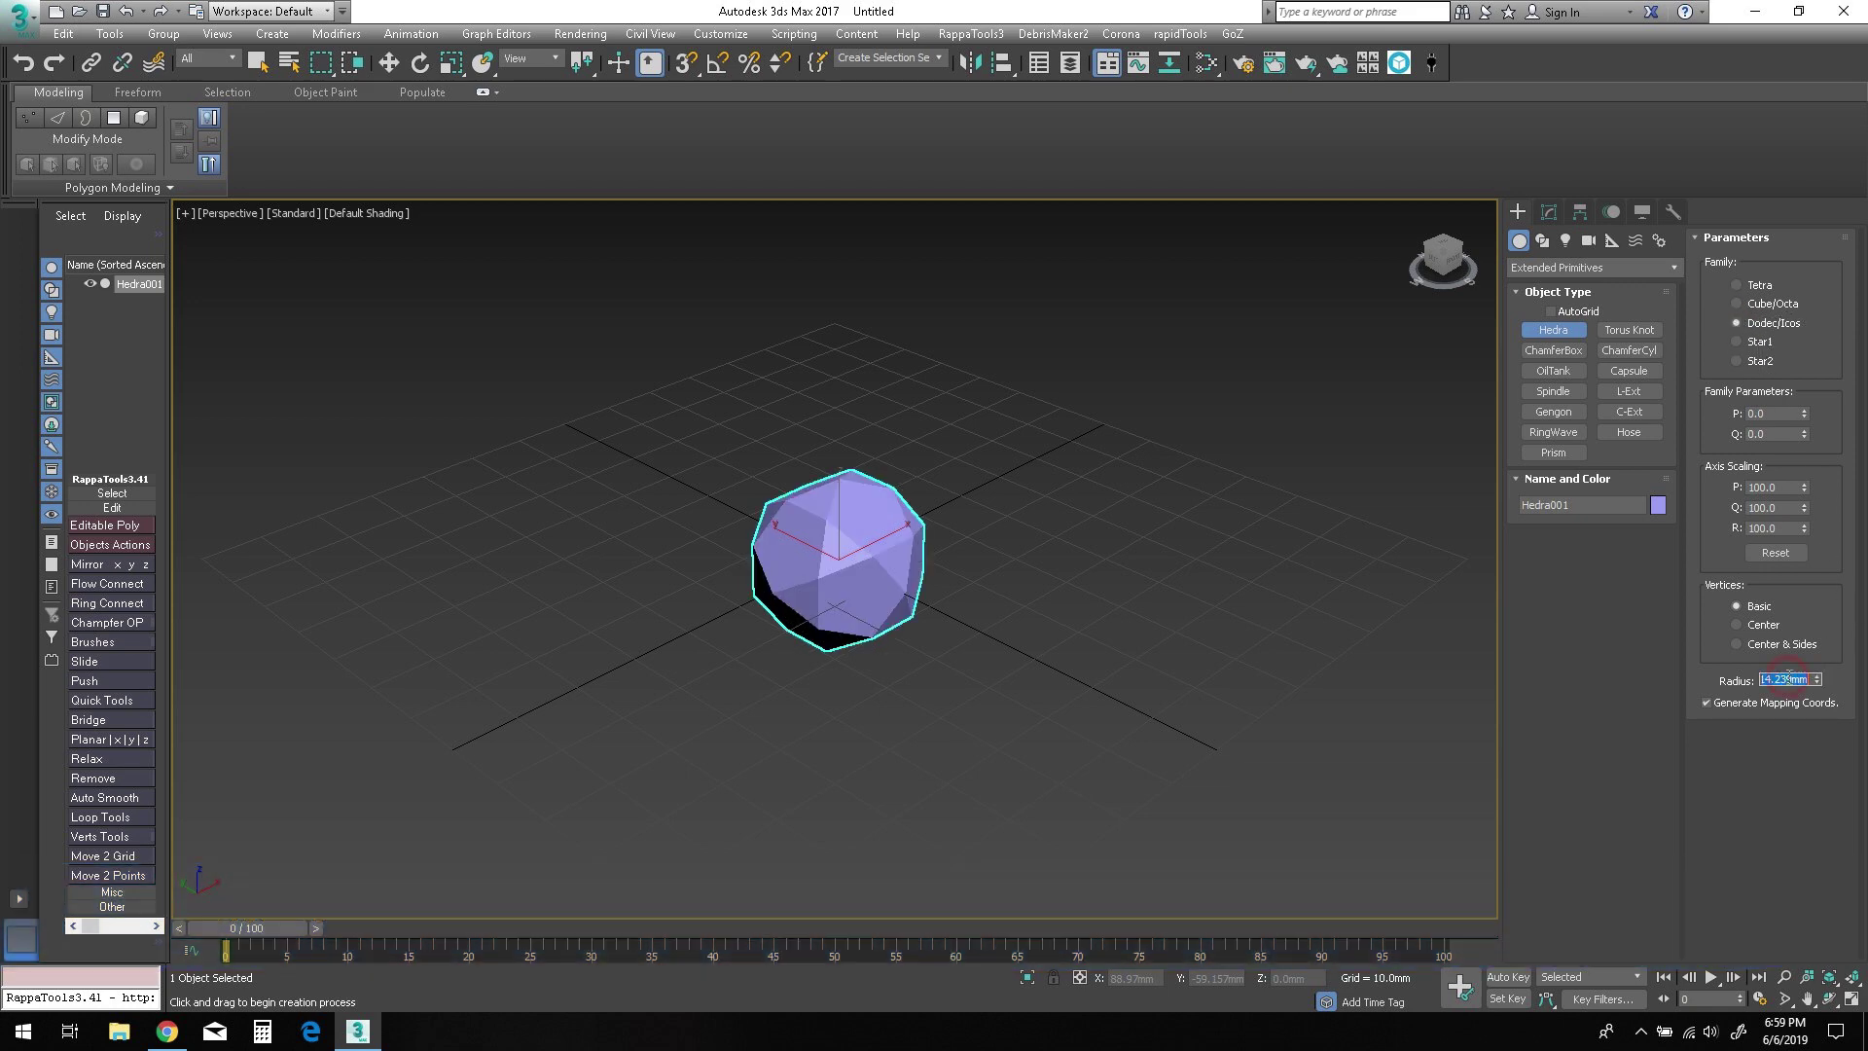
pyautogui.write('15.0')
pyautogui.press('Return')
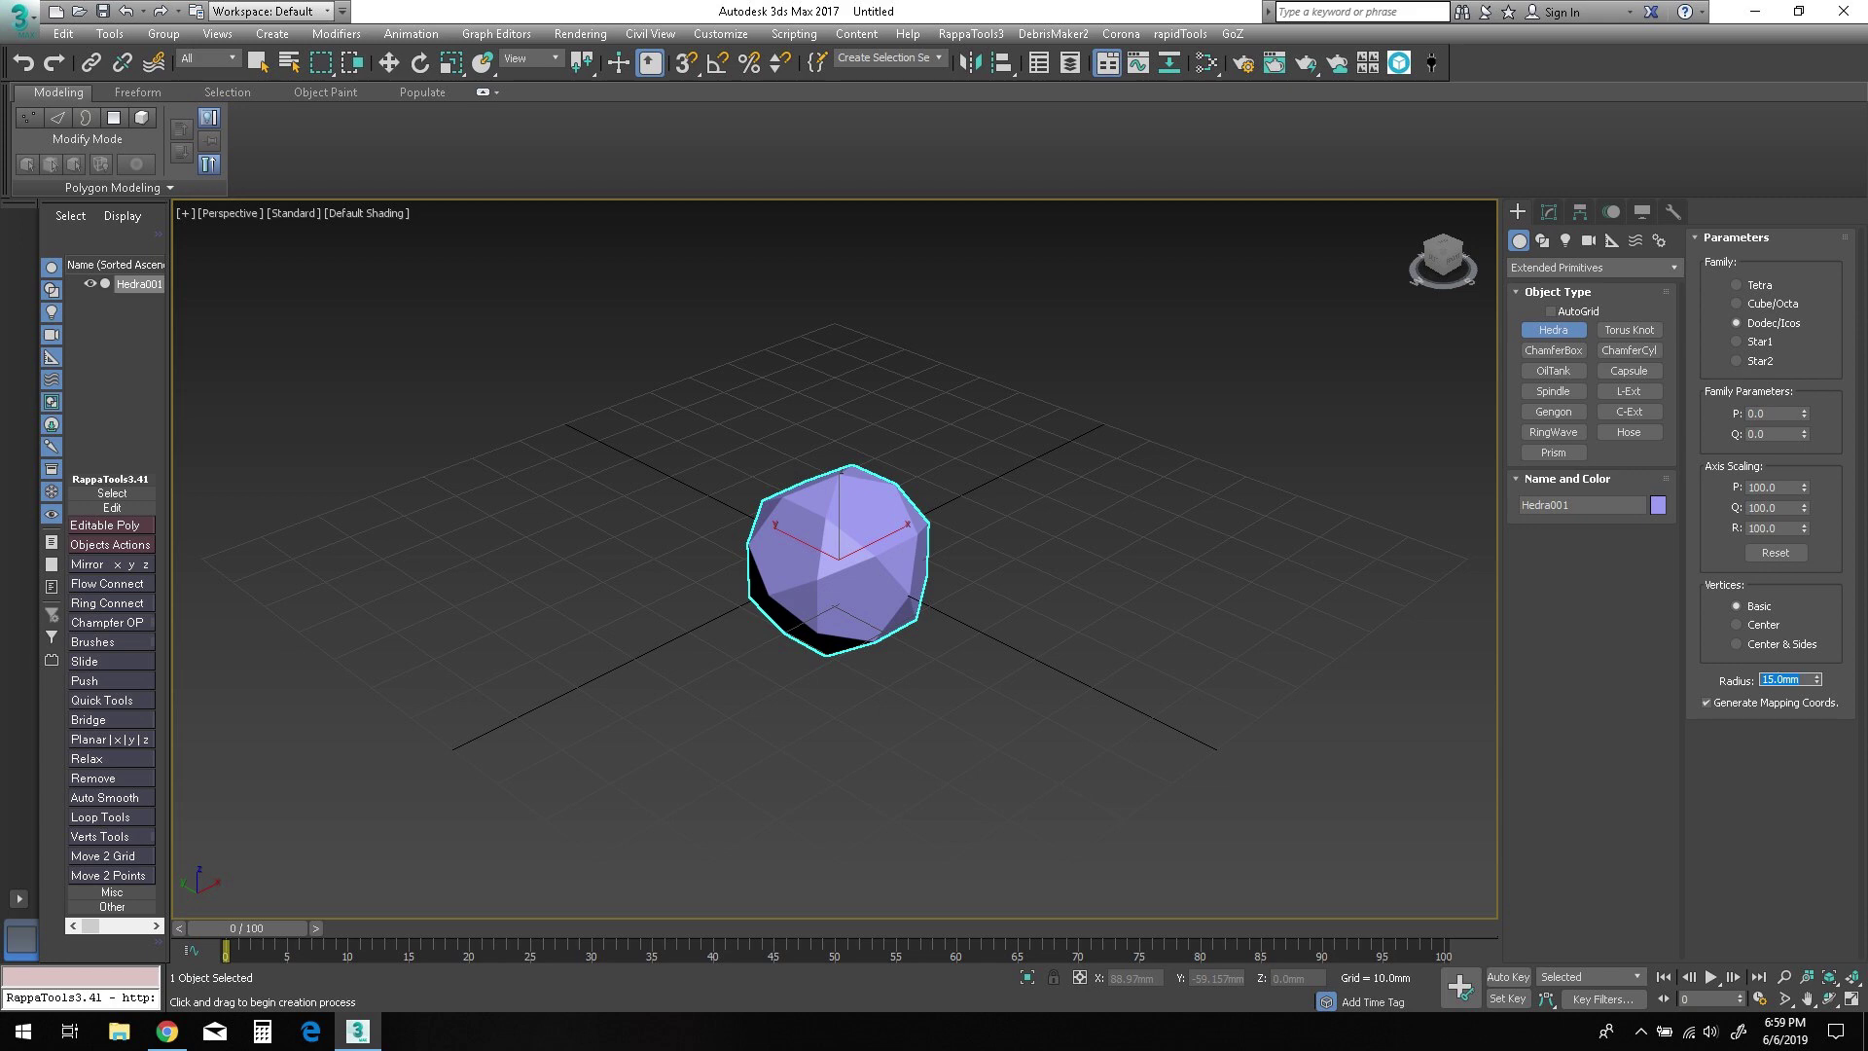
pyautogui.click(1552, 212)
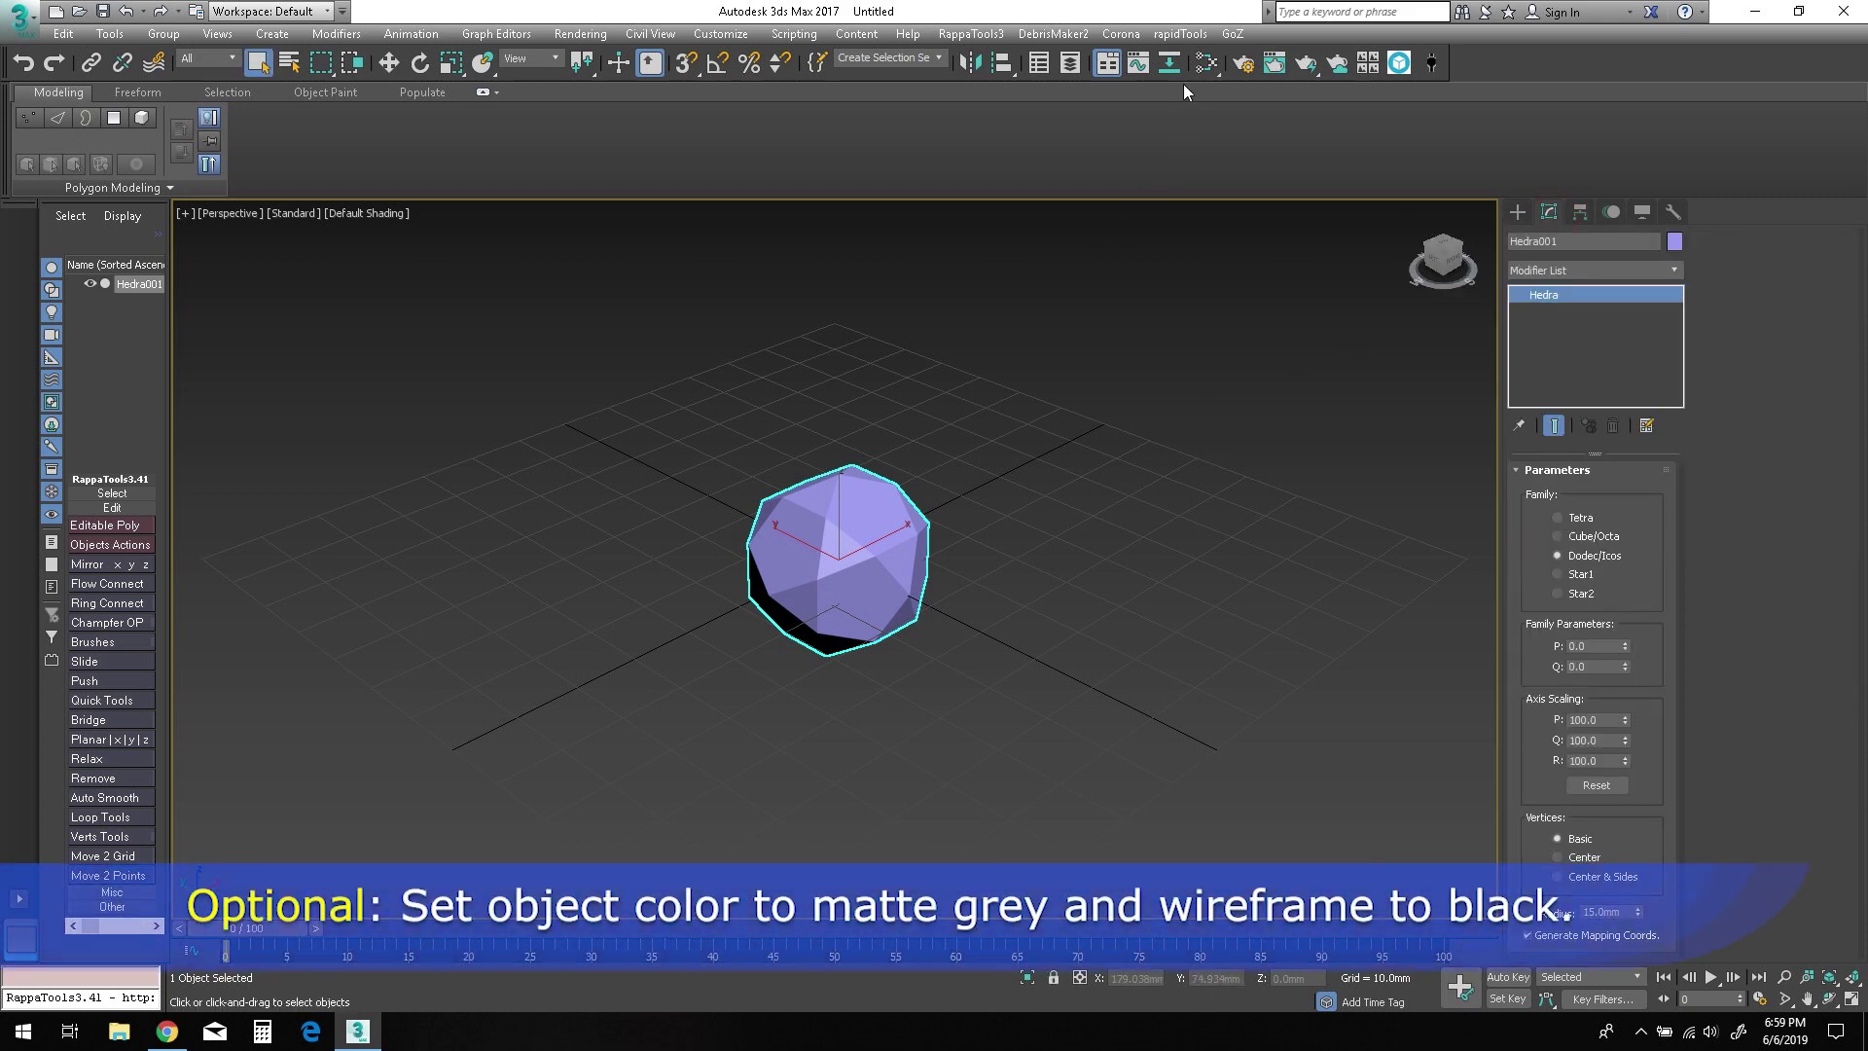
# Assign a Standard material to the hedra in the Slate Material Editor.
pyautogui.click(1201, 66)
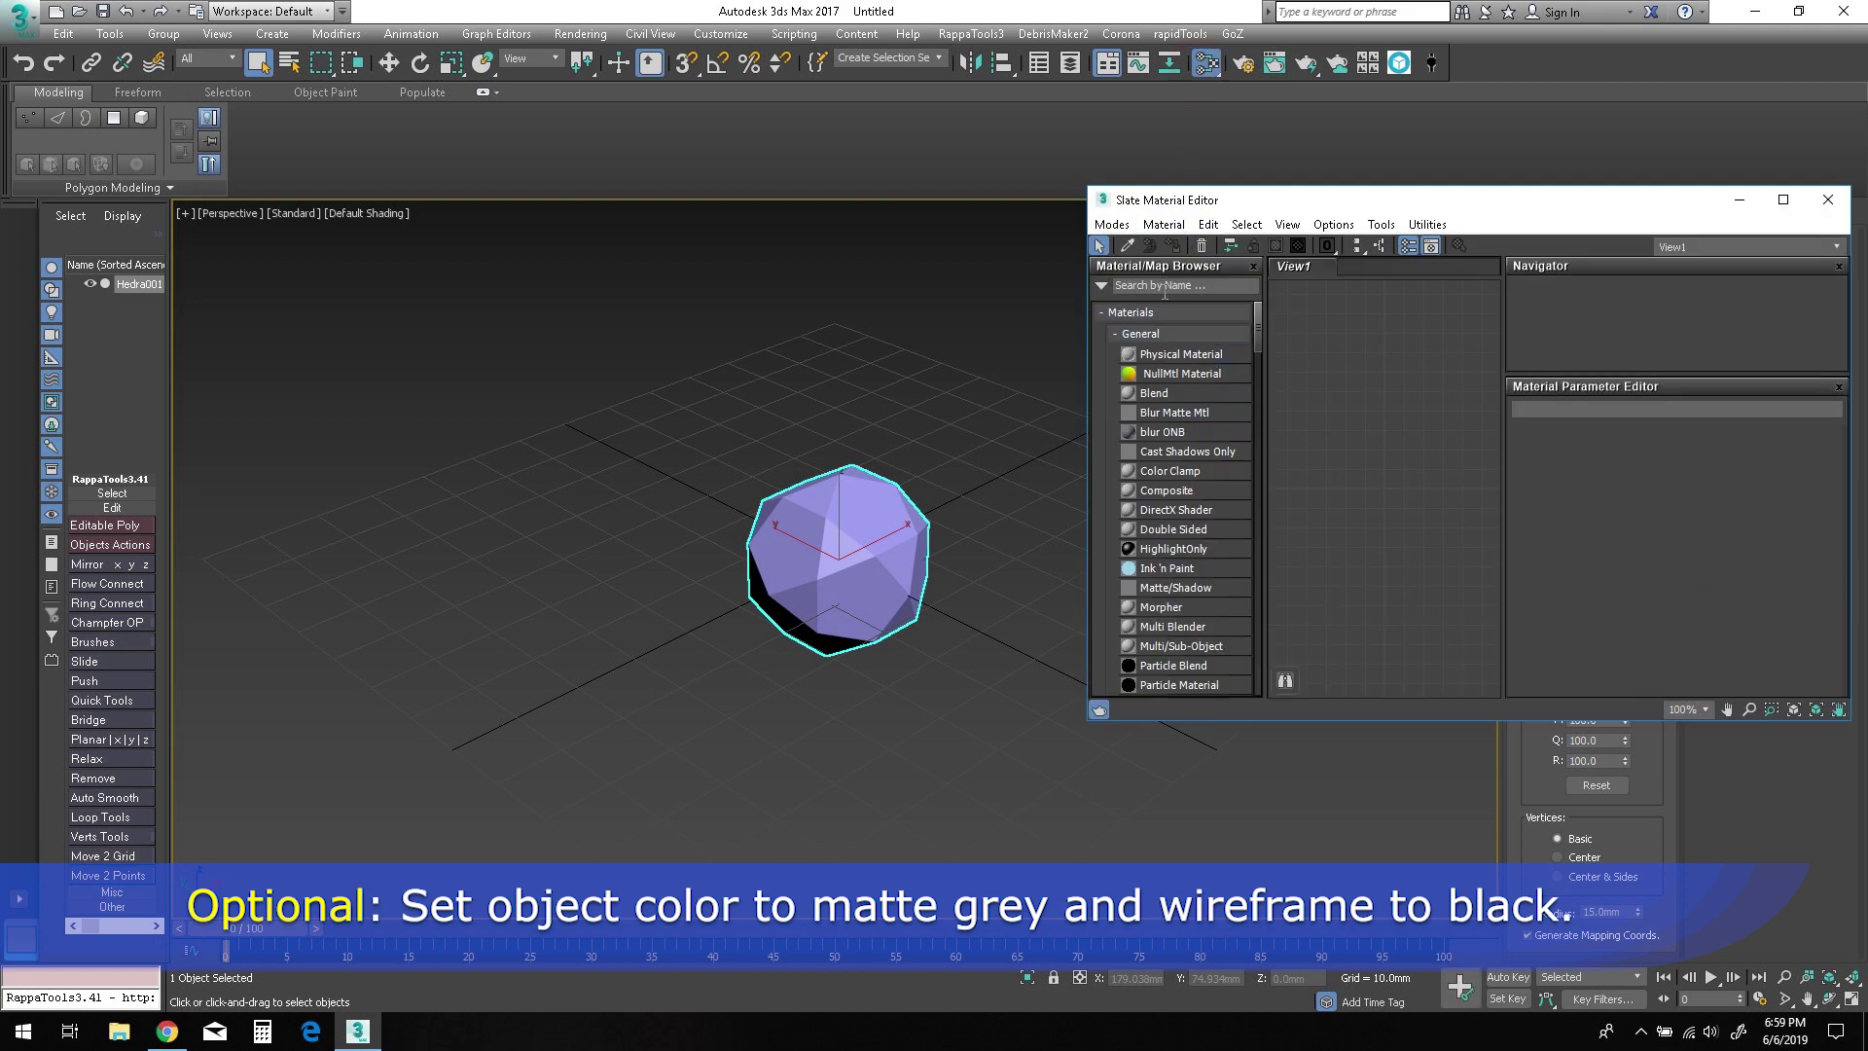
pyautogui.click(1218, 283)
pyautogui.write('standard')
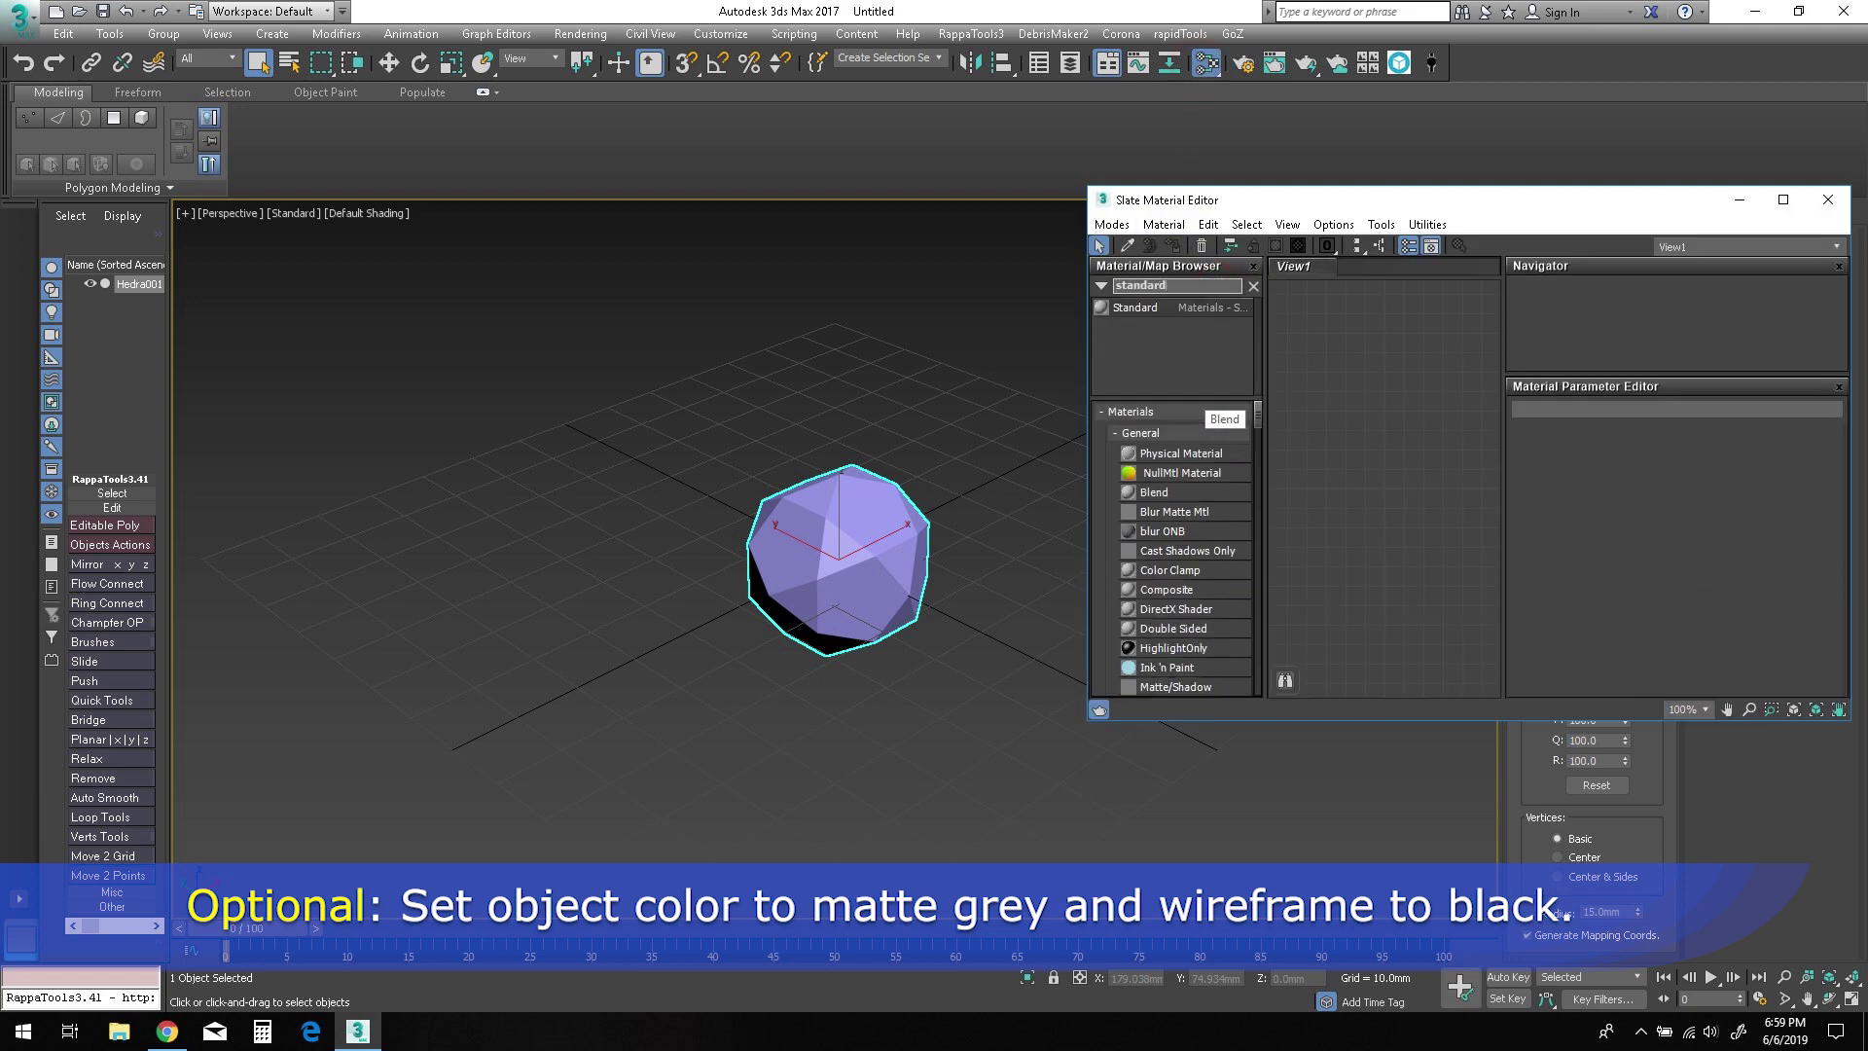
pyautogui.press('Return')
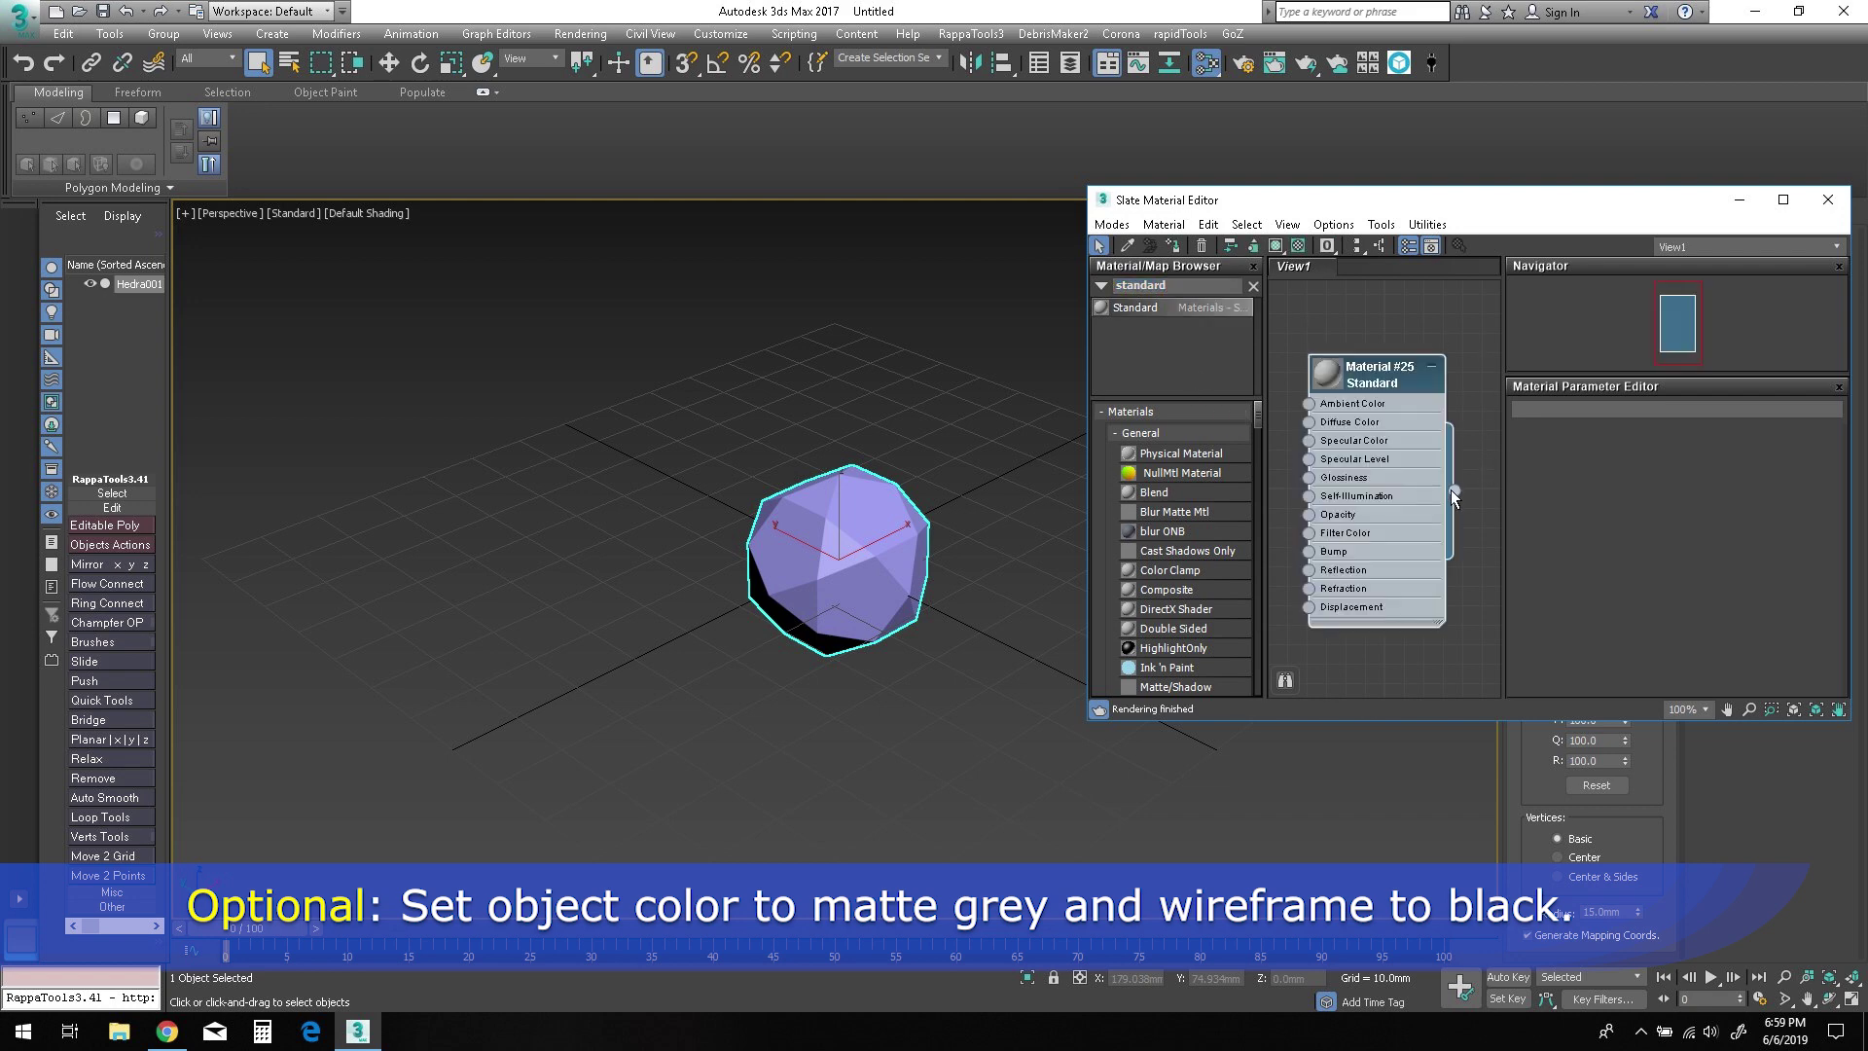
pyautogui.moveTo(1455, 490); pyautogui.dragTo(847, 552)
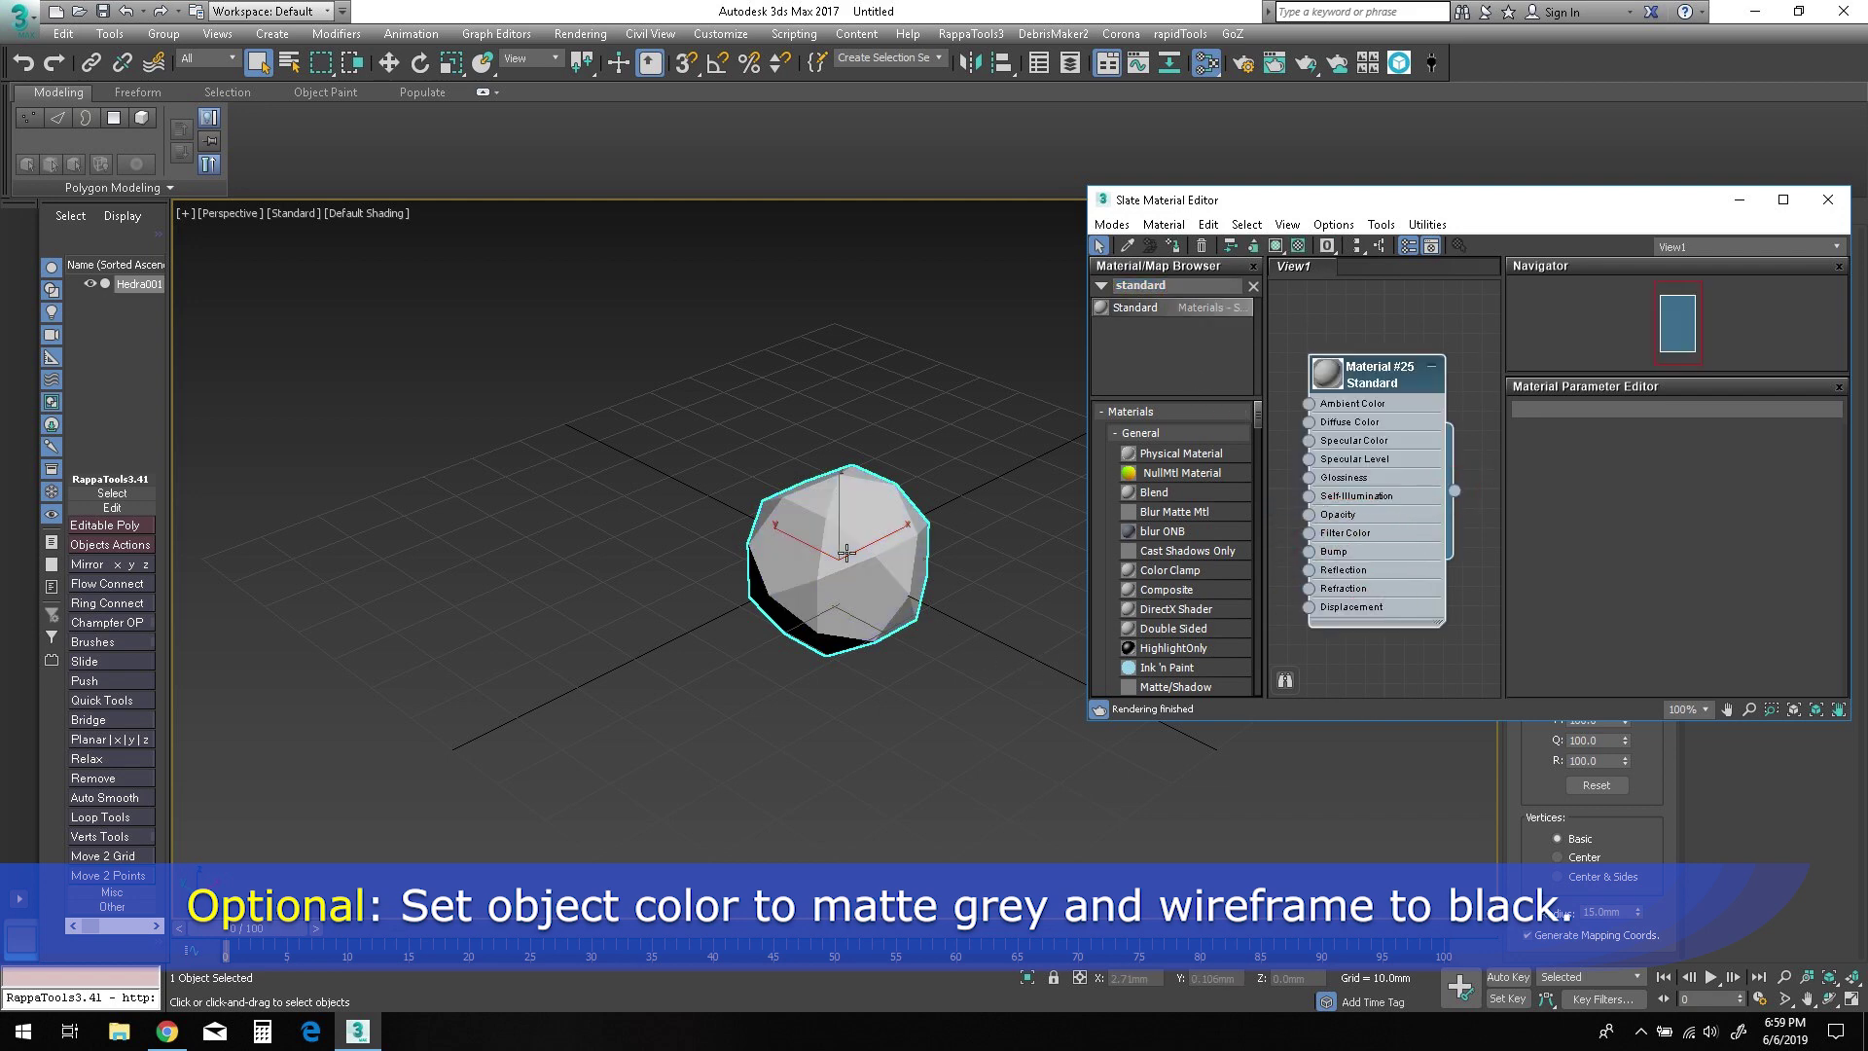
pyautogui.click(1826, 199)
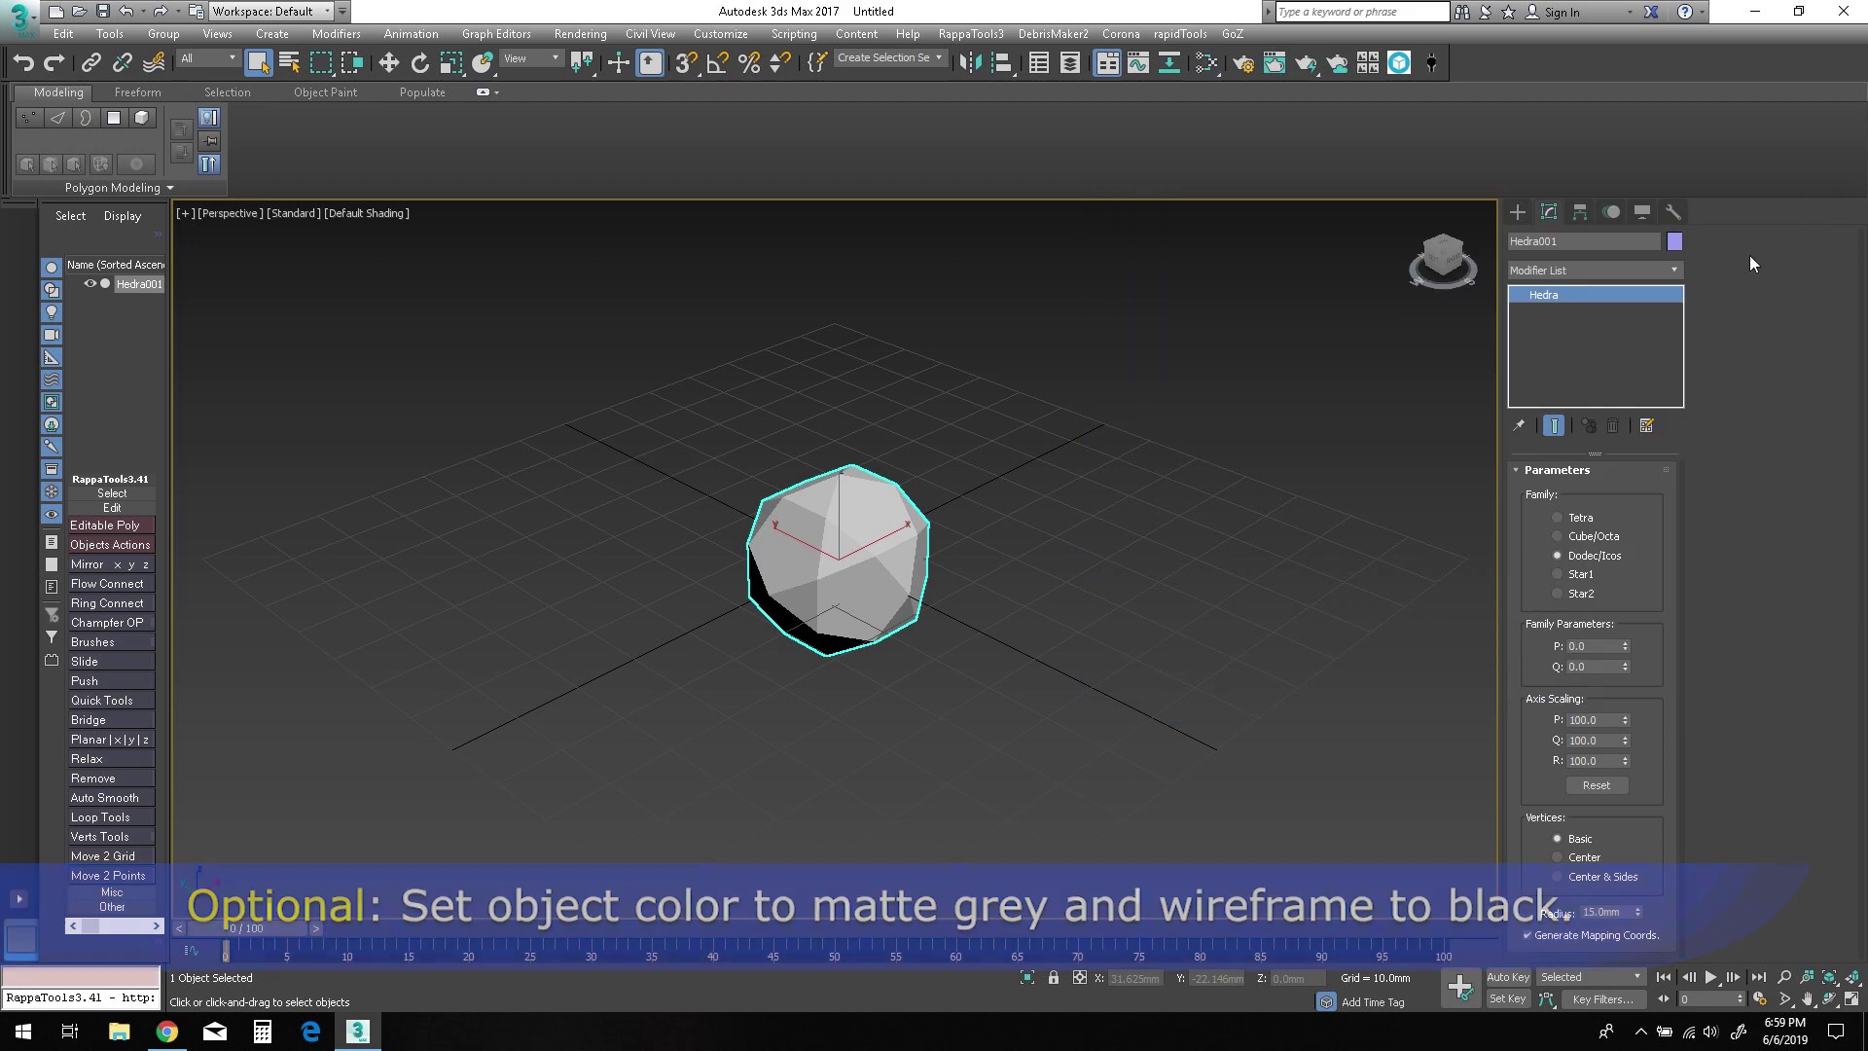
# Set the hedra's object colour to black and turn on Edged Faces.
pyautogui.click(1672, 241)
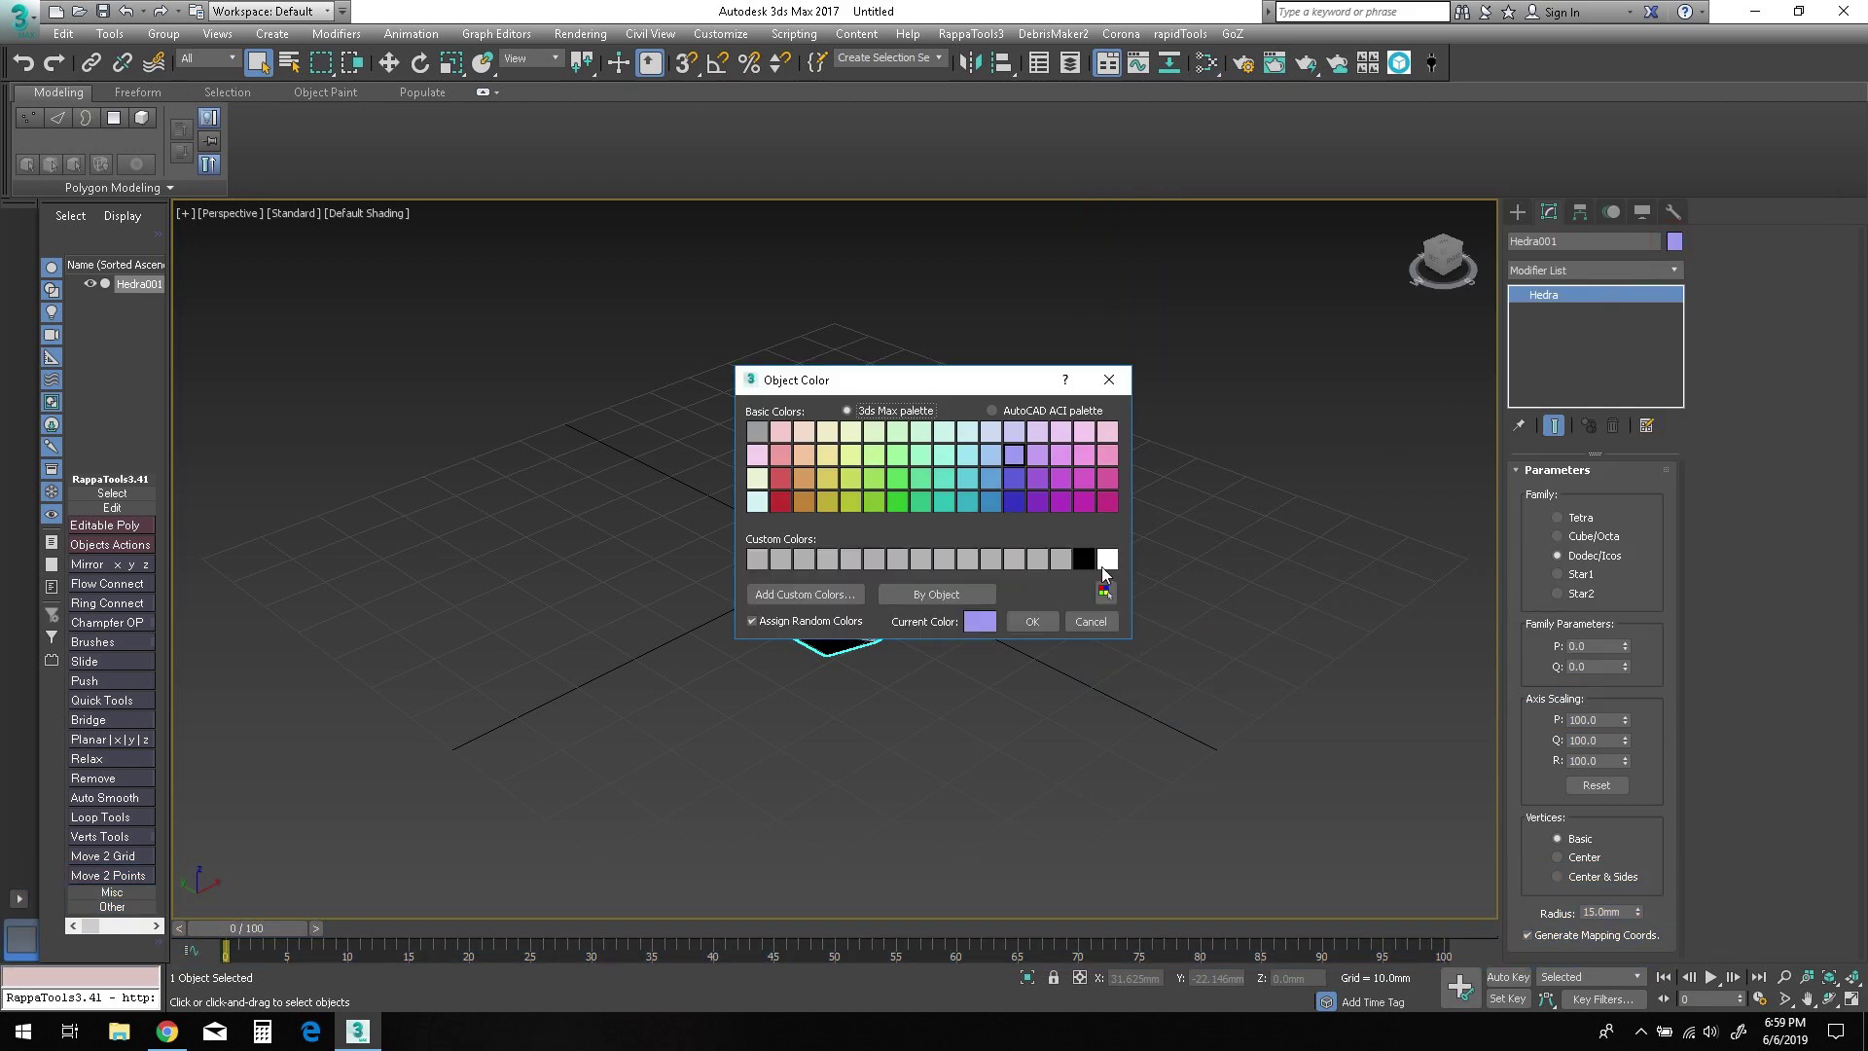
pyautogui.click(1084, 561)
pyautogui.click(1033, 621)
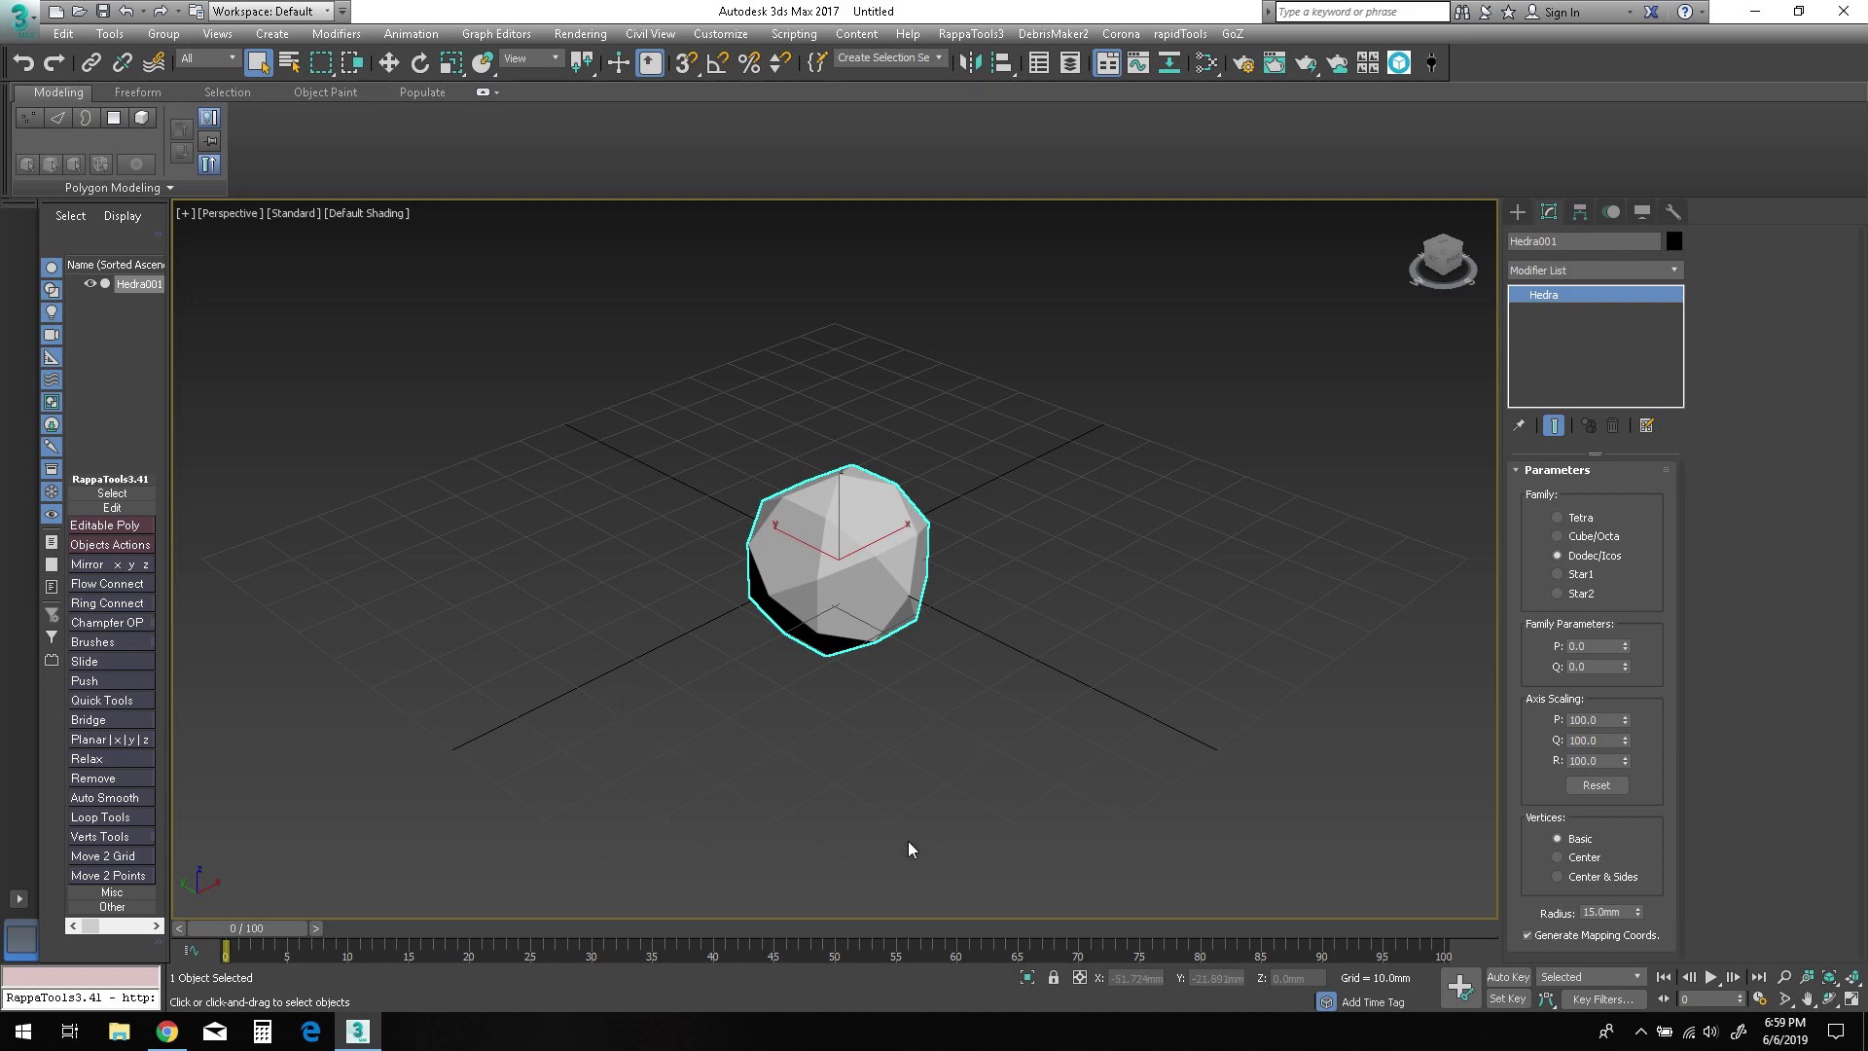
pyautogui.press('F4')
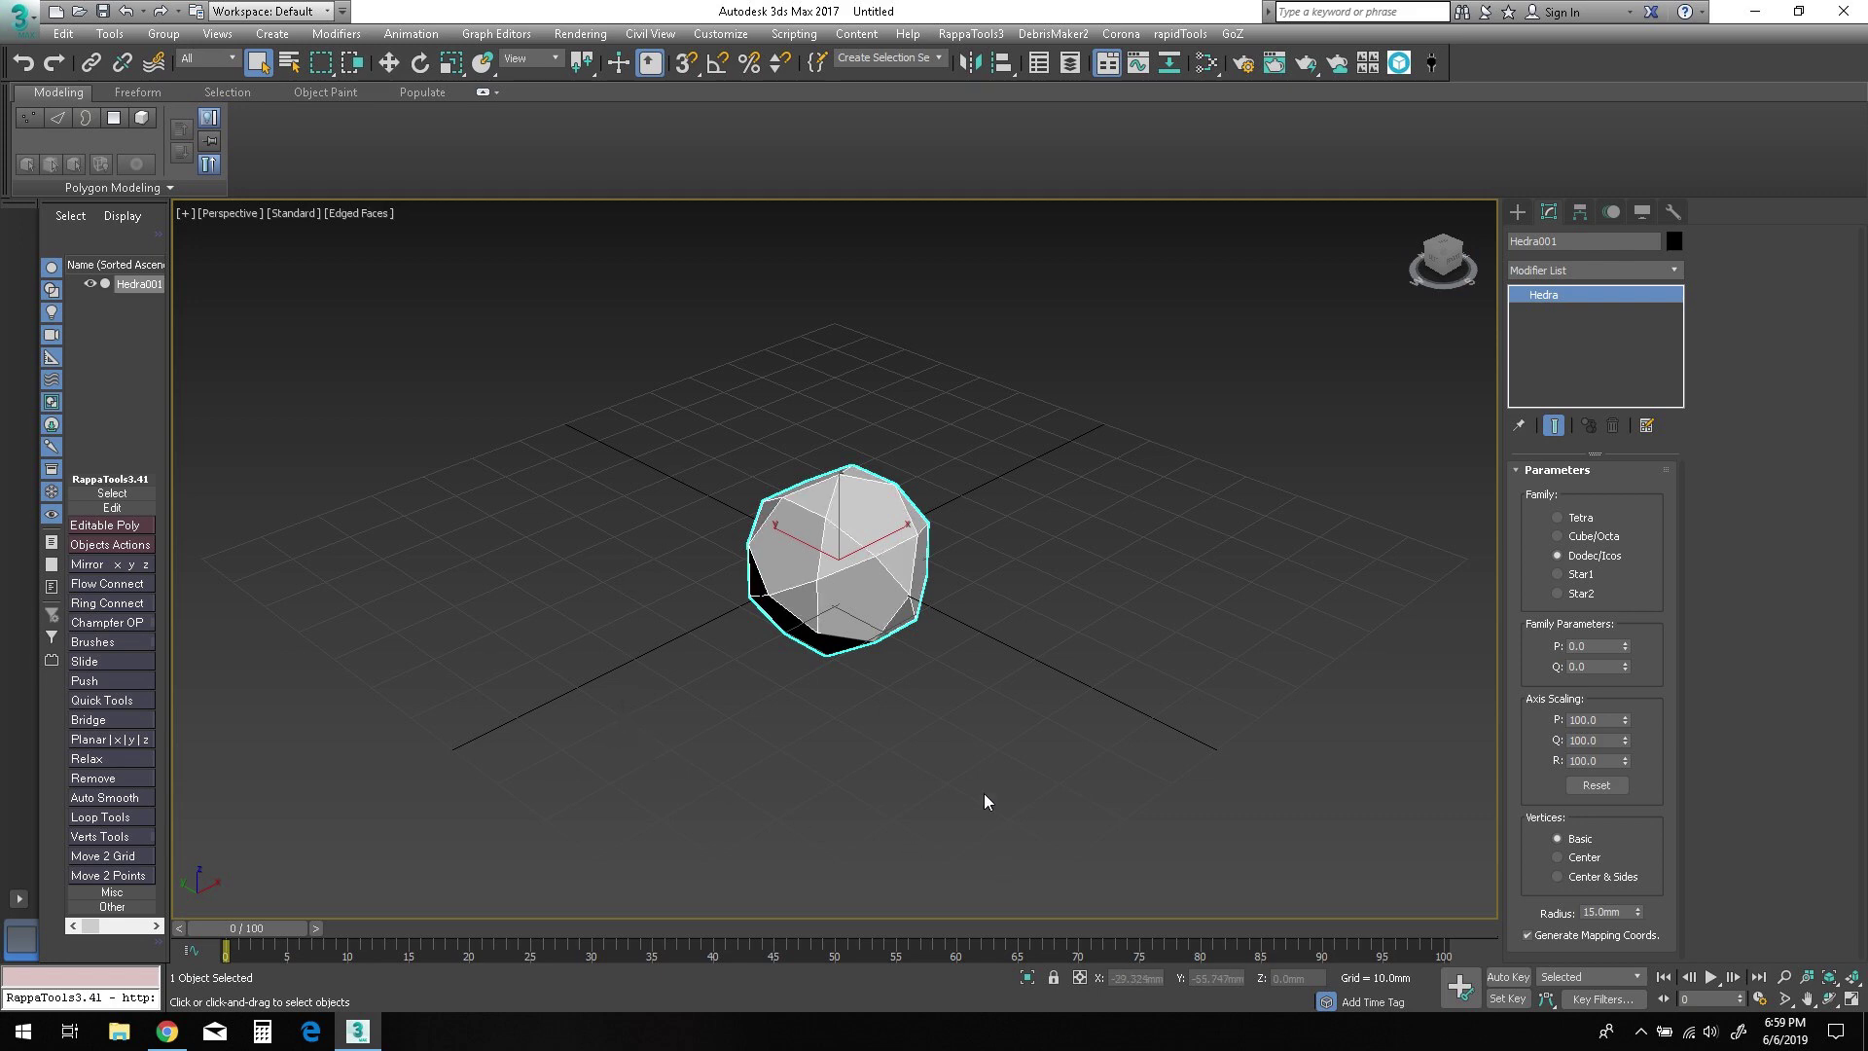
pyautogui.click(1002, 645)
# Select the hedra and add an Edit Poly modifier.
pyautogui.scroll(5, 934, 632)
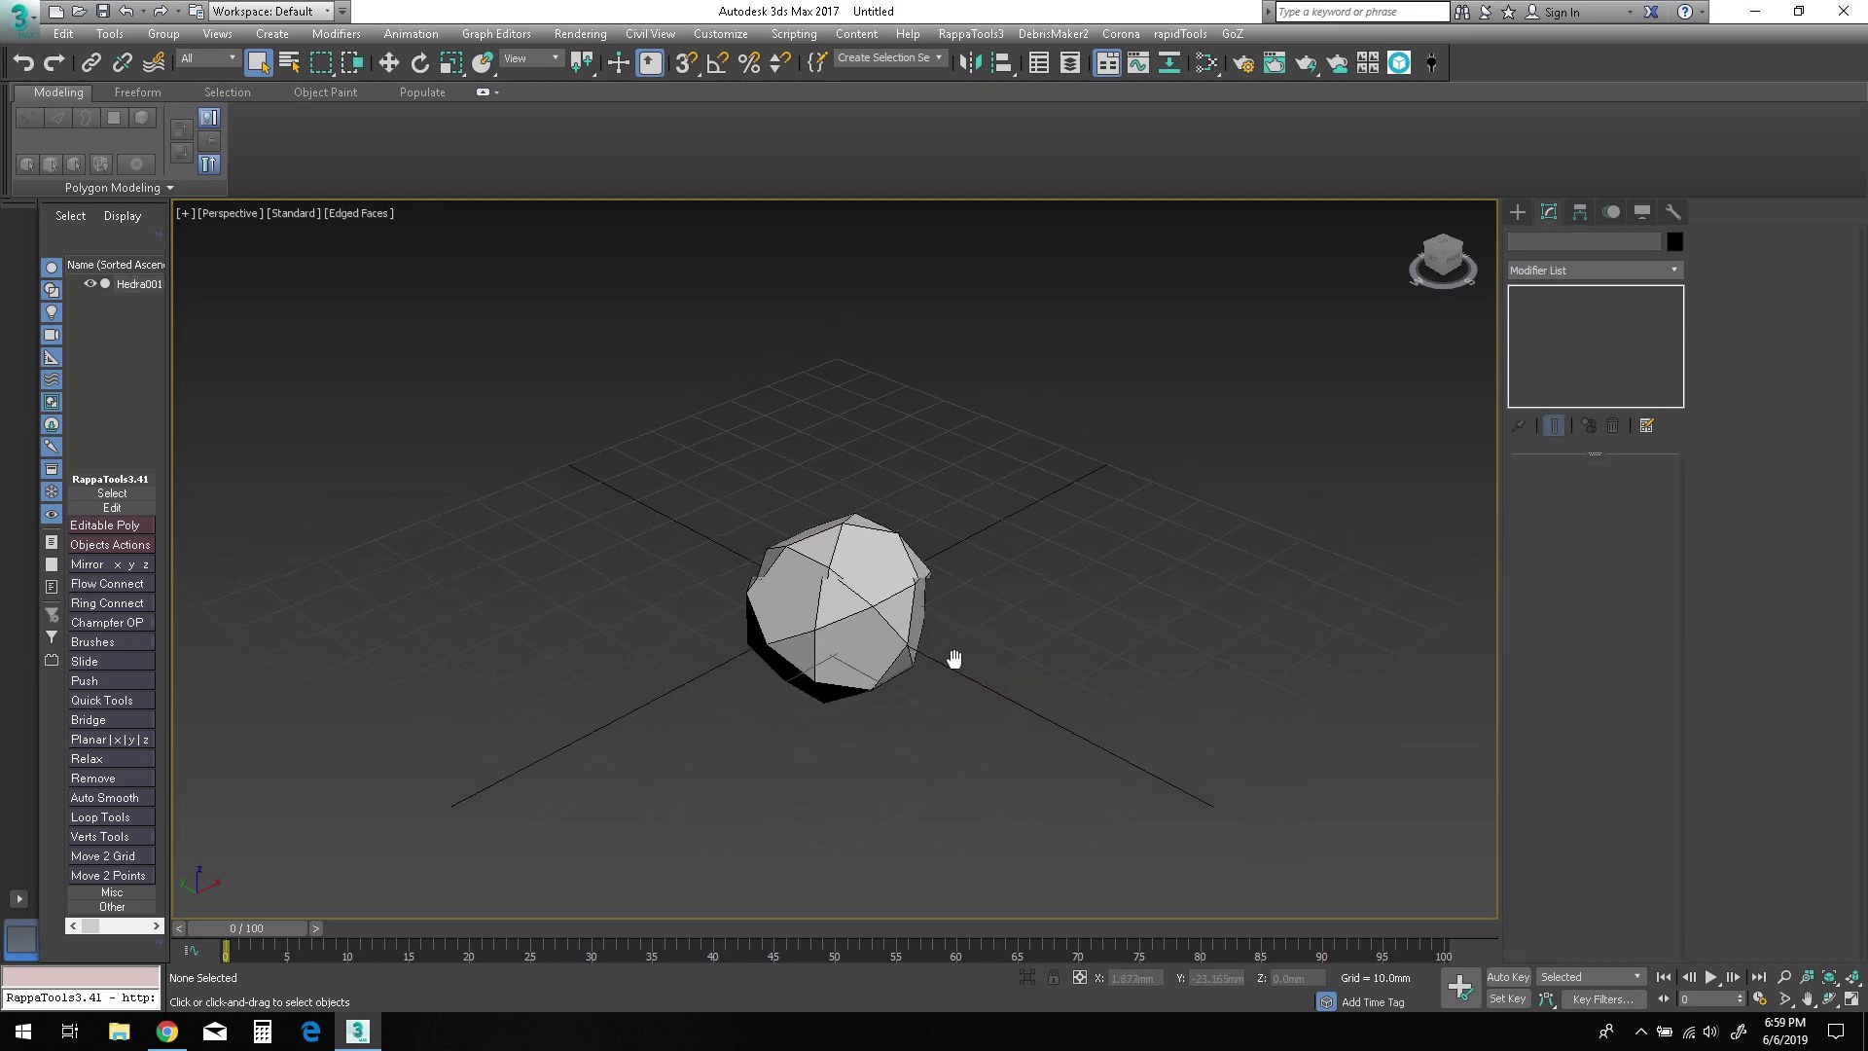
pyautogui.scroll(3, 832, 638)
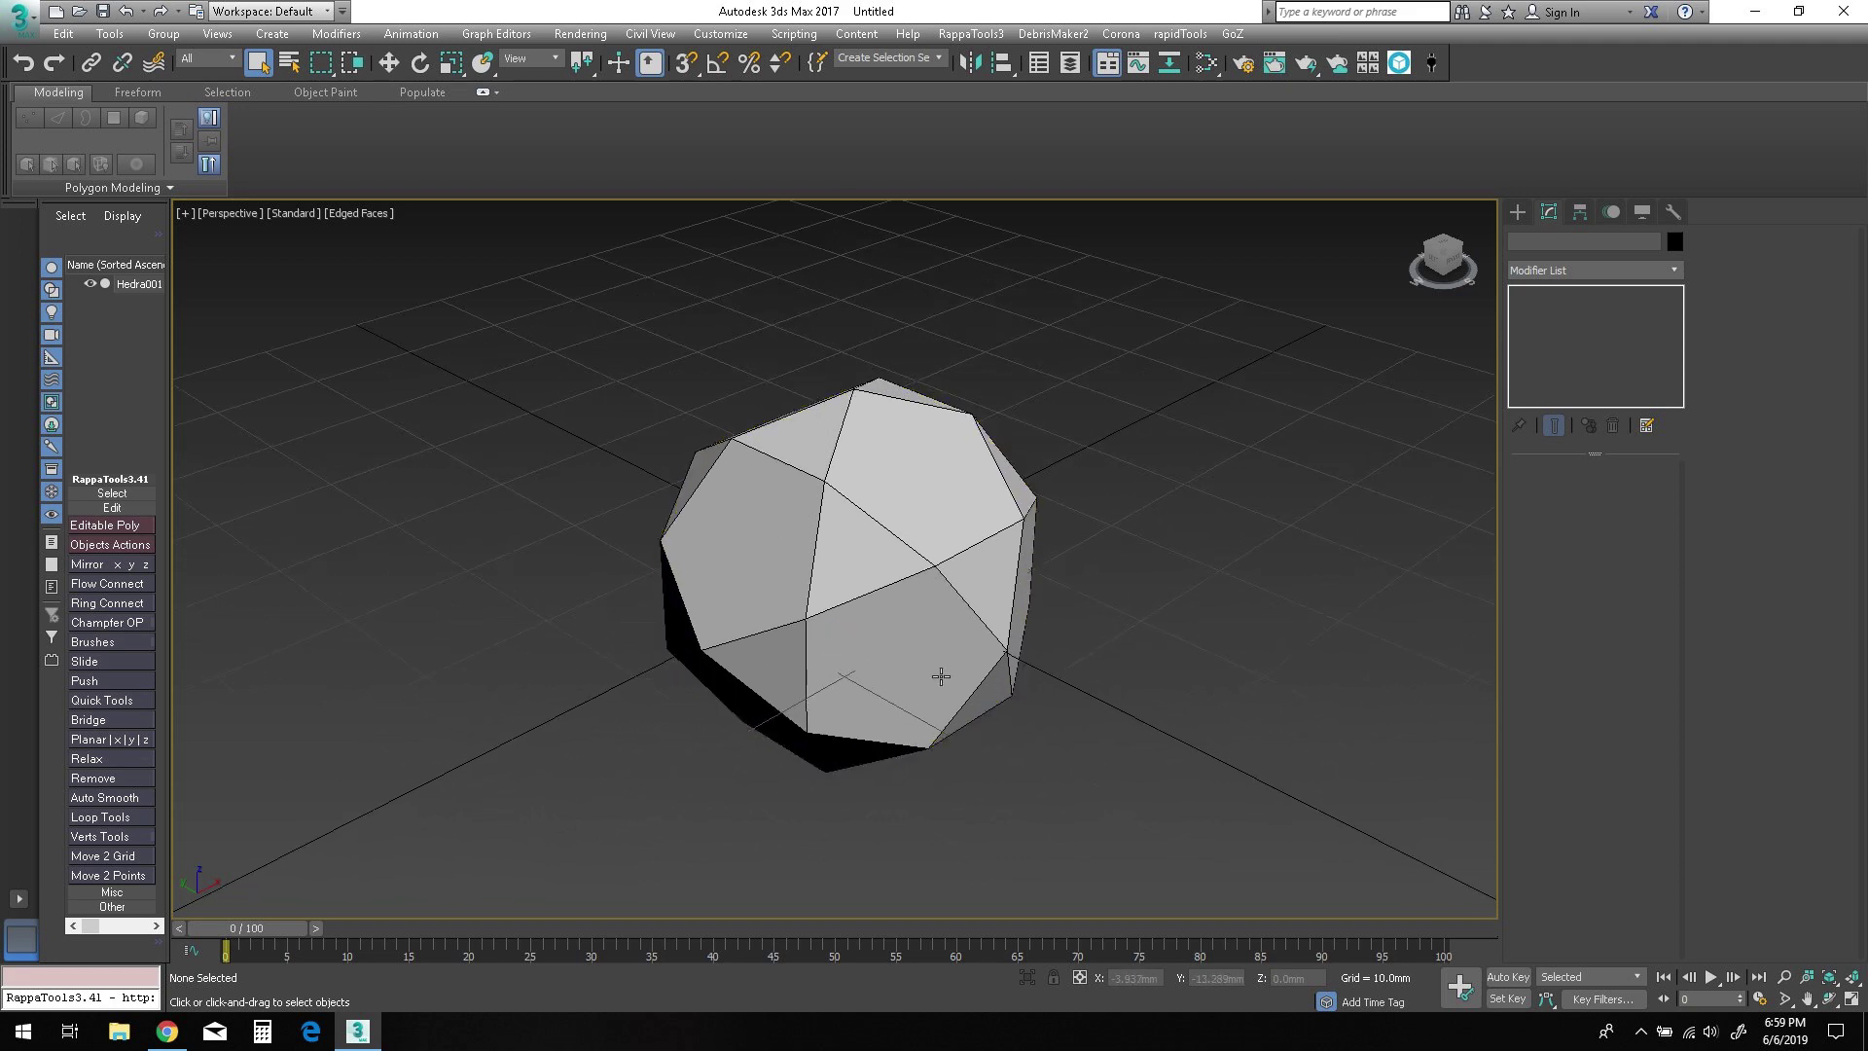
pyautogui.moveTo(942, 676)
pyautogui.keyDown('alt'); pyautogui.mouseDown(button='middle')
pyautogui.moveTo(896, 713)
pyautogui.moveTo(926, 692)
pyautogui.mouseUp(button='middle'); pyautogui.keyUp('alt')
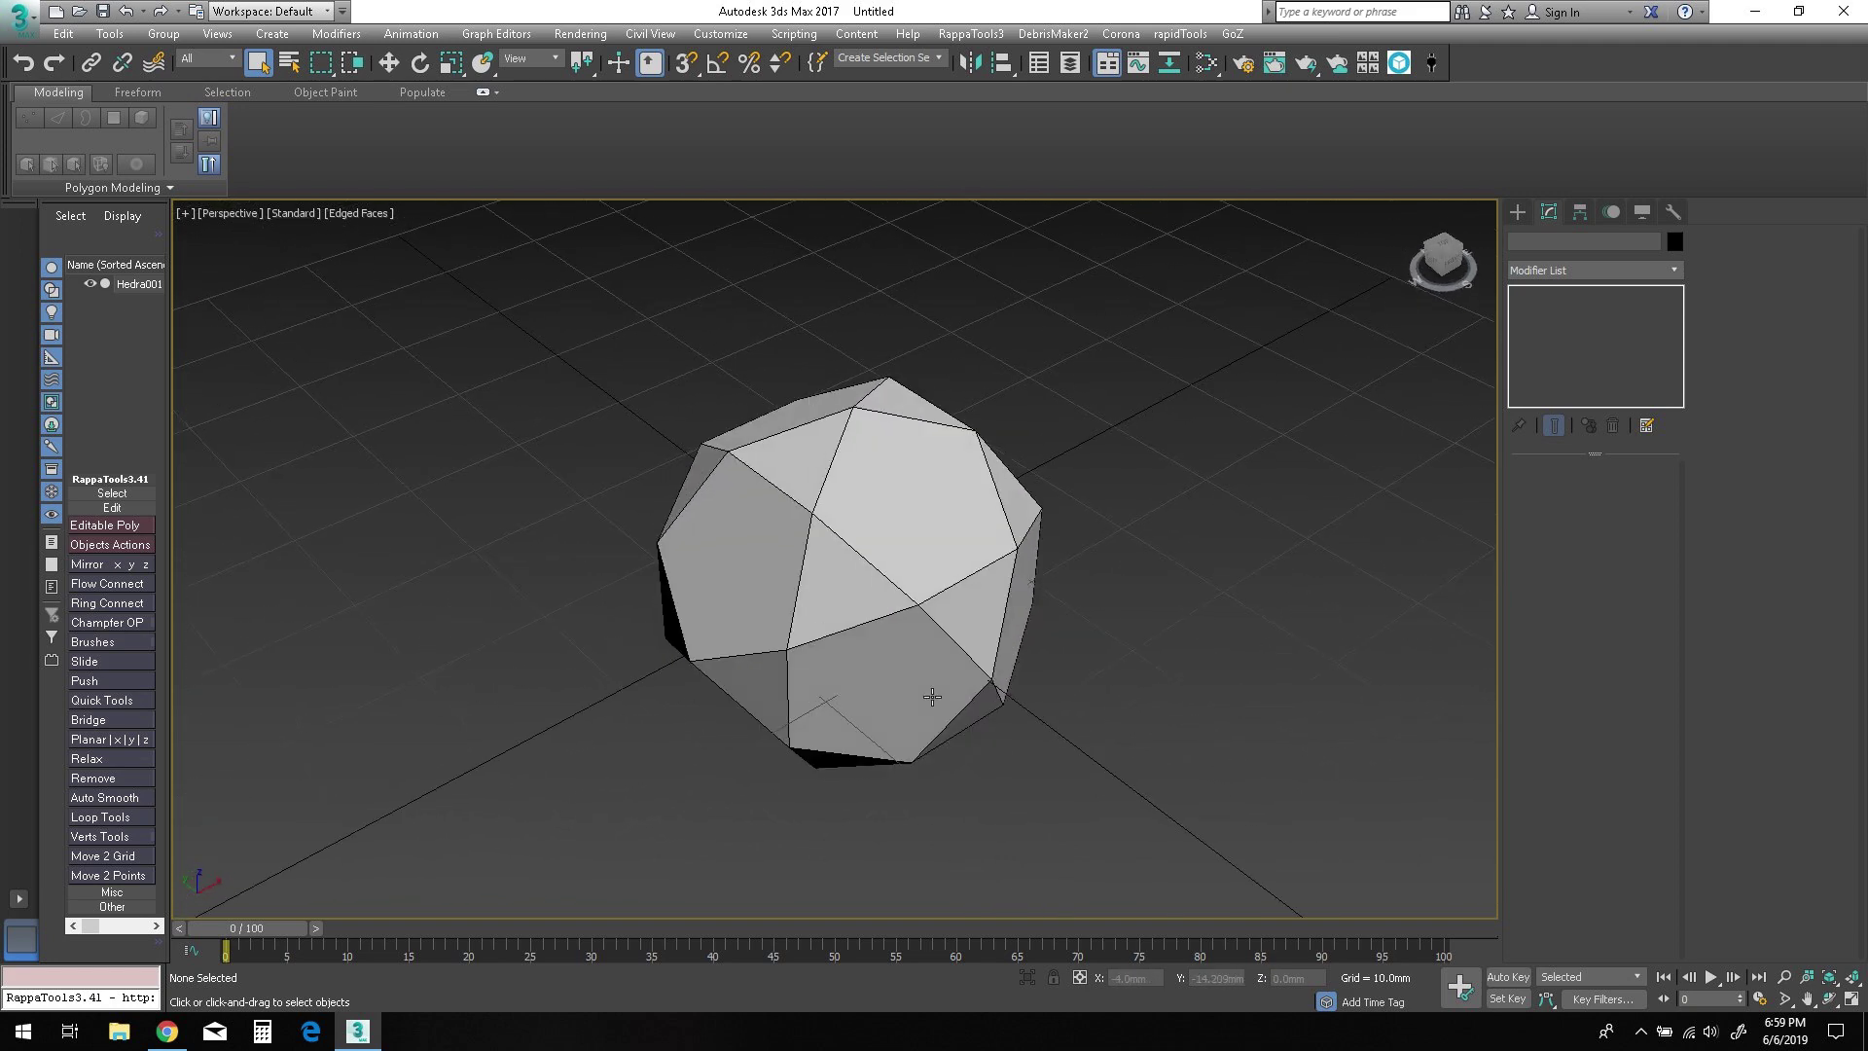
pyautogui.click(920, 577)
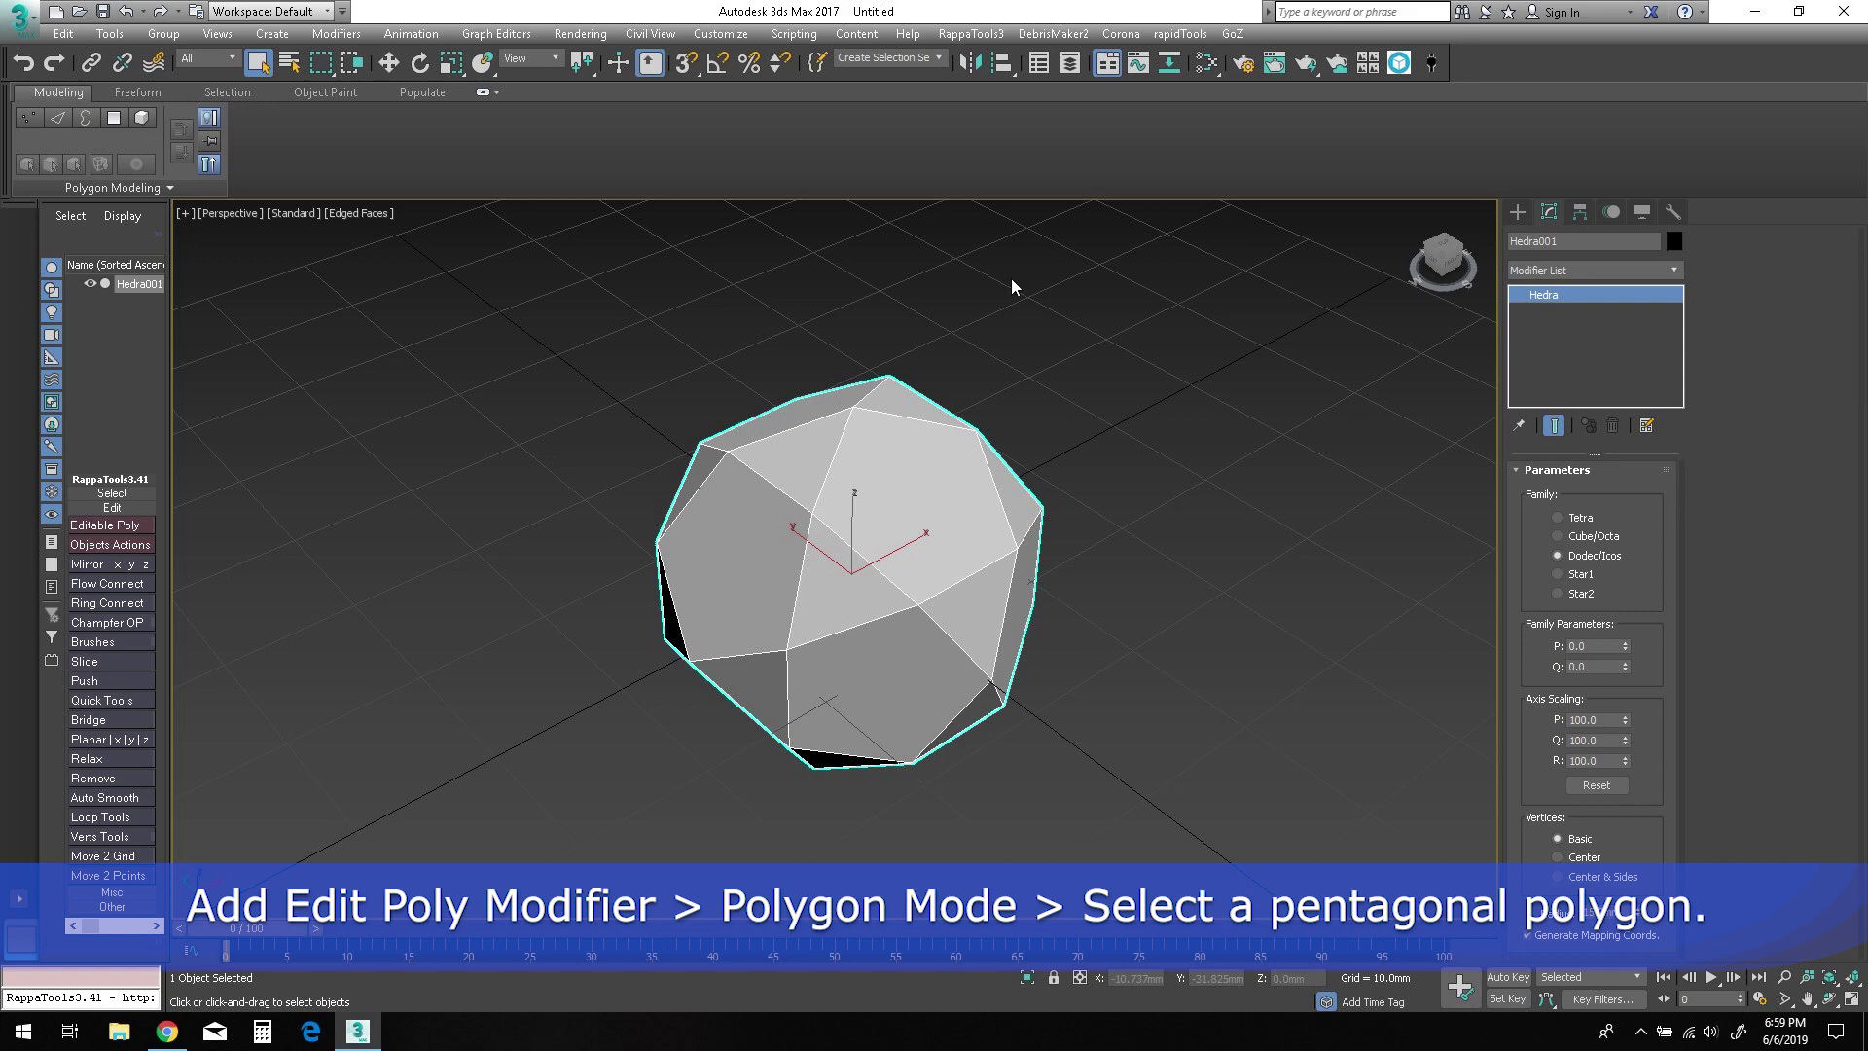
pyautogui.click(112, 188)
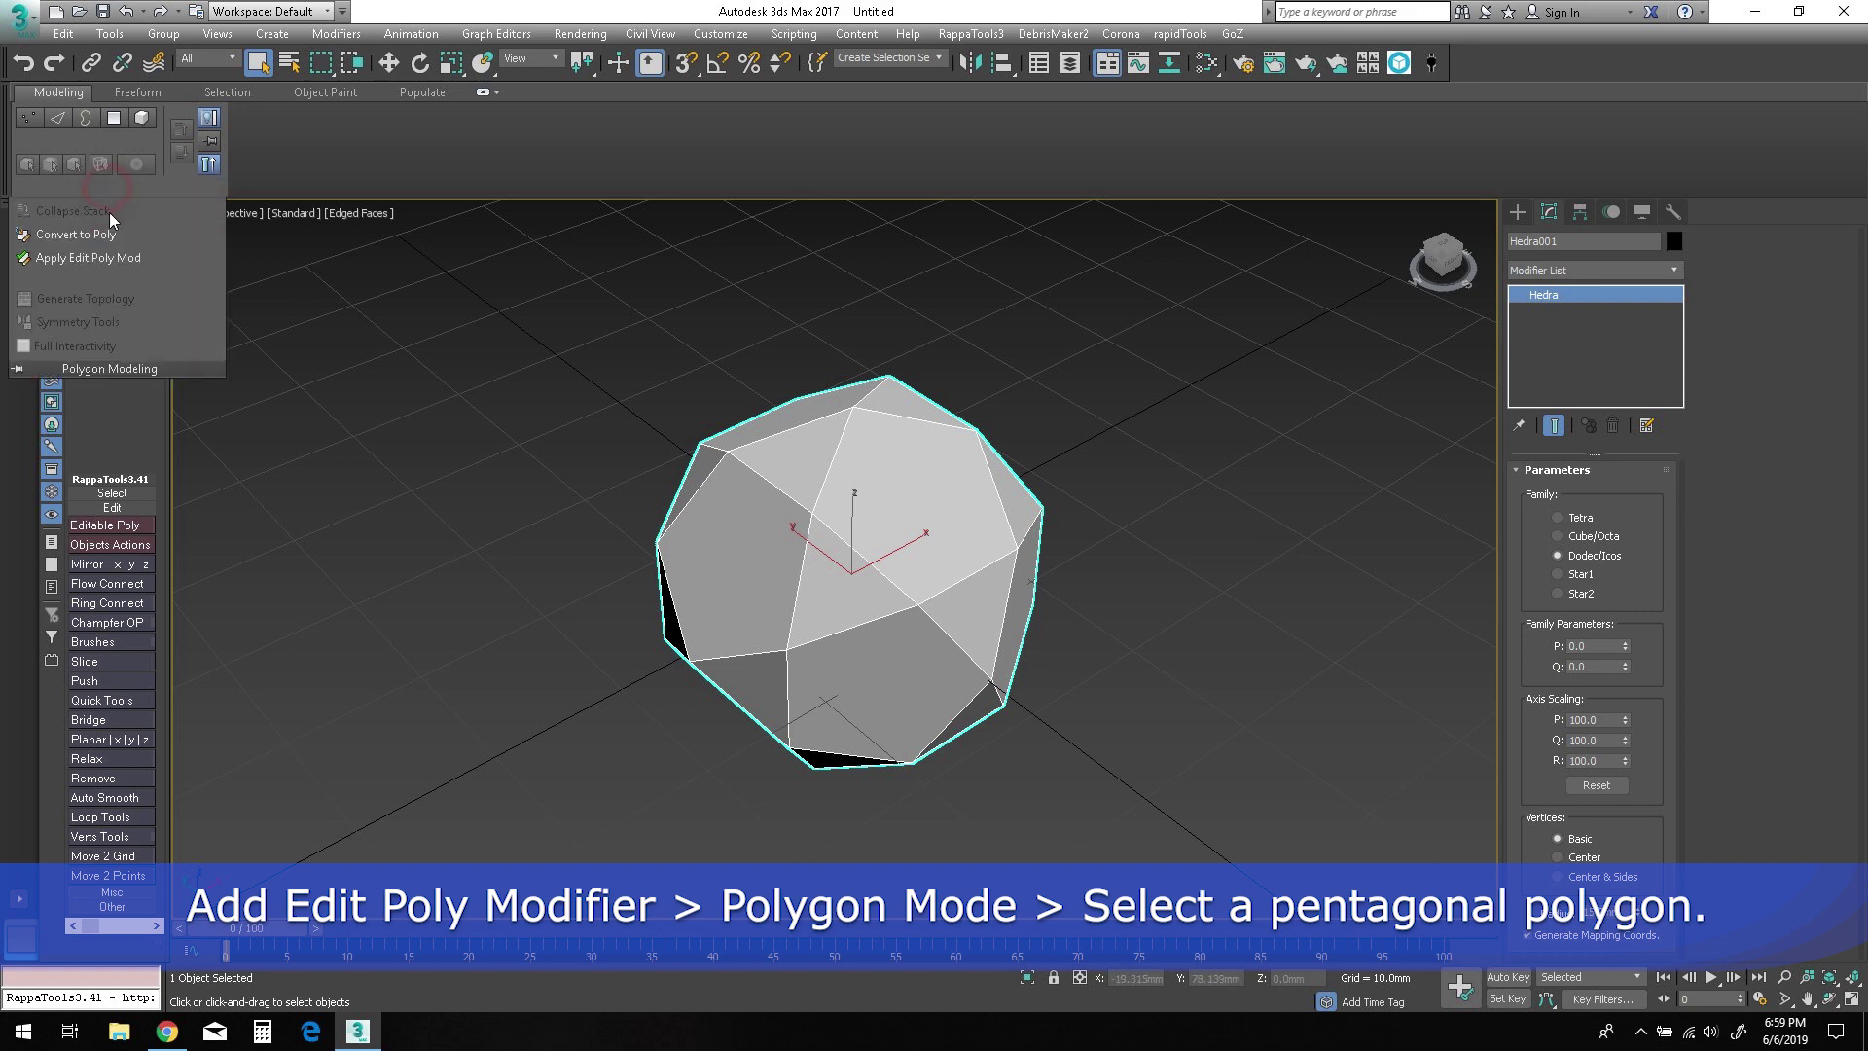
pyautogui.click(100, 259)
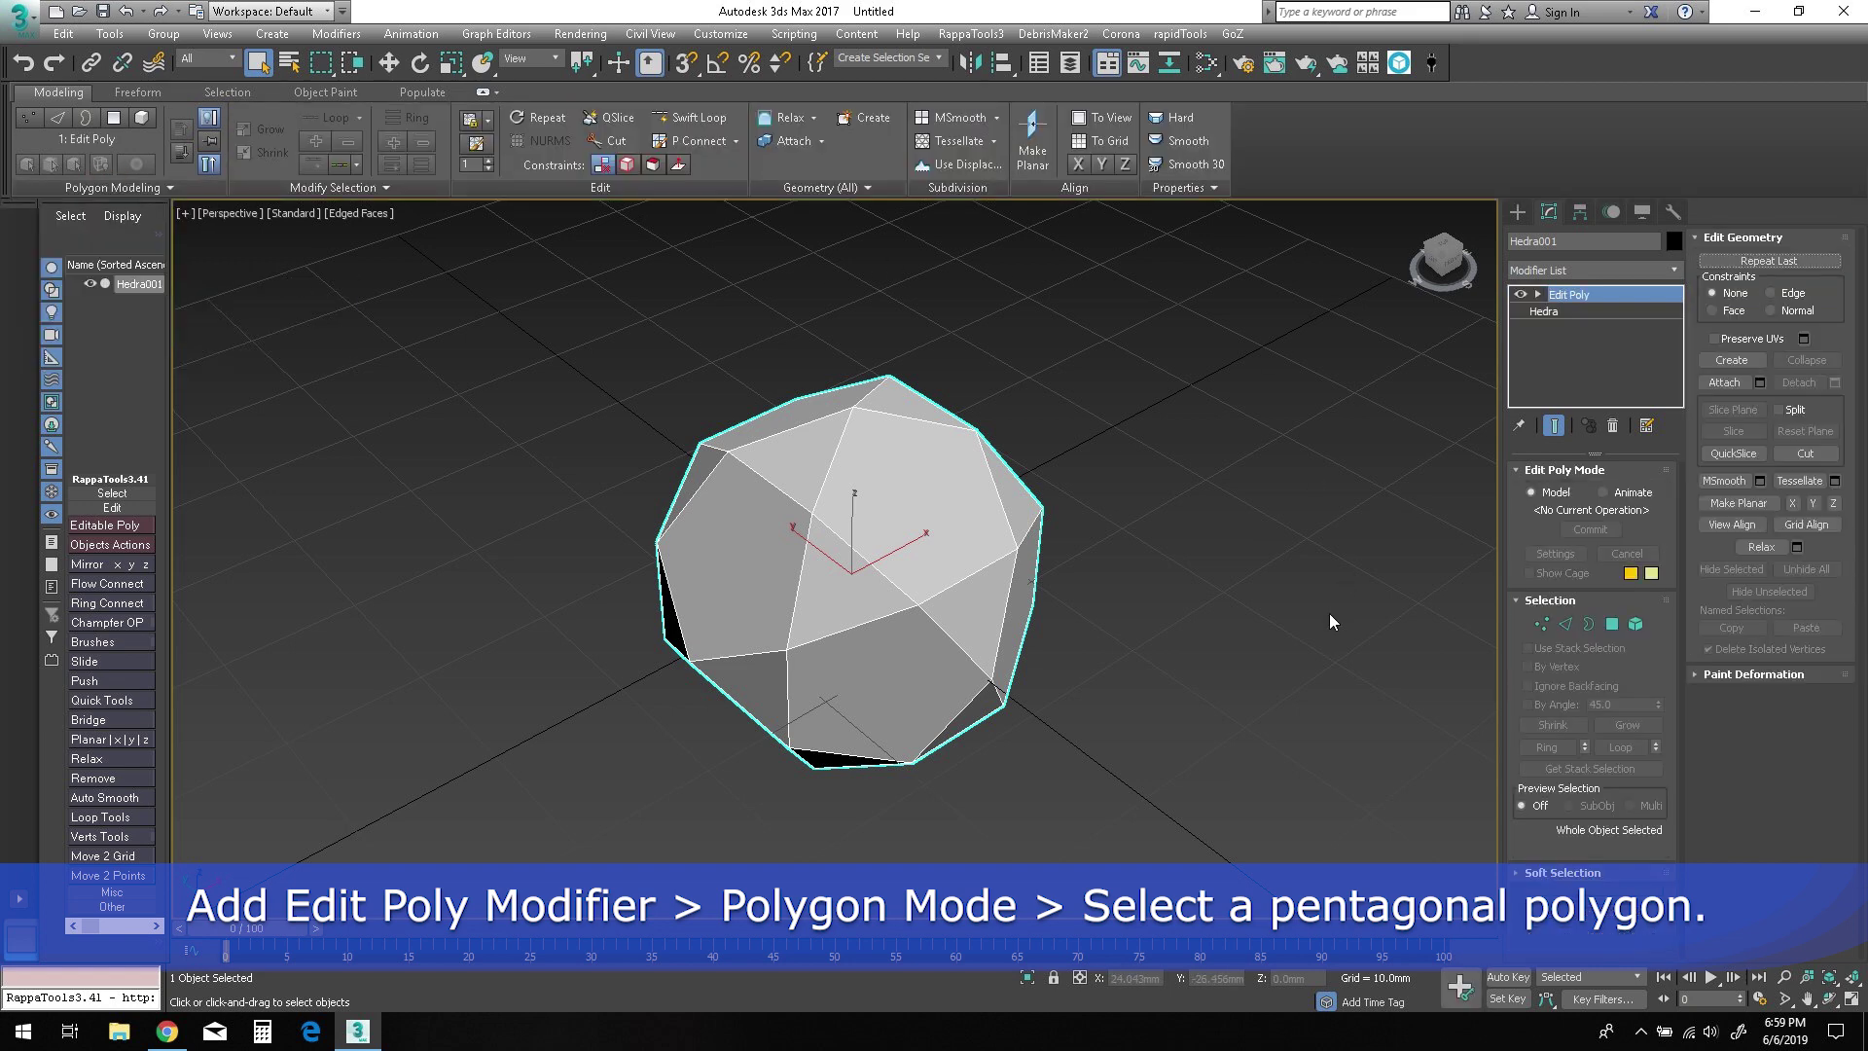
# In Polygon mode, pick one pentagon and select all similar pentagonal faces.
pyautogui.keyDown('alt'); pyautogui.moveTo(1233, 652); pyautogui.dragTo(1212, 657, button='middle'); pyautogui.keyUp('alt')
pyautogui.click(1612, 624)
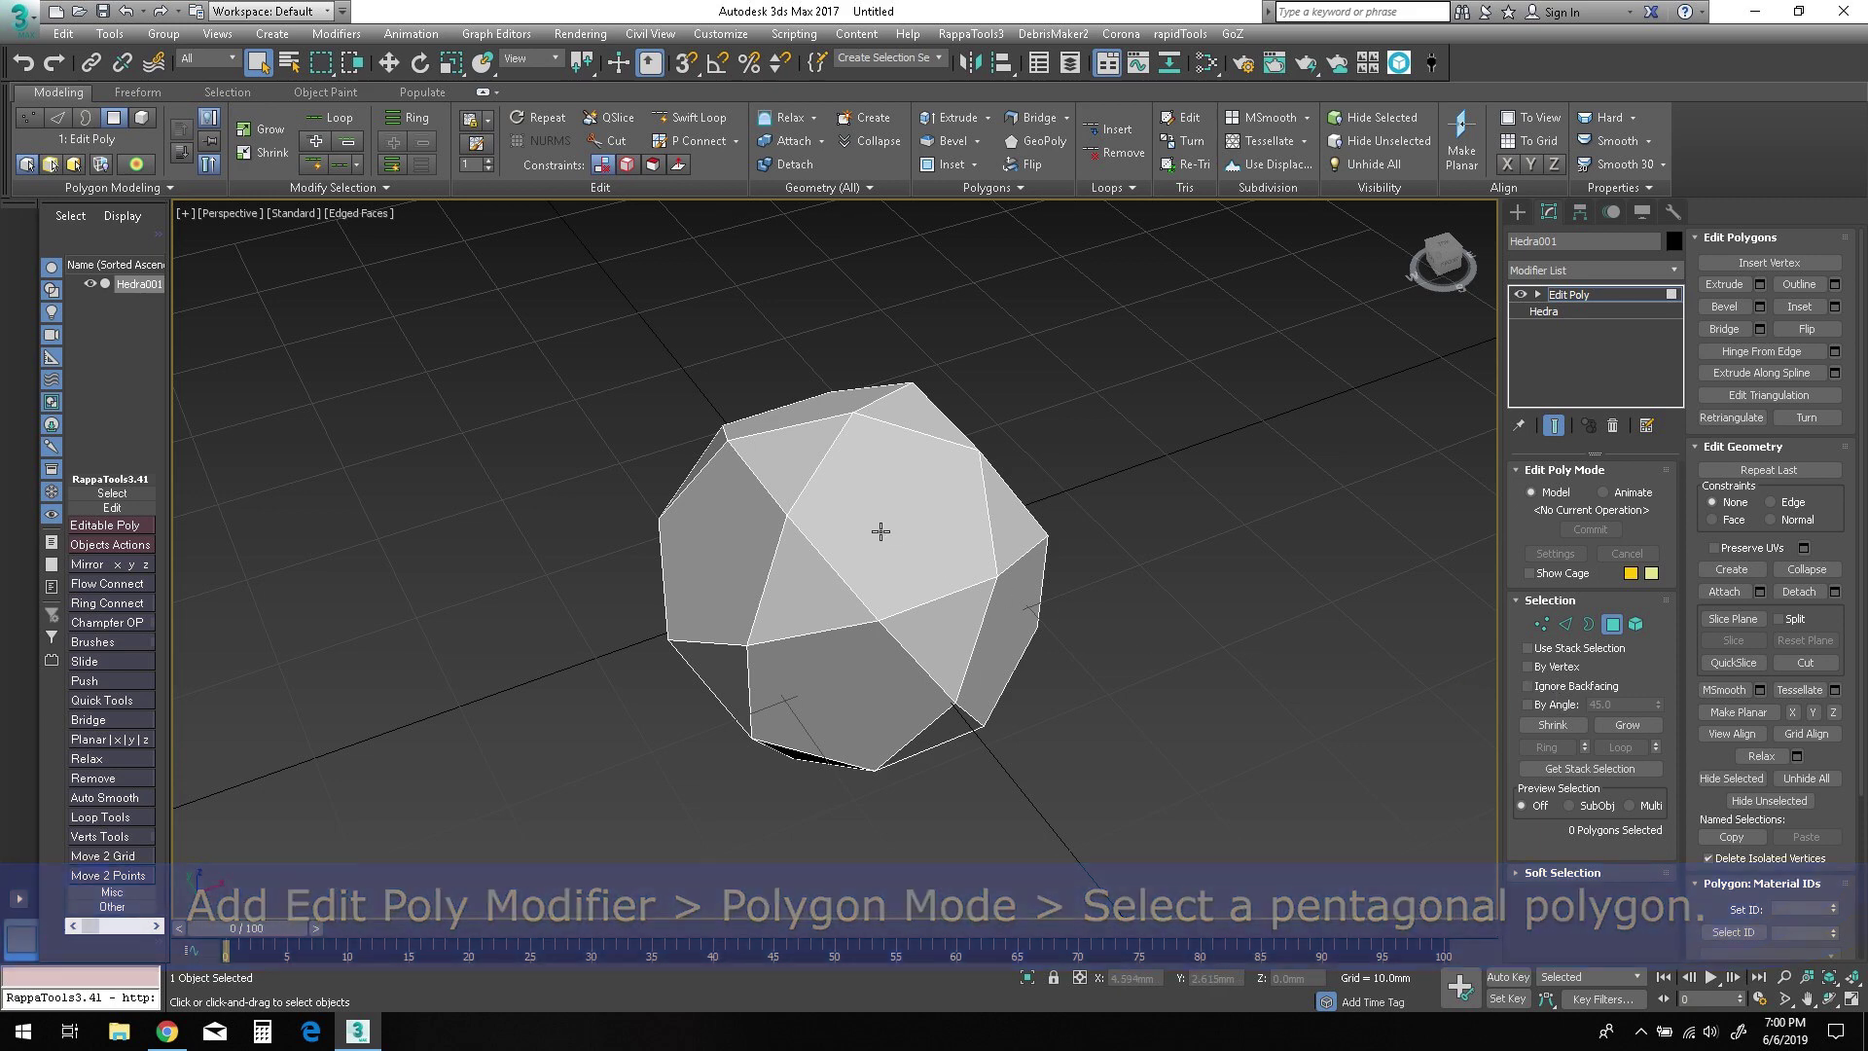
pyautogui.click(881, 531)
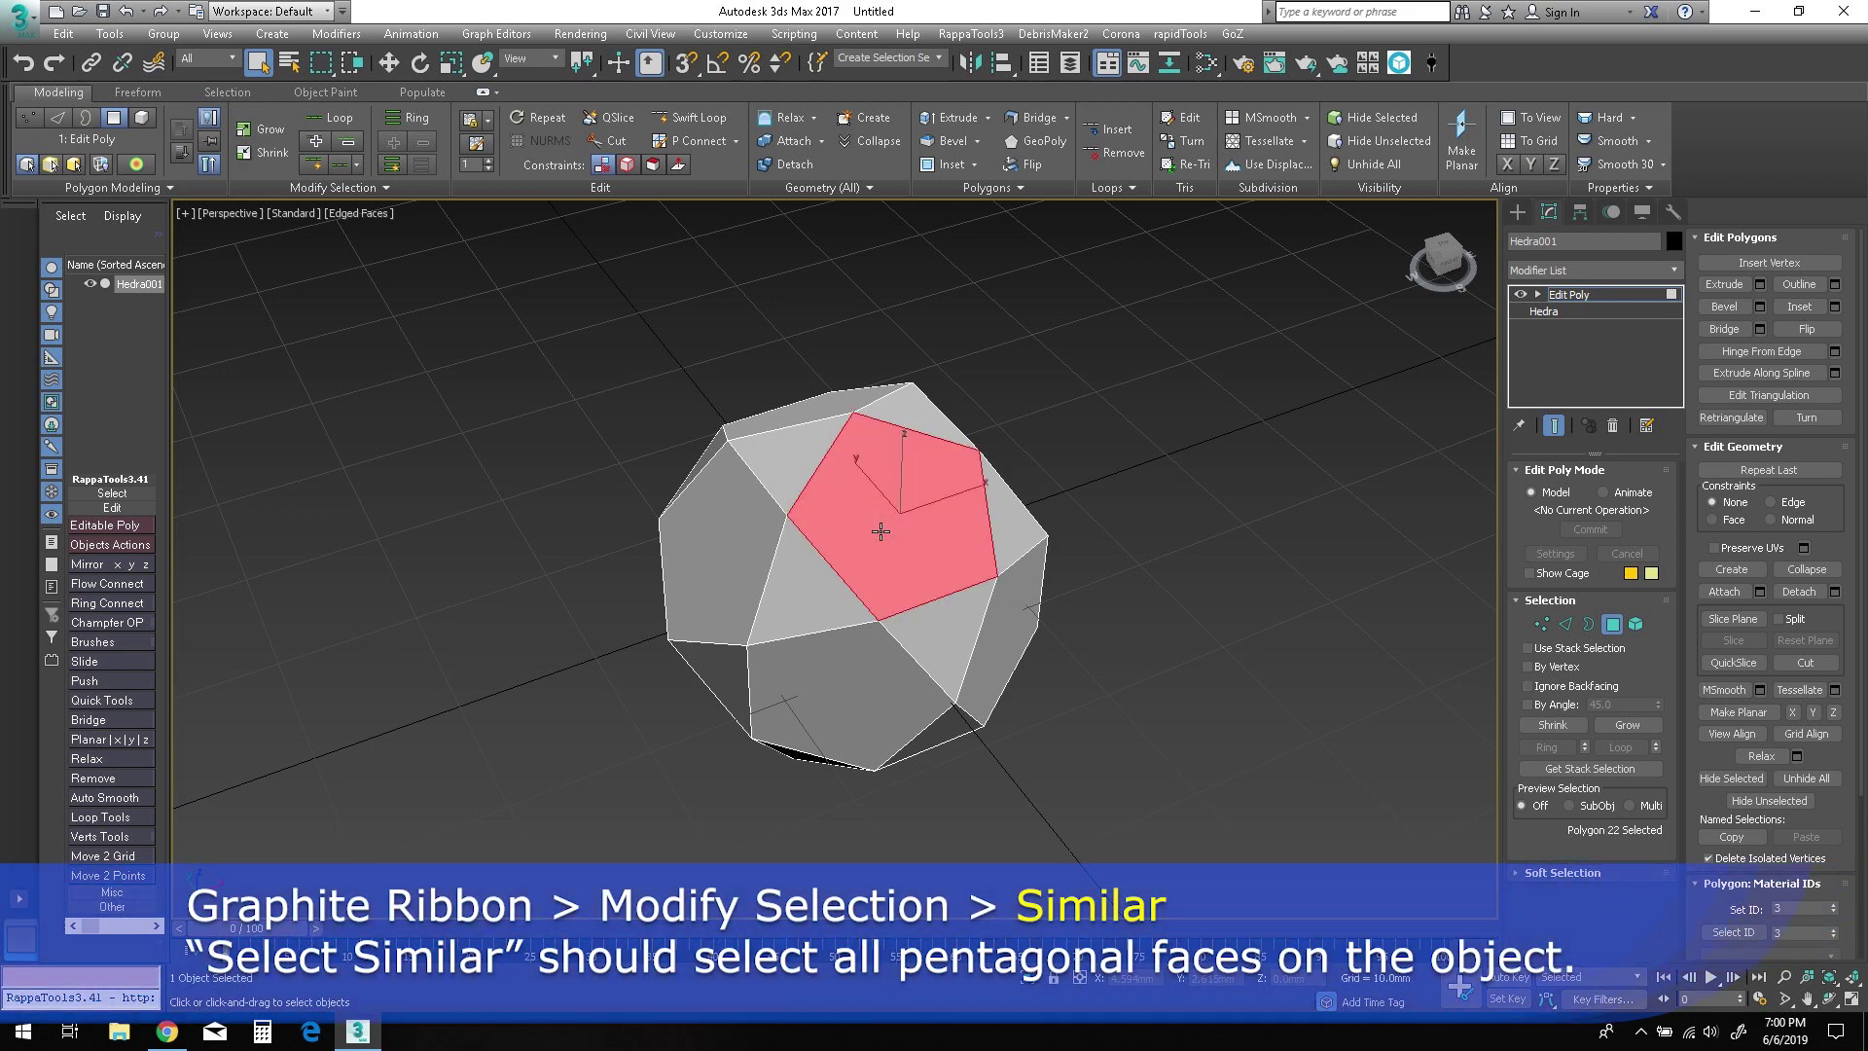
pyautogui.click(350, 190)
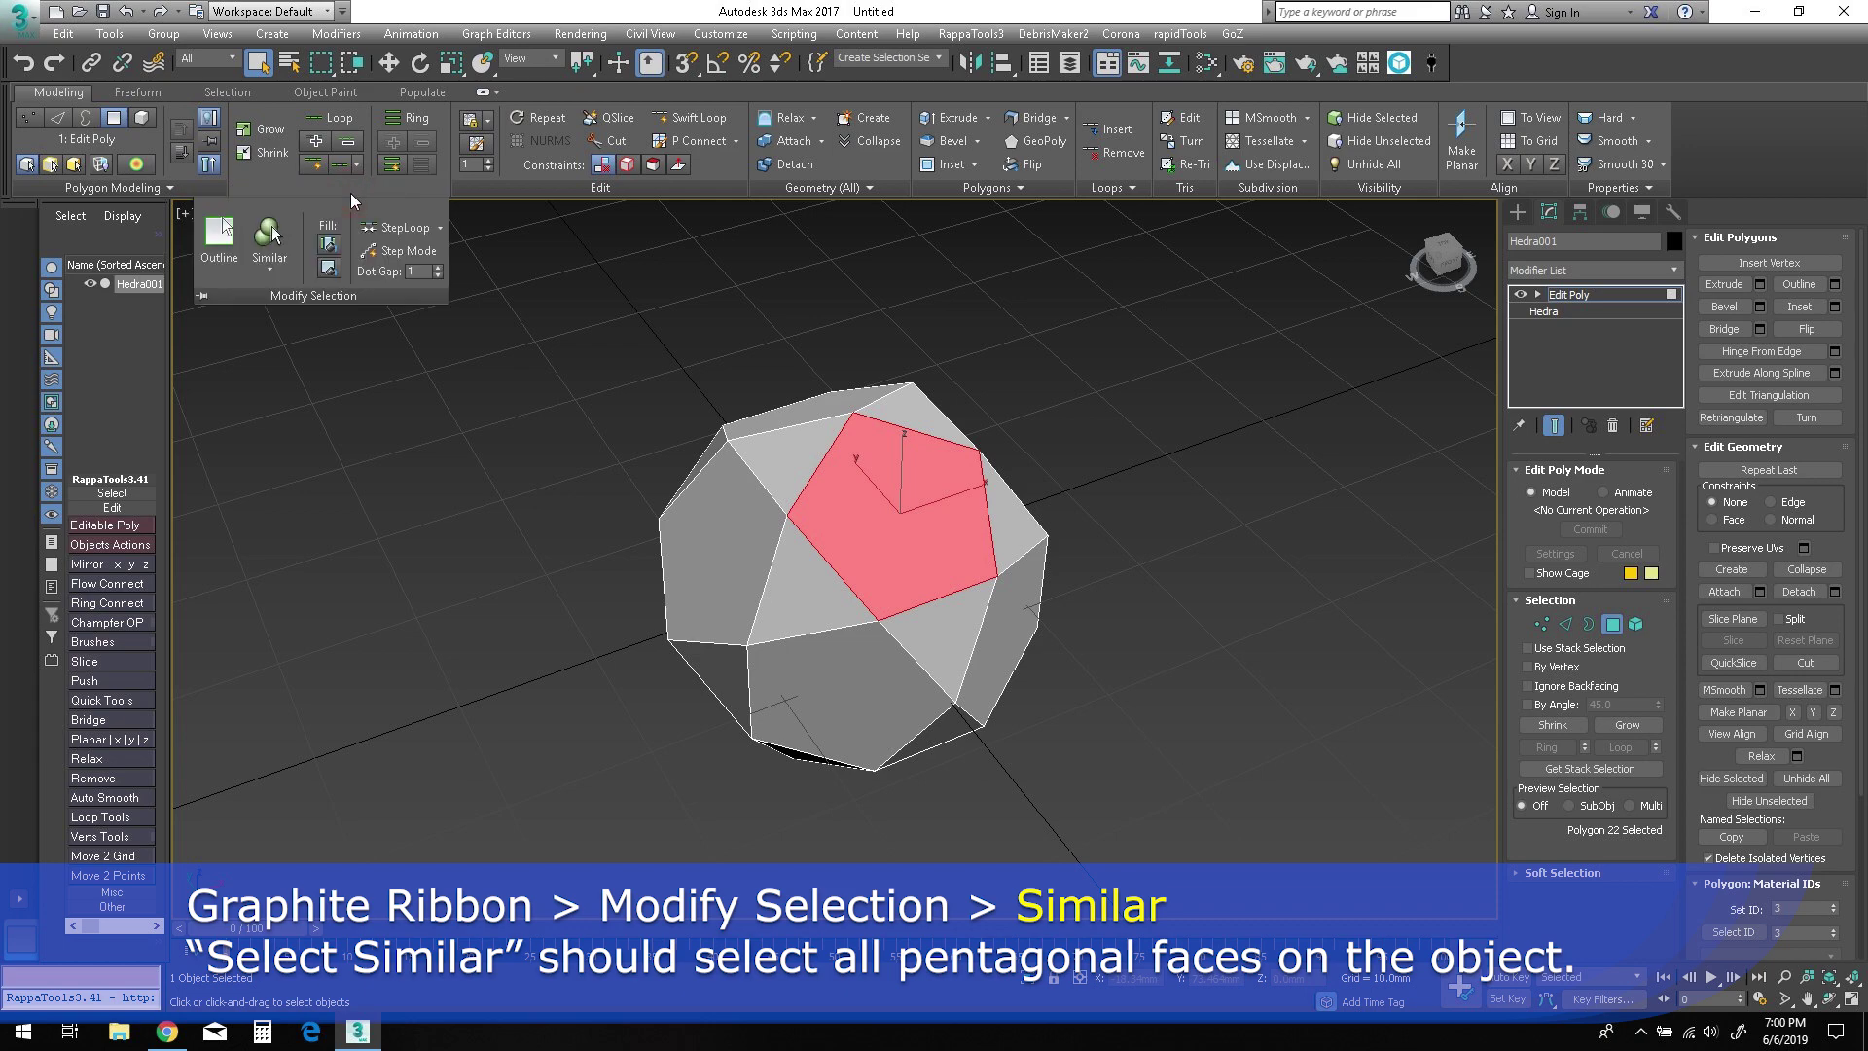
pyautogui.click(269, 232)
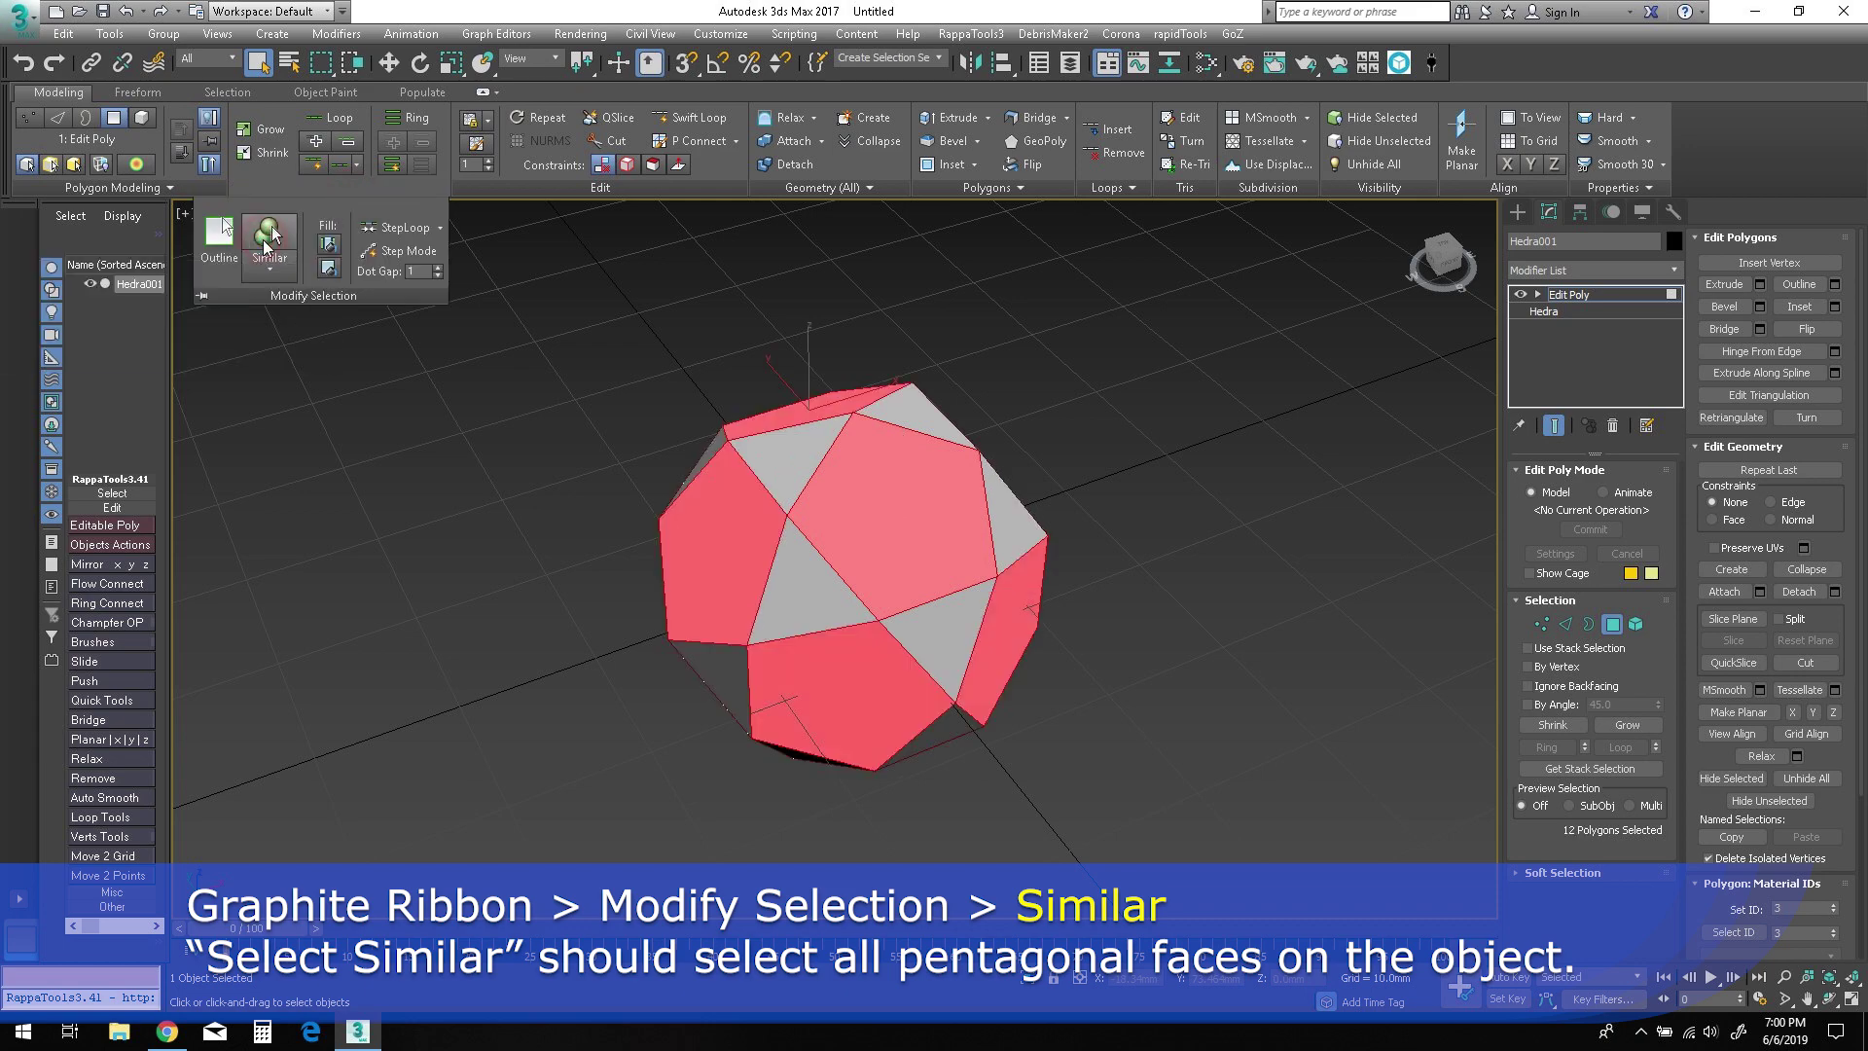
pyautogui.keyDown('alt'); pyautogui.moveTo(771, 664); pyautogui.dragTo(768, 675, button='middle'); pyautogui.keyUp('alt')
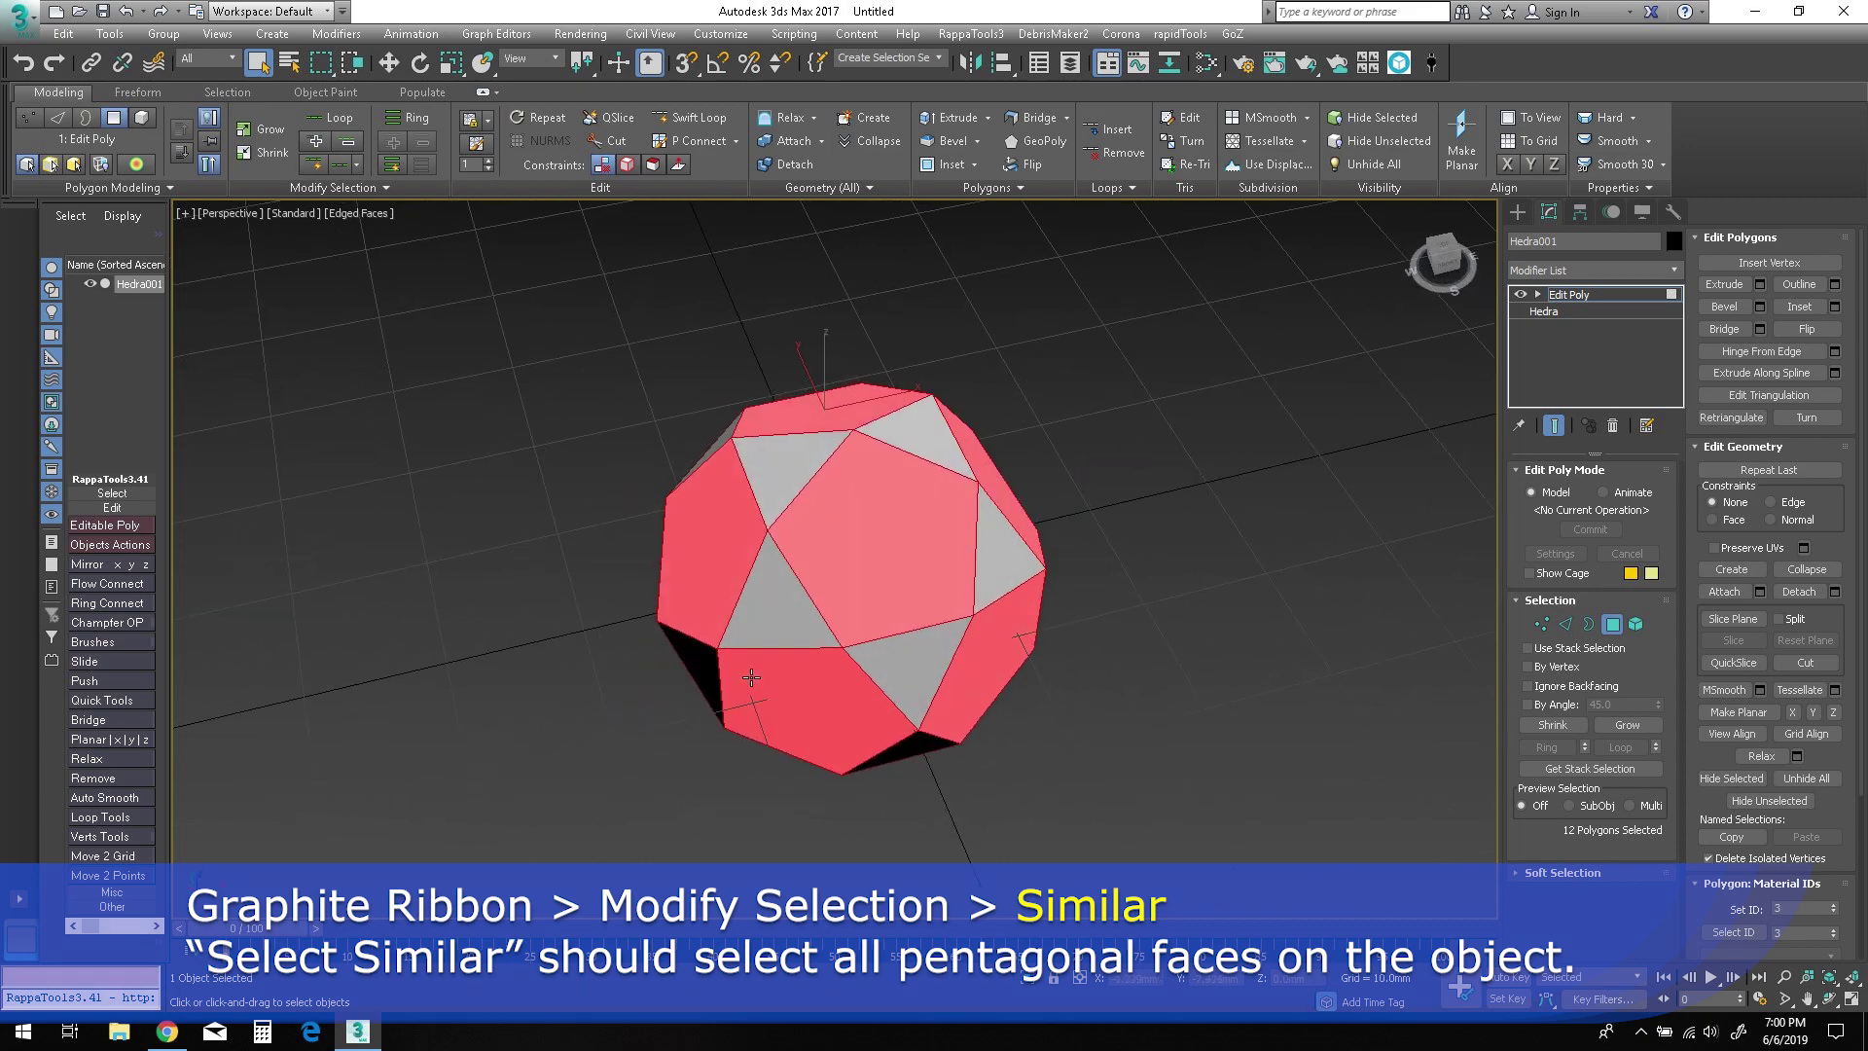
# Tessellate the pentagons by Polygon, then convert the selection to their inner star edges.
pyautogui.keyDown('shift'); pyautogui.click(1267, 142); pyautogui.keyUp('shift')
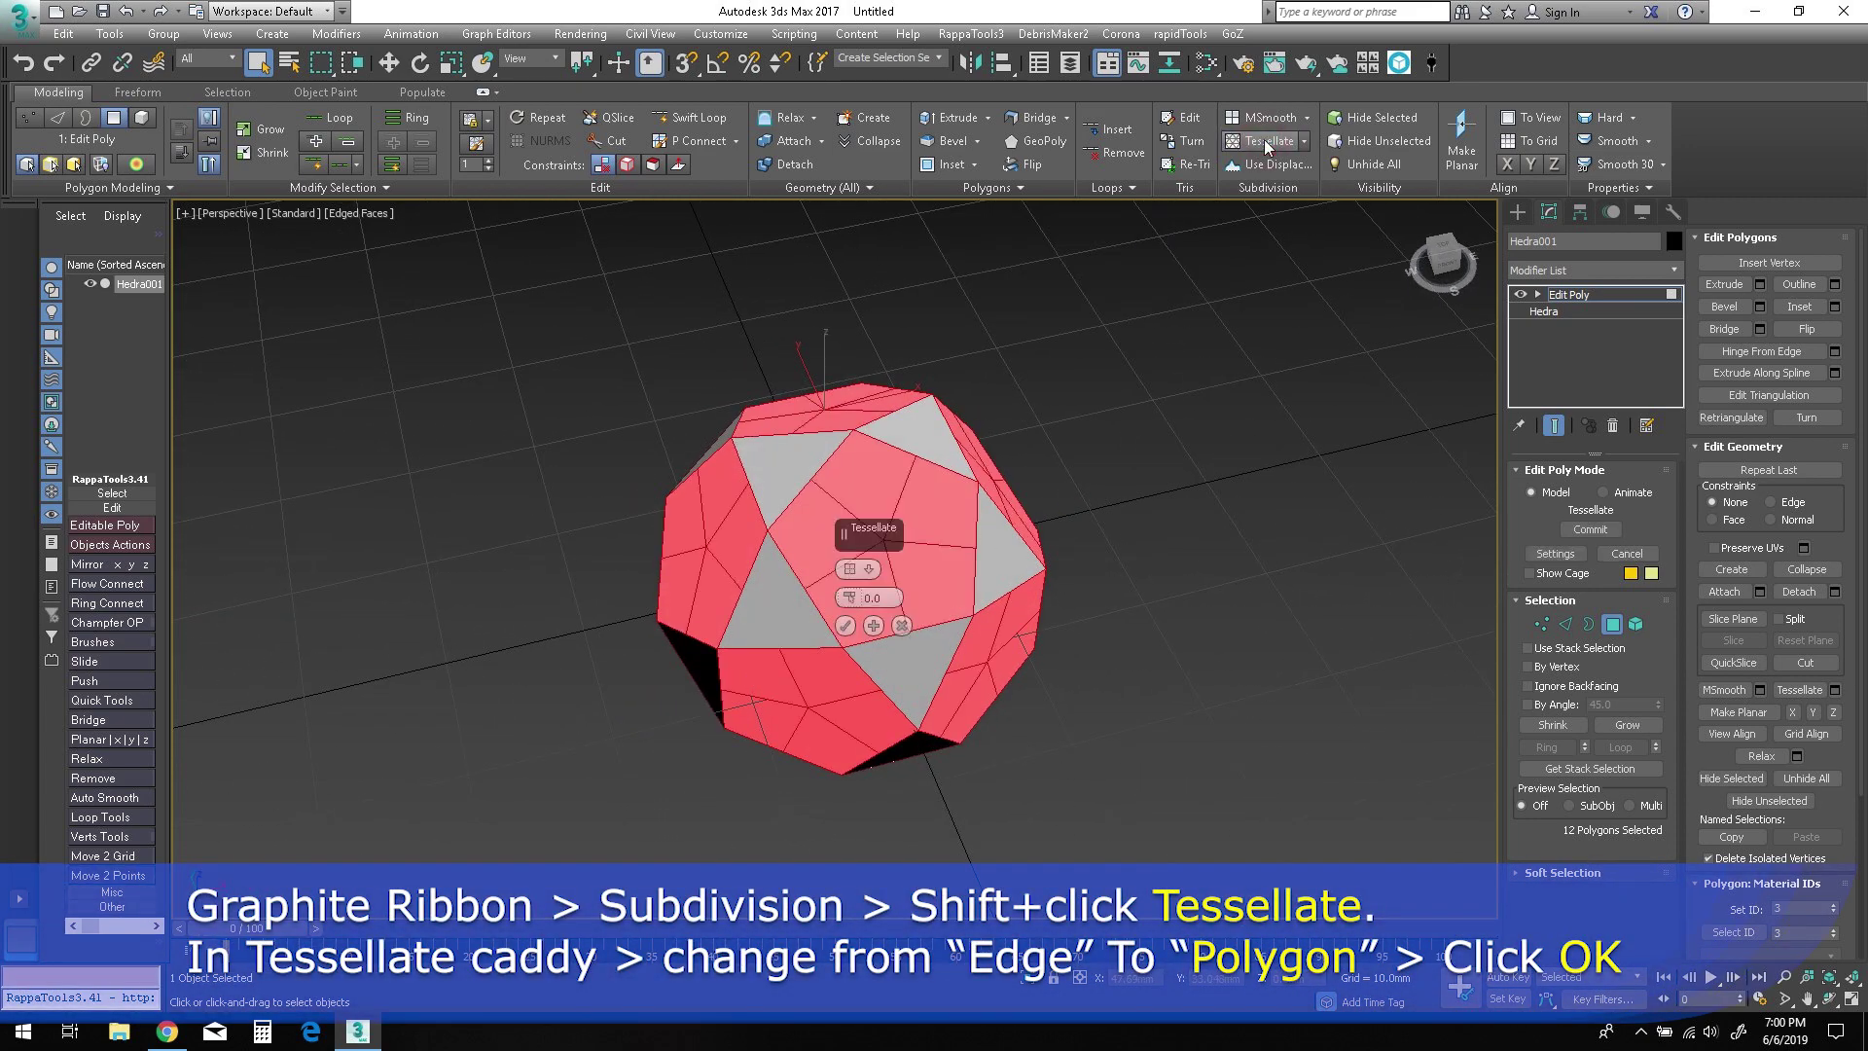
pyautogui.click(869, 570)
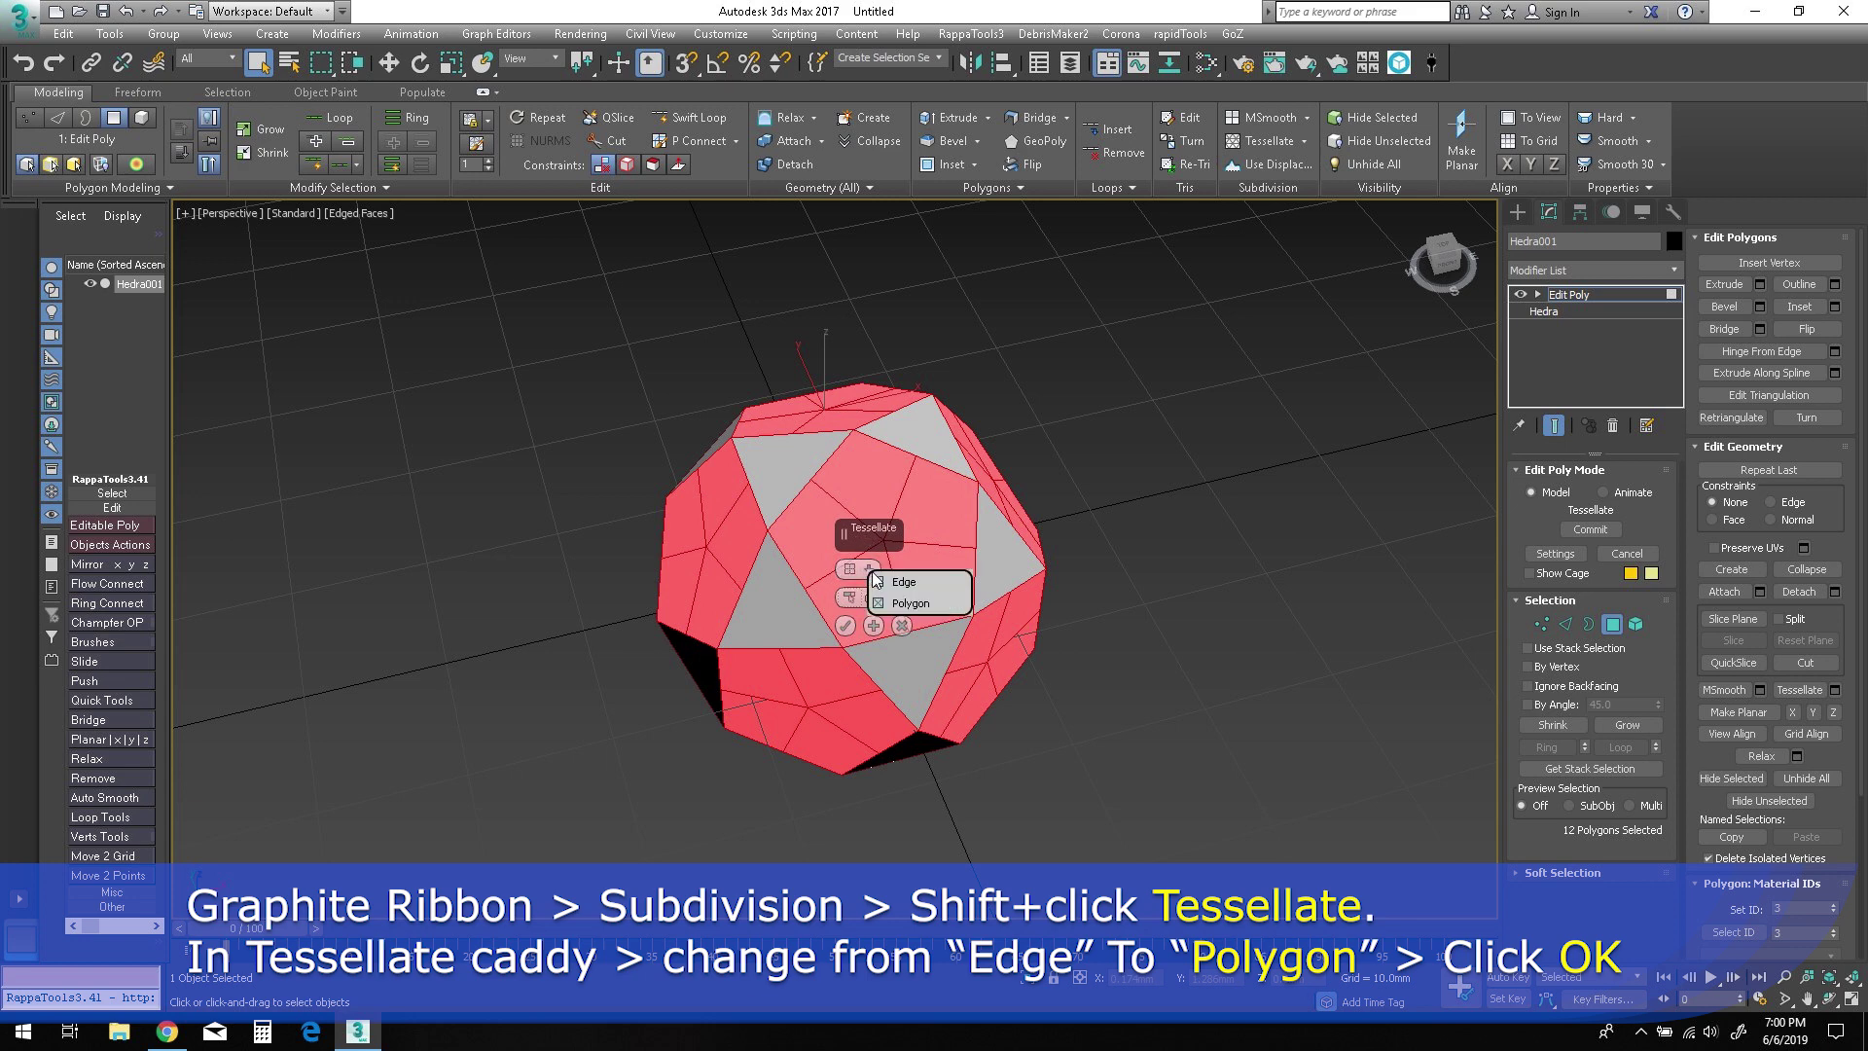
pyautogui.click(914, 602)
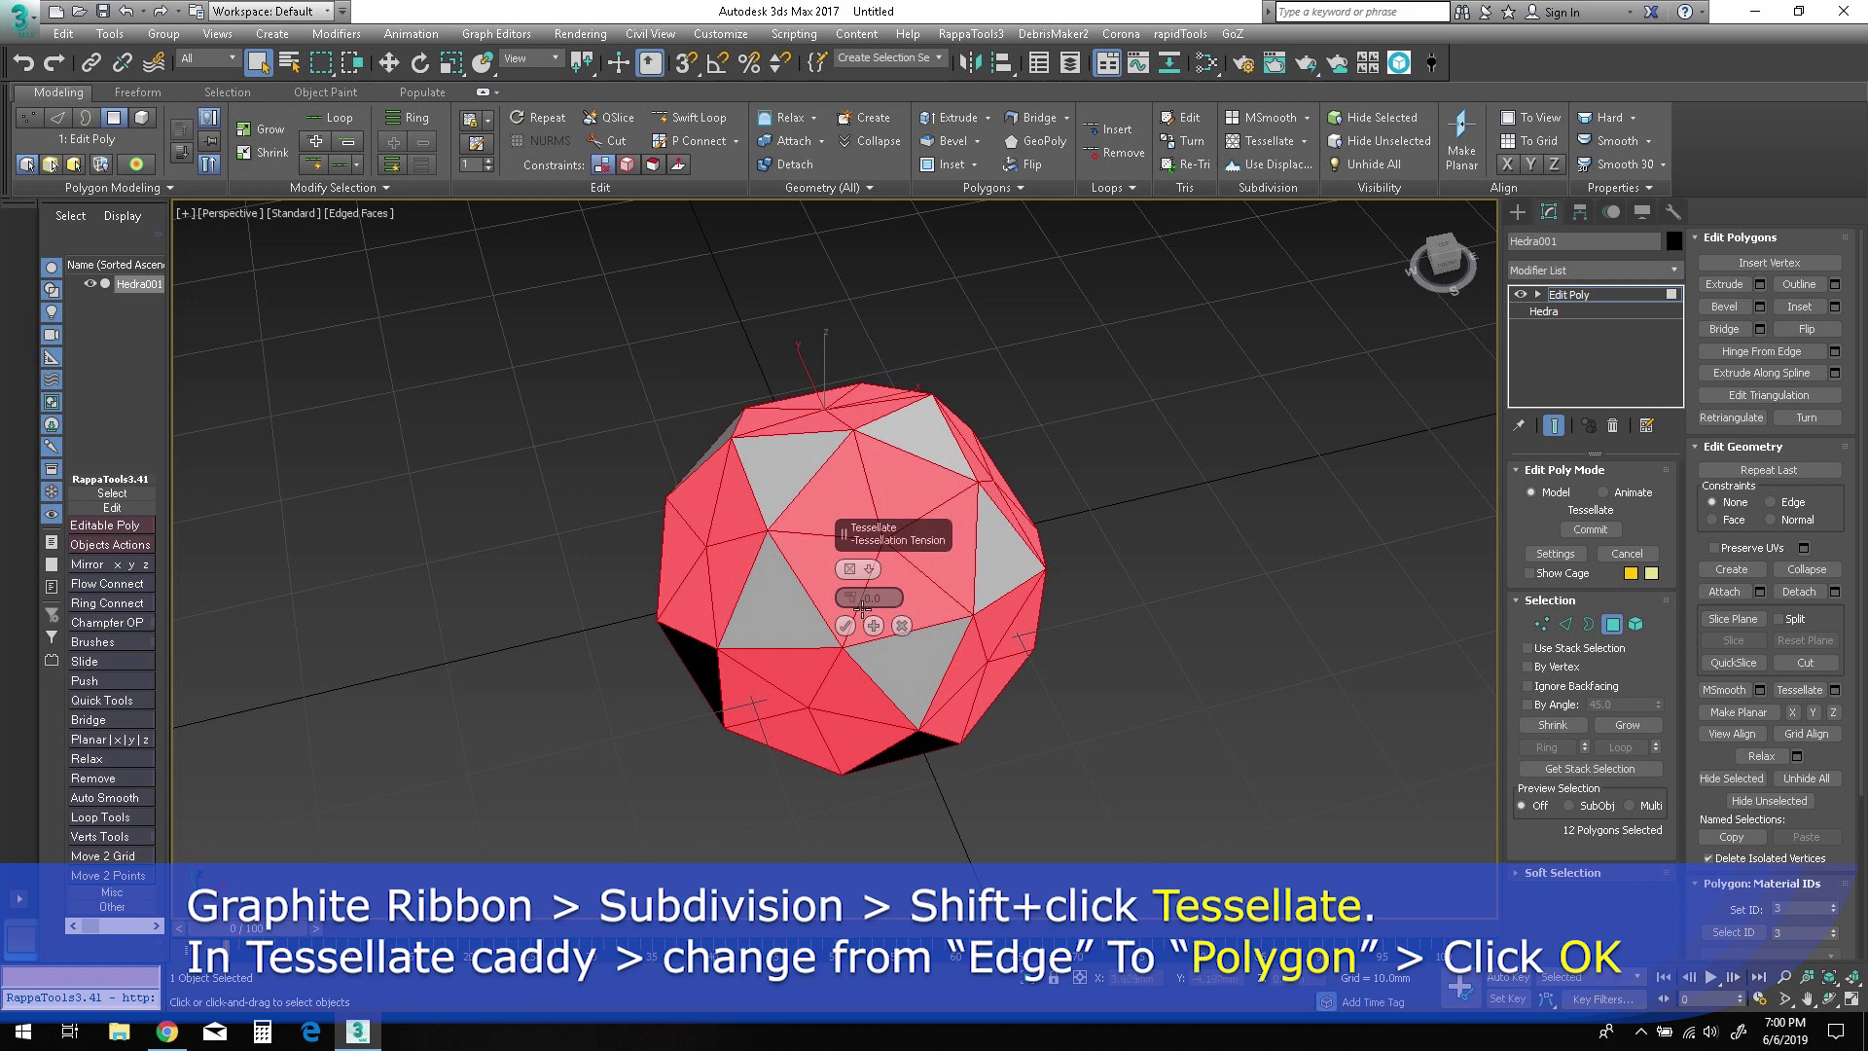
pyautogui.click(845, 625)
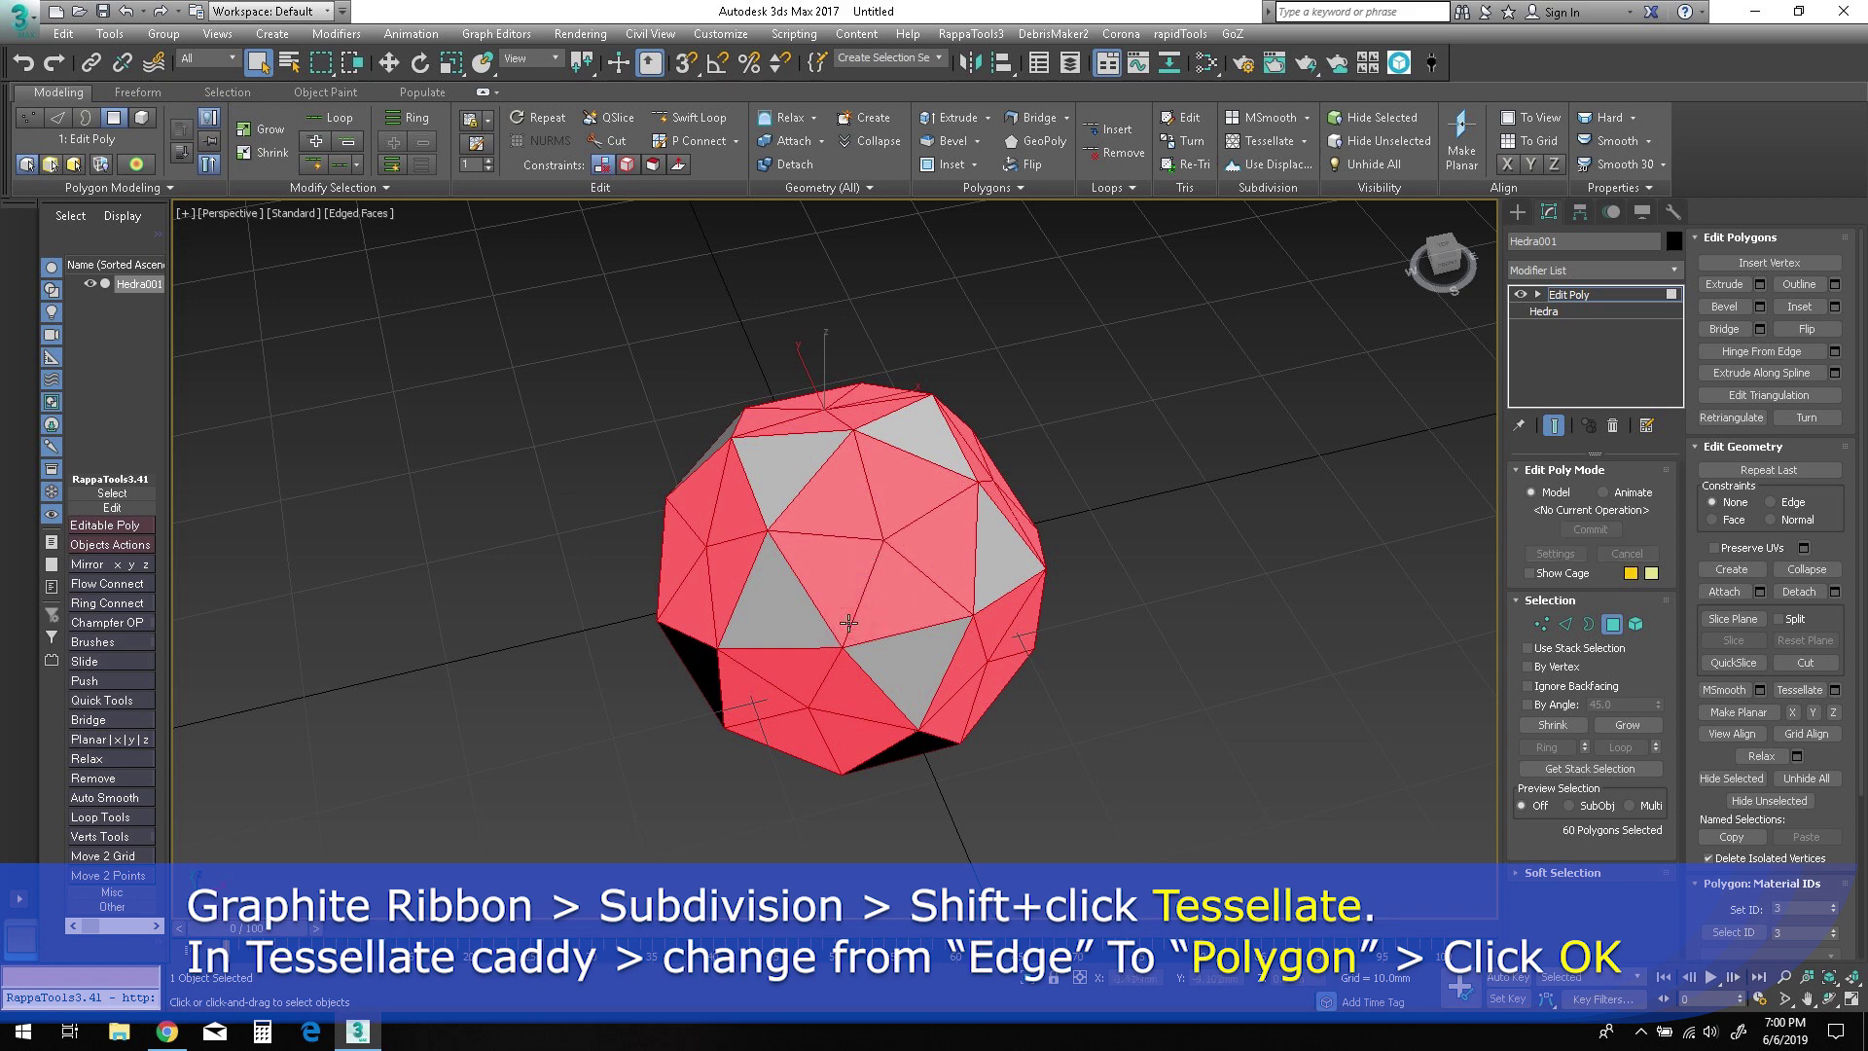
pyautogui.scroll(3, 870, 564)
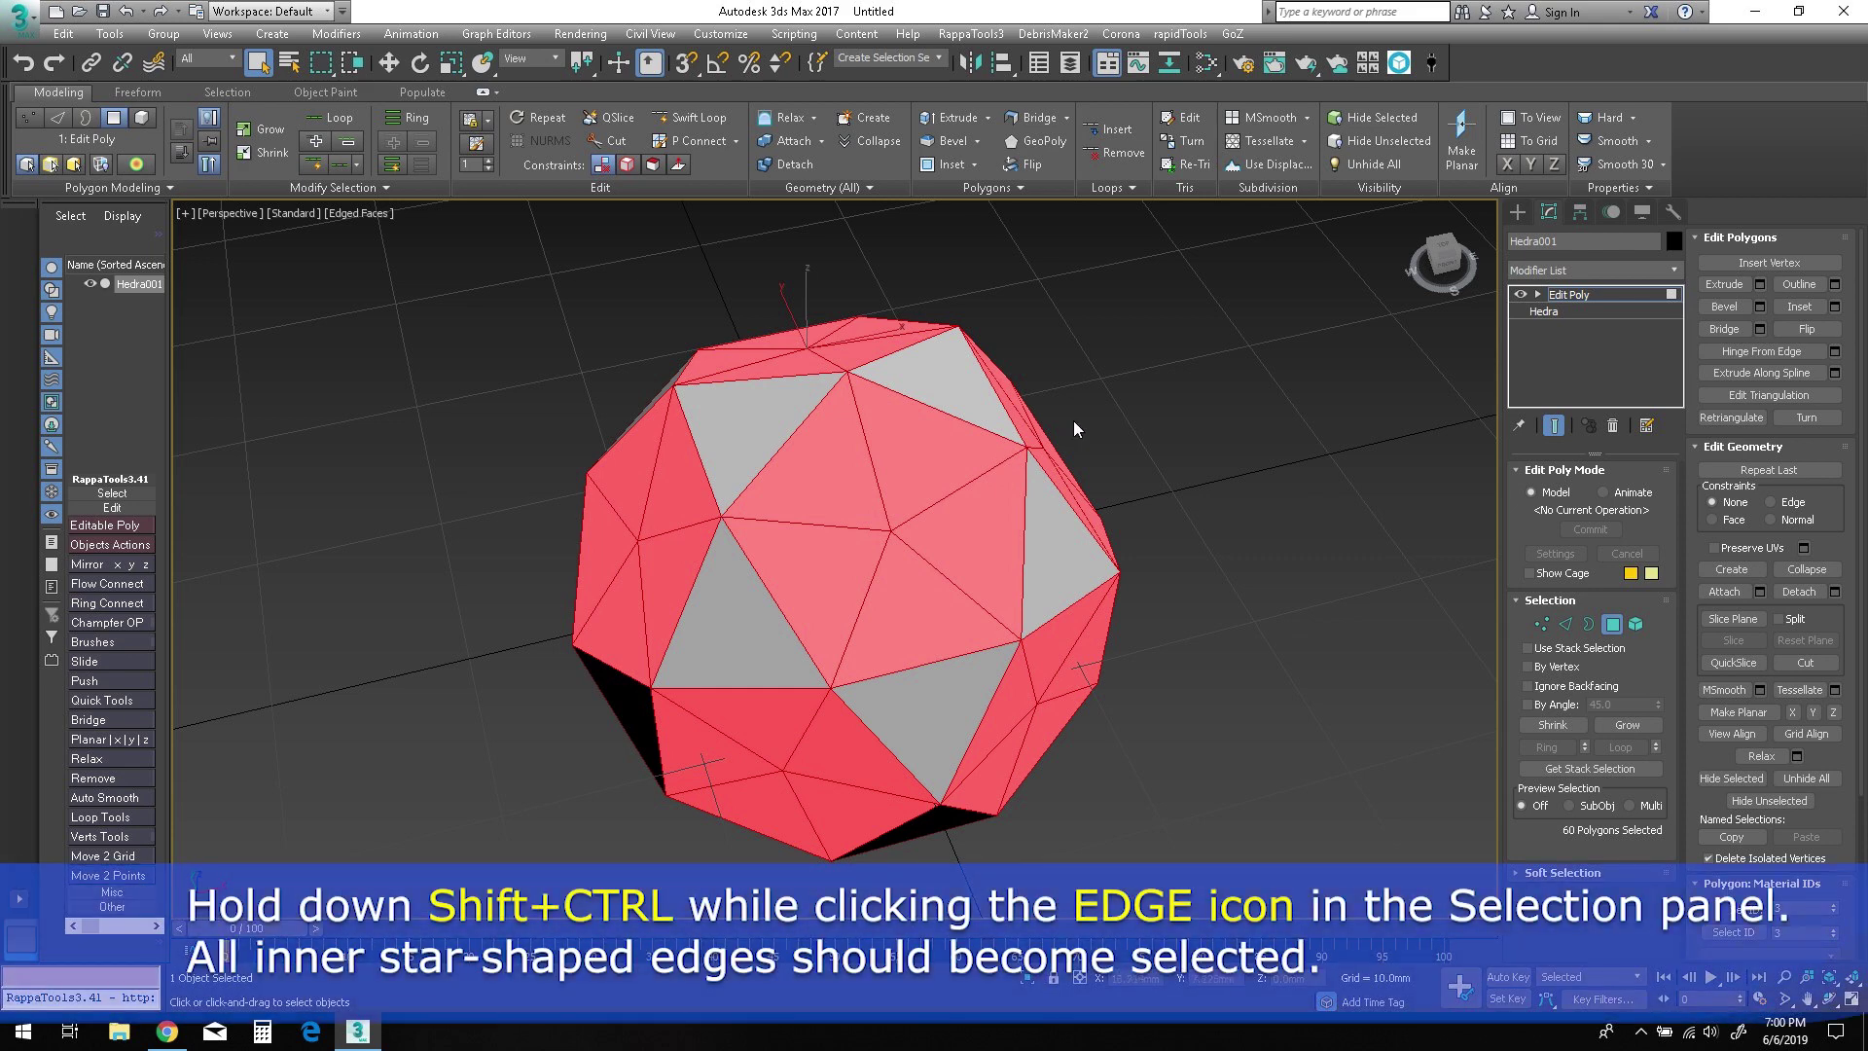
pyautogui.keyDown('ctrl'); pyautogui.keyDown('shift'); pyautogui.click(1568, 626); pyautogui.keyUp('shift'); pyautogui.keyUp('ctrl')
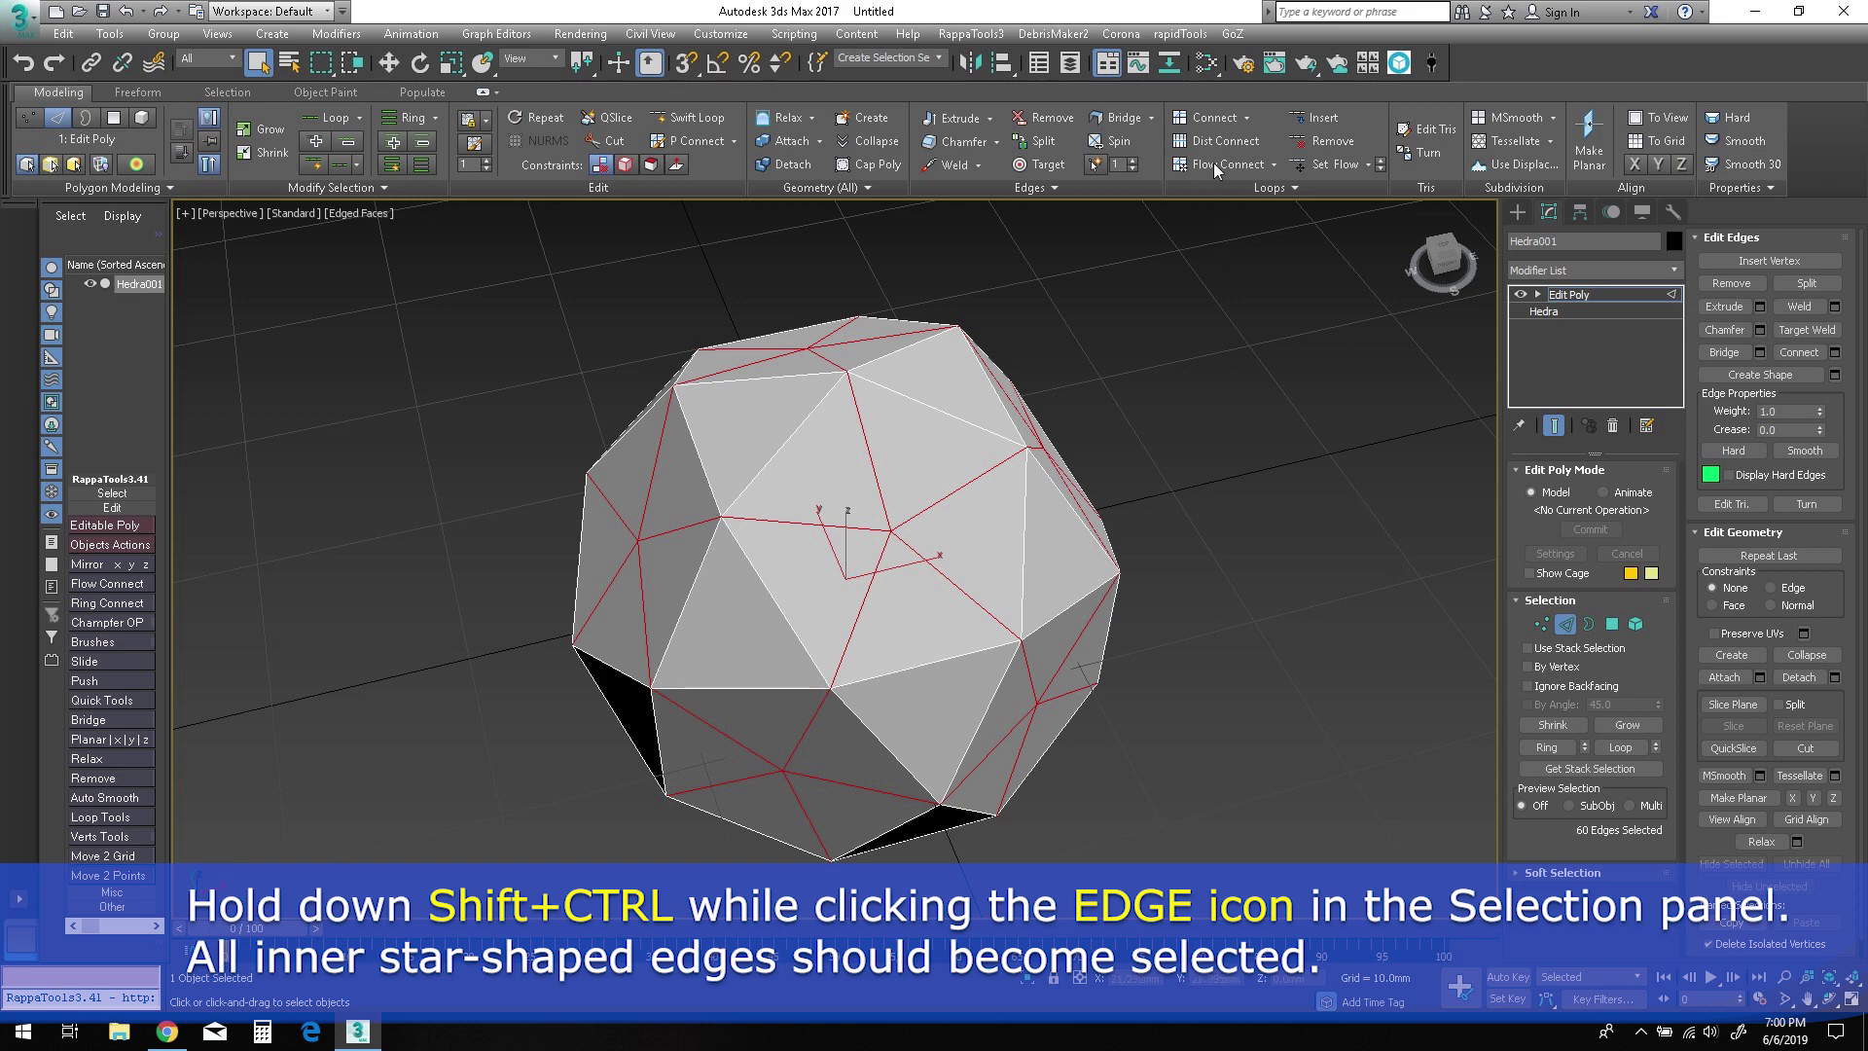
# Connect the star edges with 3 segments to form three concentric pentagon rings.
pyautogui.keyDown('shift'); pyautogui.click(1213, 125); pyautogui.keyUp('shift')
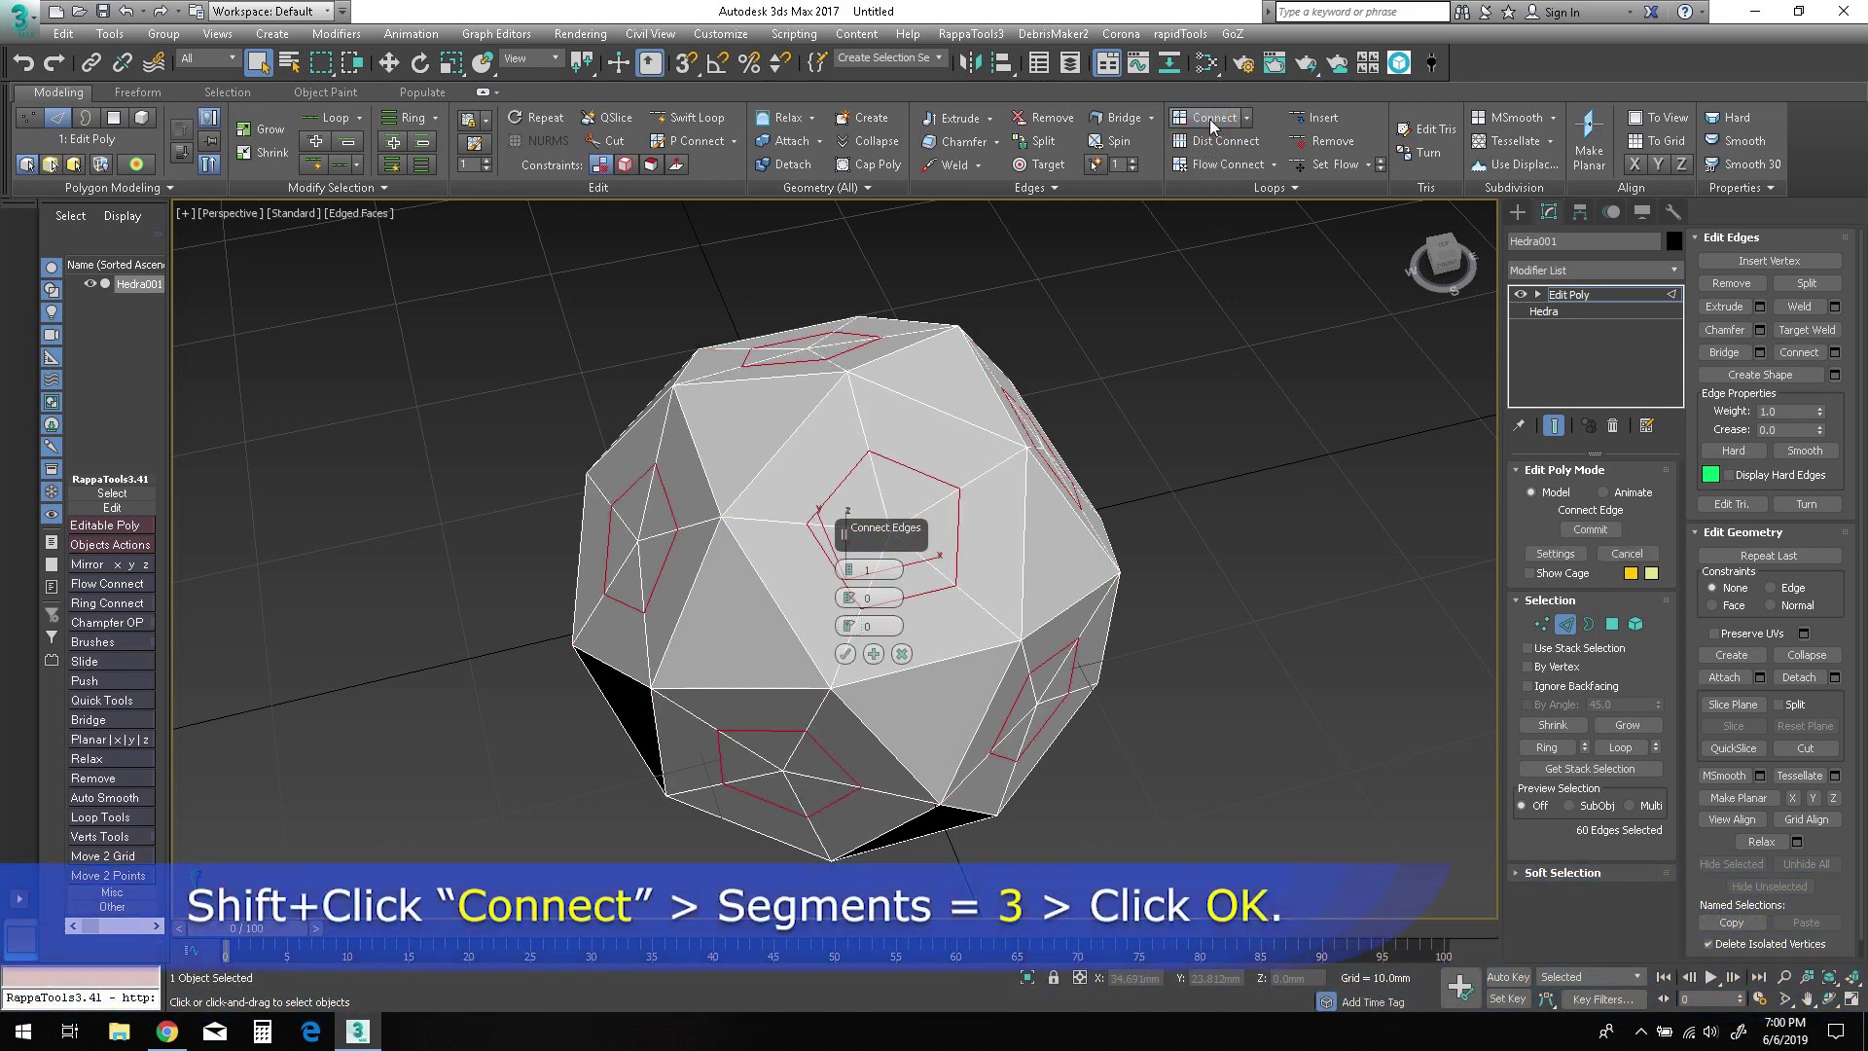
pyautogui.click(849, 570)
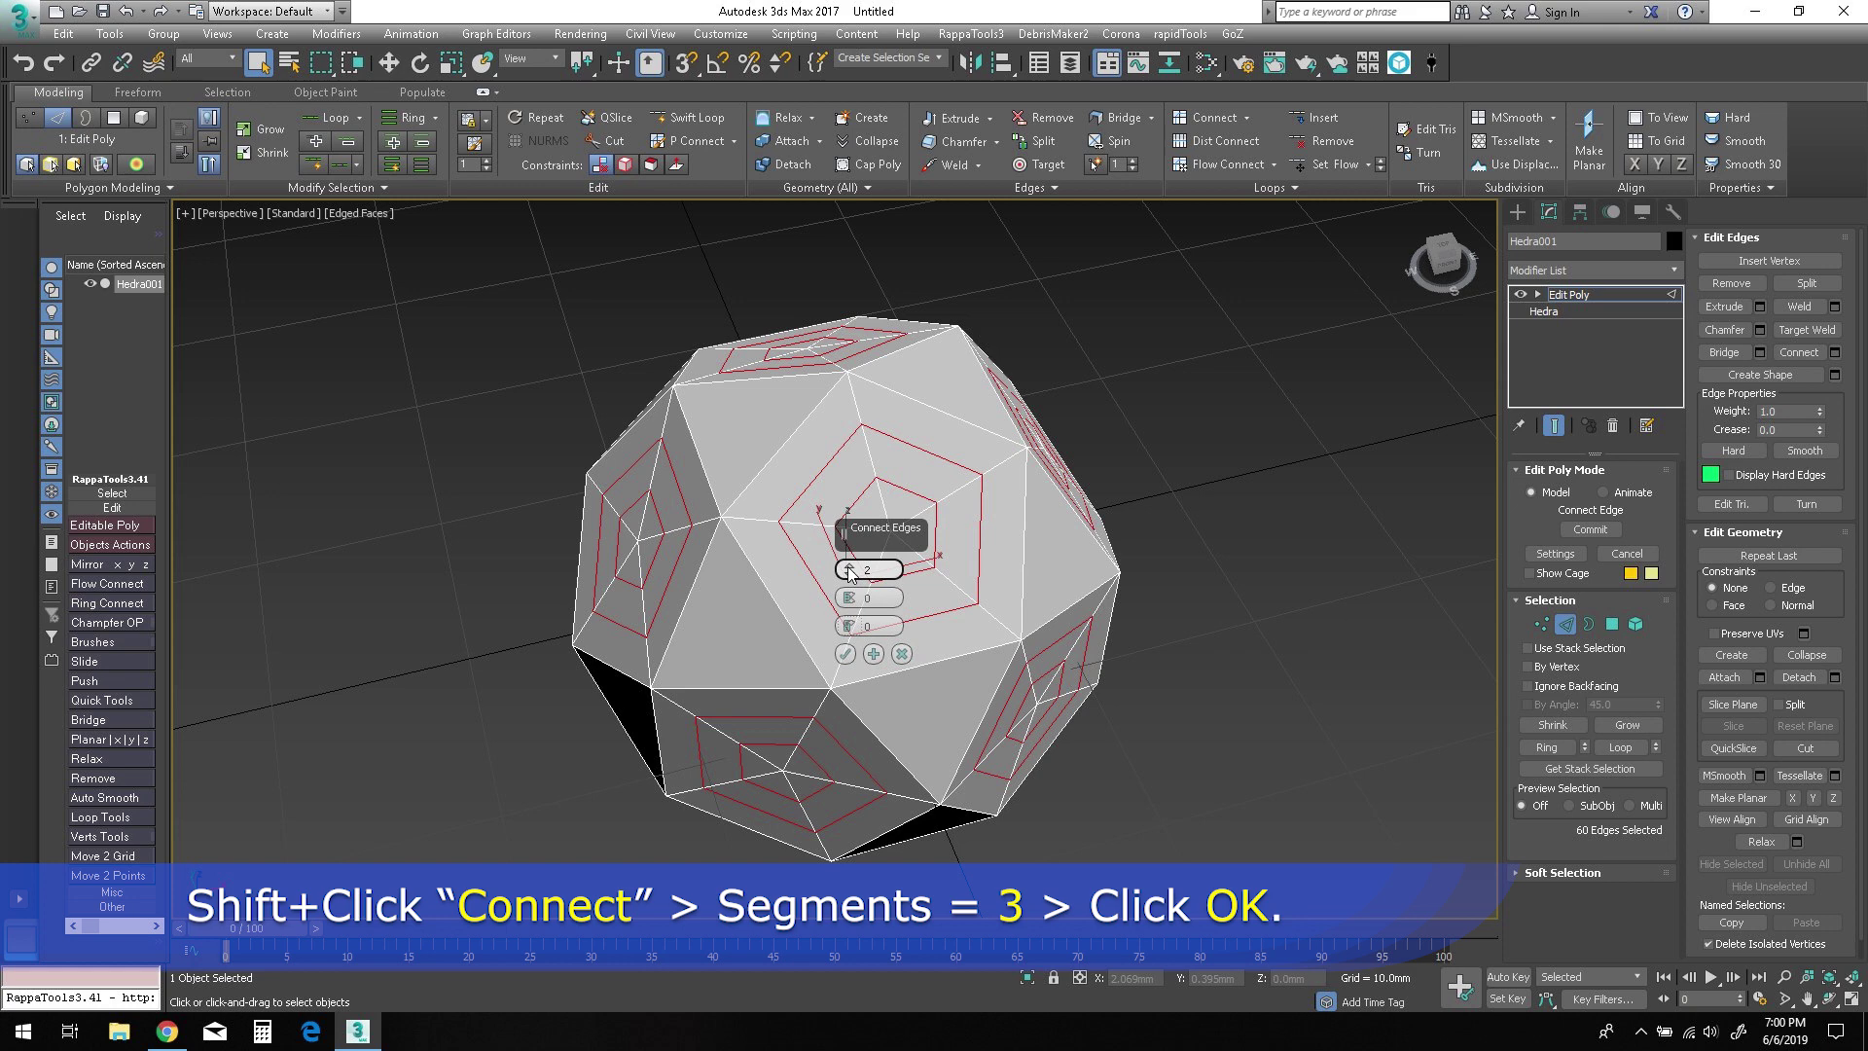
pyautogui.click(848, 570)
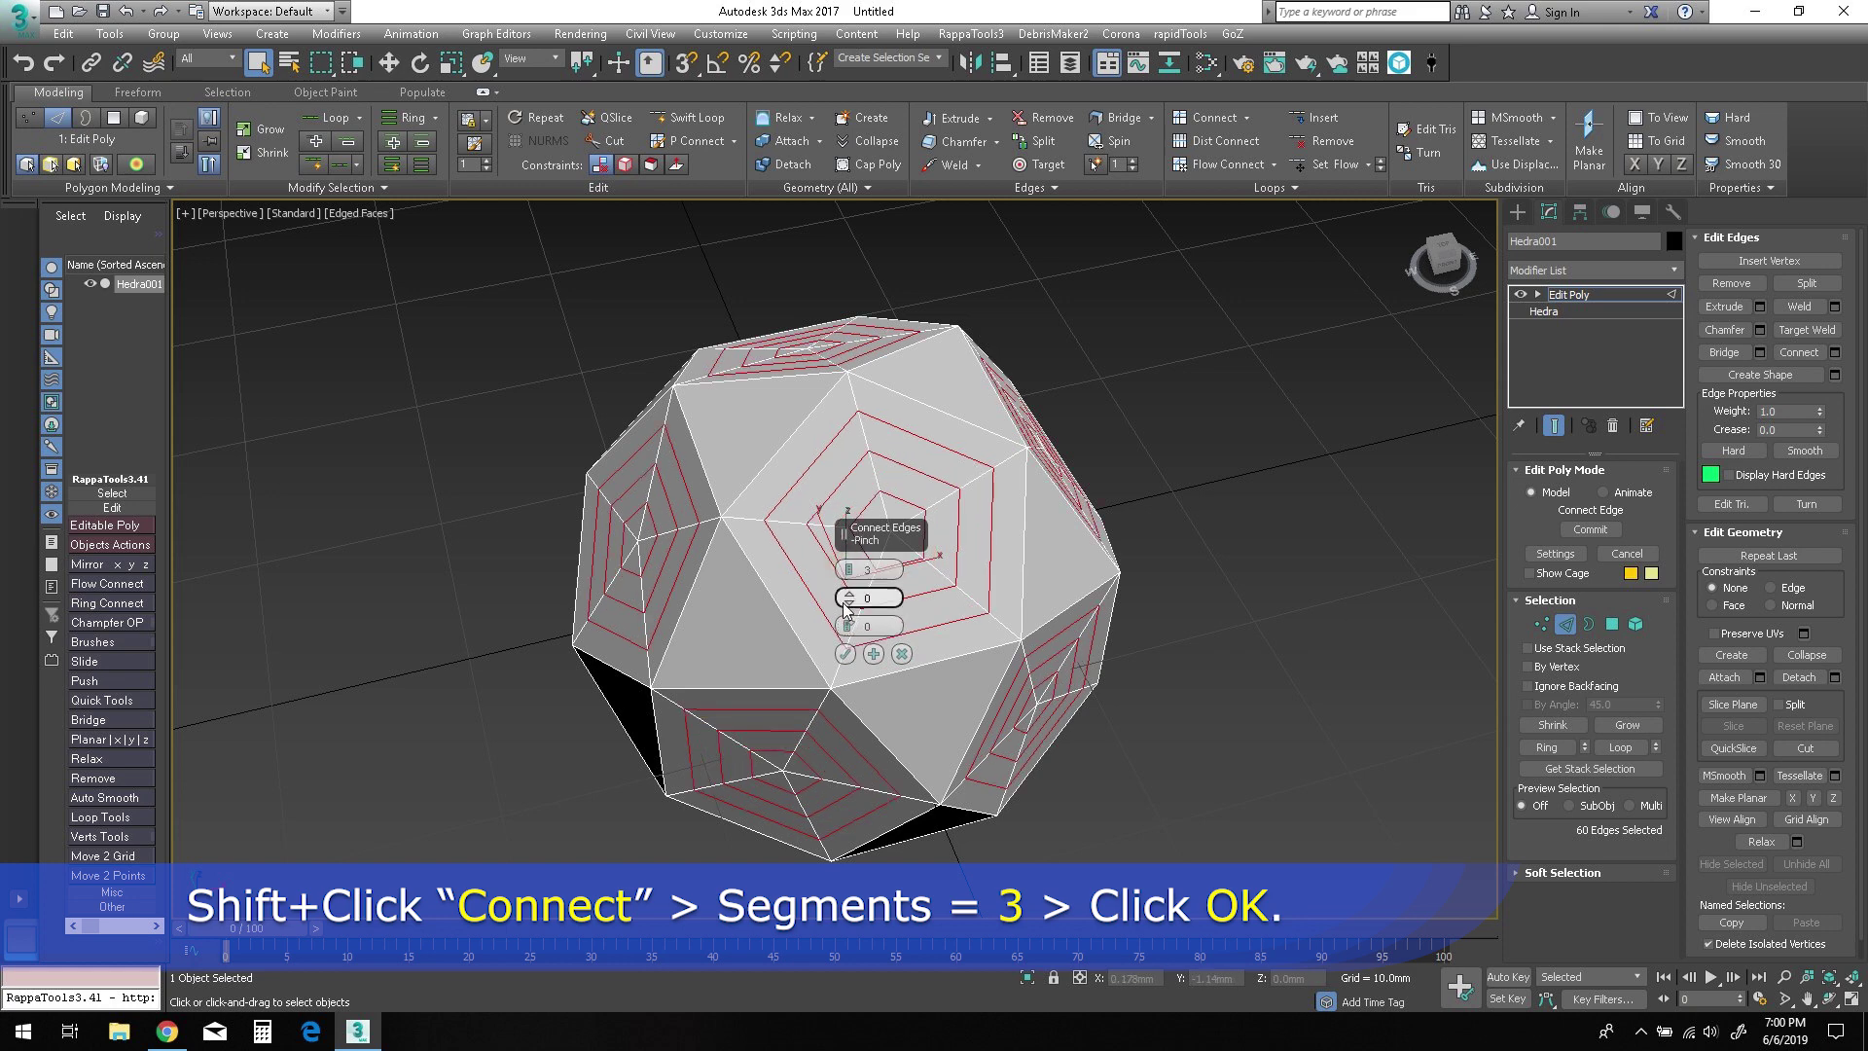
pyautogui.click(844, 652)
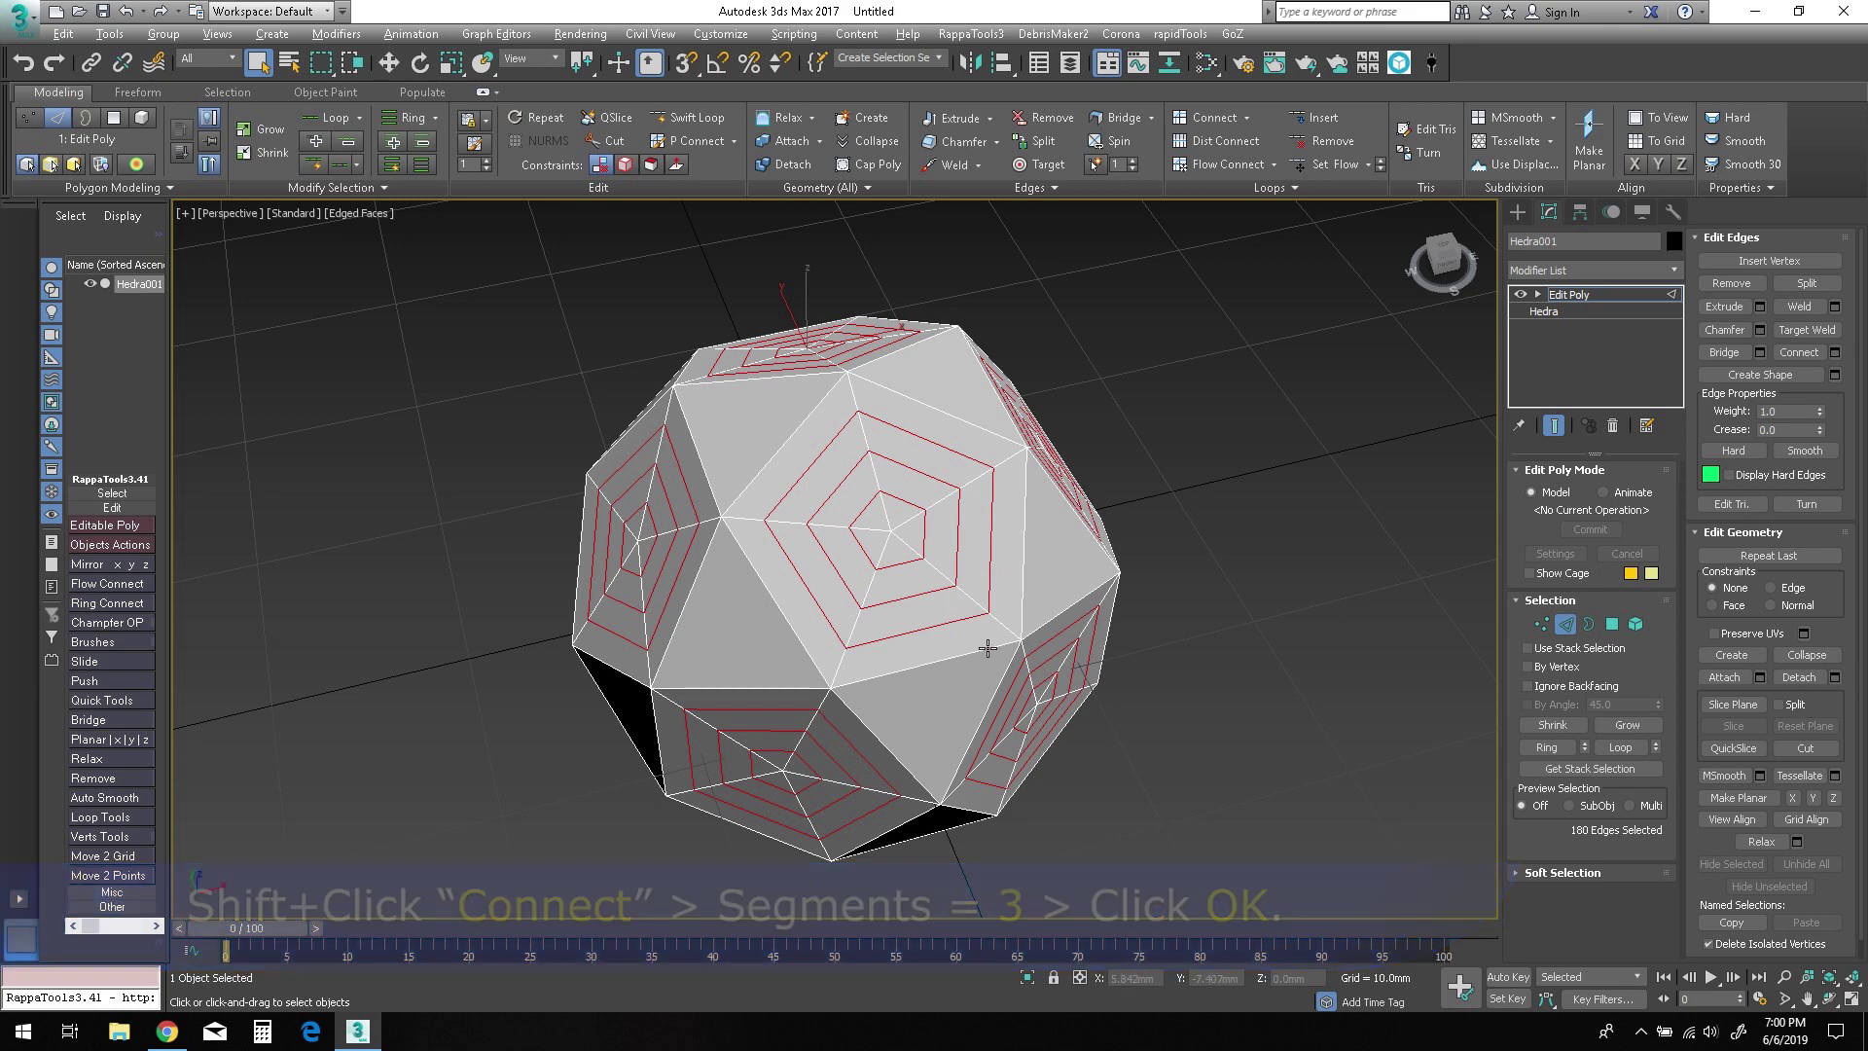
pyautogui.keyDown('alt'); pyautogui.moveTo(988, 642); pyautogui.dragTo(989, 638, button='middle'); pyautogui.keyUp('alt')
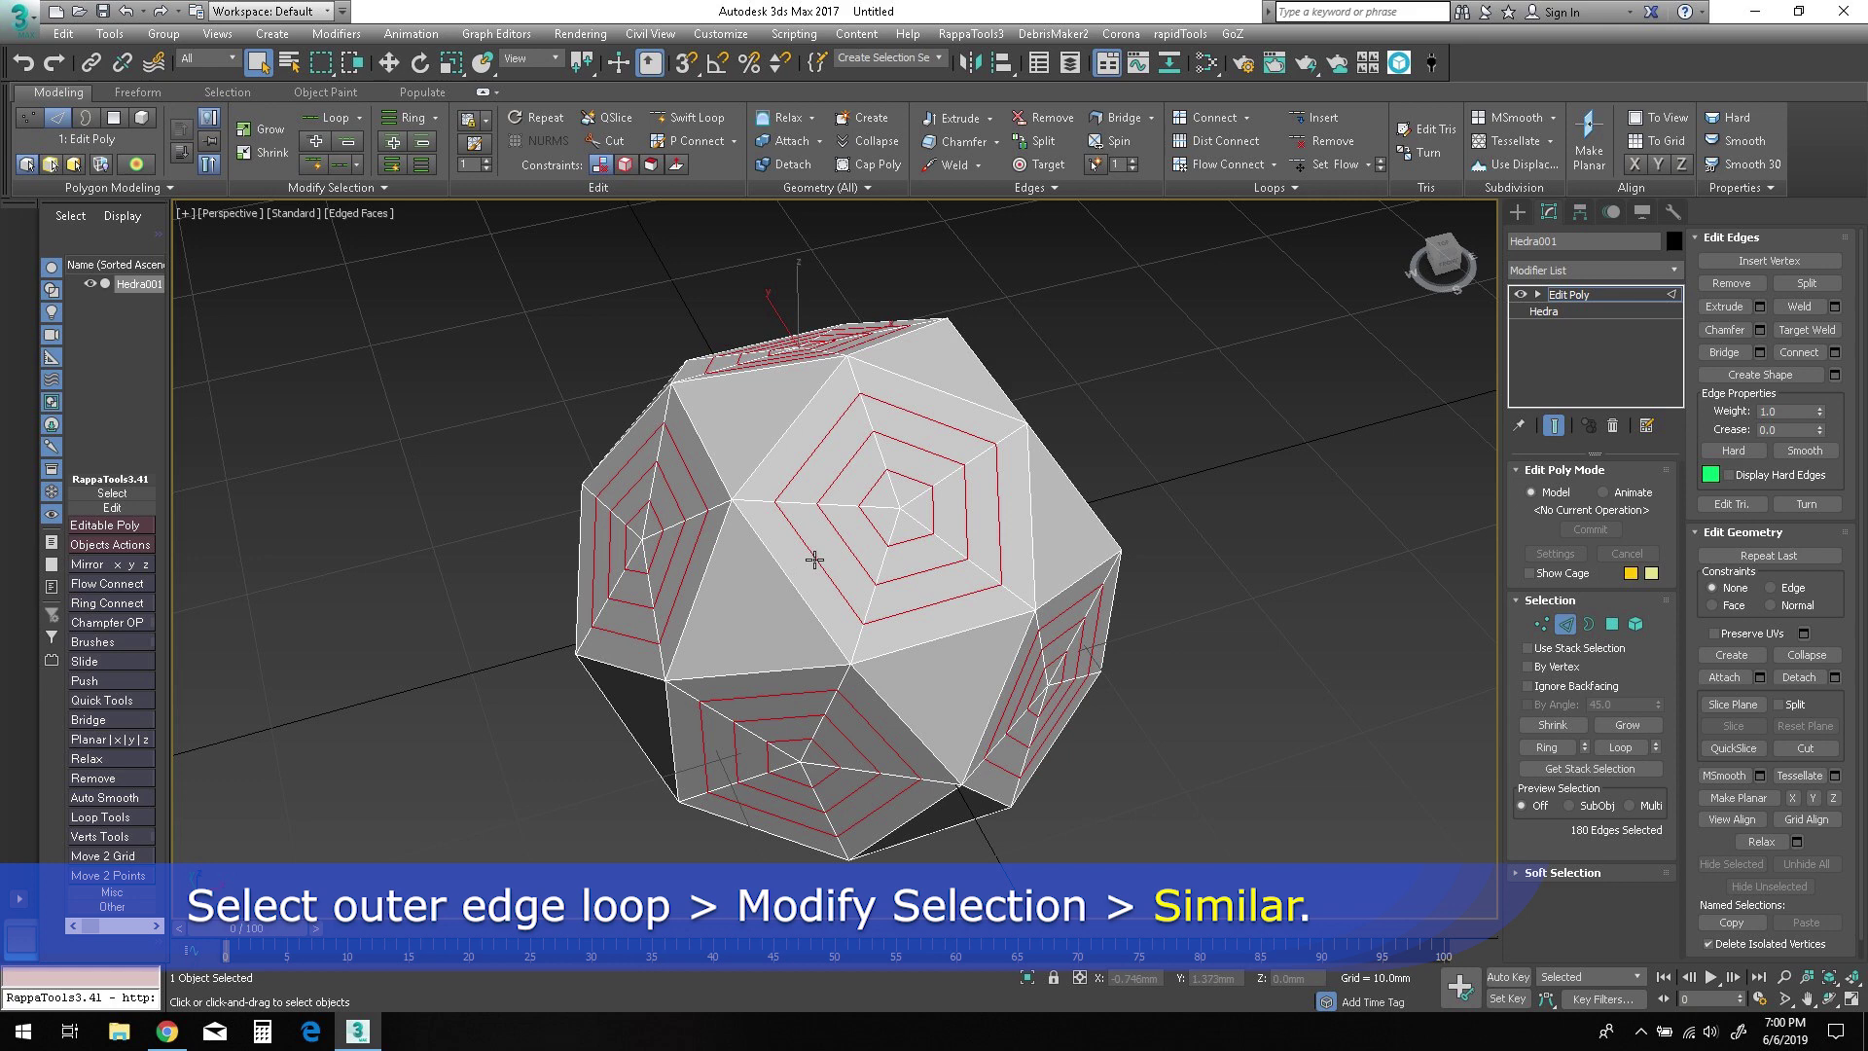
# Select the outermost pentagon loop on every face using Similar.
pyautogui.doubleClick(814, 559)
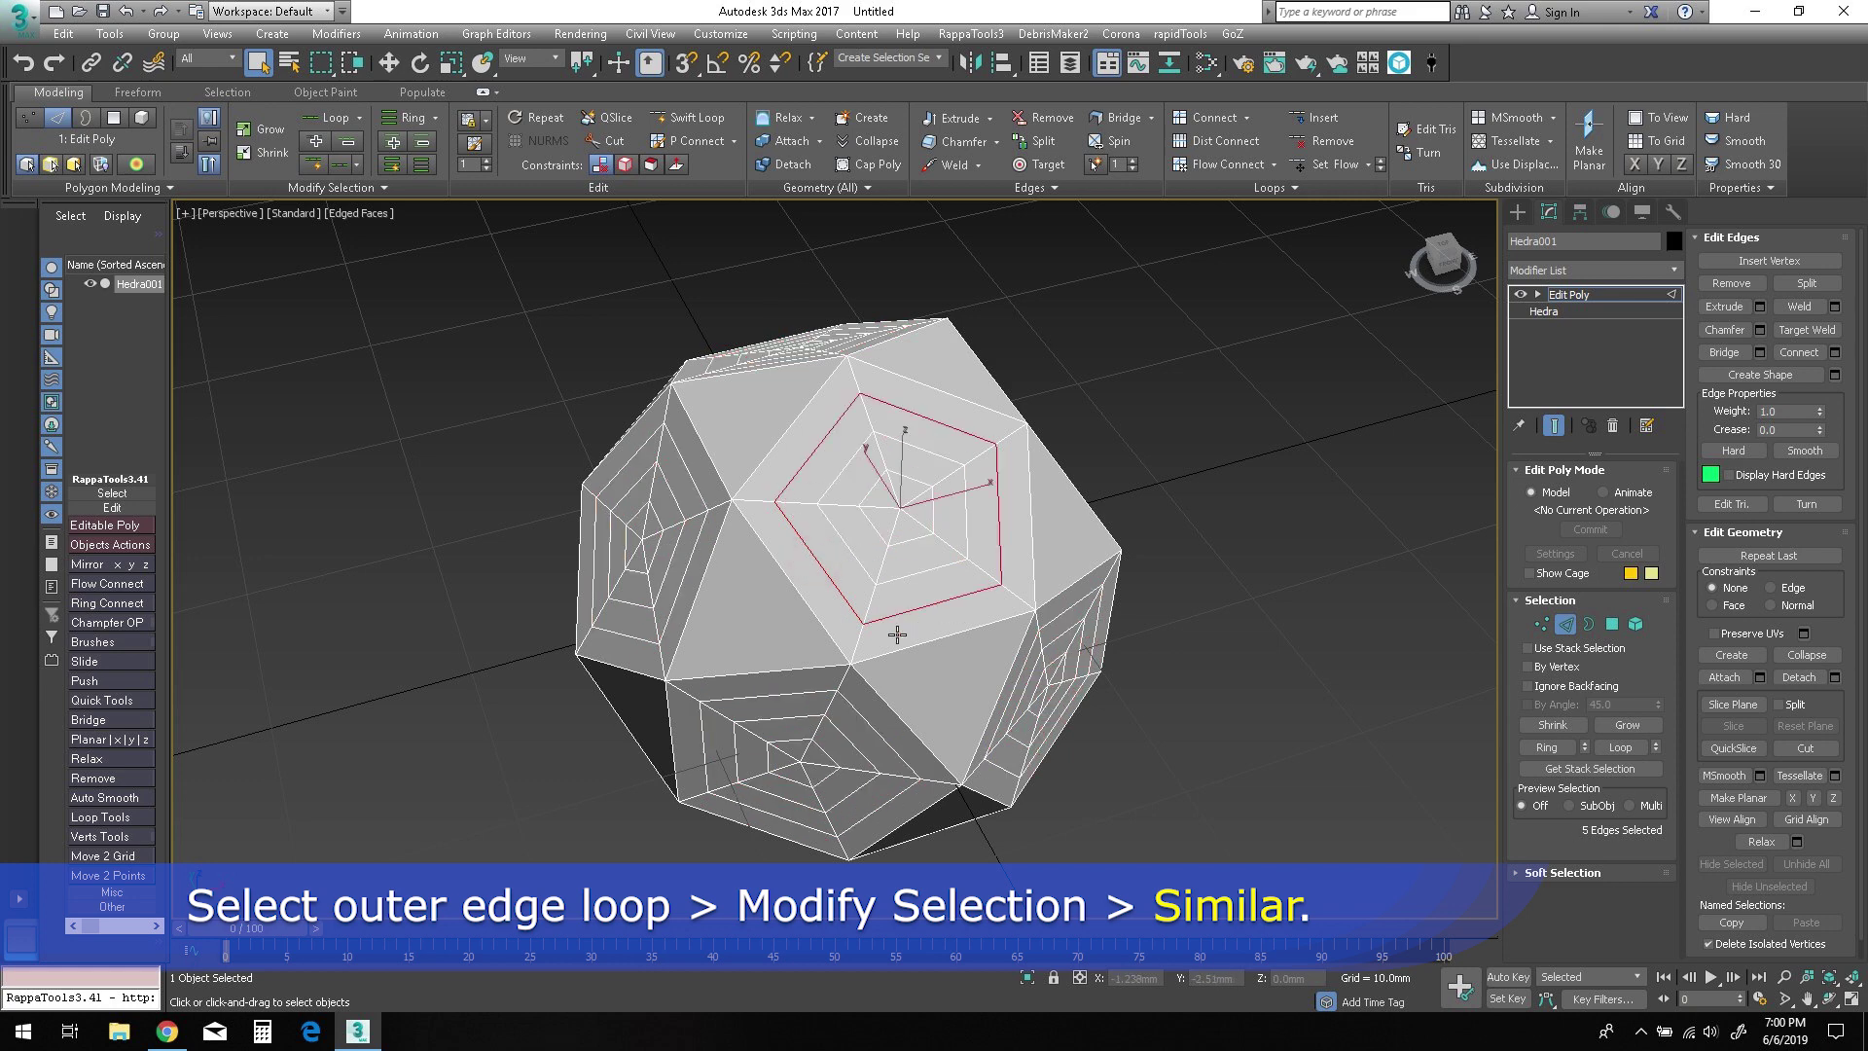
pyautogui.click(375, 188)
pyautogui.click(279, 233)
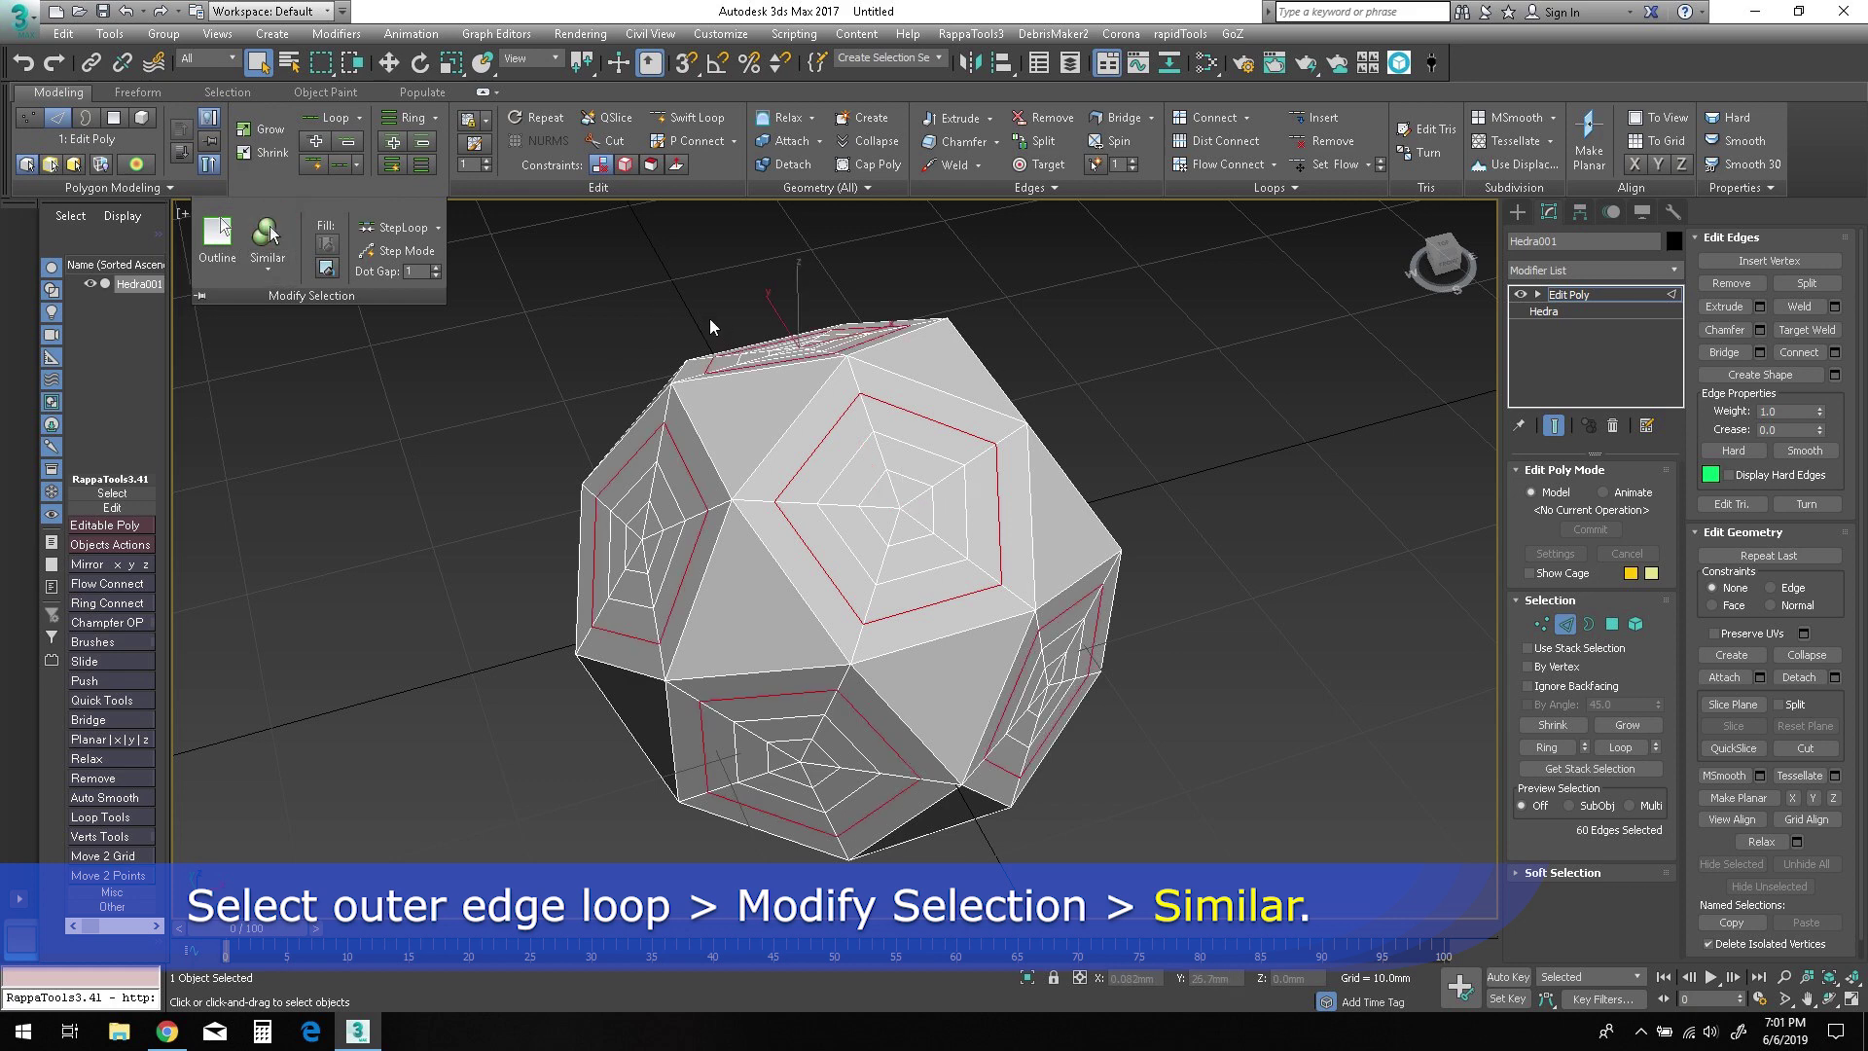
# Rotate the loops 15 degrees around Z in Local coordinates about each selection centre.
pyautogui.click(419, 63)
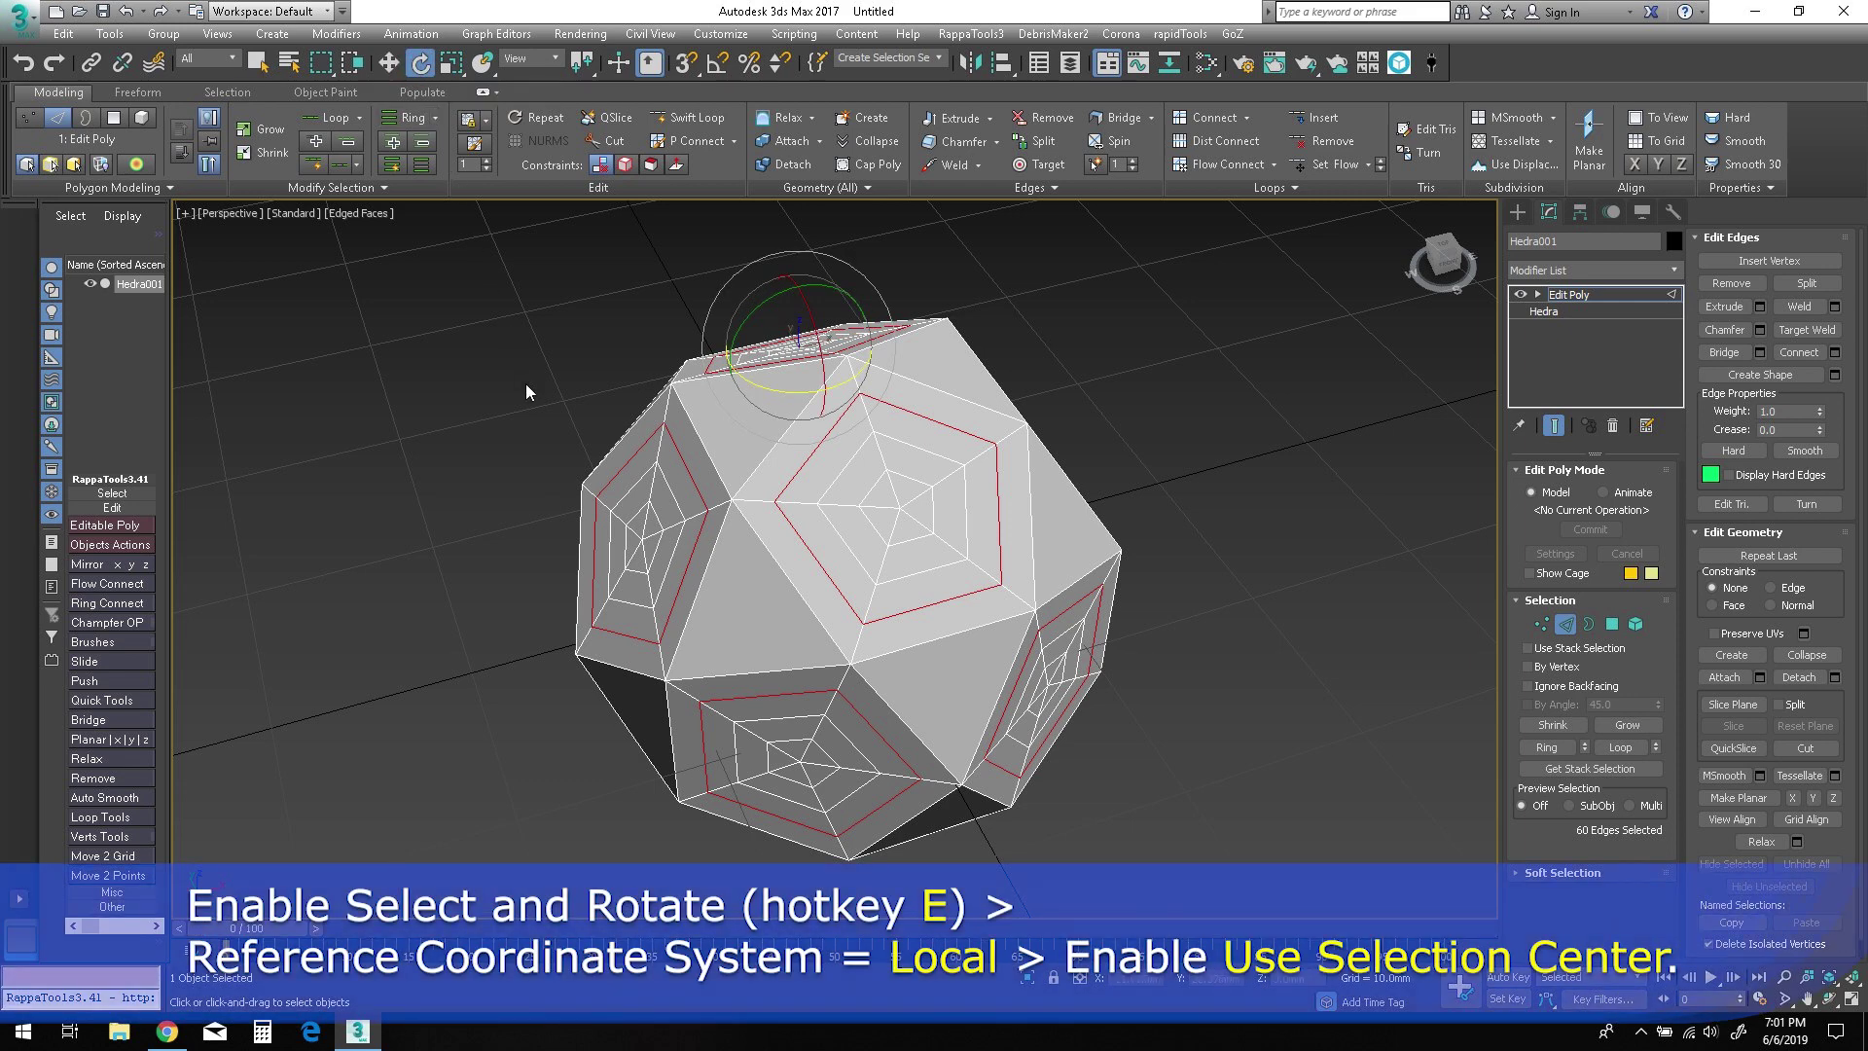
pyautogui.click(545, 58)
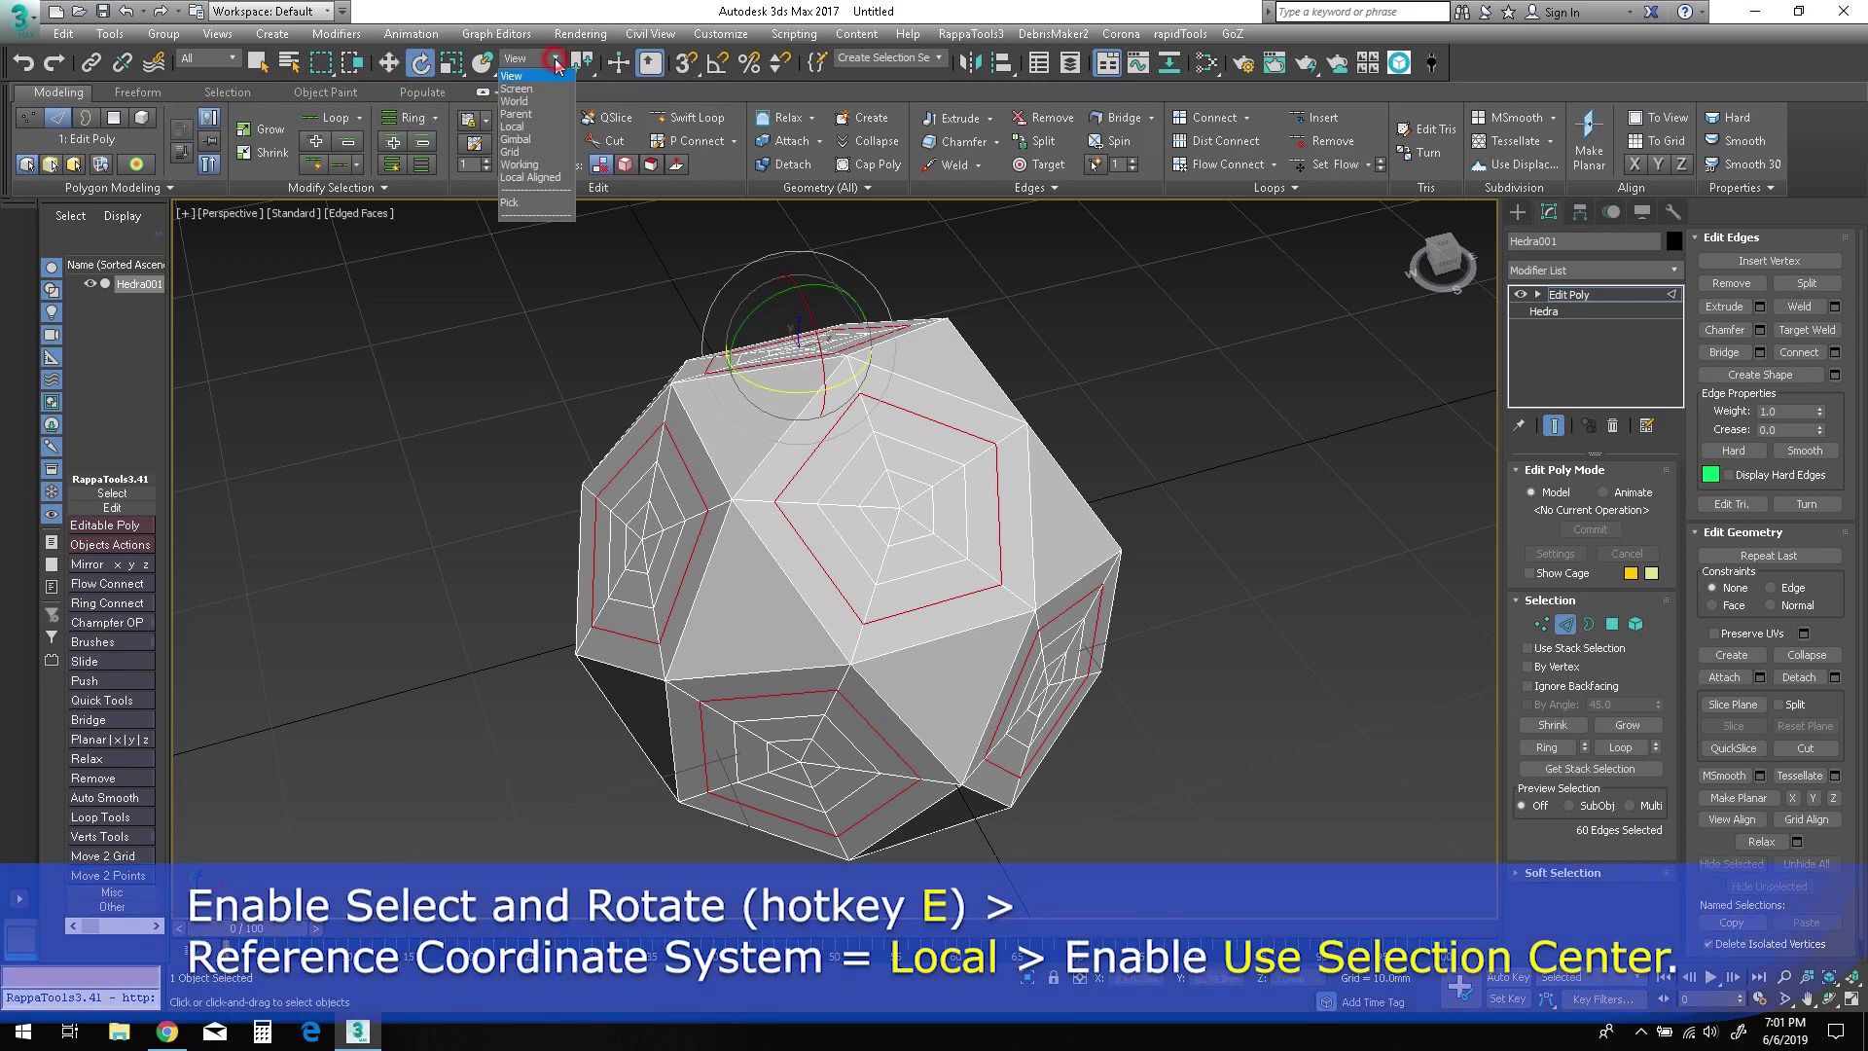
pyautogui.click(524, 127)
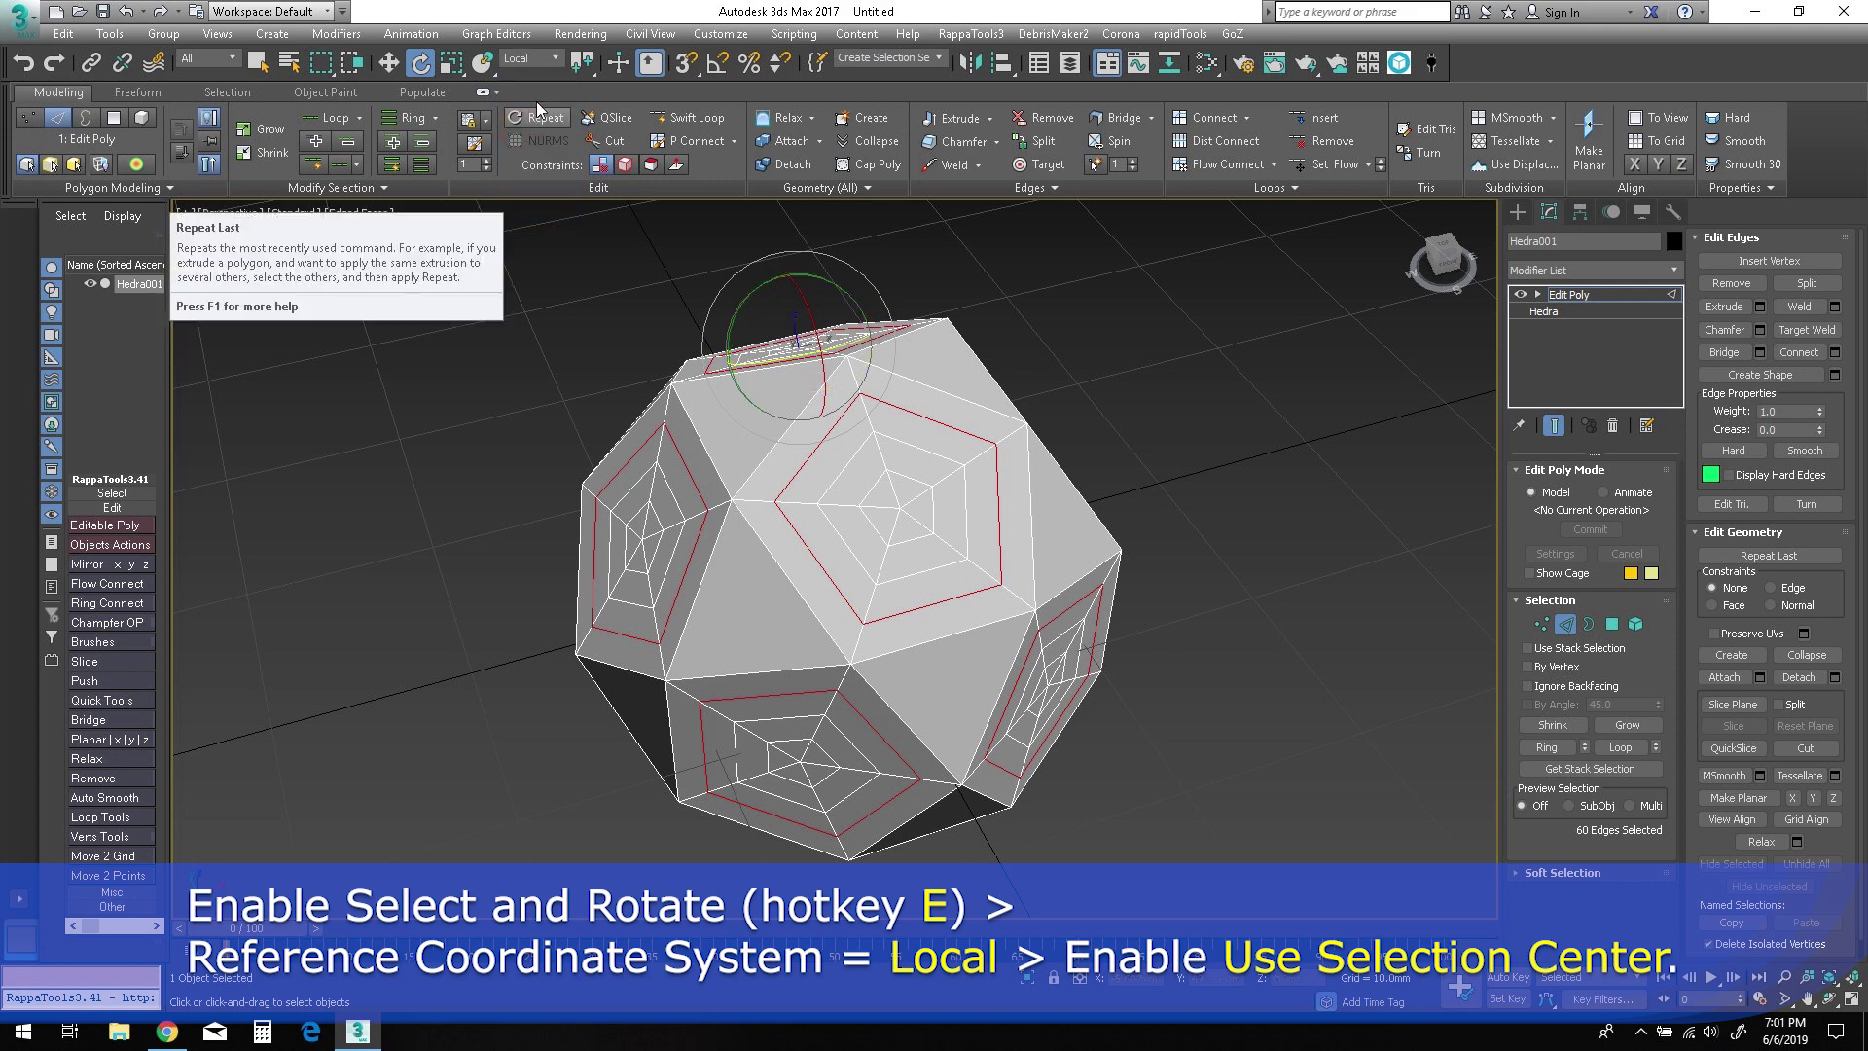
pyautogui.click(587, 68)
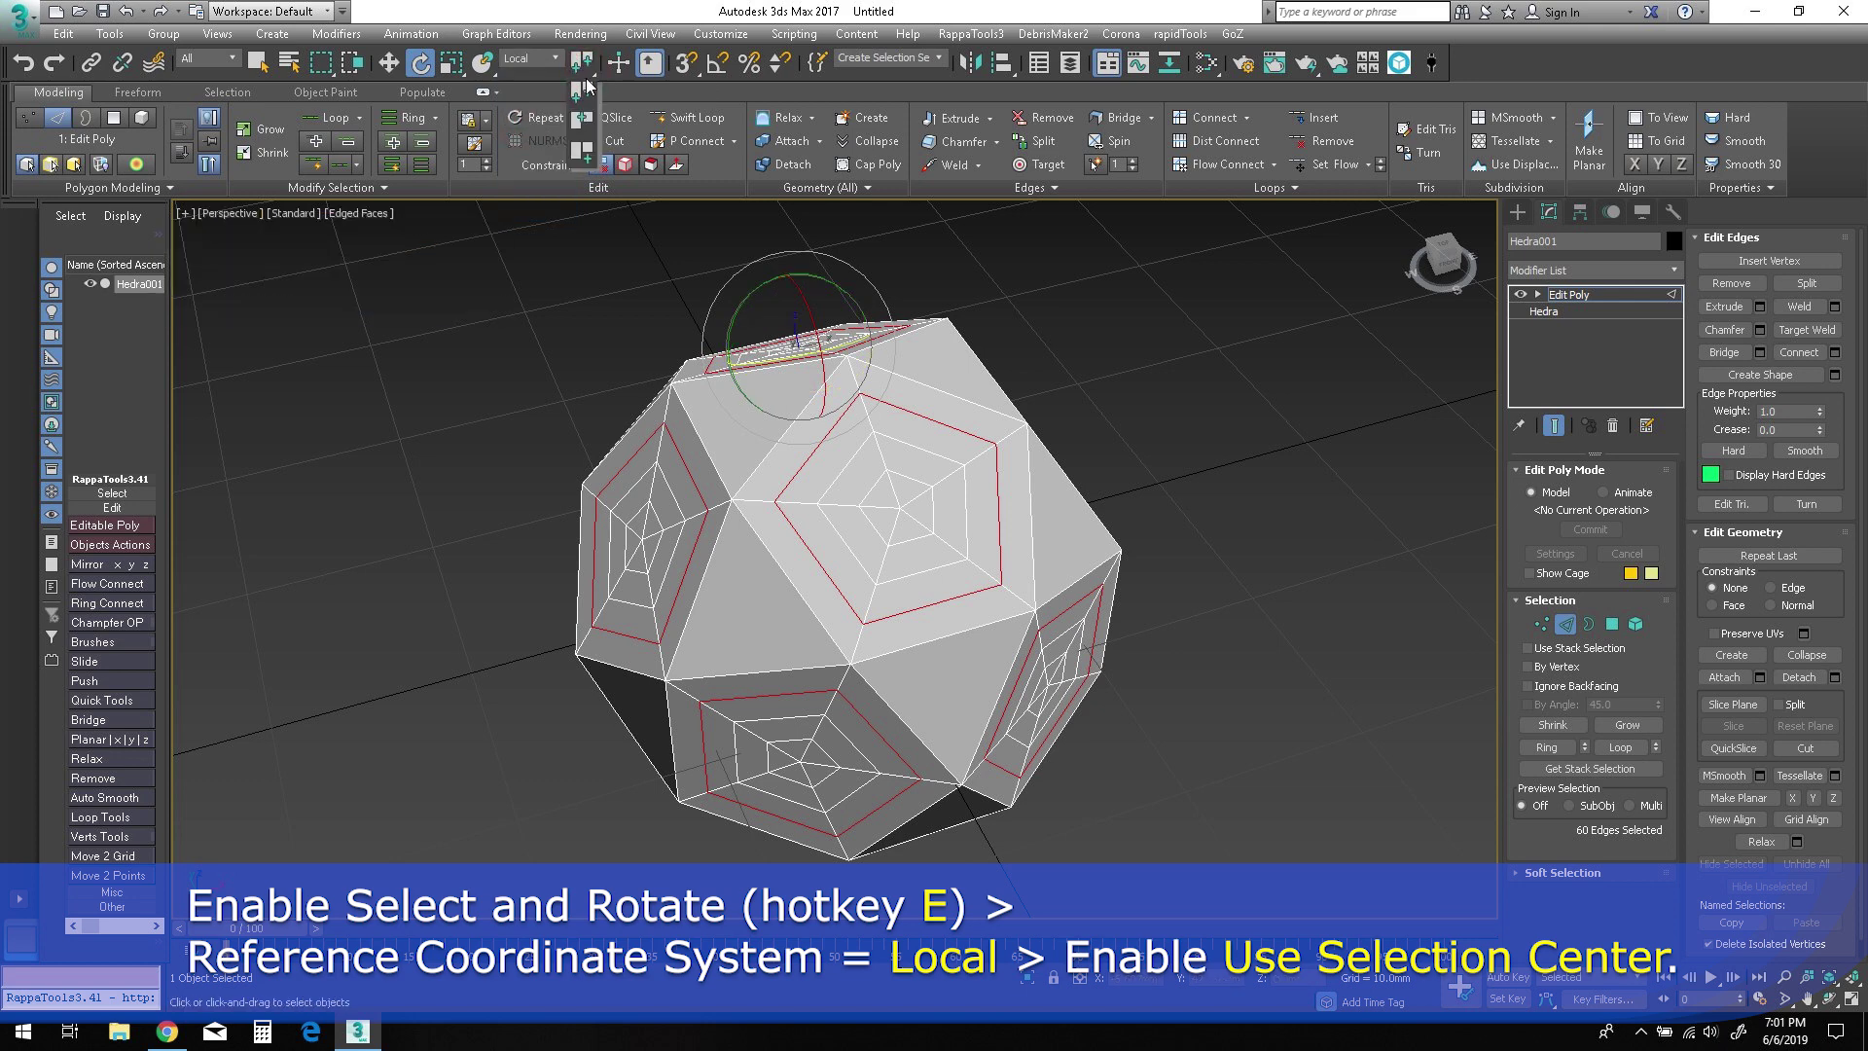
pyautogui.moveTo(586, 85); pyautogui.dragTo(587, 128)
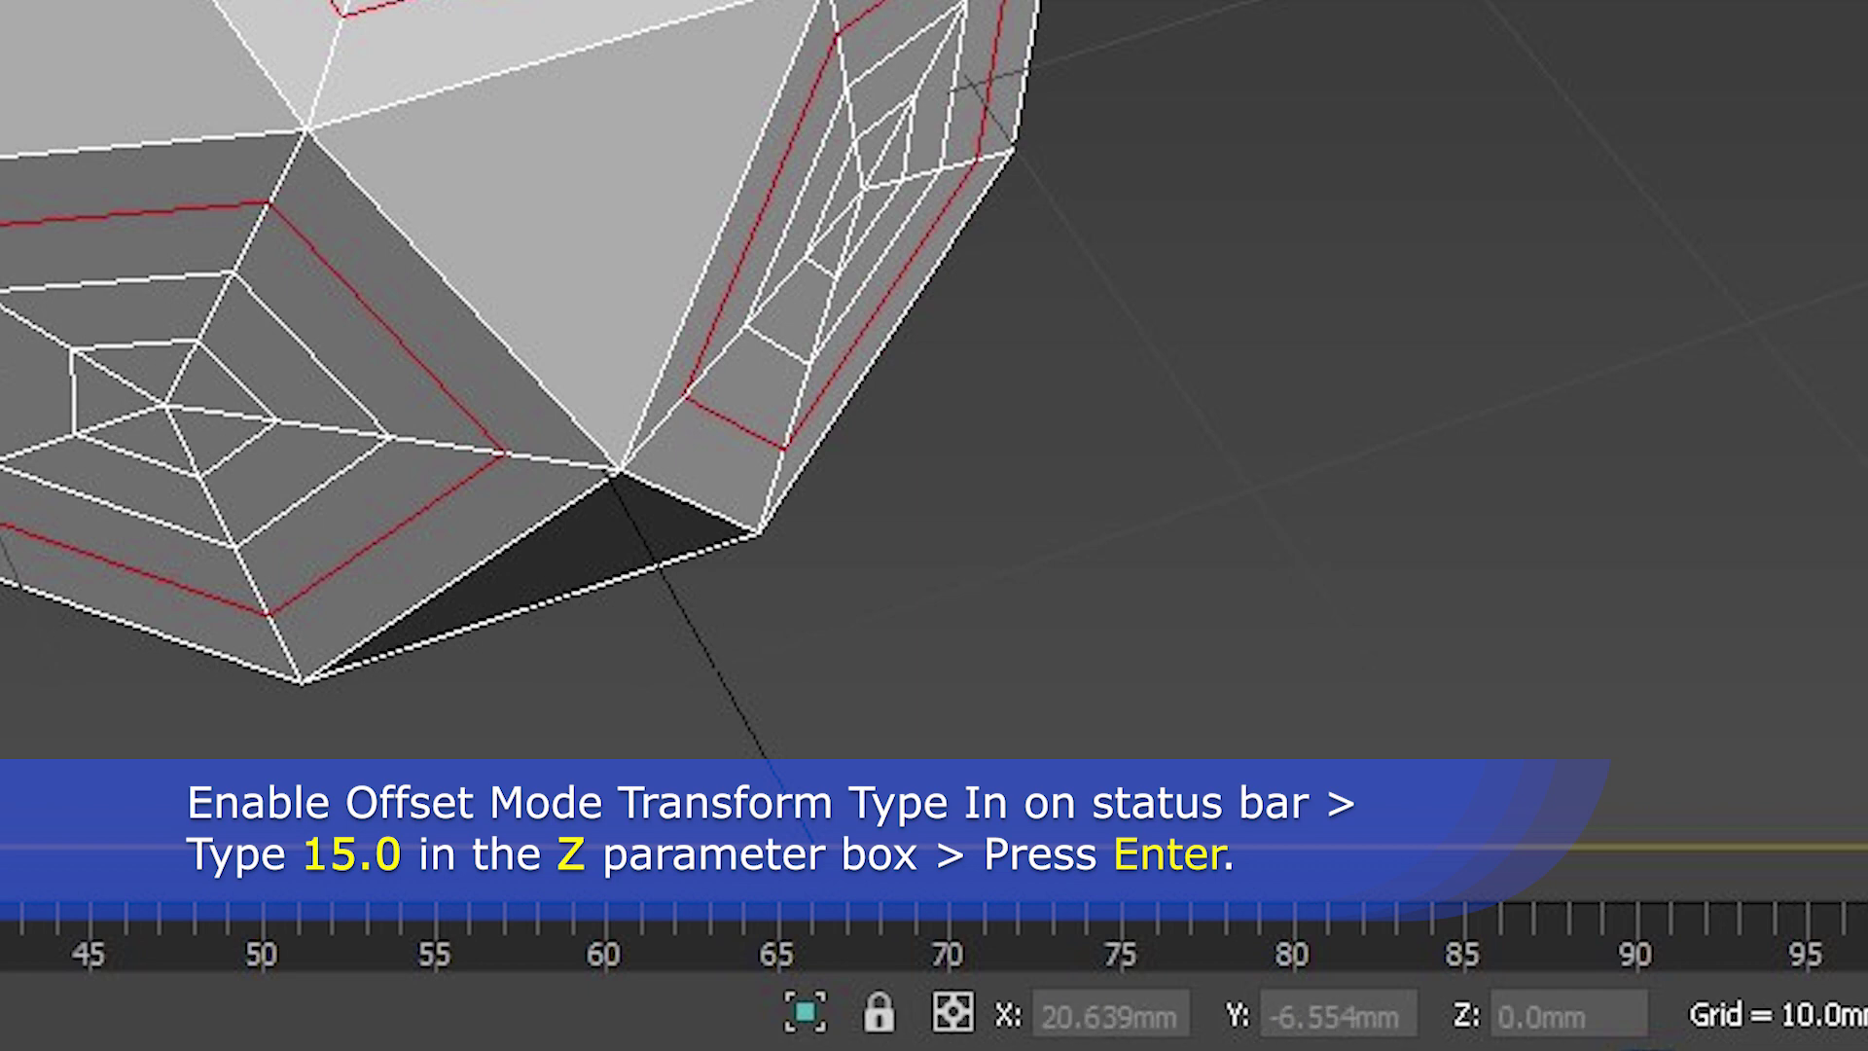
pyautogui.click(951, 1013)
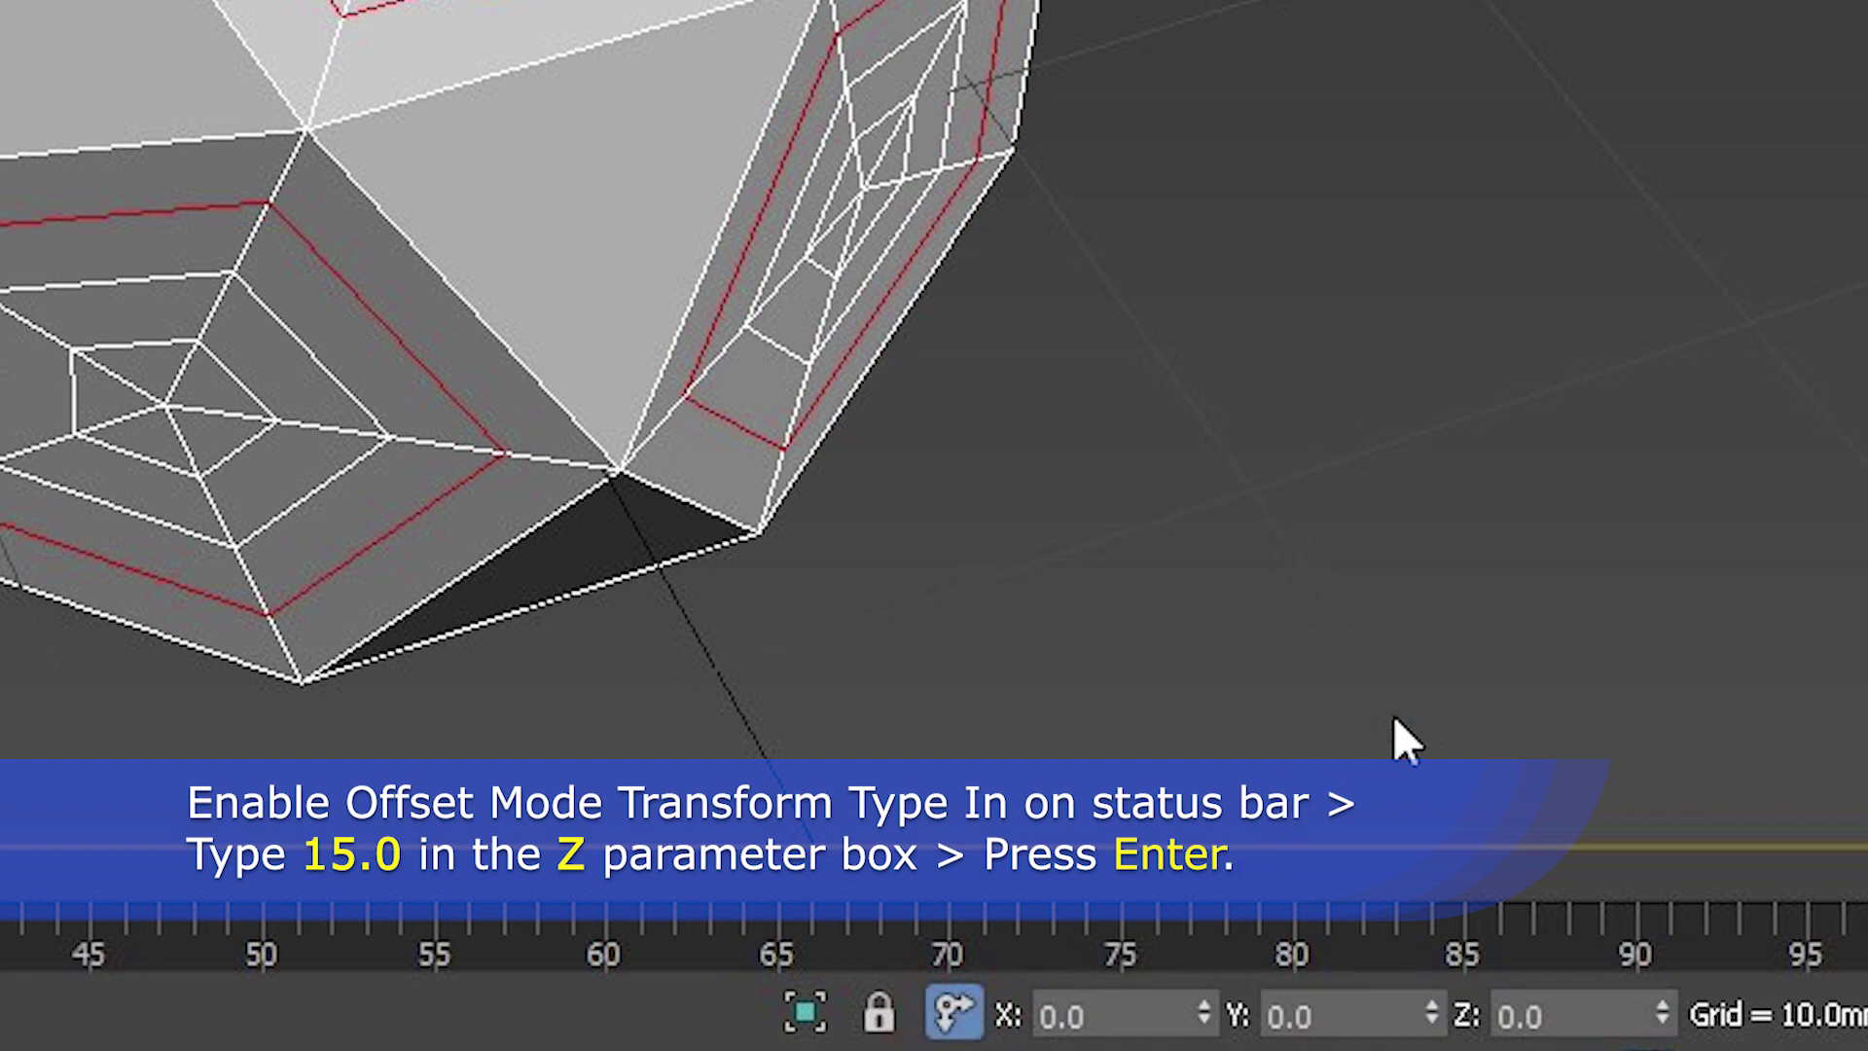
pyautogui.click(1602, 1013)
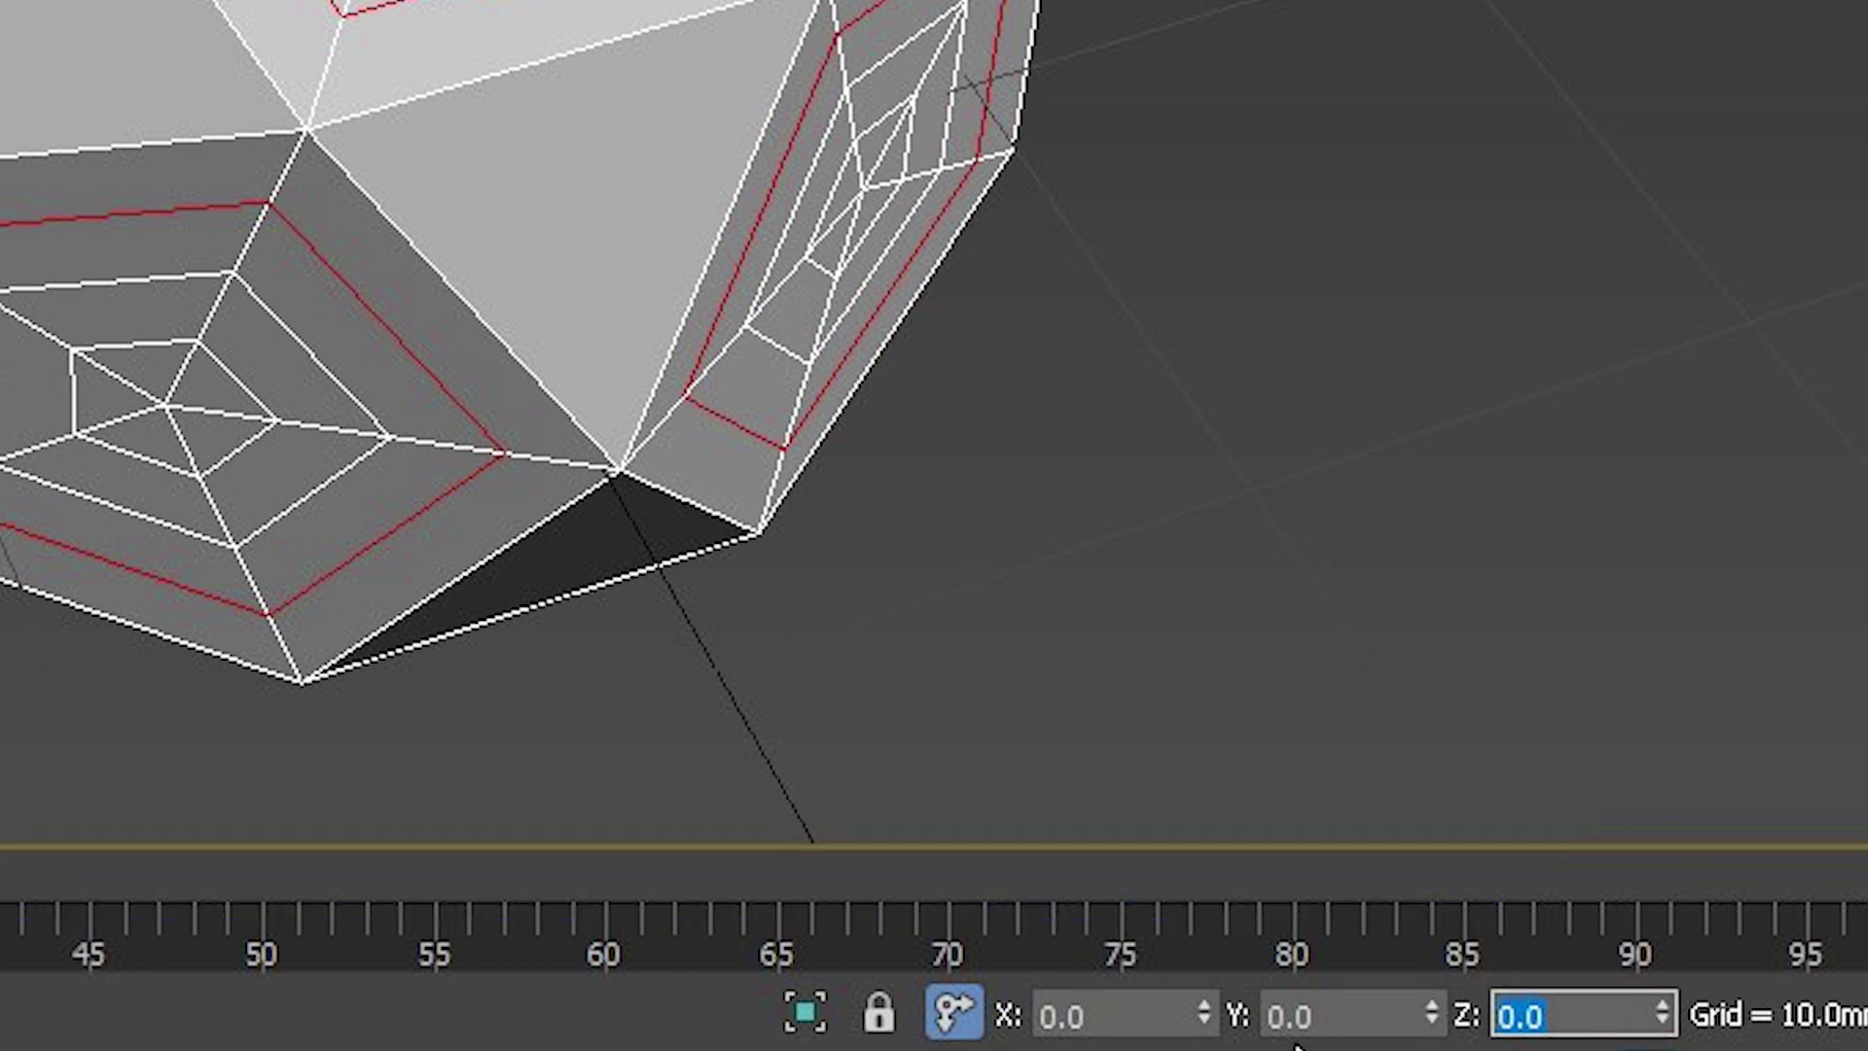
pyautogui.write('15.0')
pyautogui.press('Return')
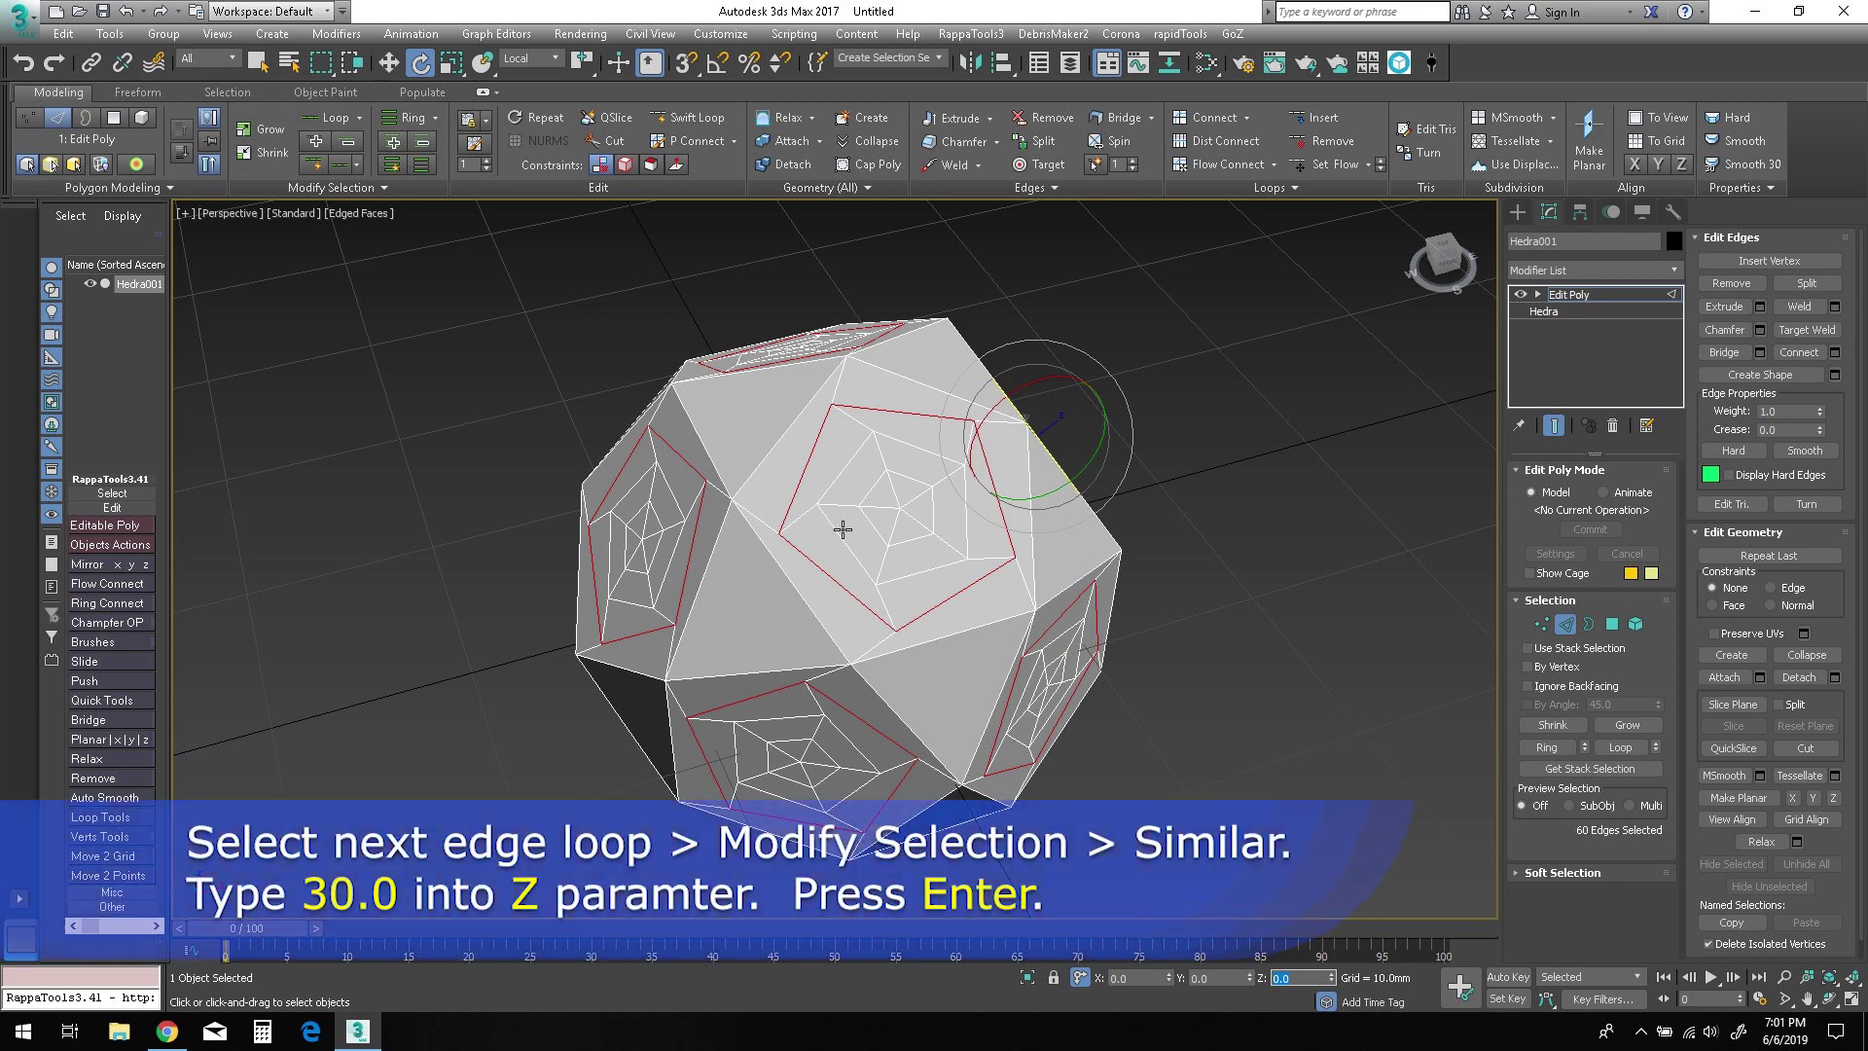
# Select the next pentagon loop inward on all faces and rotate it 30 degrees around Z.
pyautogui.doubleClick(843, 528)
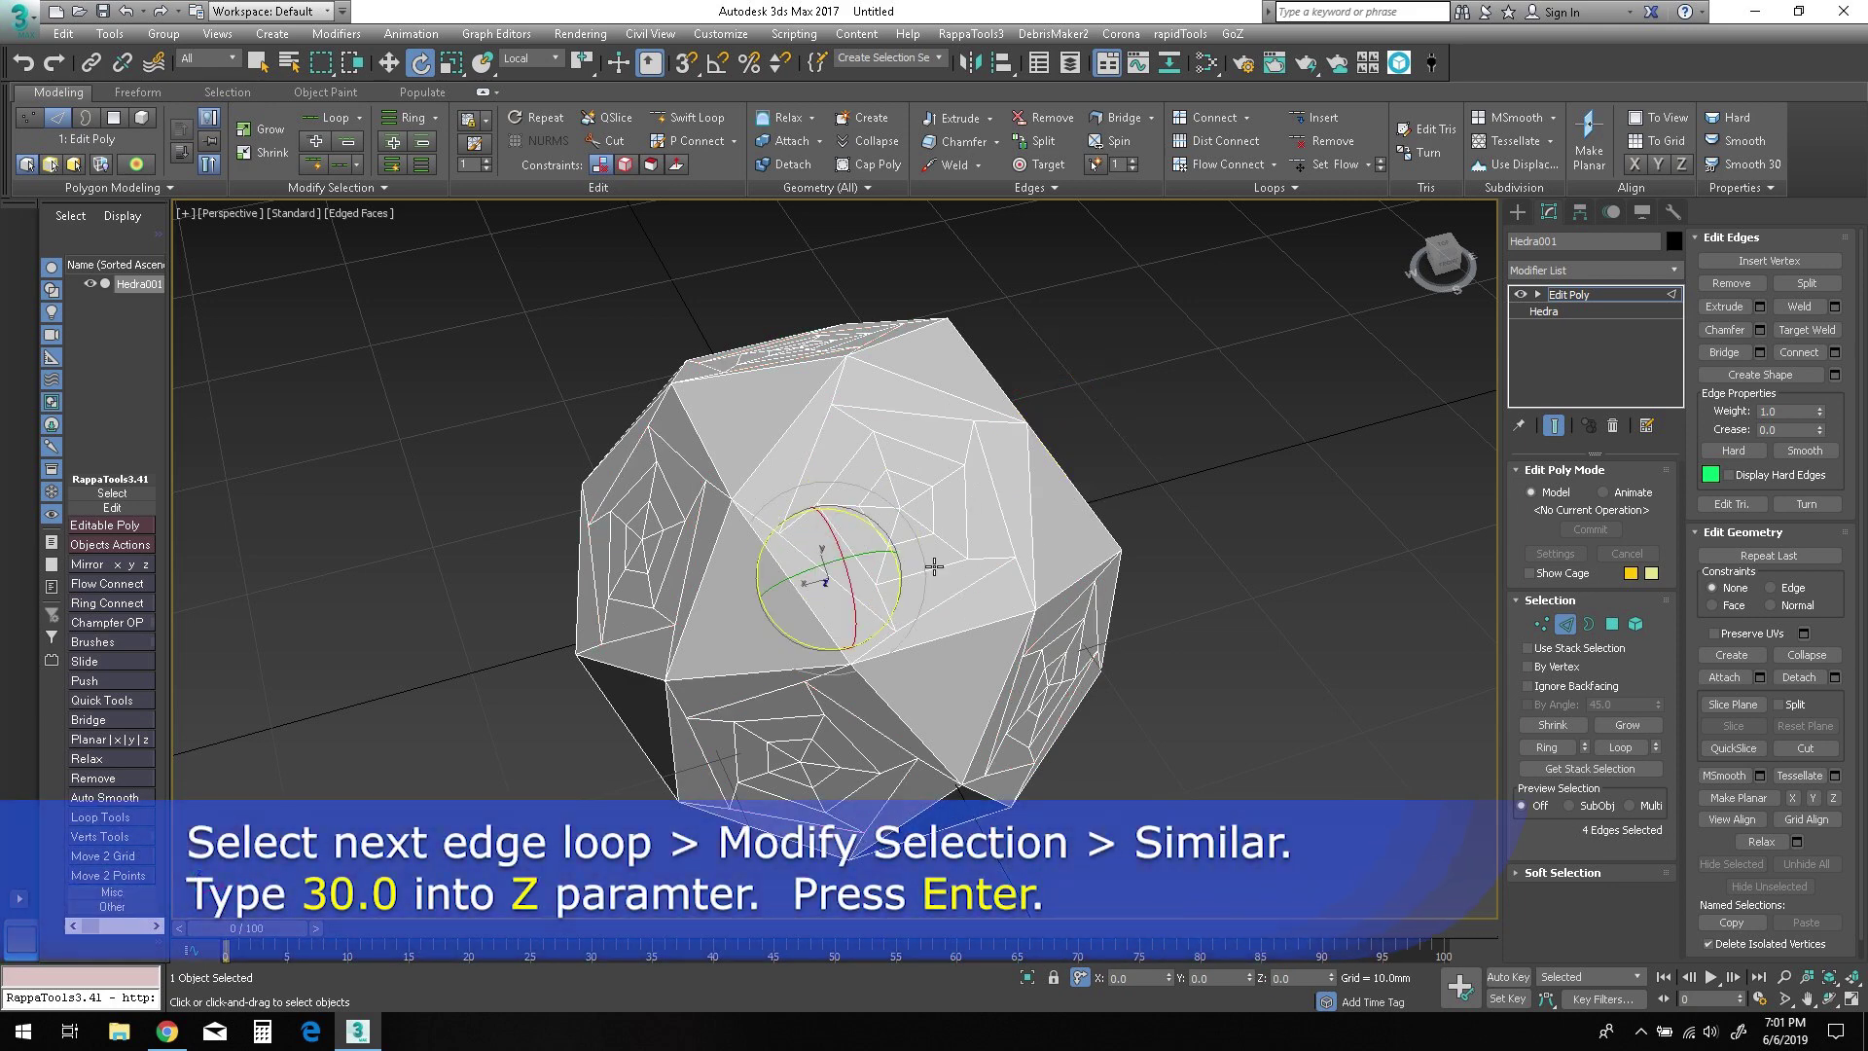
pyautogui.doubleClick(932, 568)
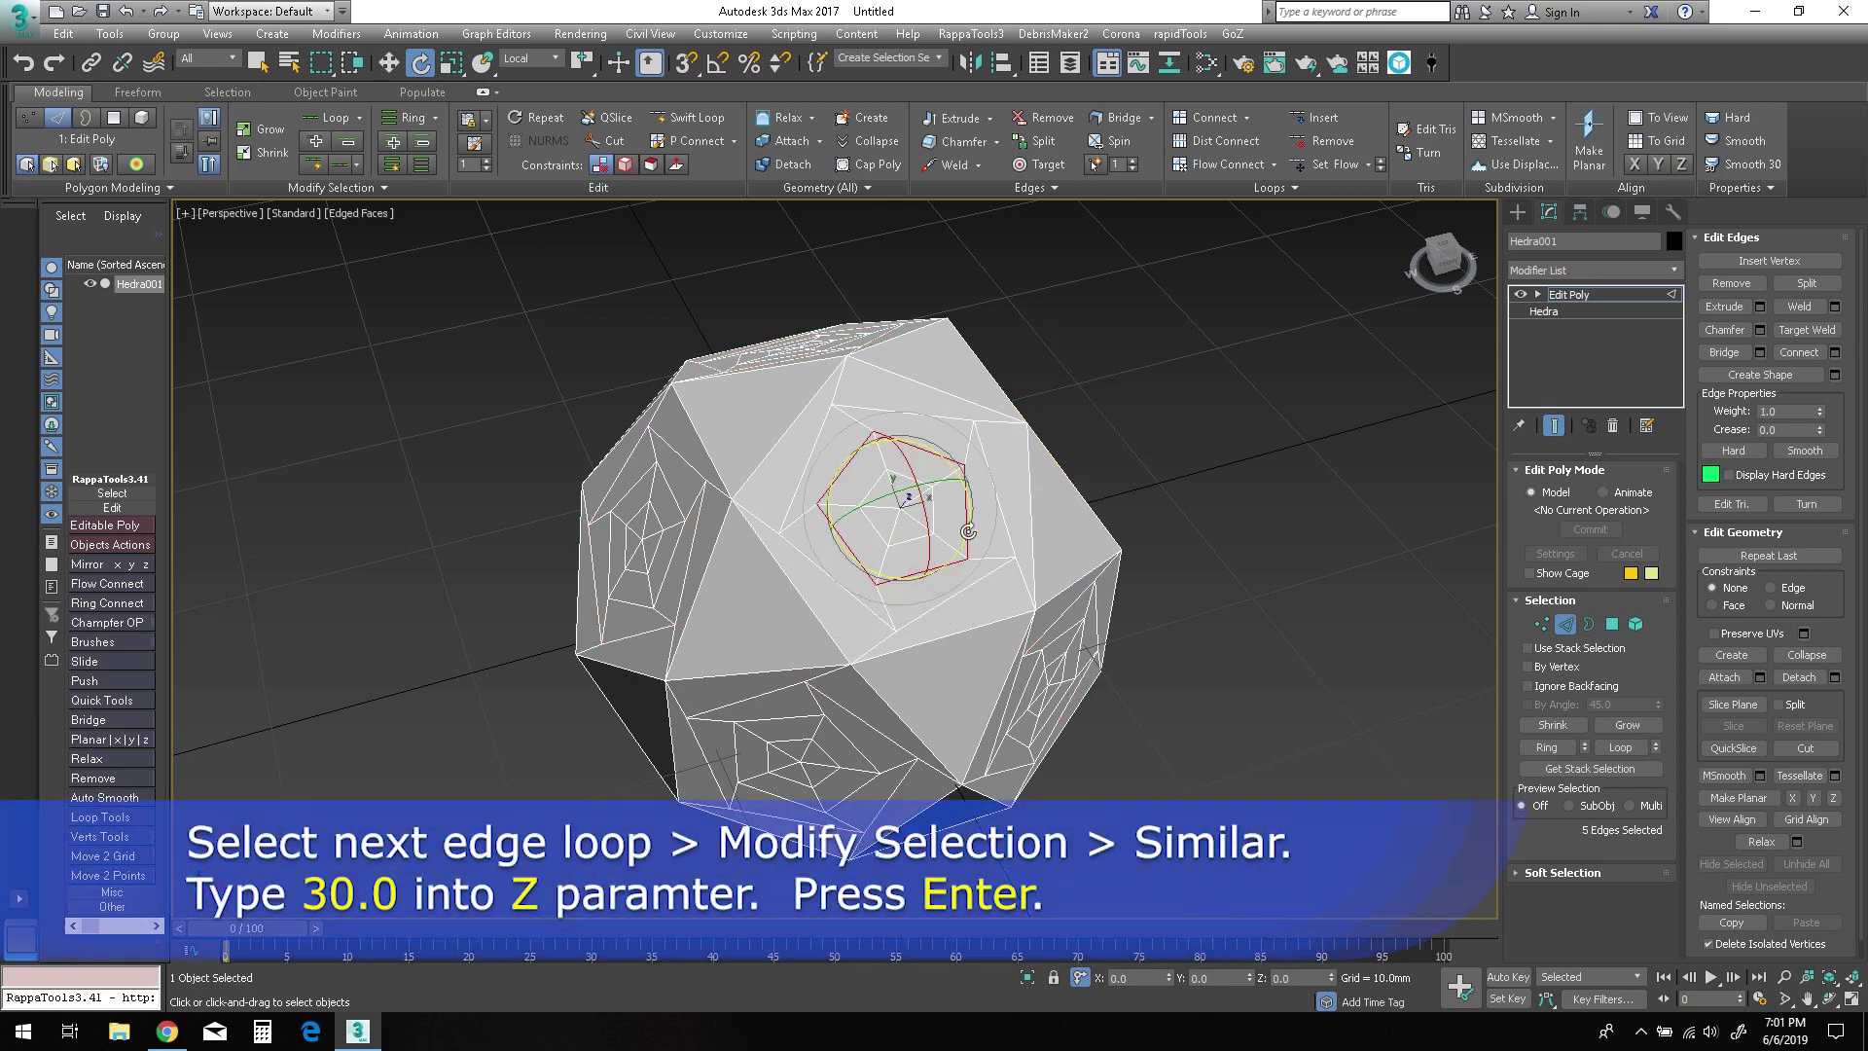
pyautogui.click(327, 187)
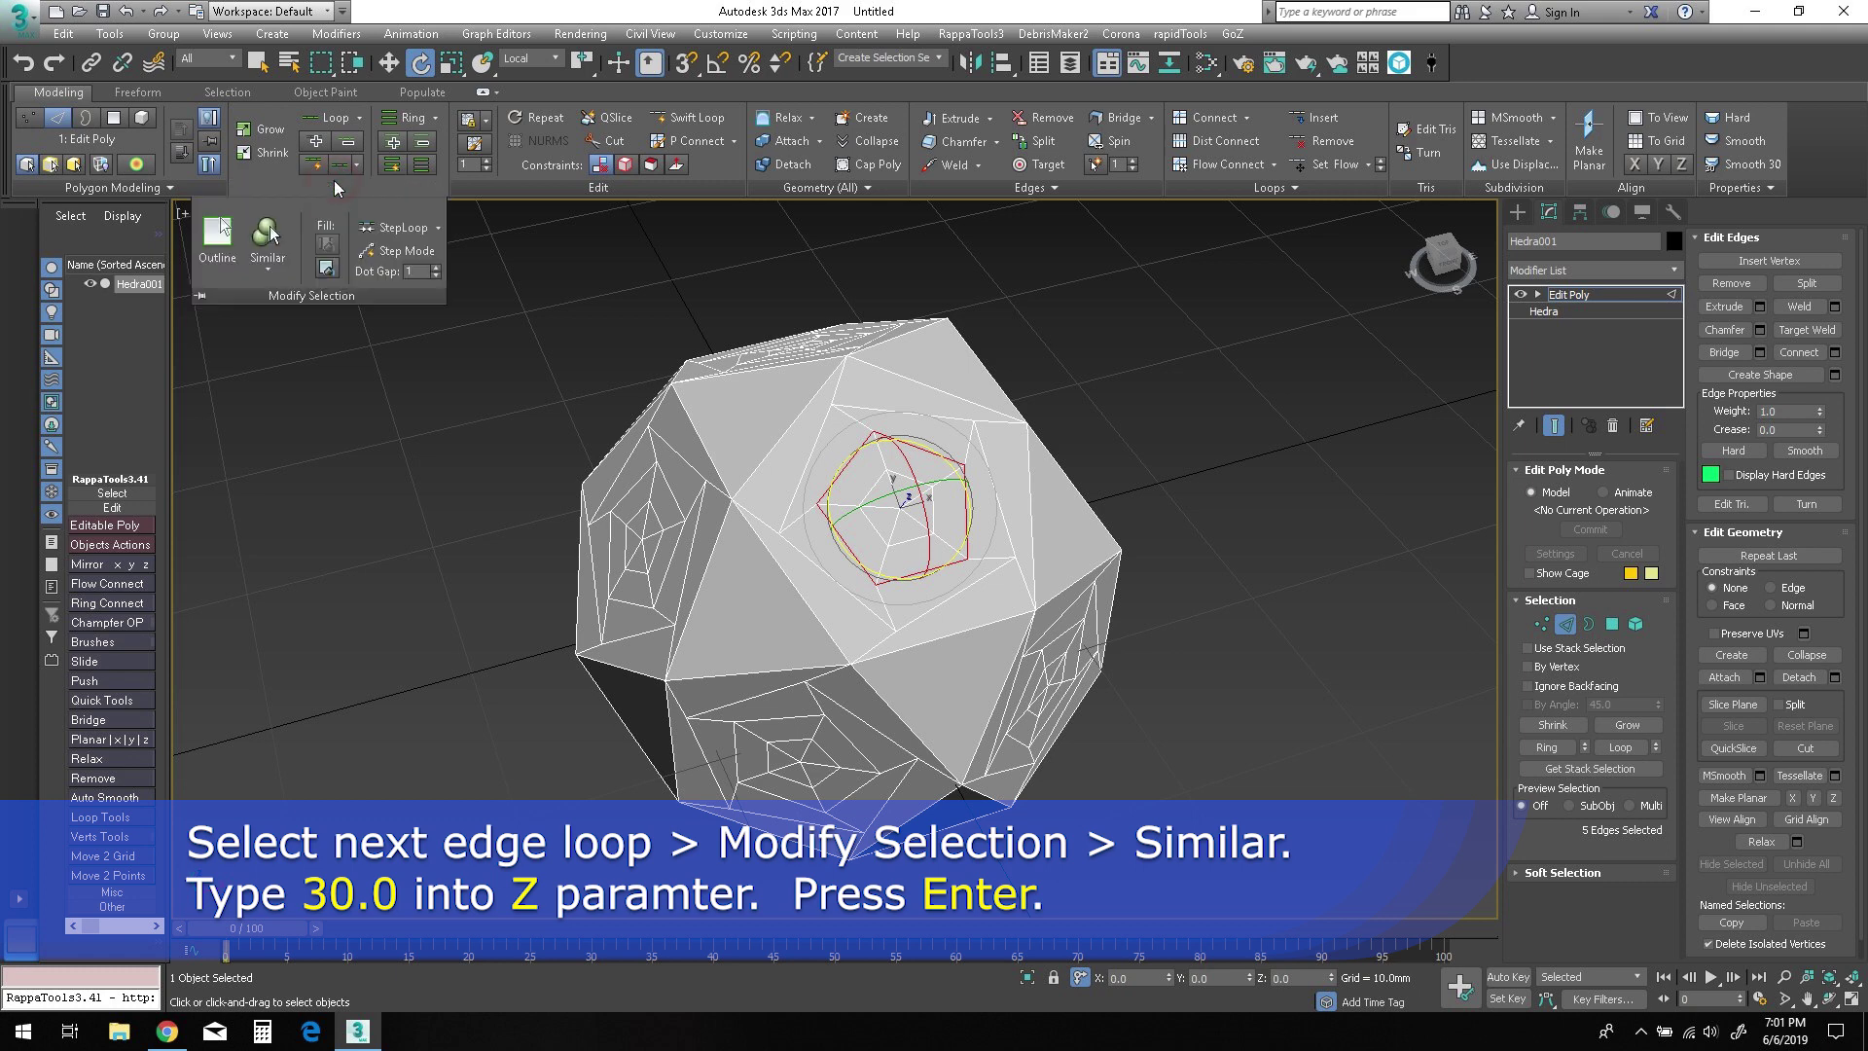
pyautogui.click(267, 231)
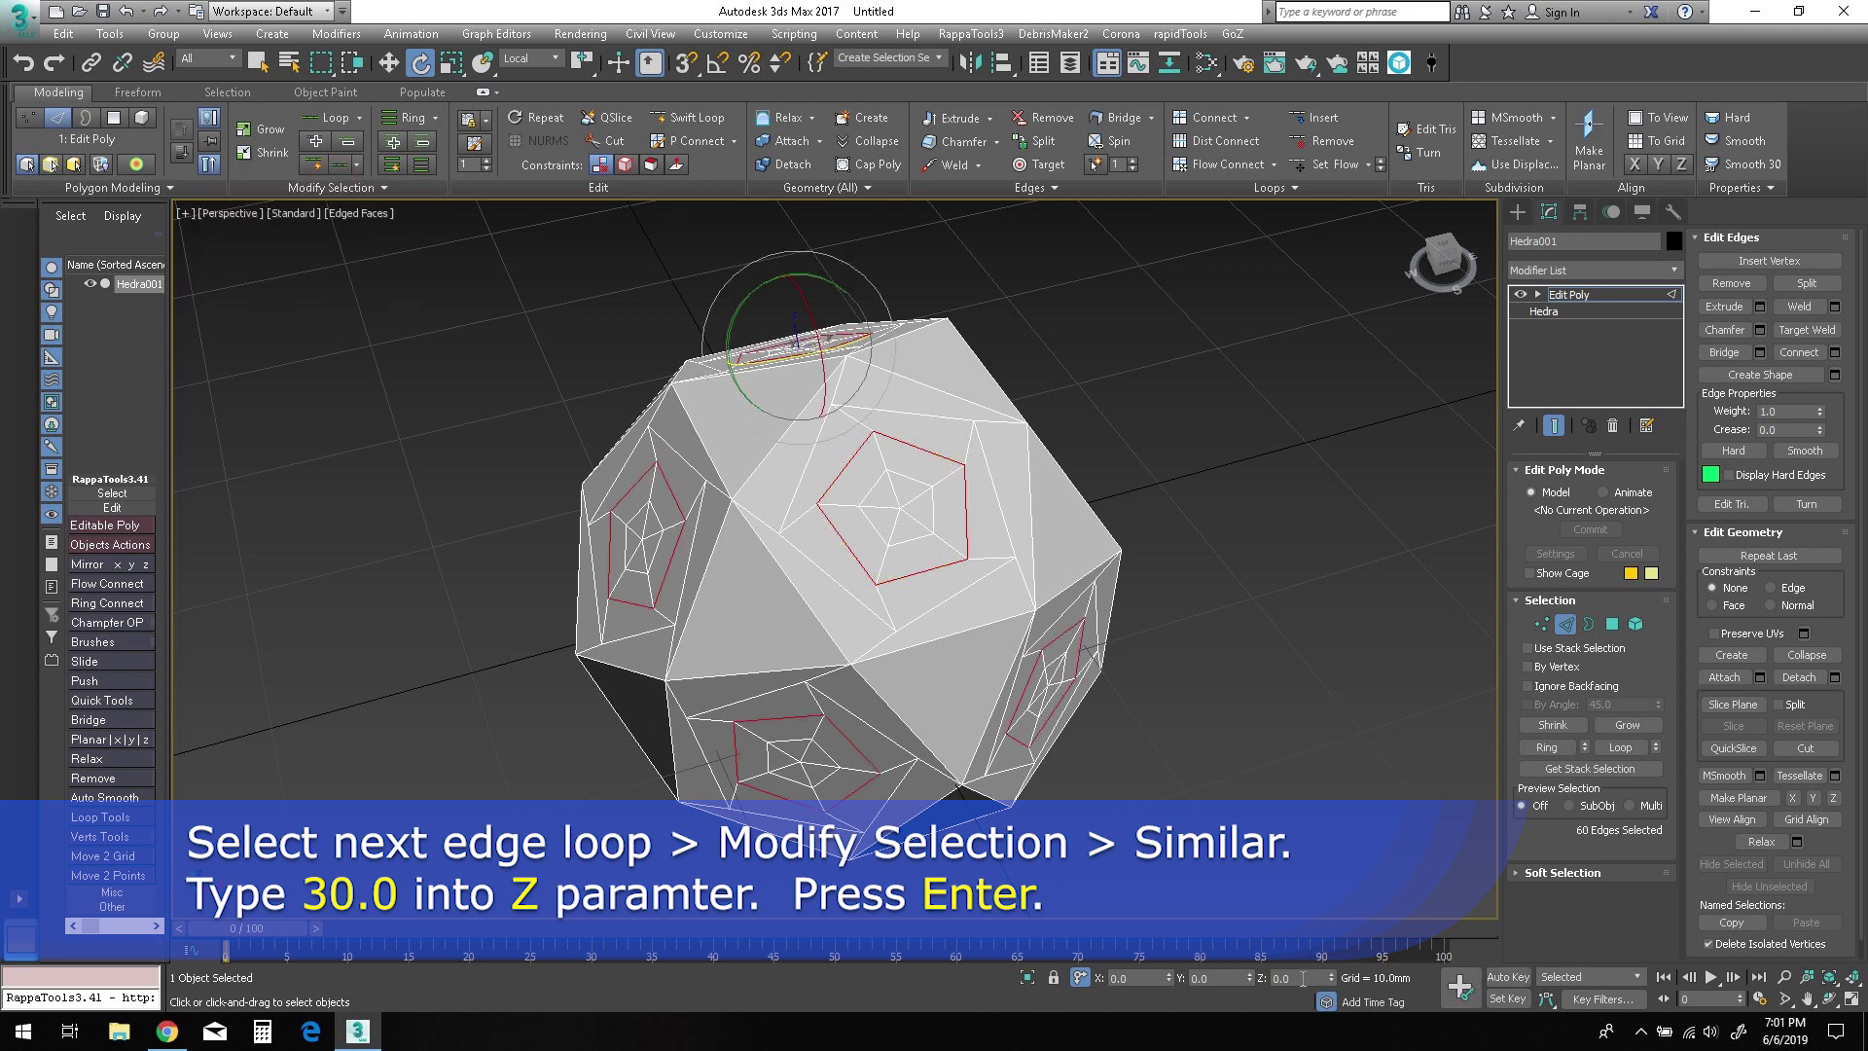
pyautogui.doubleClick(1303, 977)
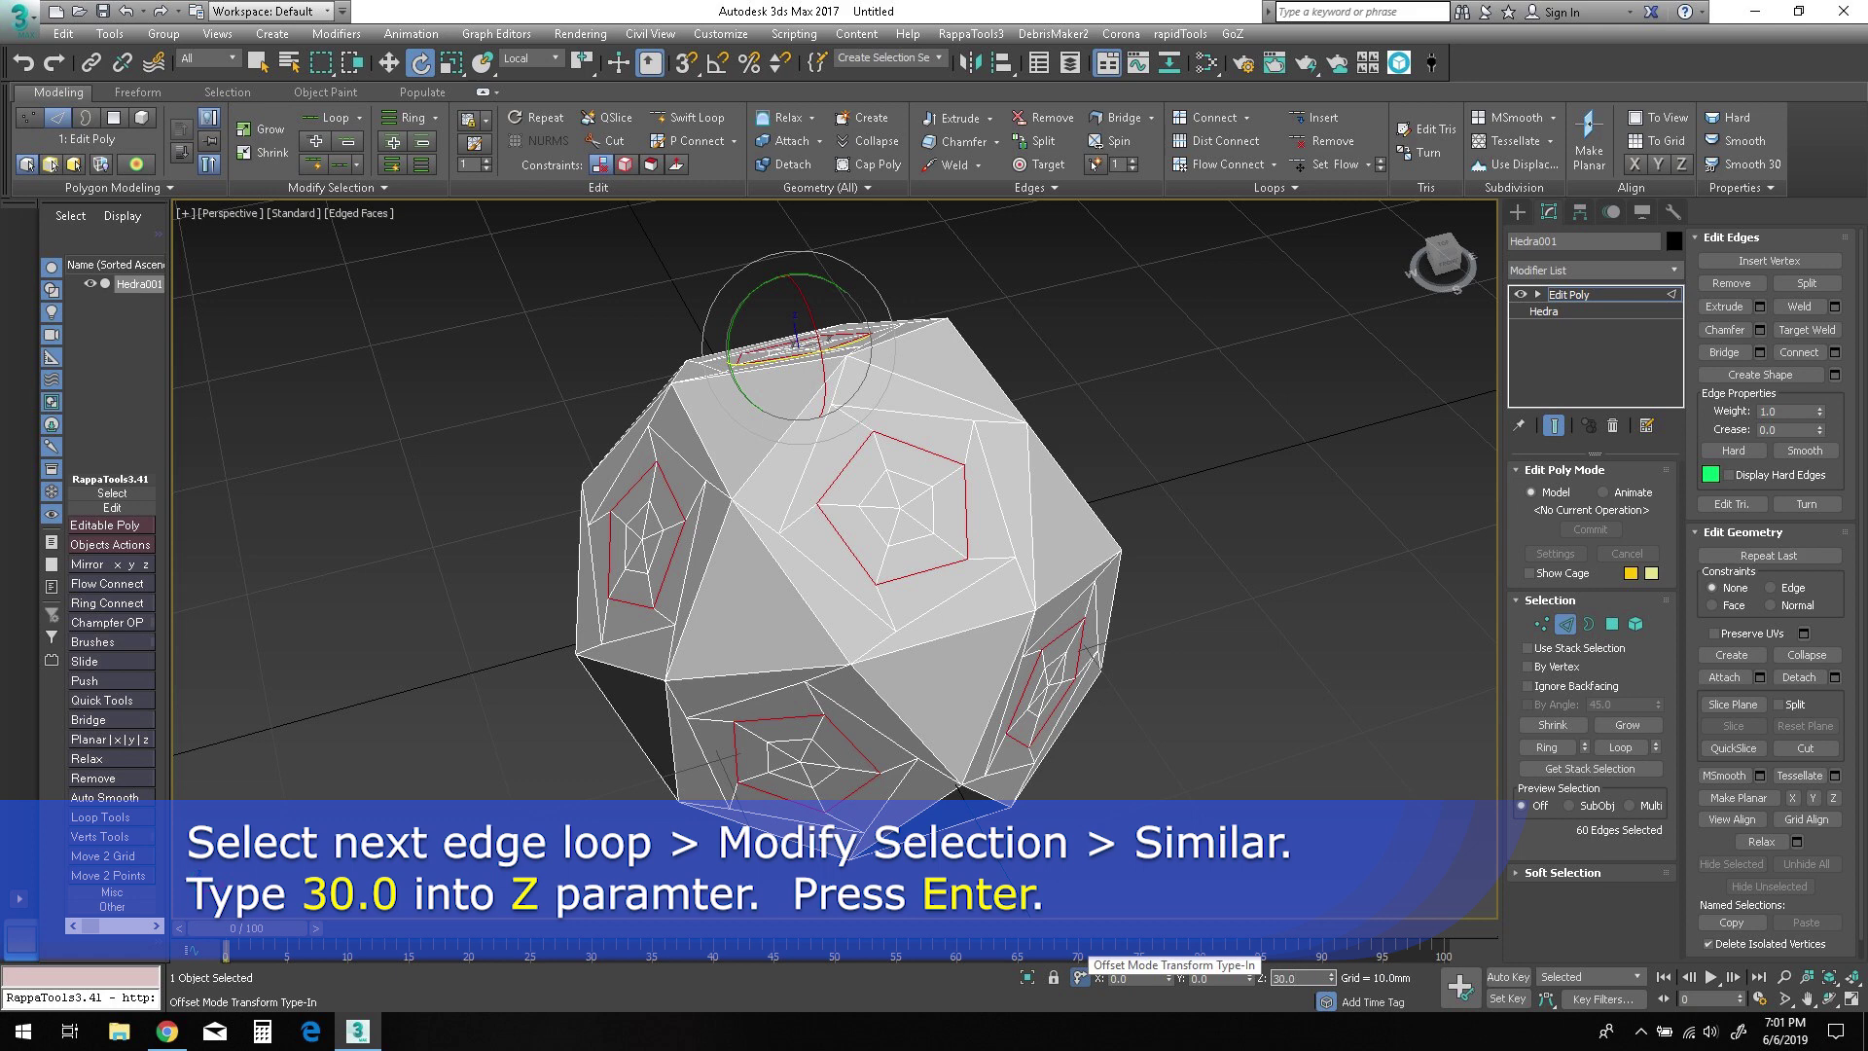
pyautogui.press('Return')
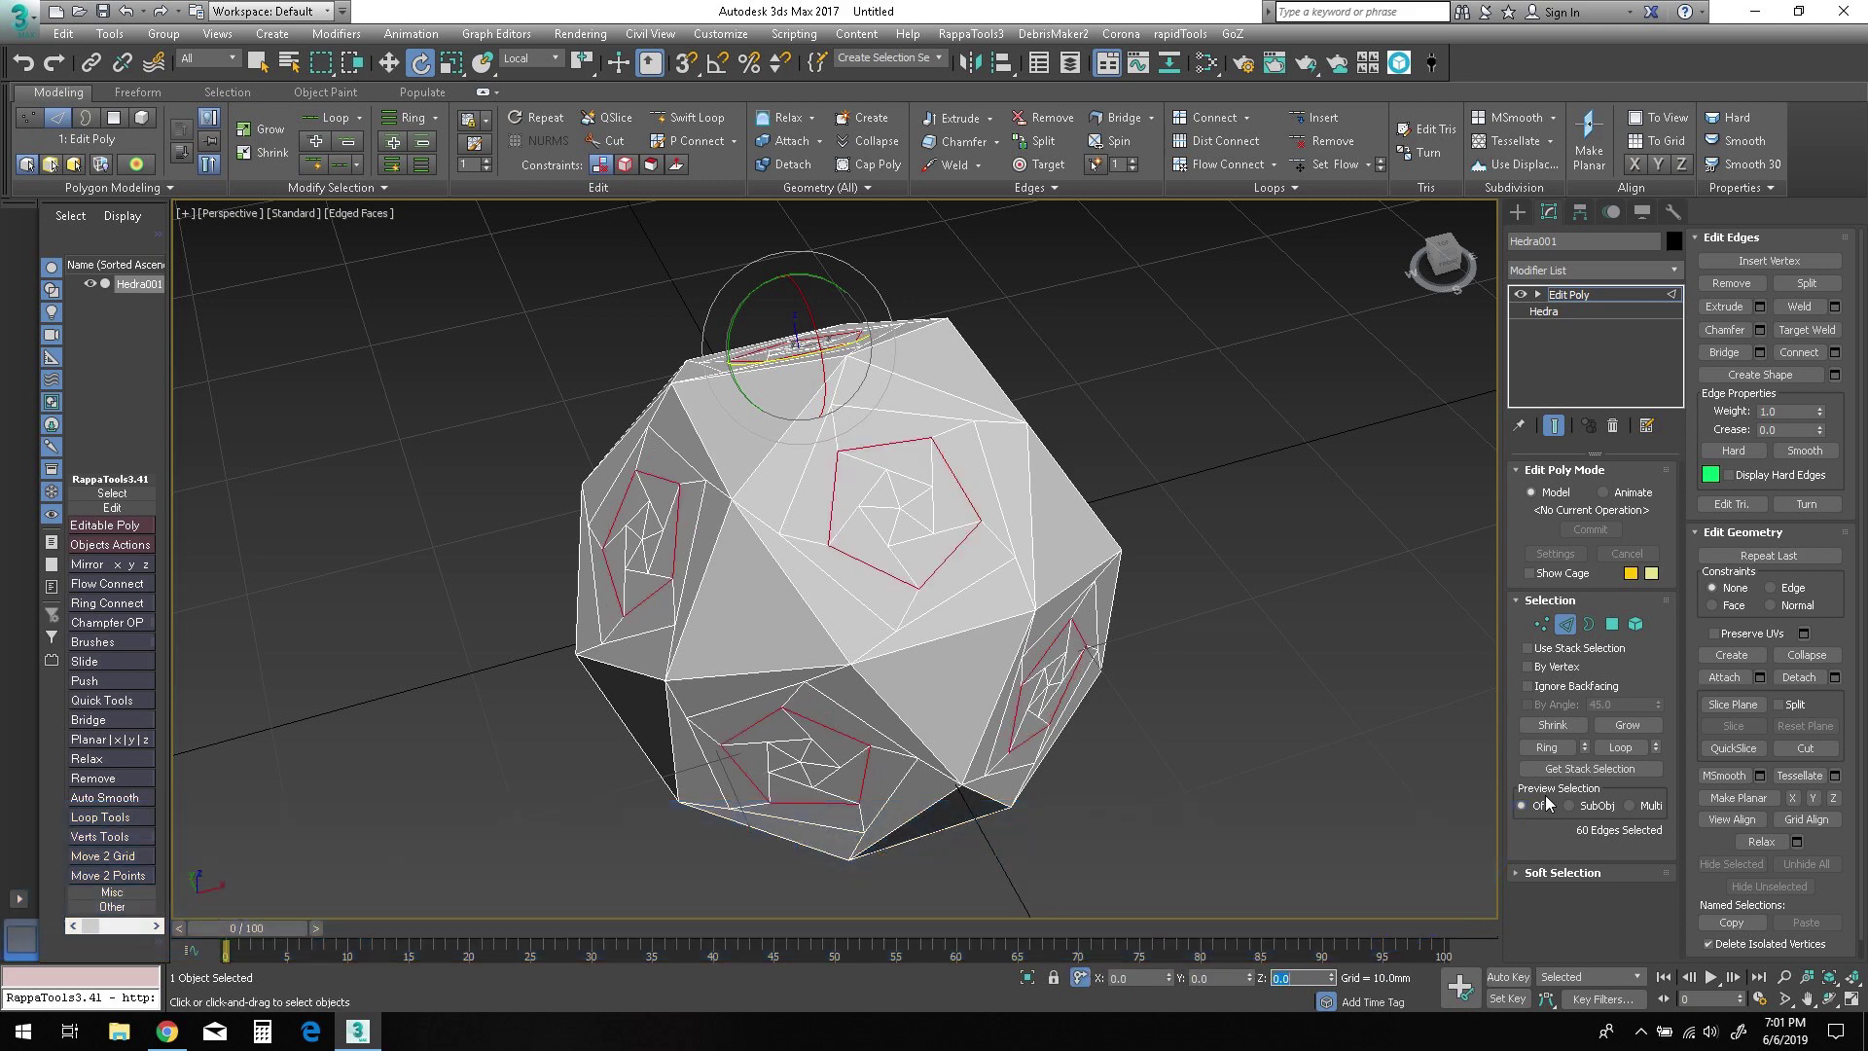
# Select the innermost pentagon loops on all faces and rotate them 60 degrees around Z.
pyautogui.doubleClick(880, 535)
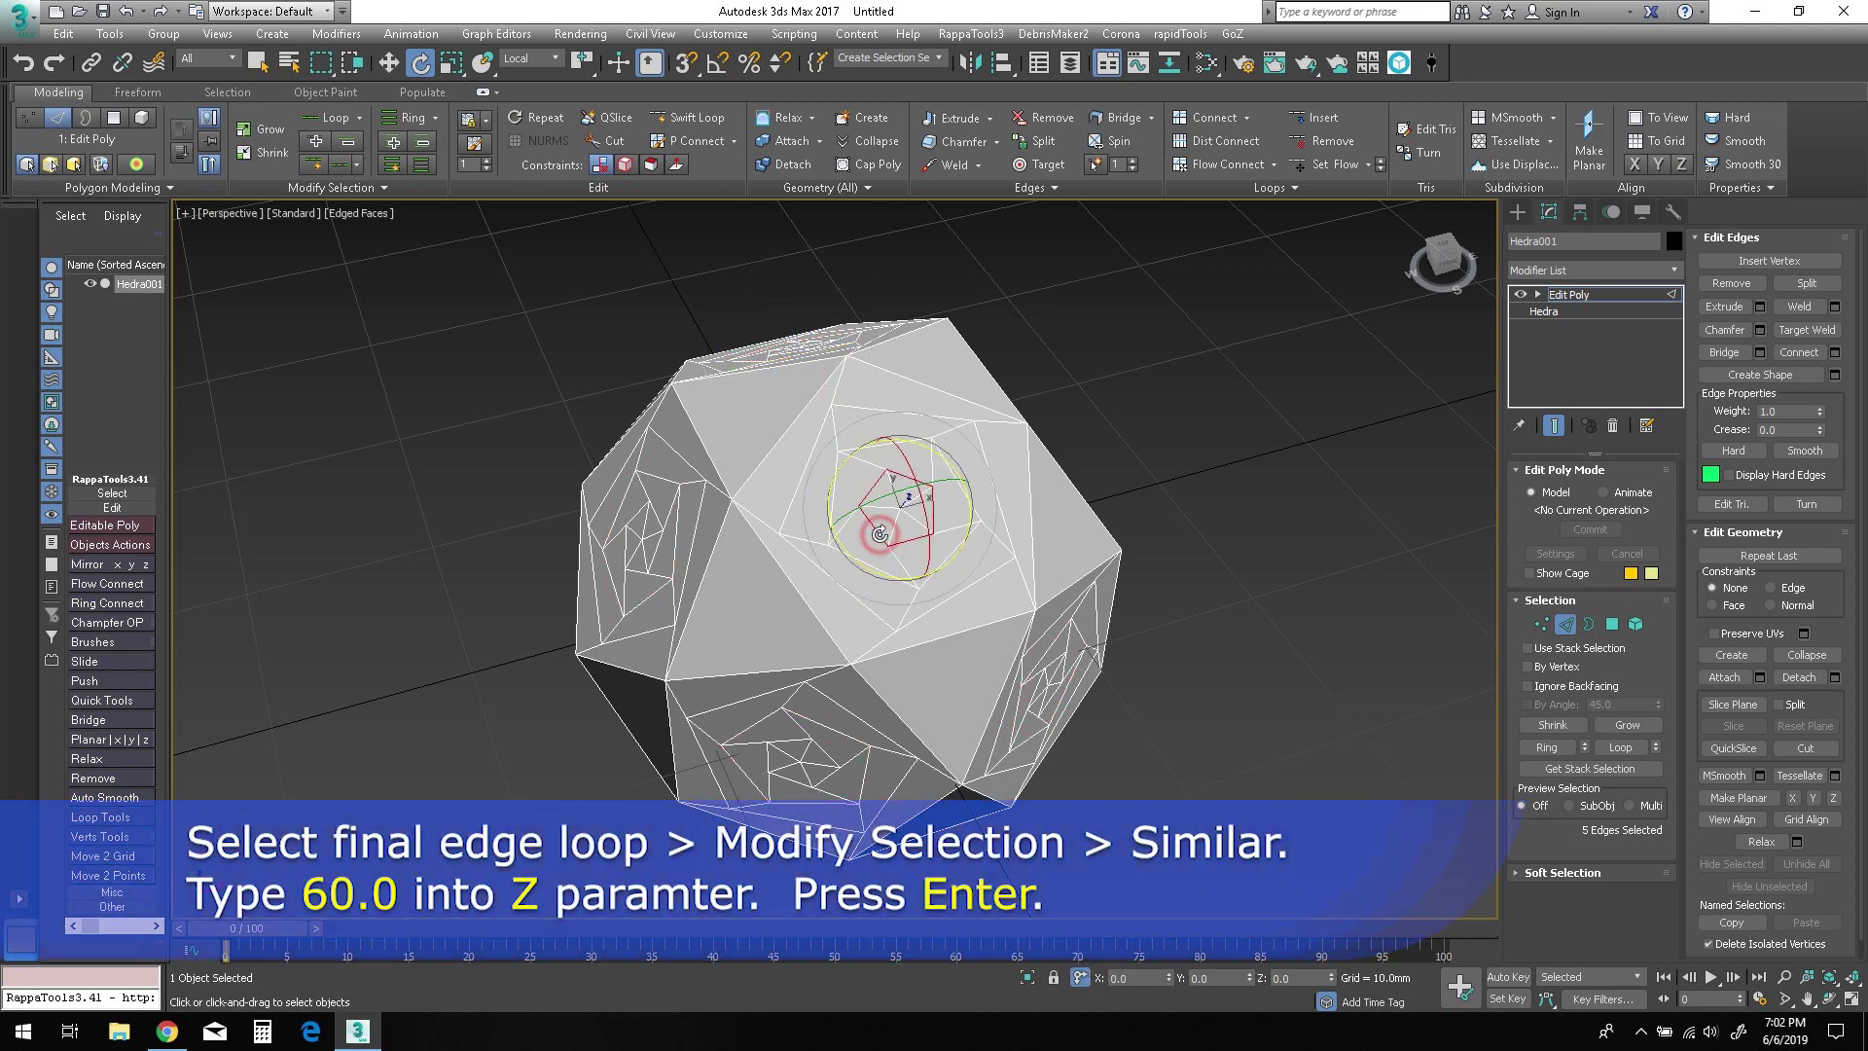
pyautogui.click(321, 194)
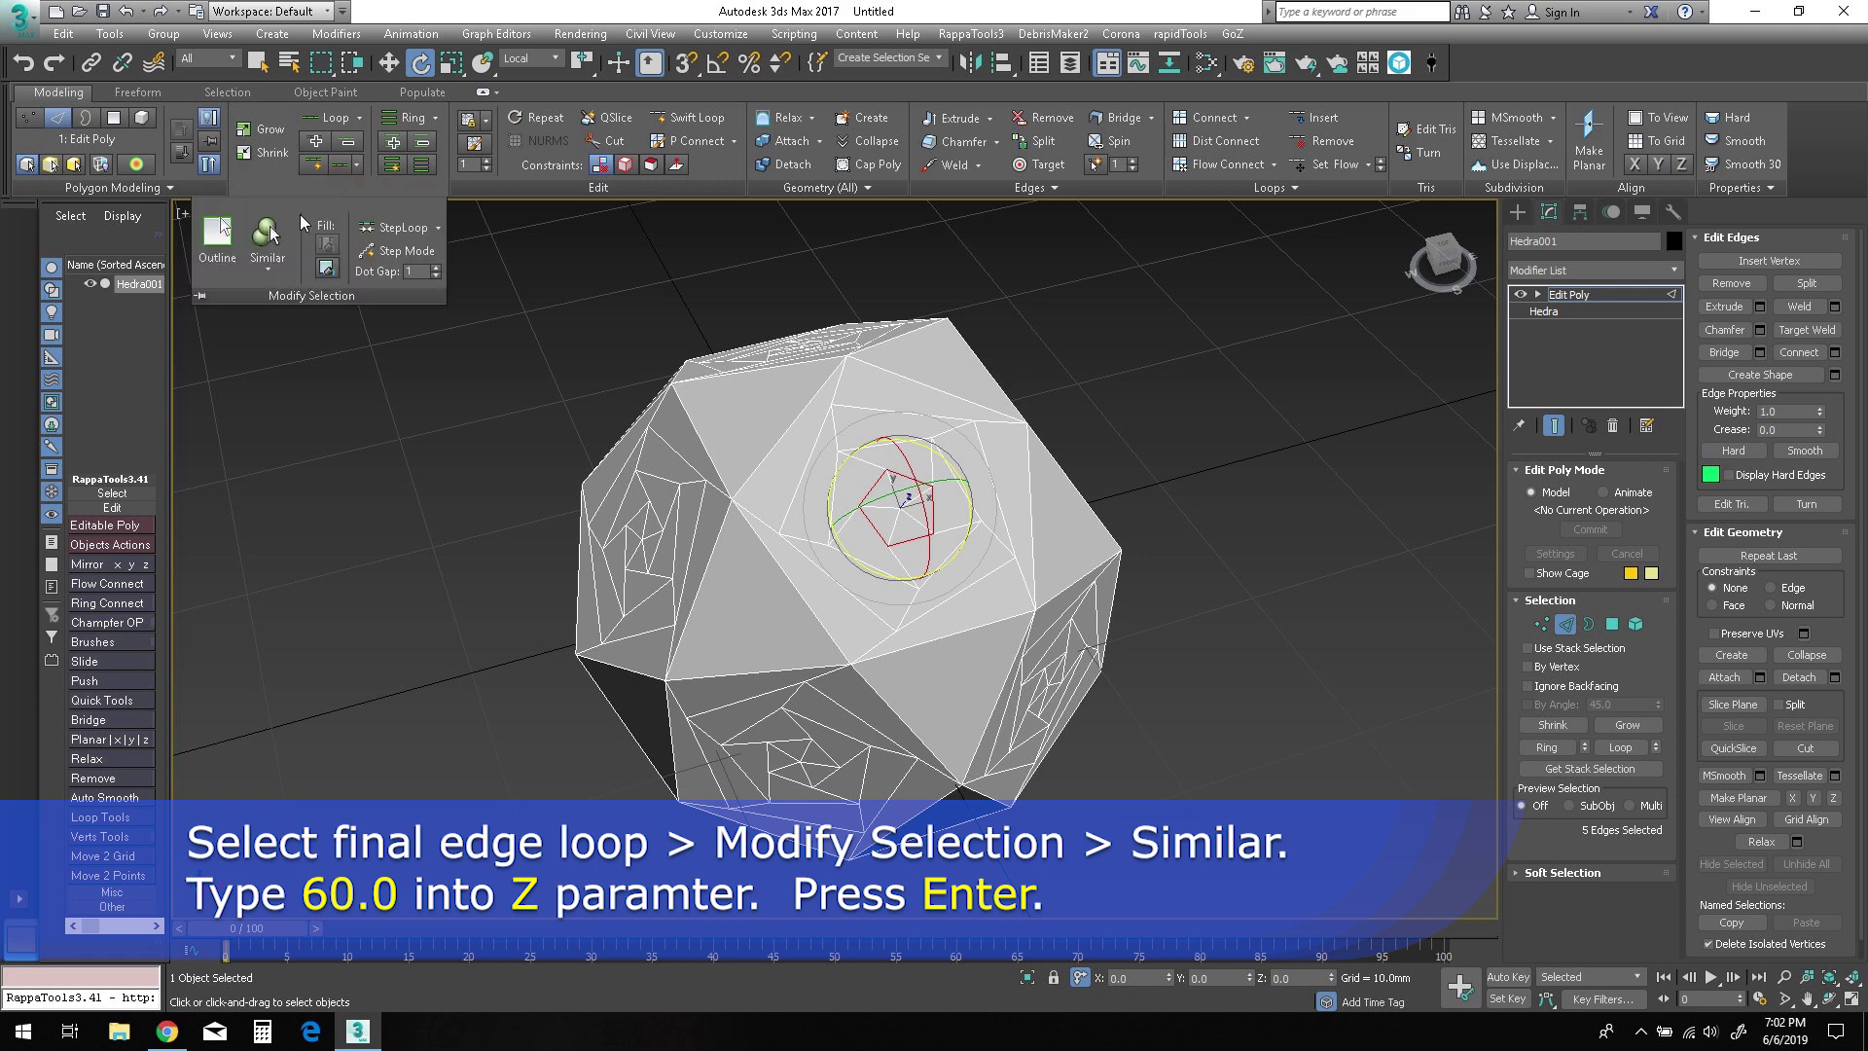
pyautogui.click(266, 235)
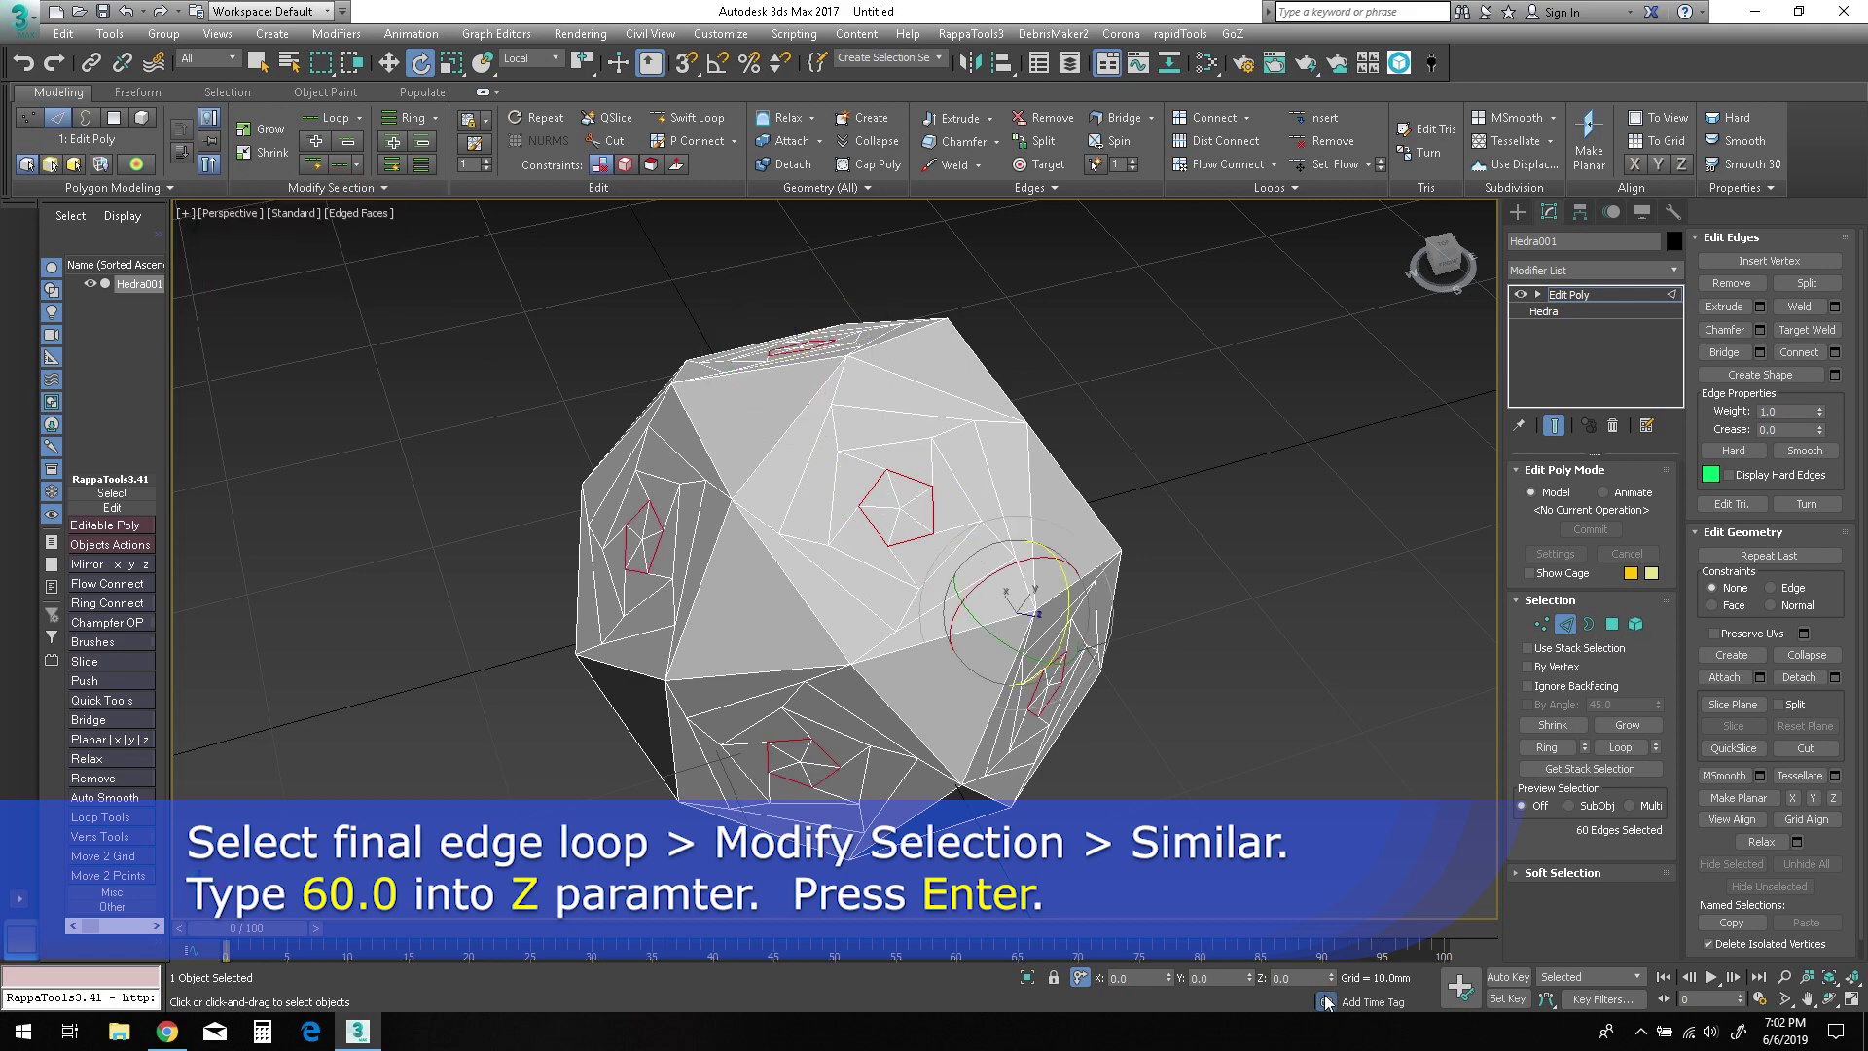
pyautogui.doubleClick(1292, 978)
pyautogui.press('Return')
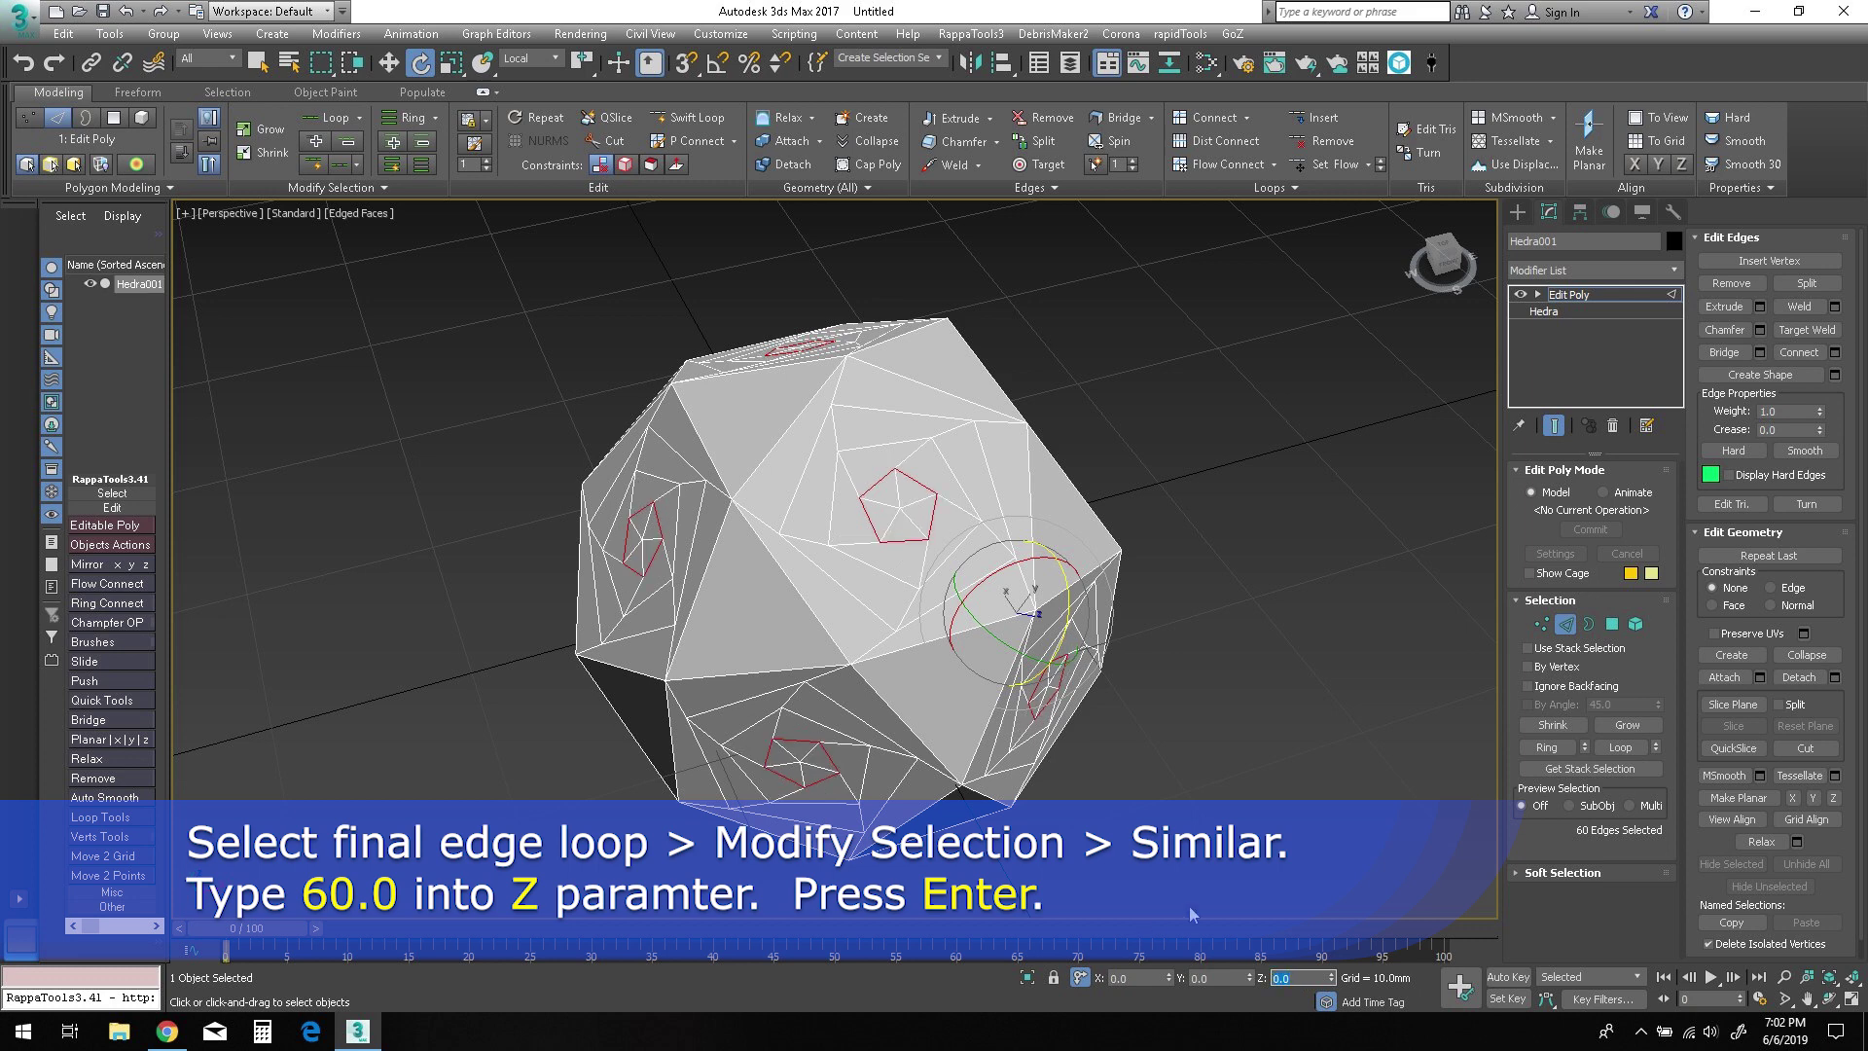
pyautogui.keyDown('alt'); pyautogui.moveTo(1133, 737); pyautogui.dragTo(1124, 733, button='middle'); pyautogui.keyUp('alt')
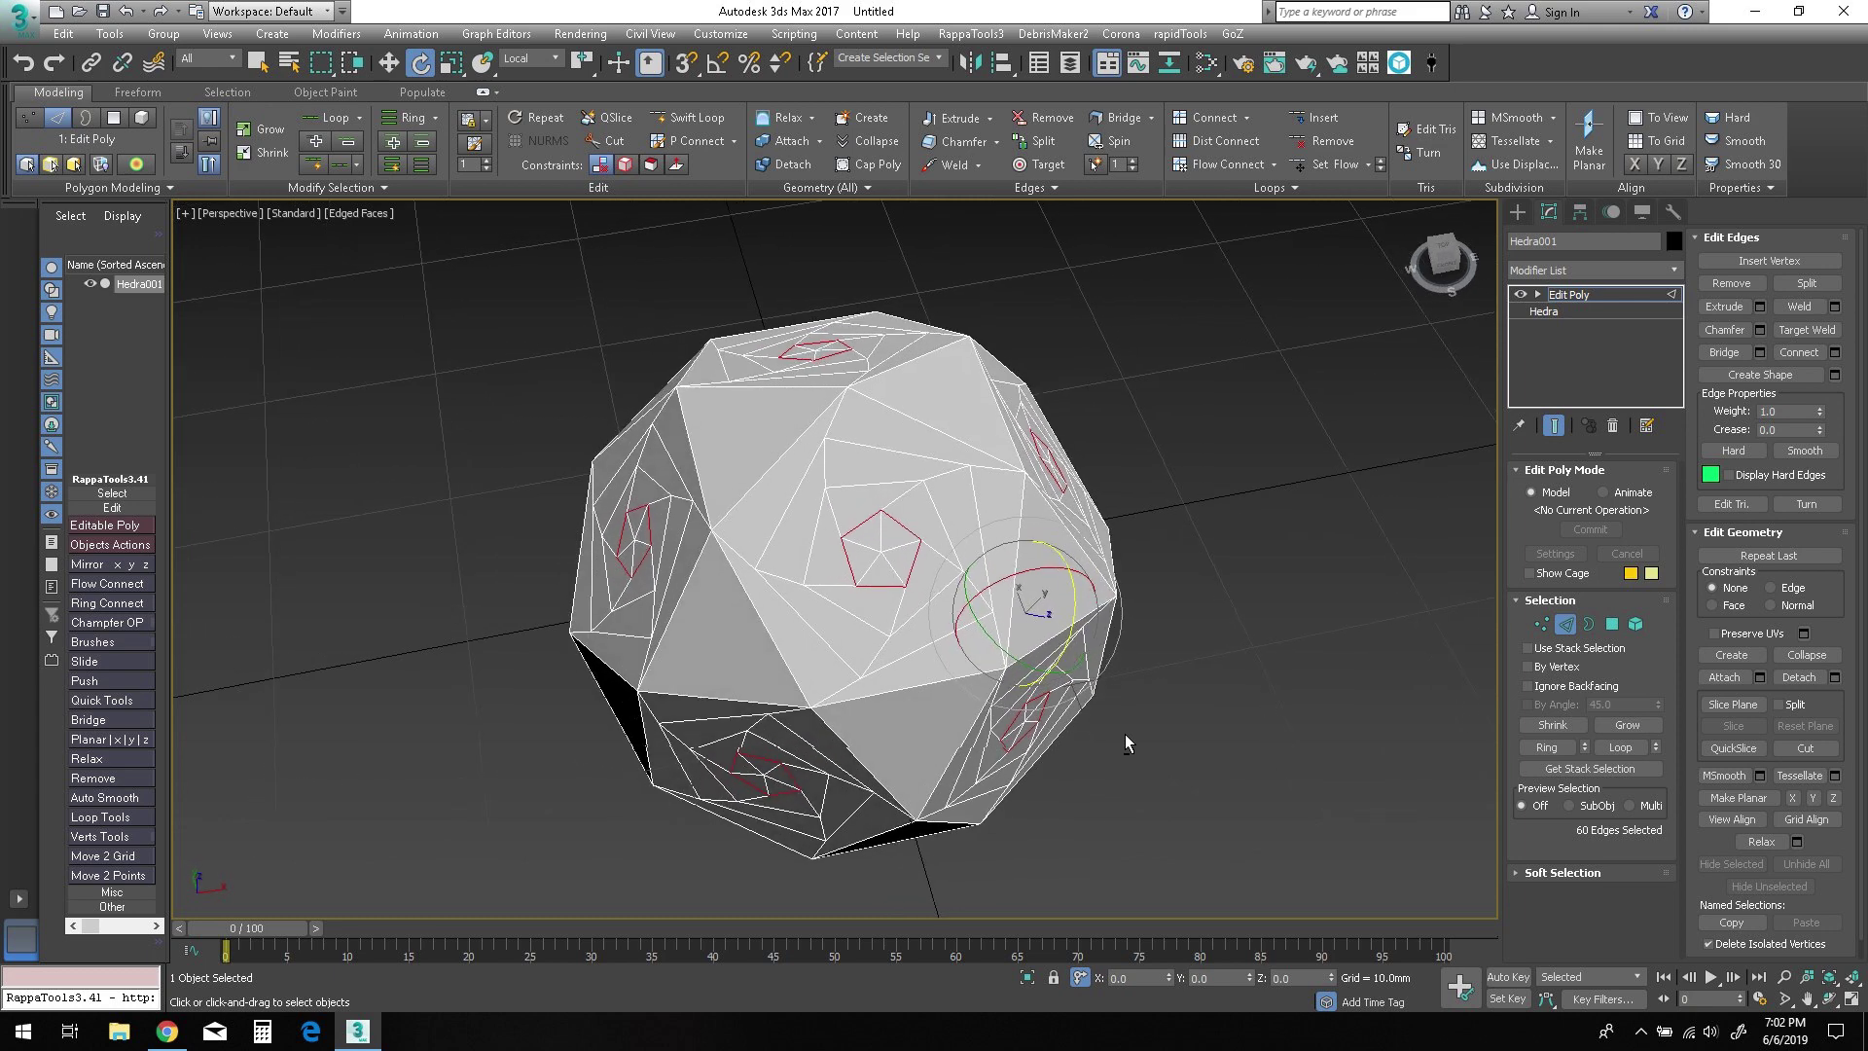
# Select a face's centre spiral edges, extend them to loops, and match across all faces.
pyautogui.click(873, 567)
pyautogui.keyDown('ctrl'); pyautogui.click(872, 565); pyautogui.keyUp('ctrl')
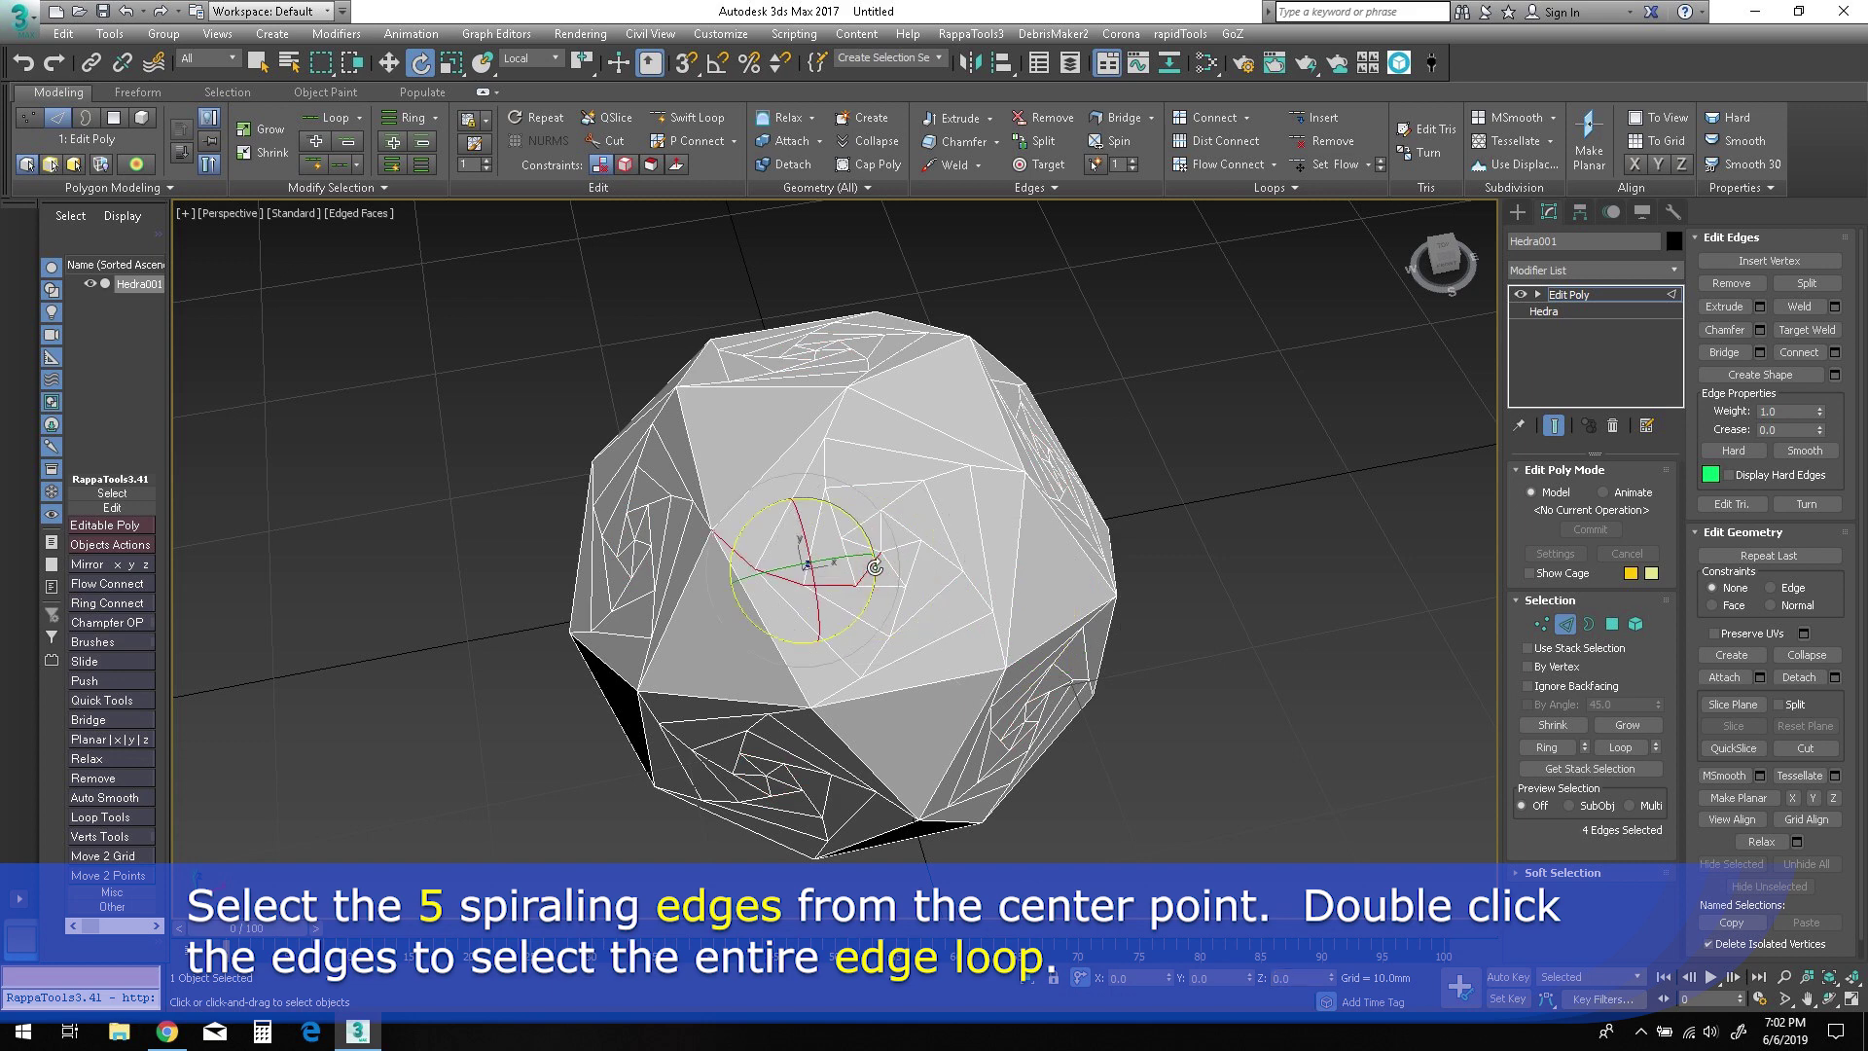
pyautogui.keyDown('ctrl'); pyautogui.click(897, 572); pyautogui.keyUp('ctrl')
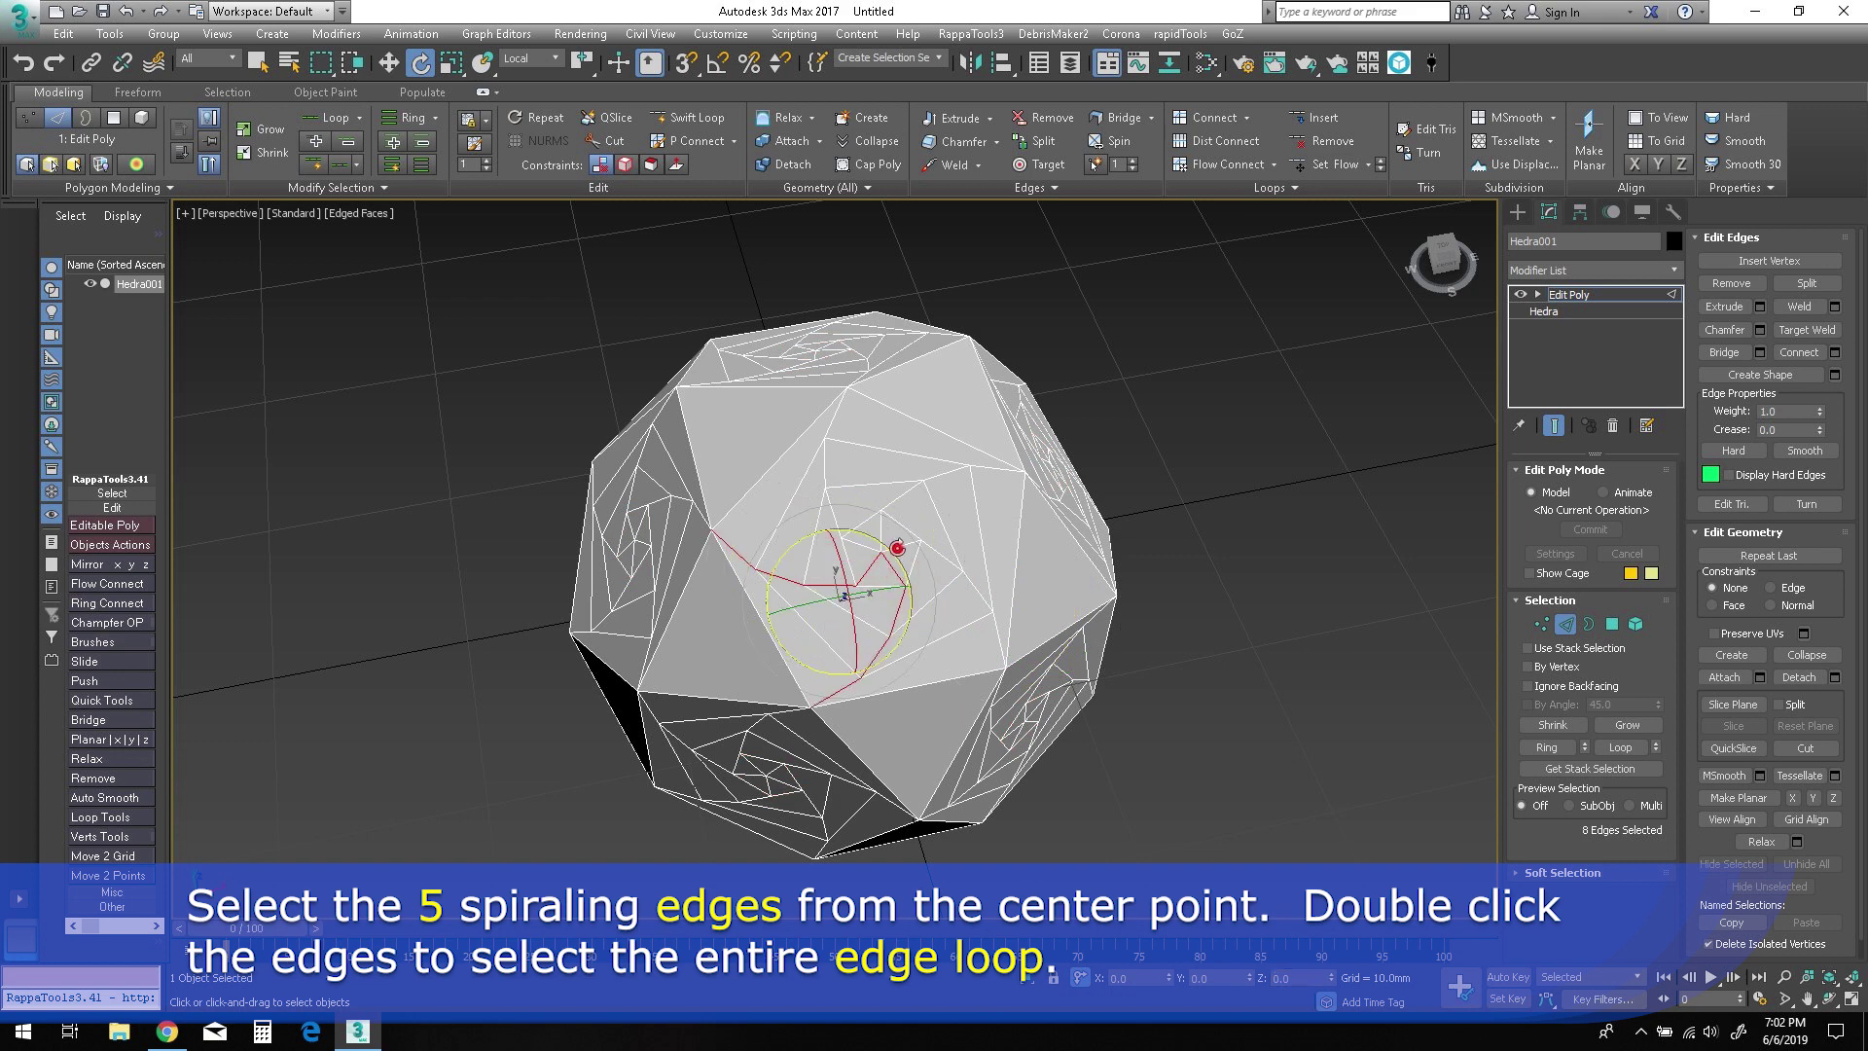
pyautogui.keyDown('ctrl'); pyautogui.doubleClick(882, 537); pyautogui.keyUp('ctrl')
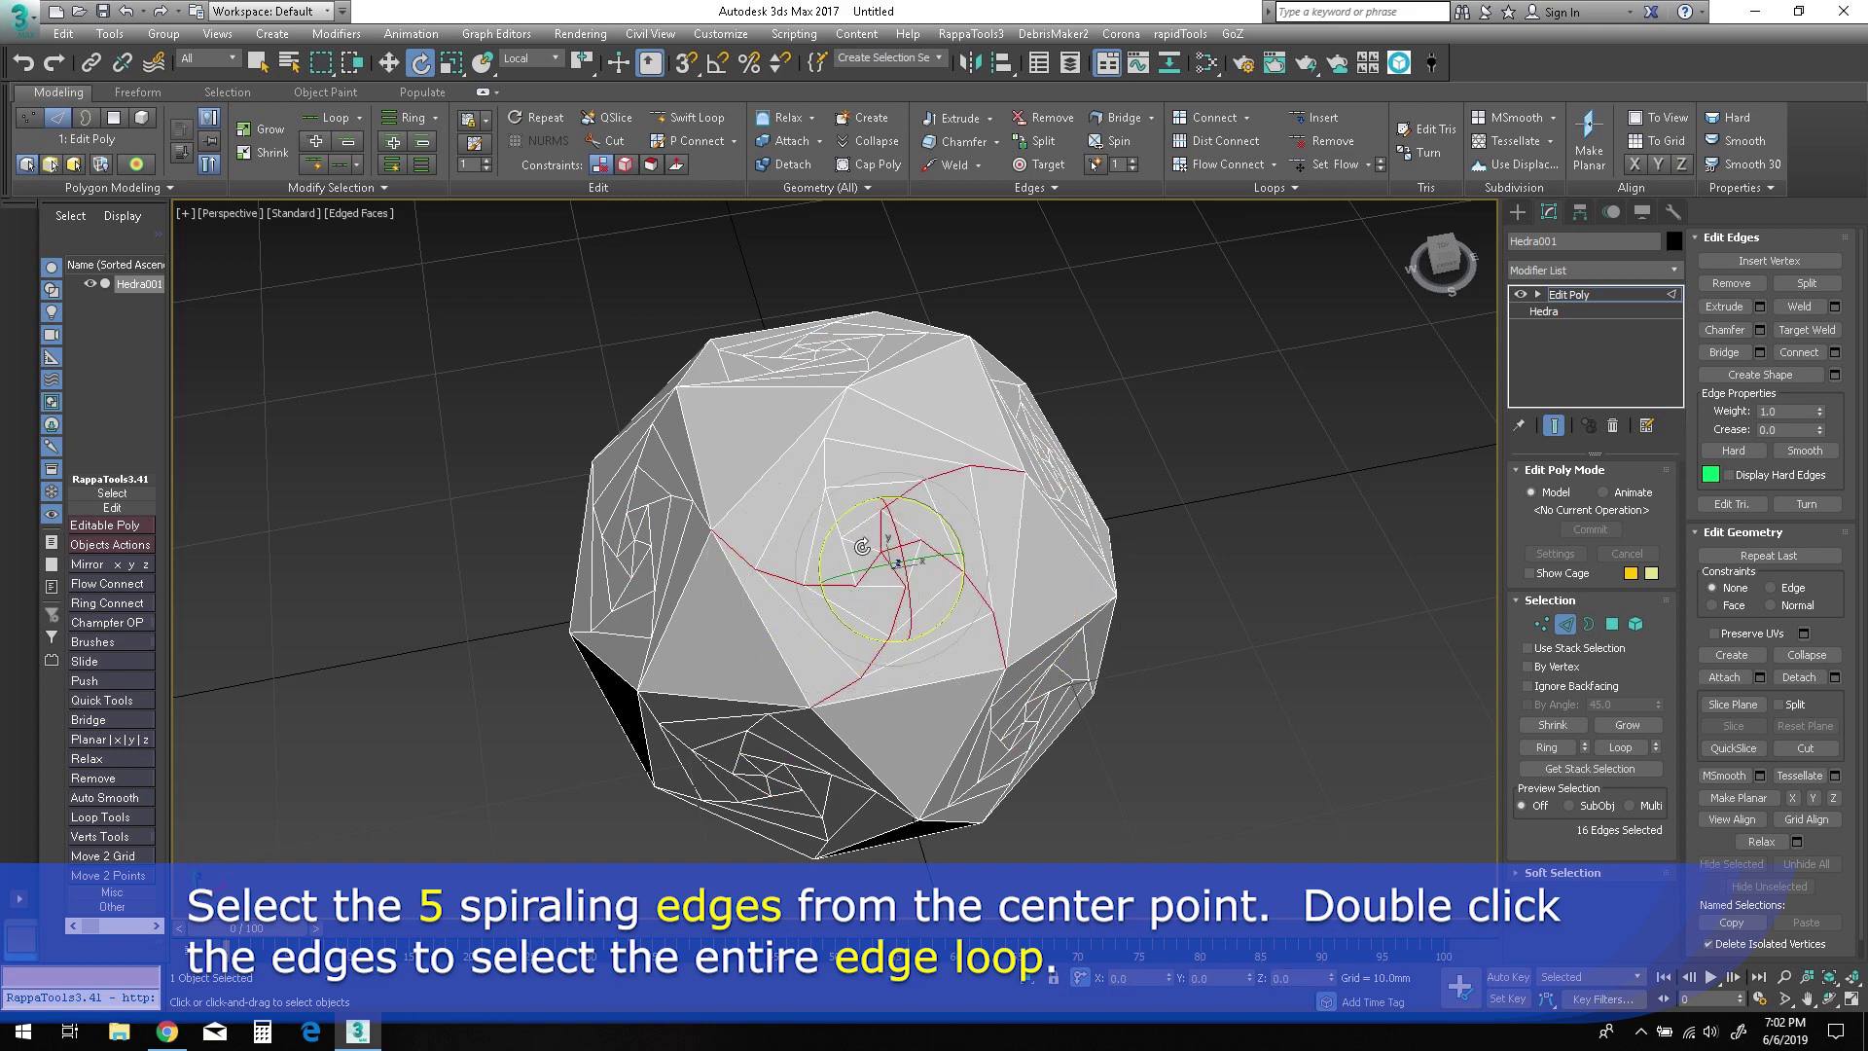
pyautogui.keyDown('ctrl'); pyautogui.doubleClick(864, 544); pyautogui.keyUp('ctrl')
pyautogui.scroll(1, 884, 577)
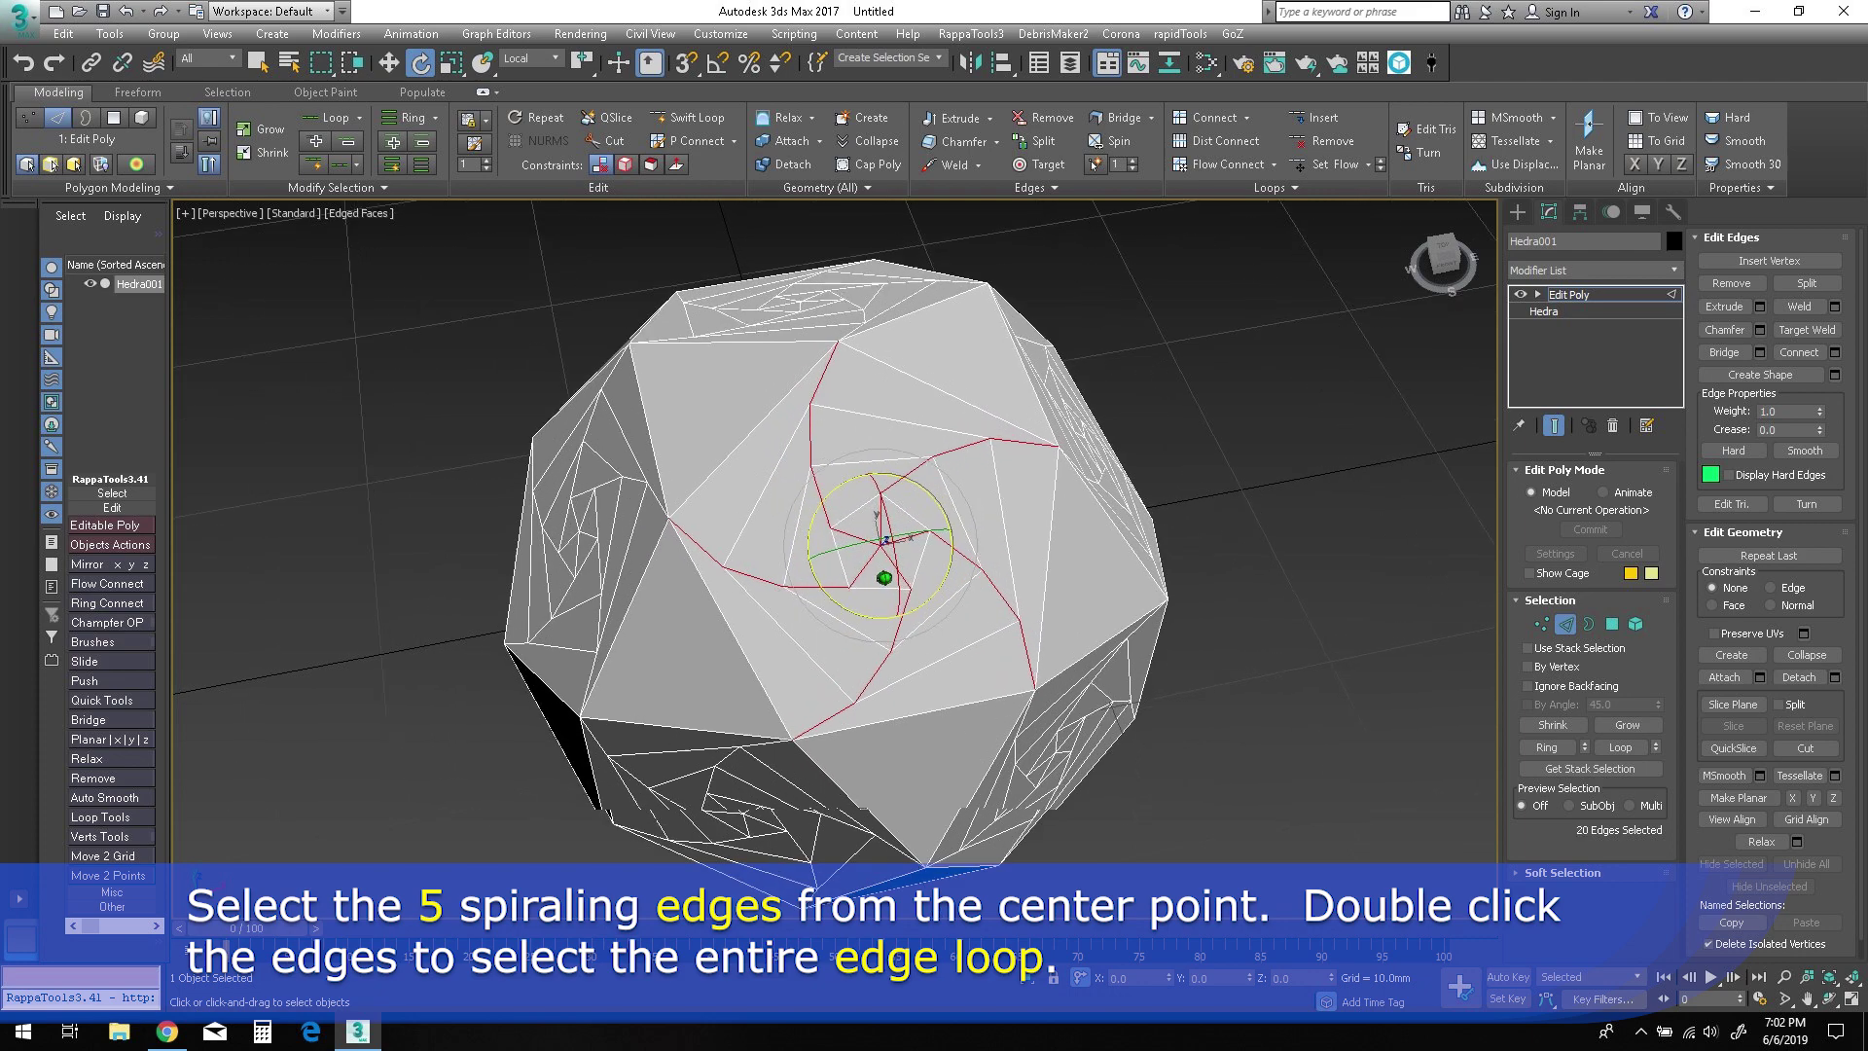
pyautogui.scroll(3, 942, 637)
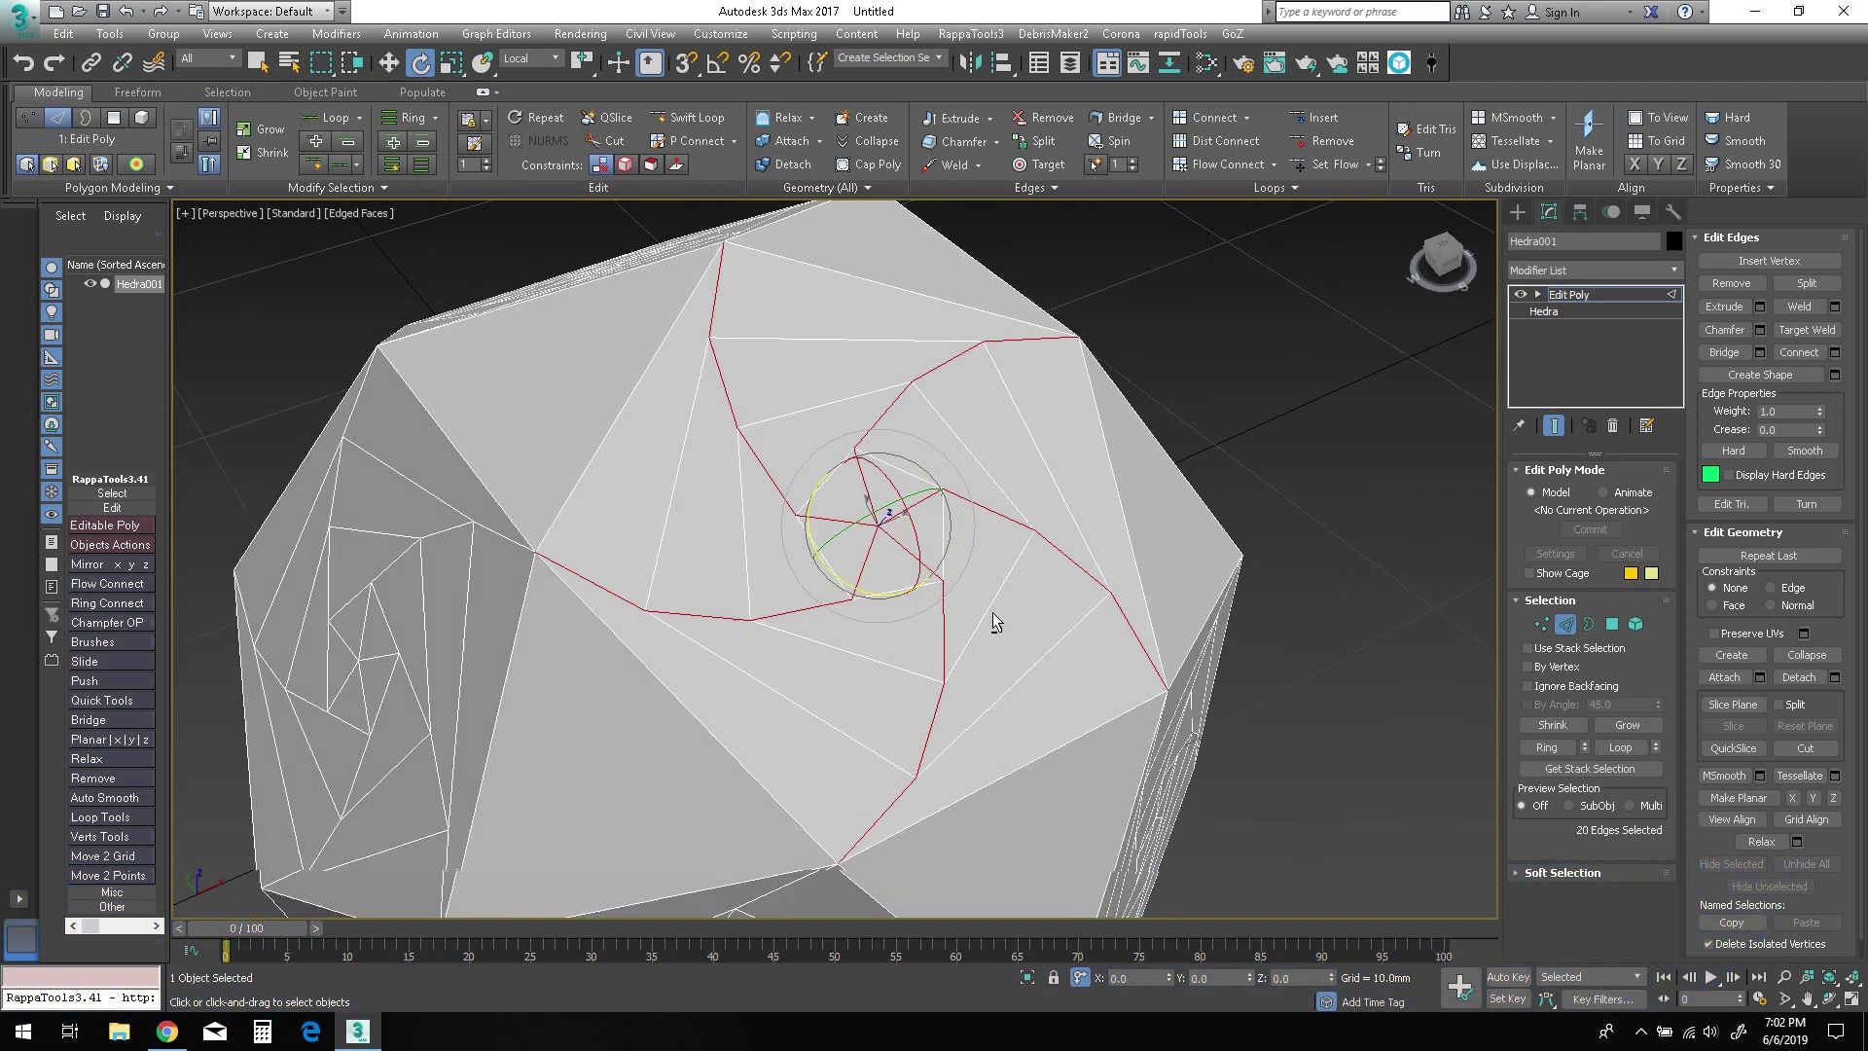
pyautogui.scroll(-2, 992, 611)
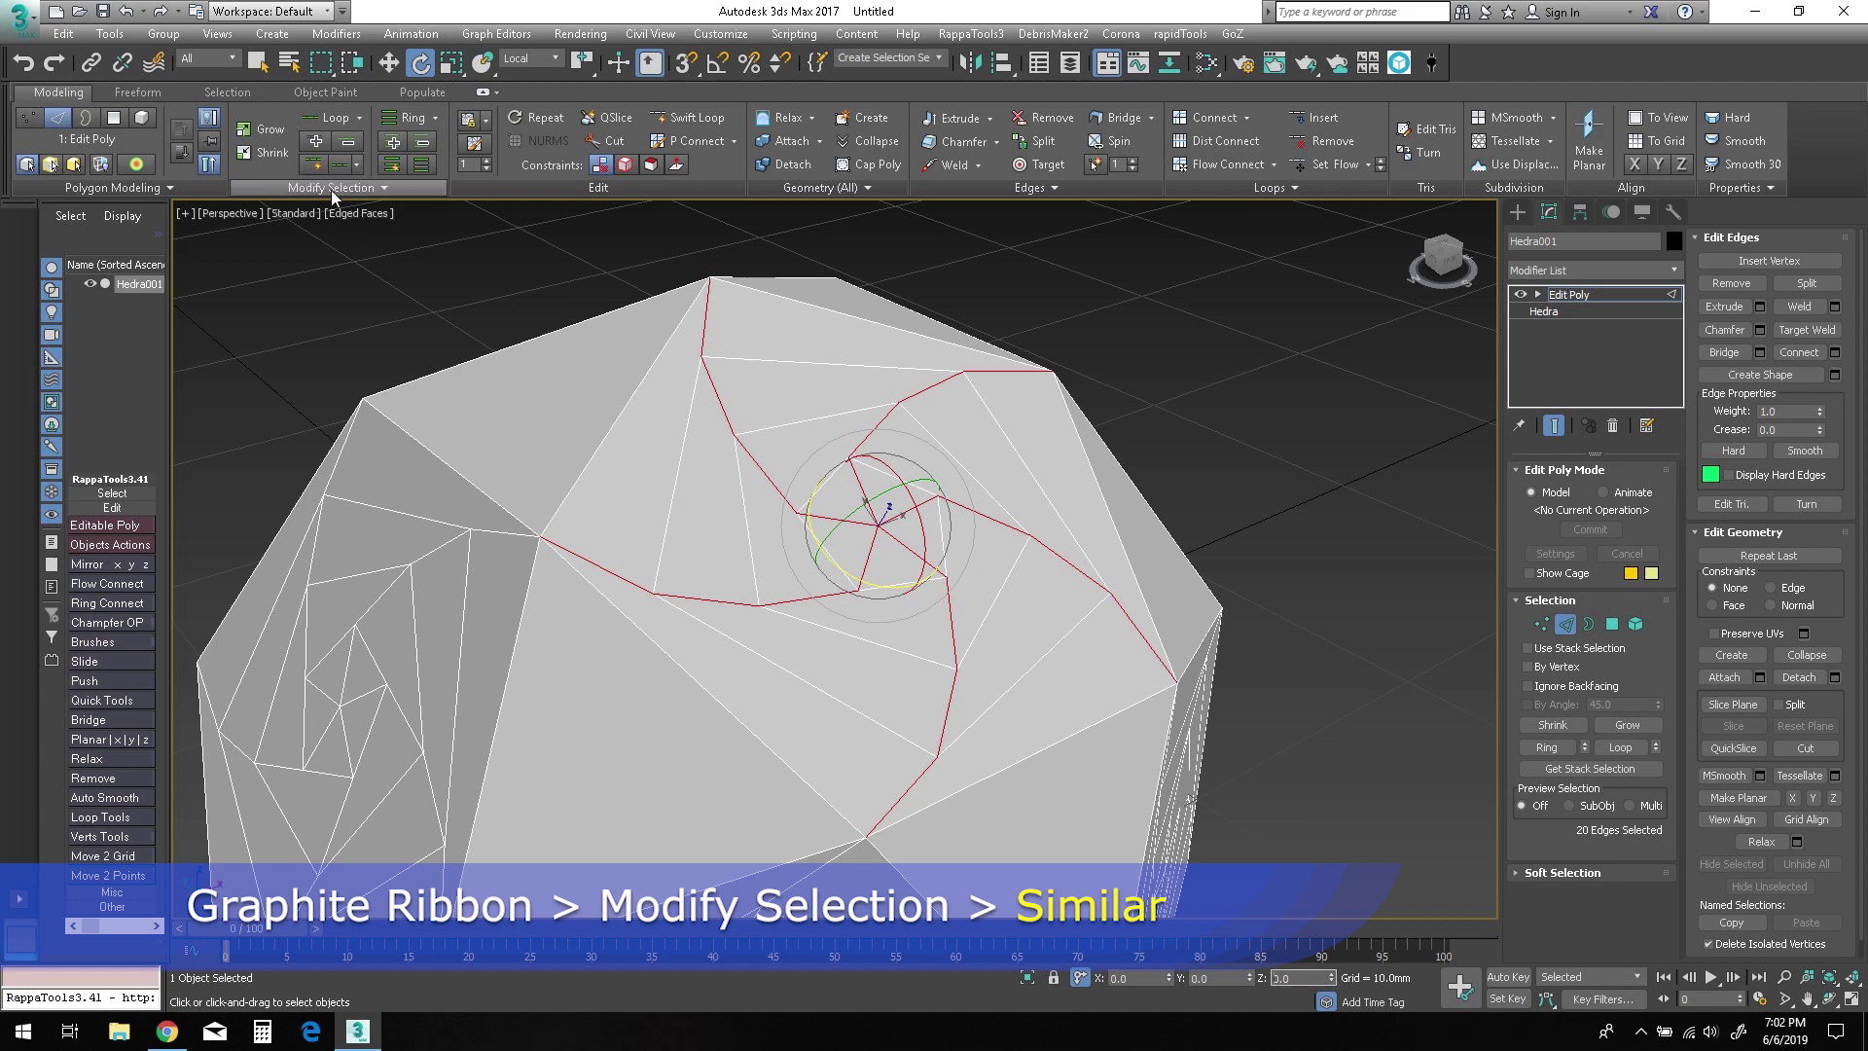
pyautogui.click(331, 188)
pyautogui.click(268, 234)
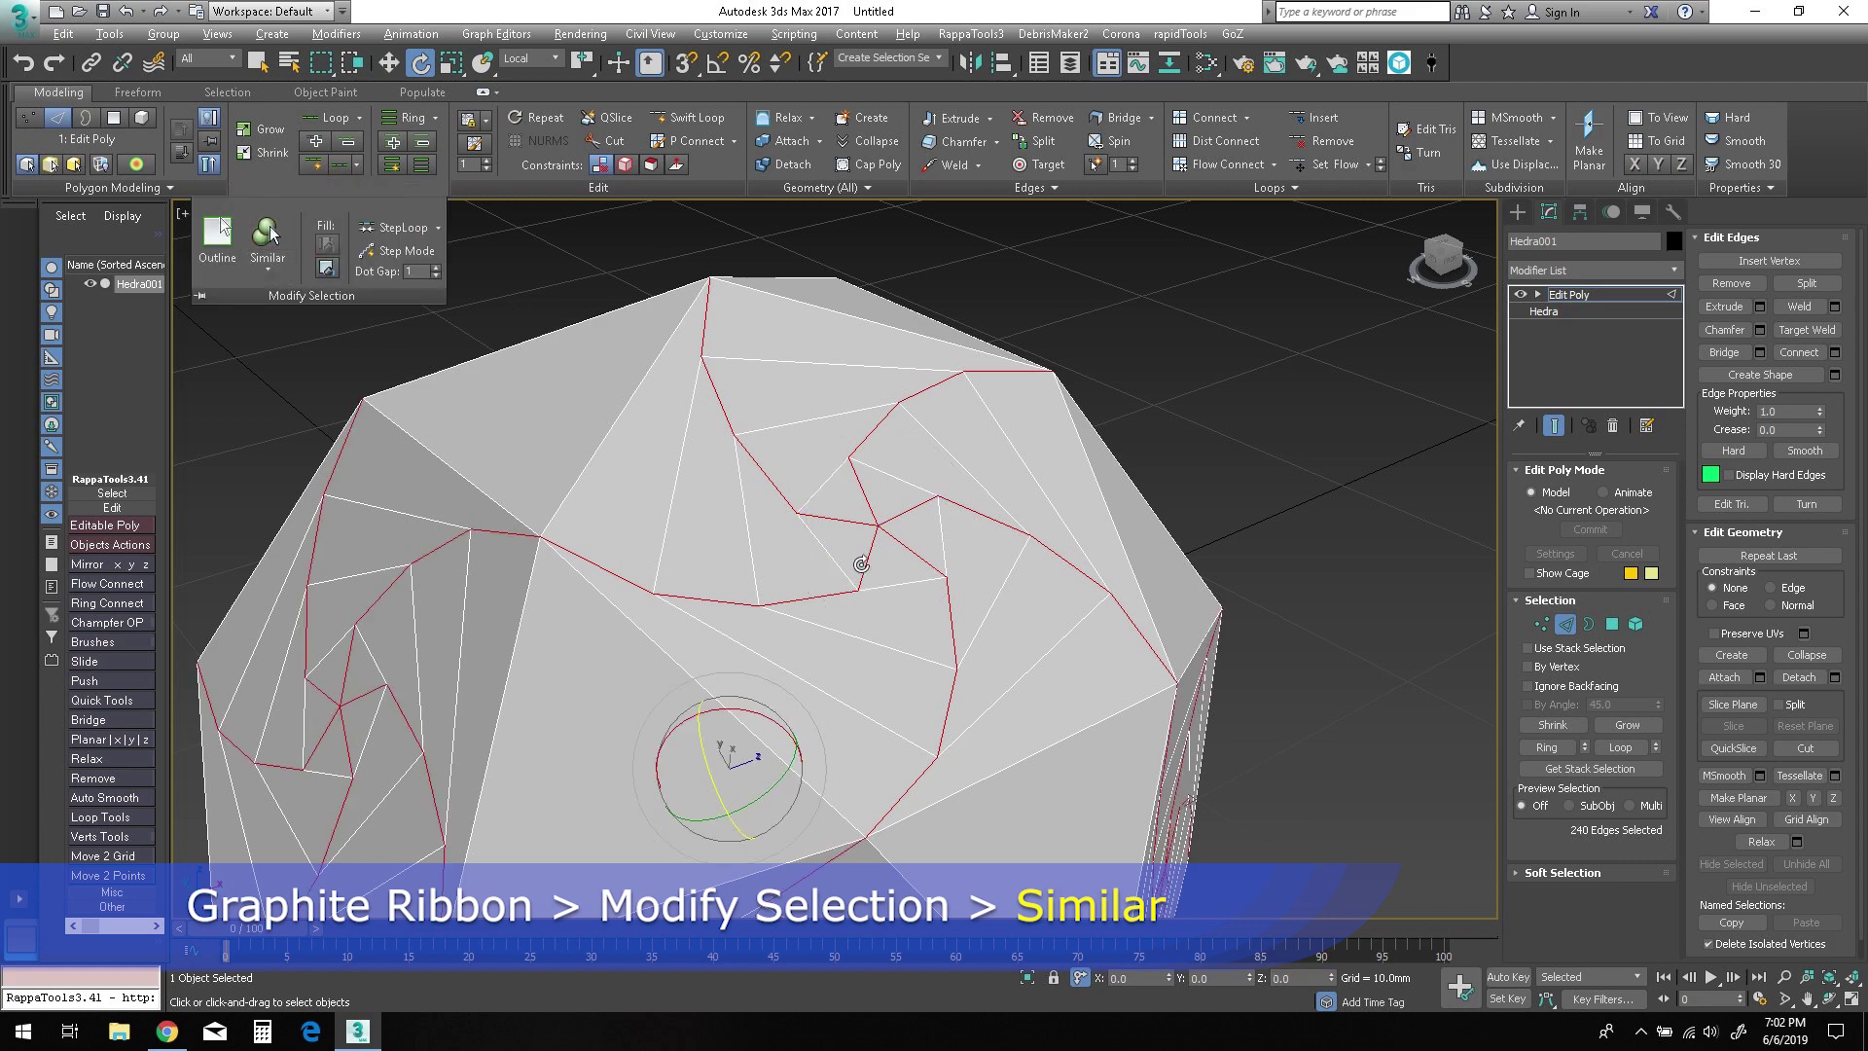
pyautogui.moveTo(863, 564)
pyautogui.keyDown('alt'); pyautogui.mouseDown(button='middle')
pyautogui.moveTo(901, 516)
pyautogui.moveTo(880, 583)
pyautogui.moveTo(963, 546)
pyautogui.moveTo(917, 546)
pyautogui.moveTo(827, 598)
pyautogui.moveTo(846, 586)
pyautogui.mouseUp(button='middle'); pyautogui.keyUp('alt')
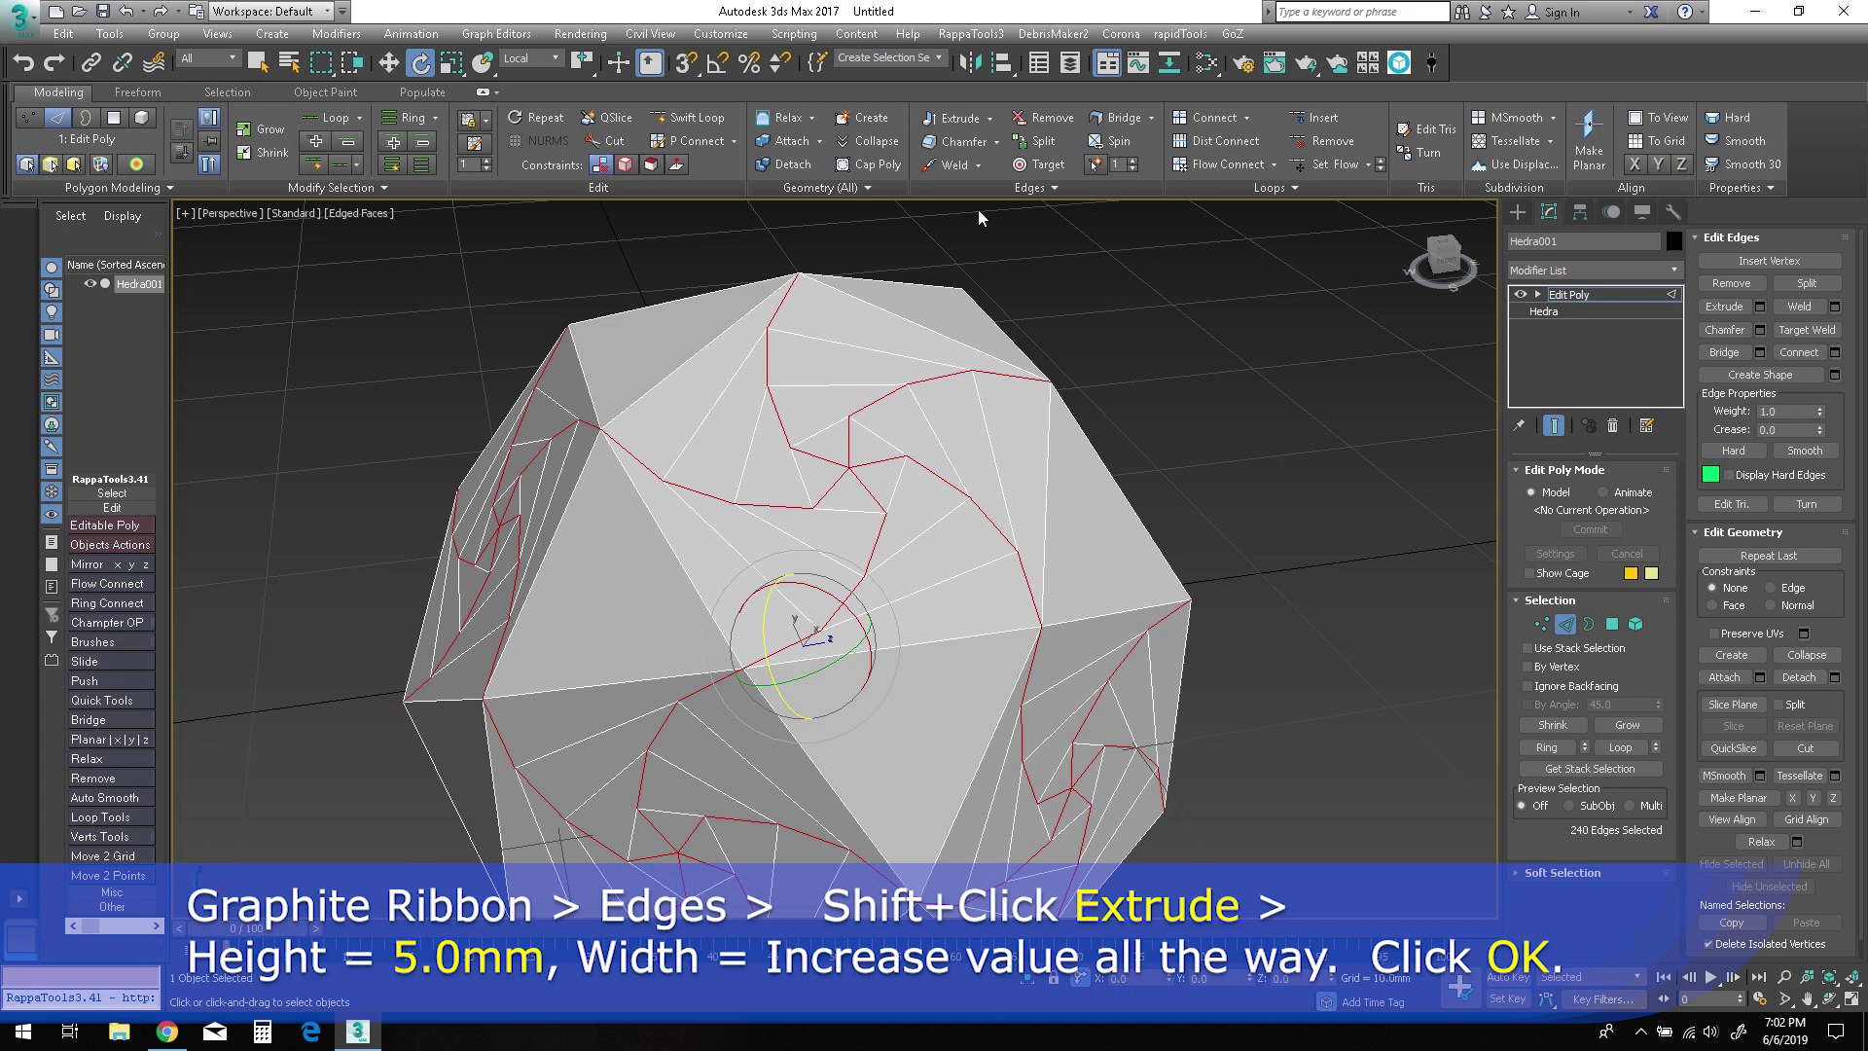
# Extrude the spiral edges 5.0mm high and about 41.17mm wide.
pyautogui.keyDown('shift'); pyautogui.click(956, 118); pyautogui.keyUp('shift')
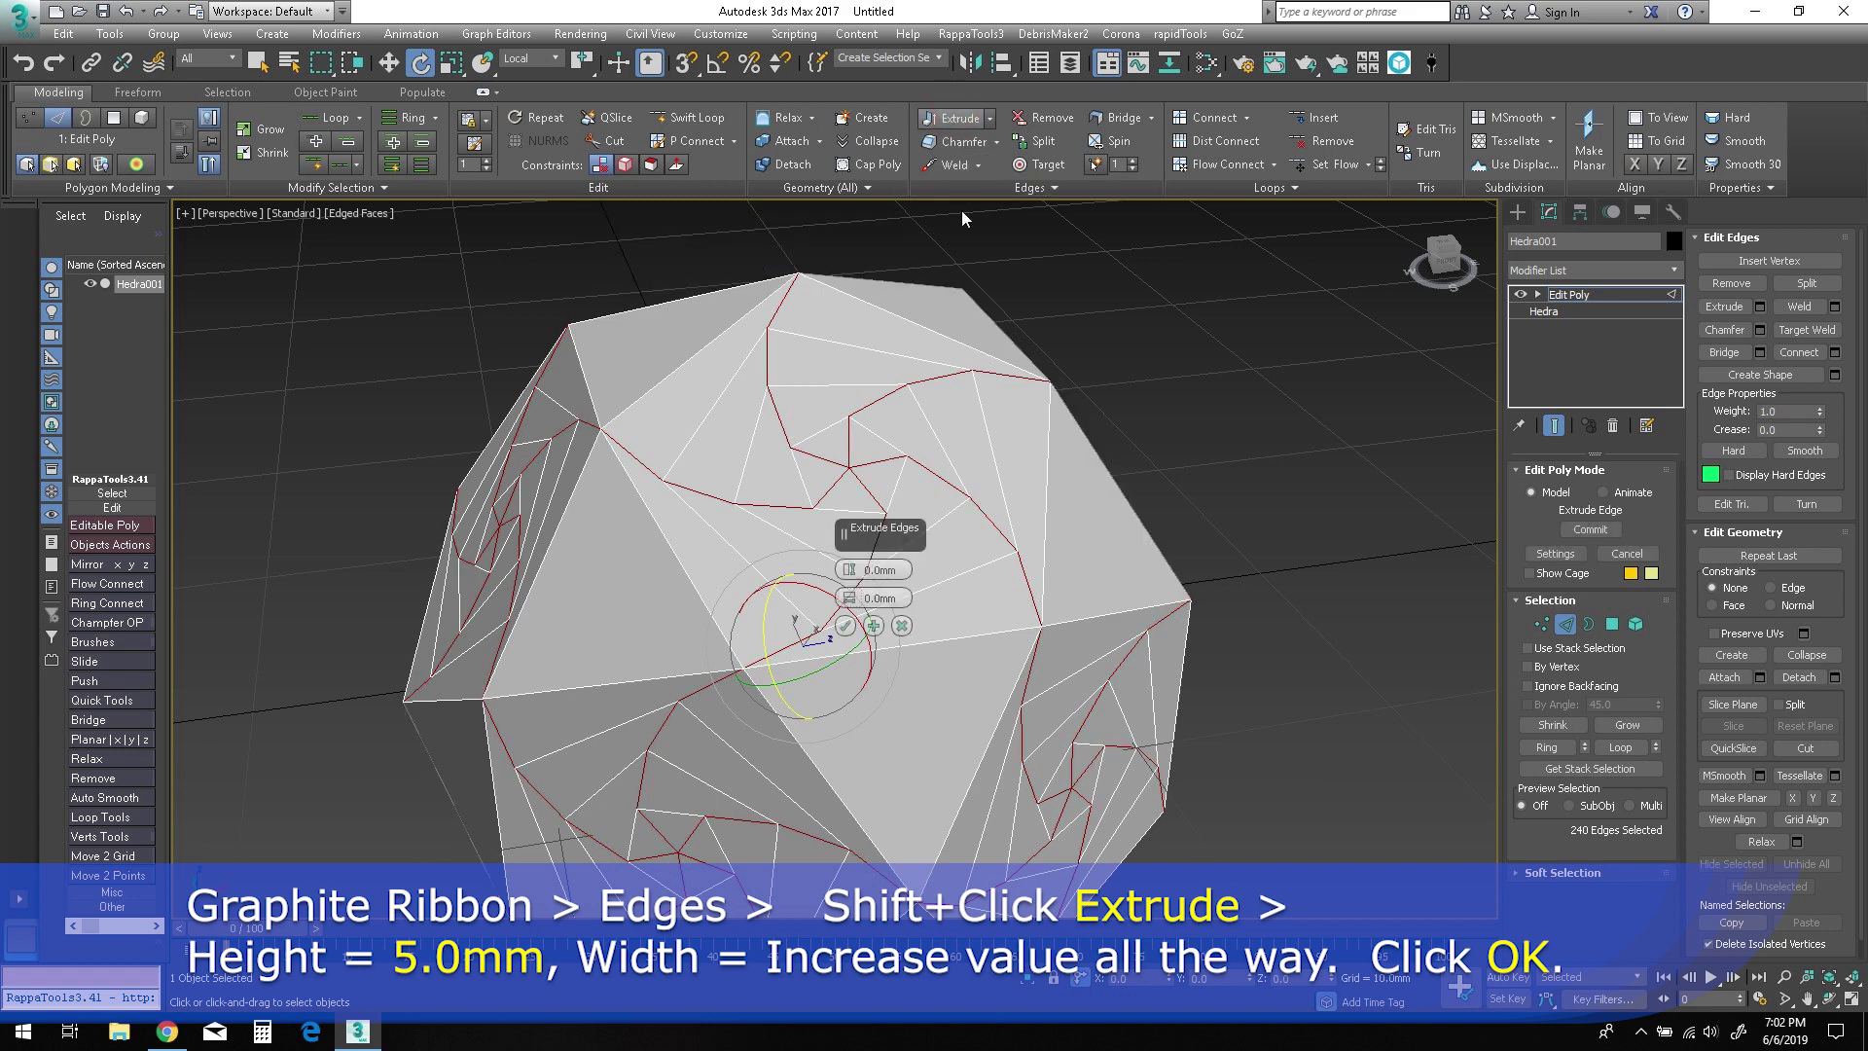
pyautogui.click(865, 571)
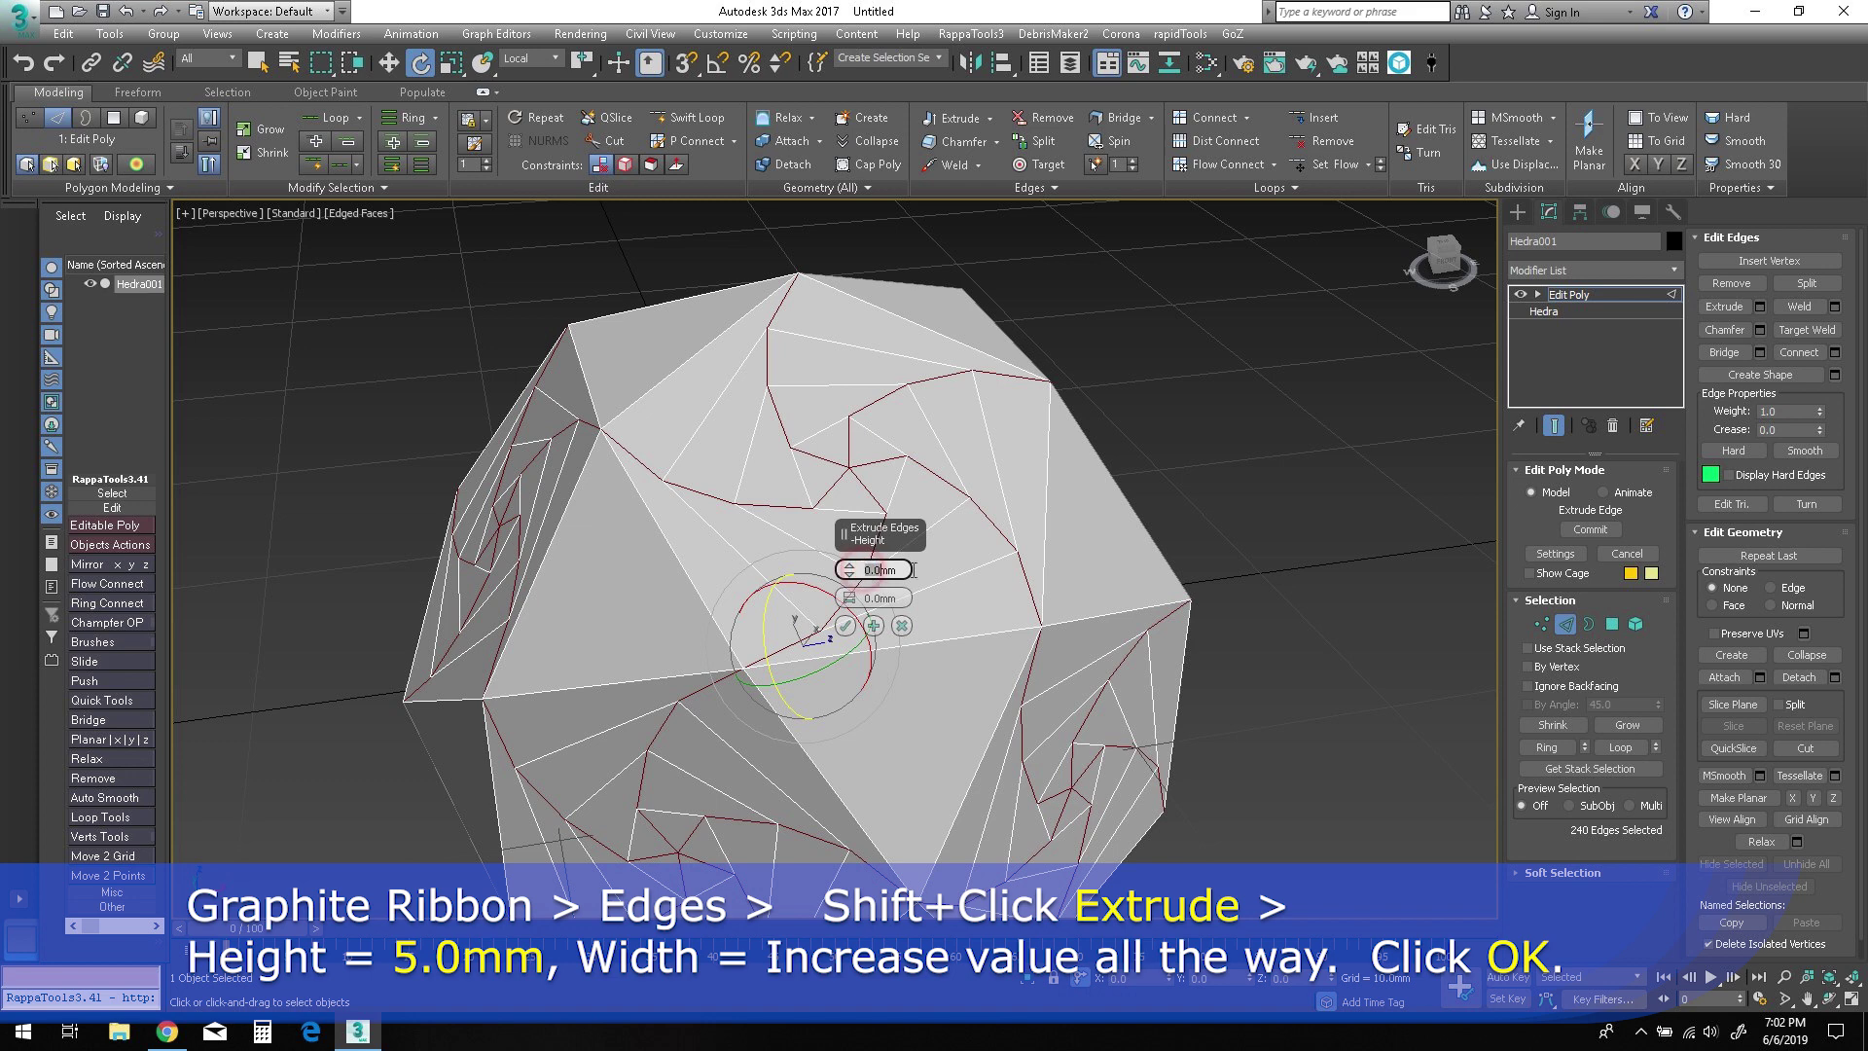
pyautogui.write('5.0')
pyautogui.press('Return')
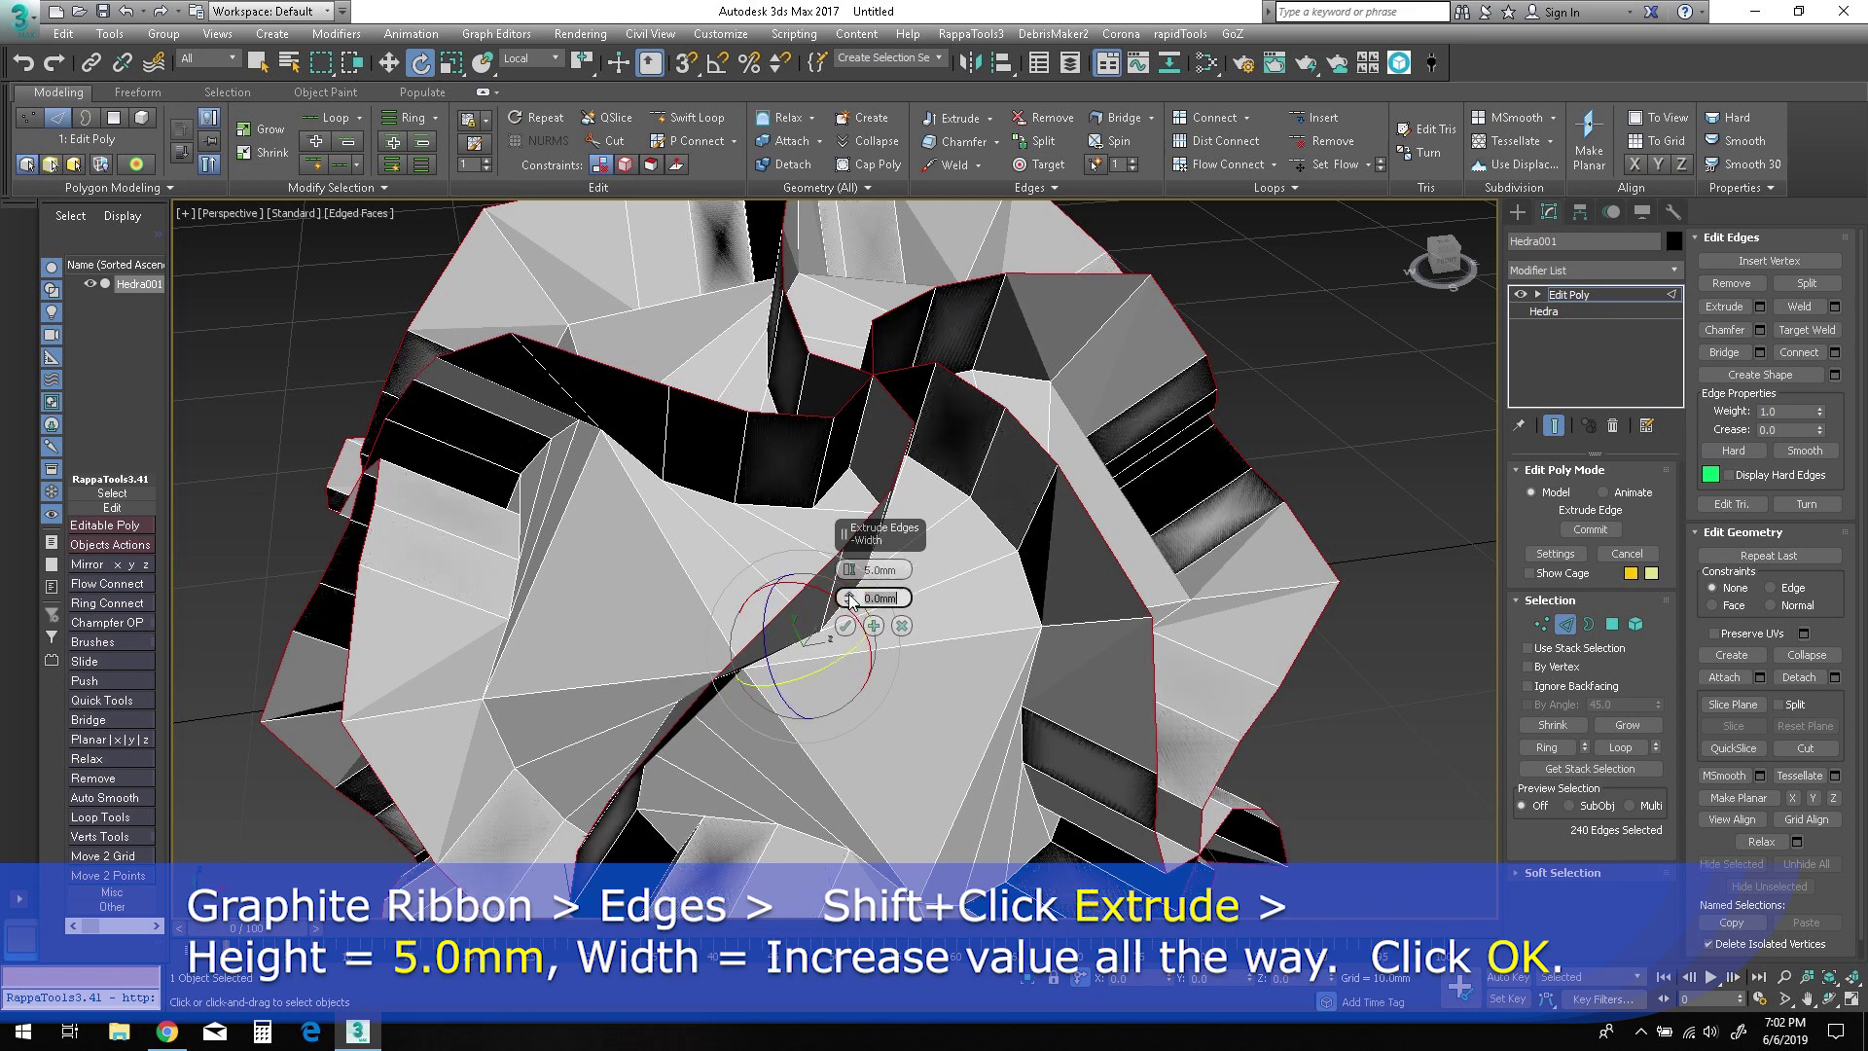
pyautogui.moveTo(850, 597); pyautogui.dragTo(848, 397)
pyautogui.moveTo(845, 273); pyautogui.dragTo(847, 260)
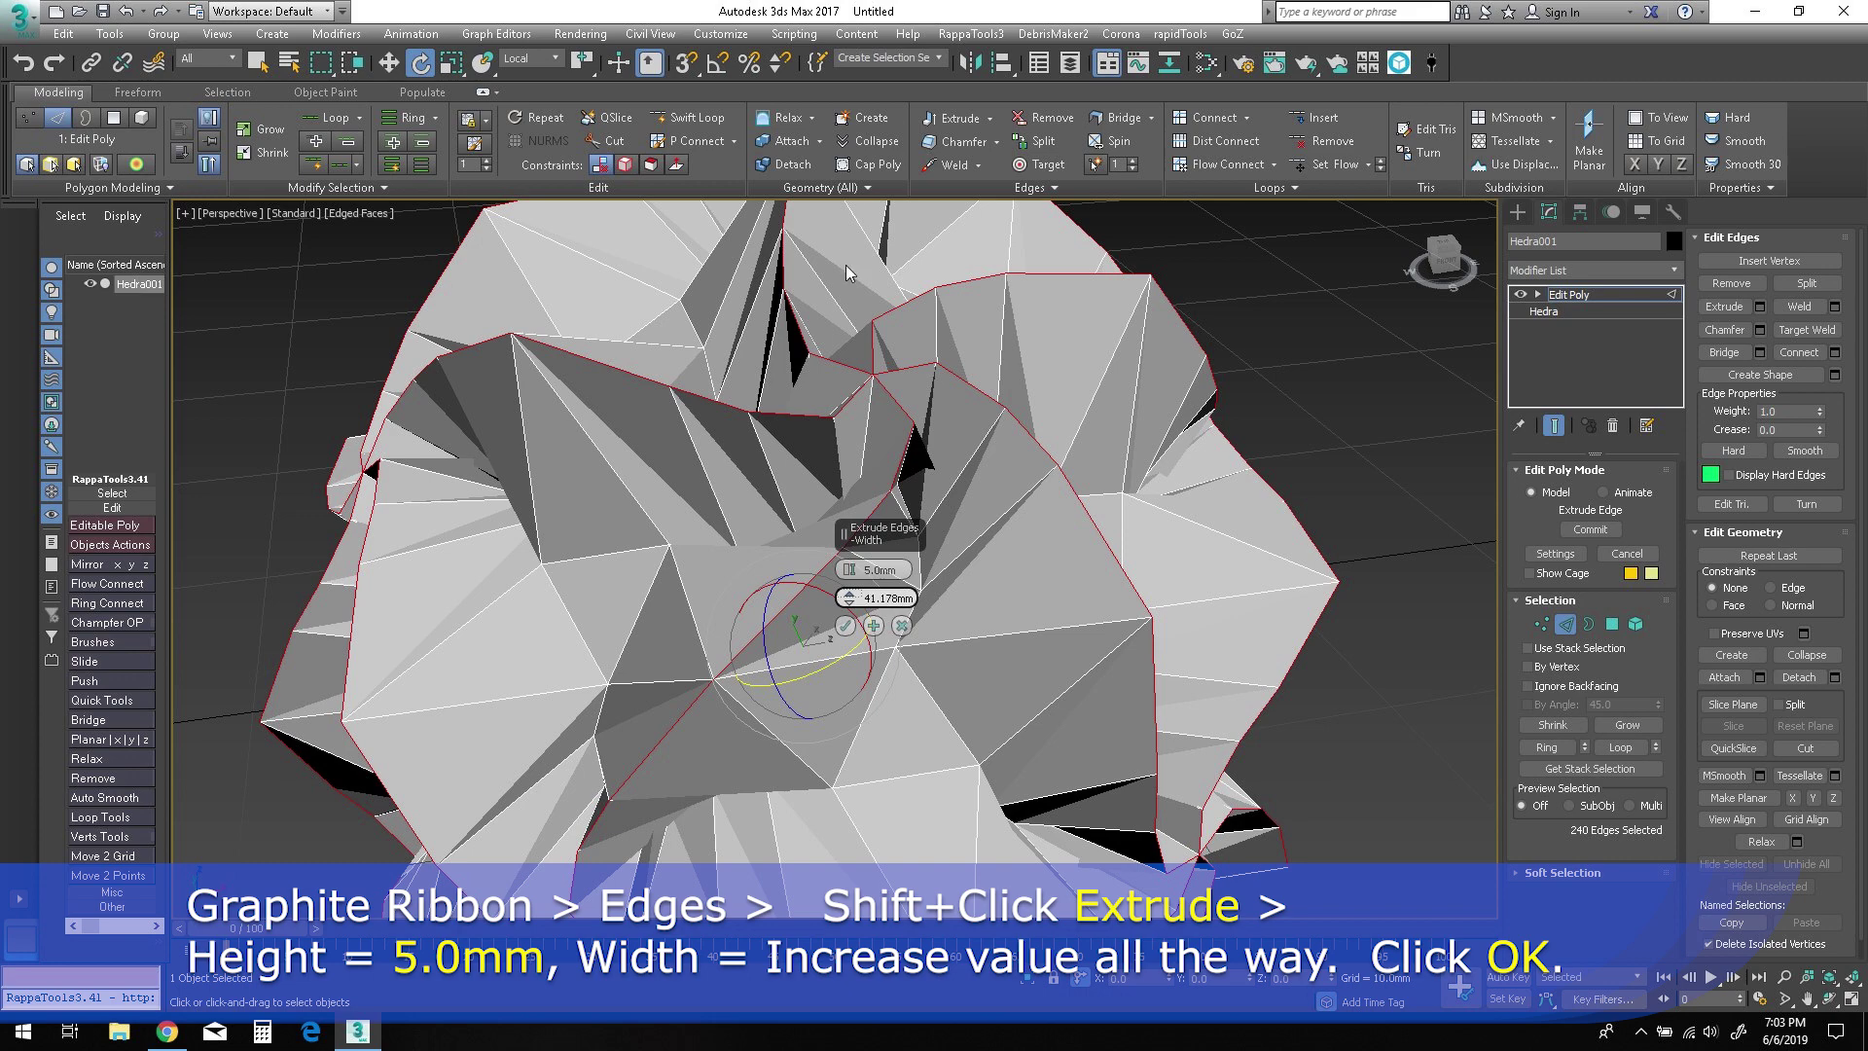
pyautogui.keyDown('alt'); pyautogui.moveTo(964, 750); pyautogui.dragTo(1004, 757, button='middle'); pyautogui.keyUp('alt')
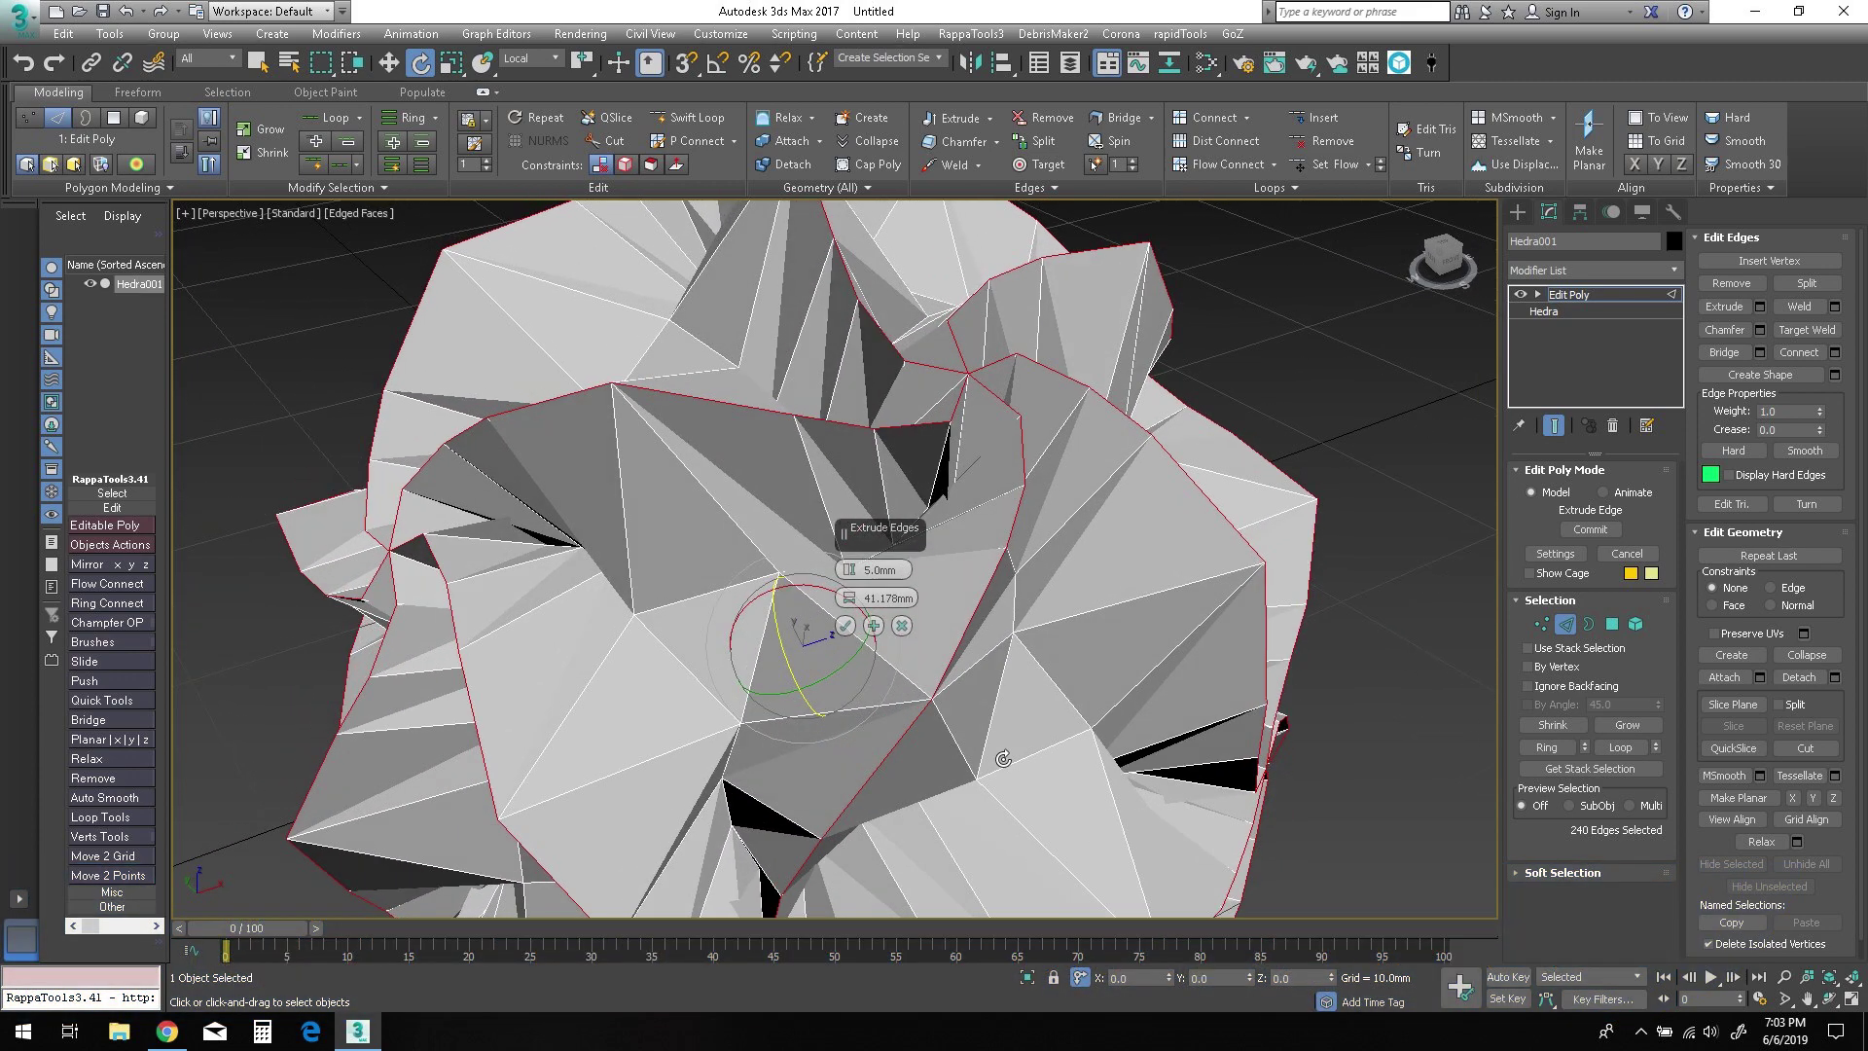
pyautogui.click(845, 626)
# Commit the edge extrusion, then delete the 240 selected polygons while viewing in wireframe.
pyautogui.click(845, 627)
pyautogui.press('alt')
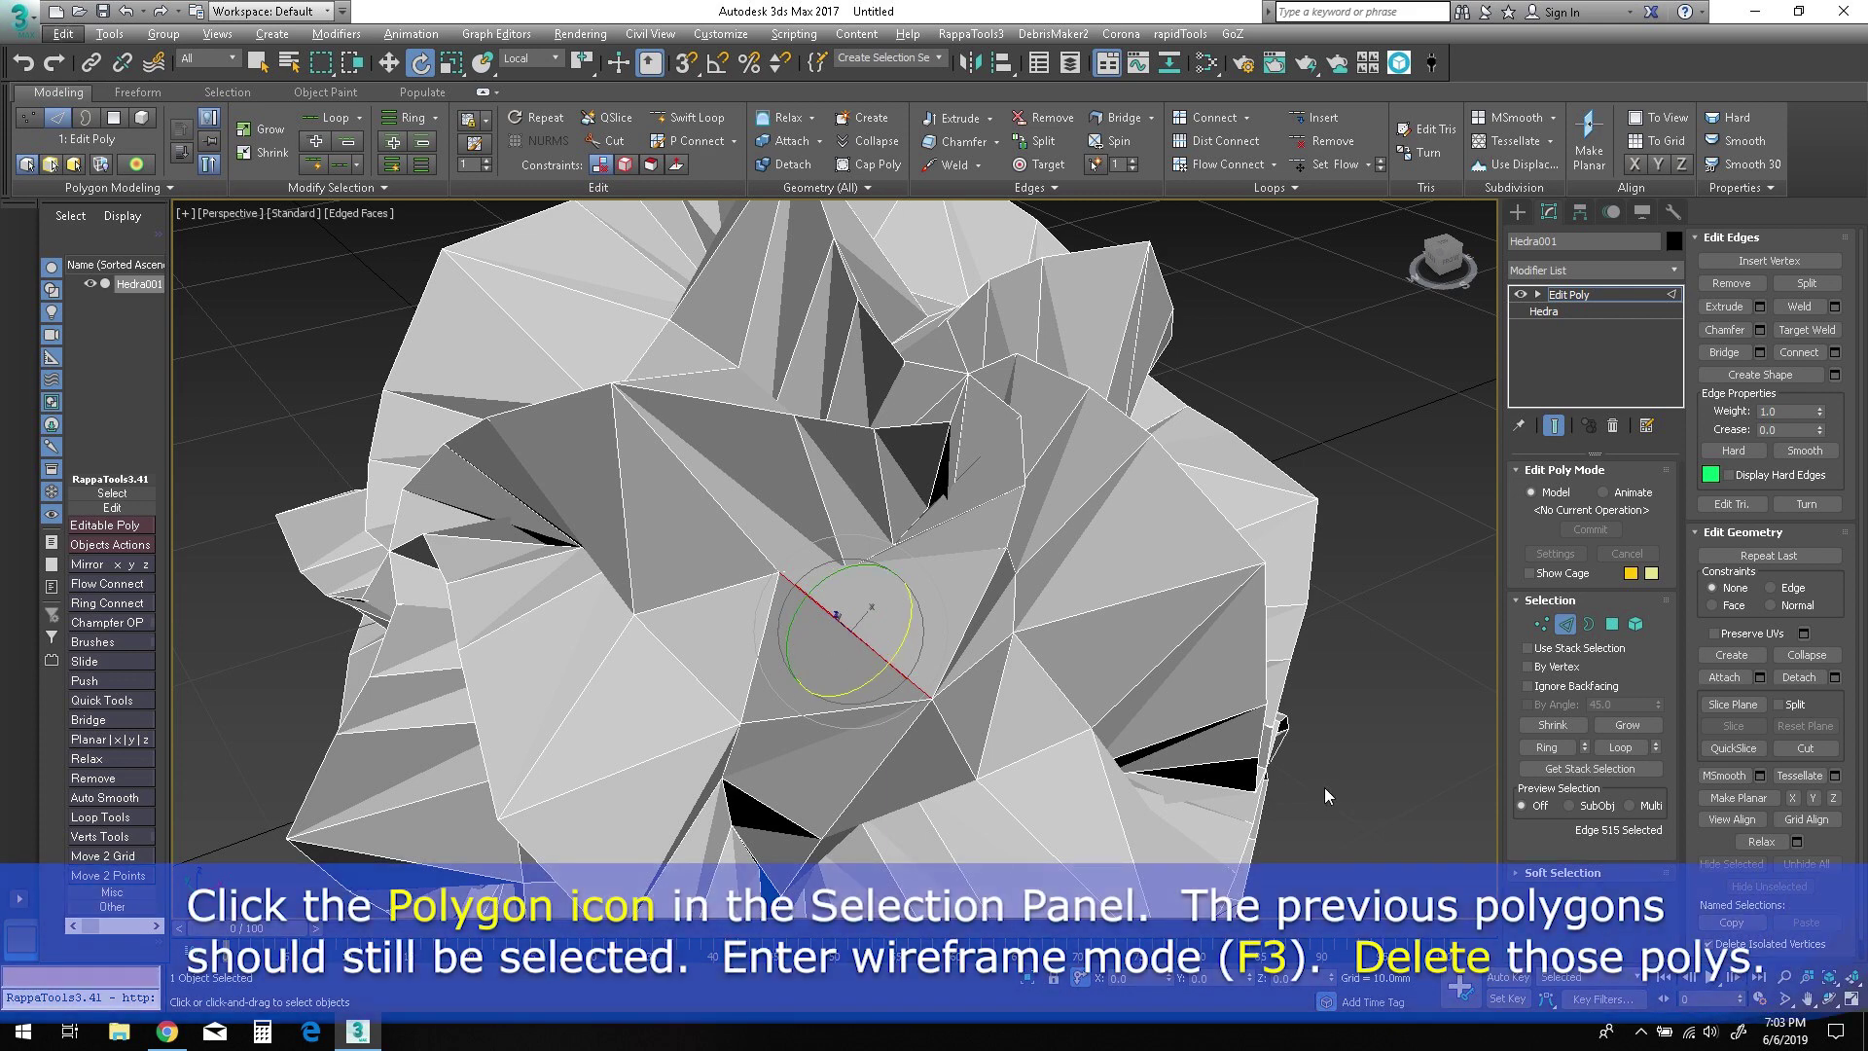
pyautogui.click(1616, 627)
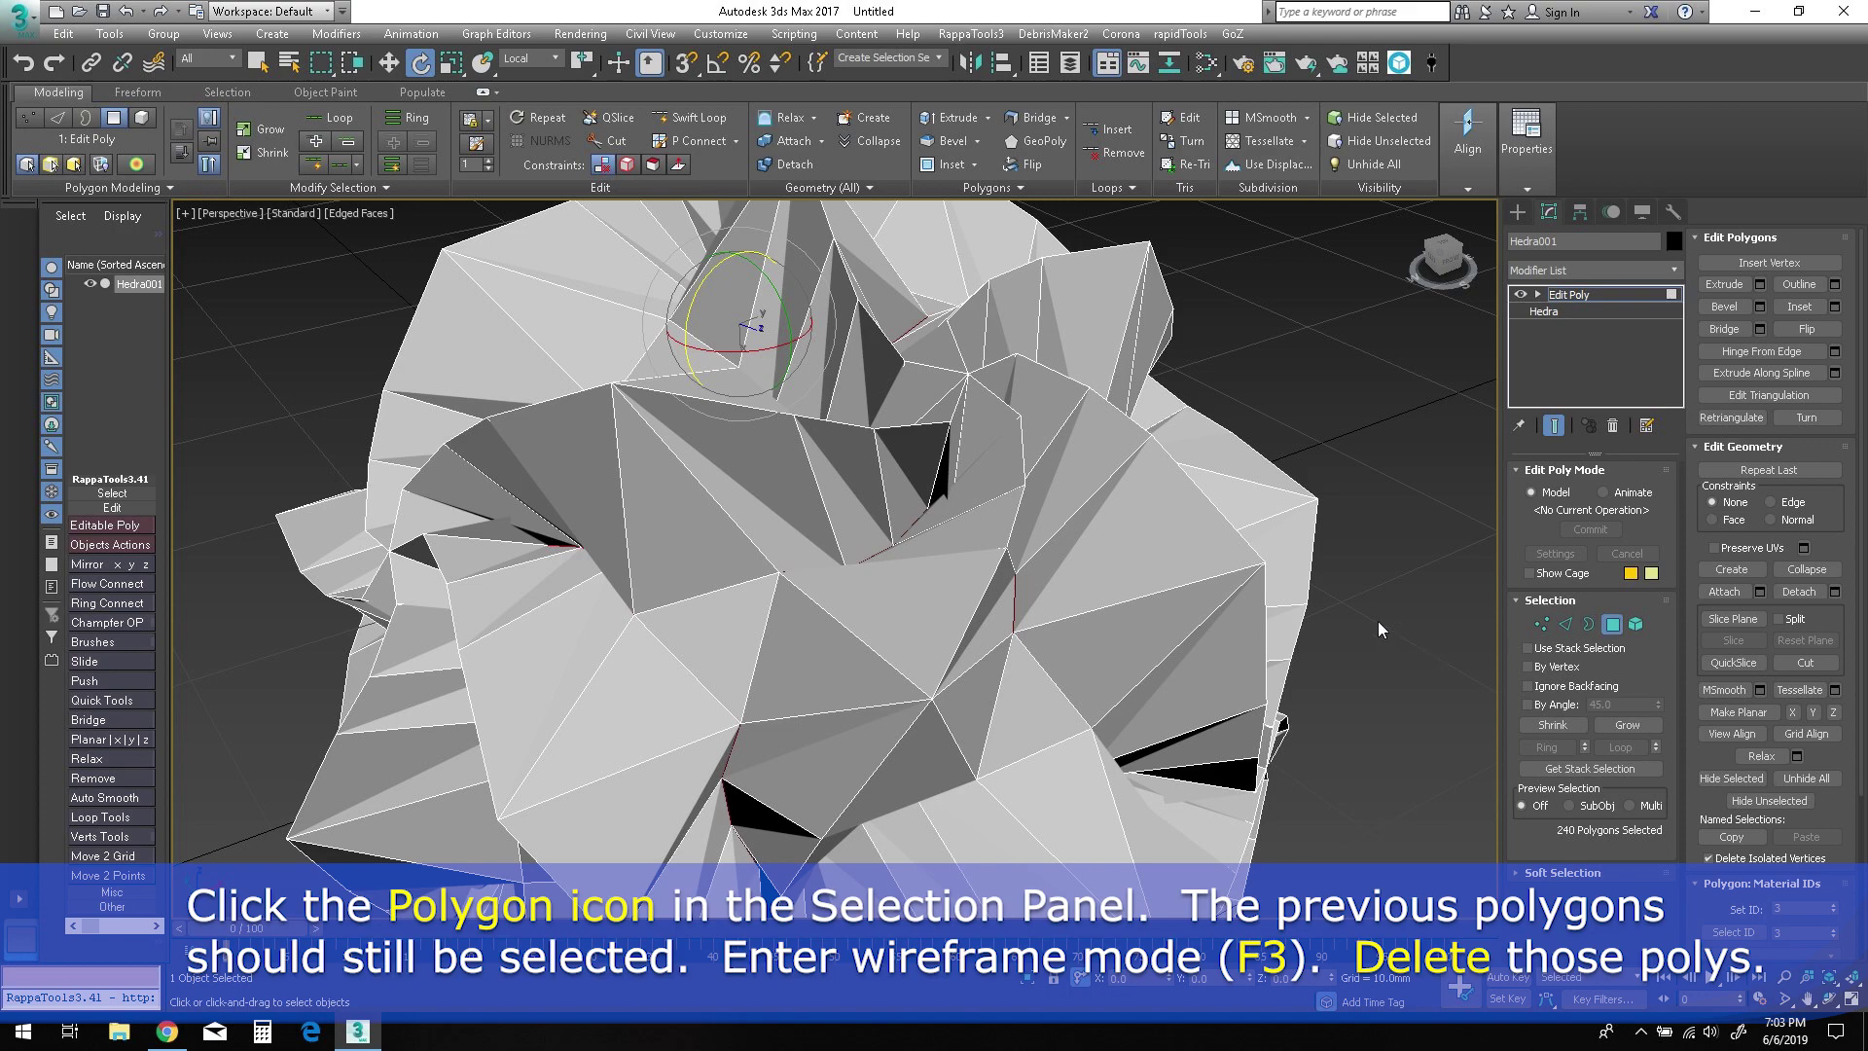
pyautogui.press('F3')
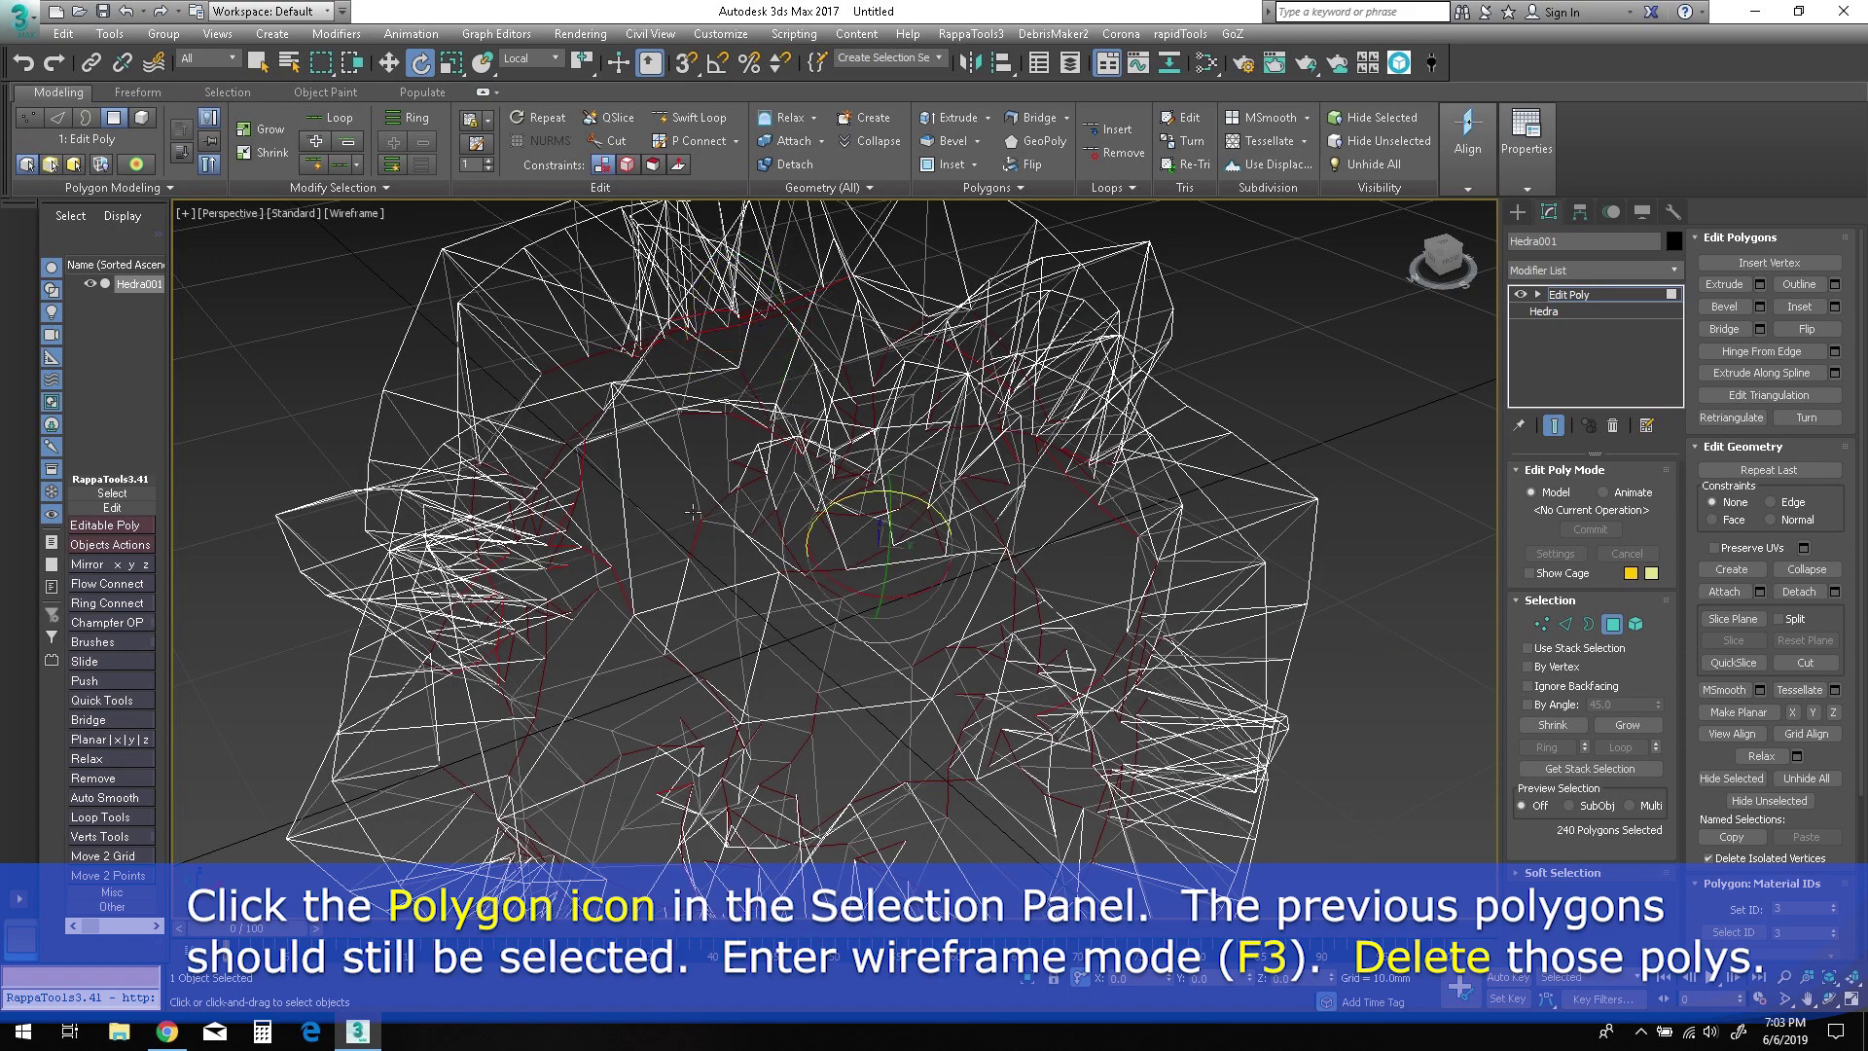
pyautogui.scroll(4, 693, 512)
pyautogui.keyDown('alt'); pyautogui.moveTo(741, 575); pyautogui.dragTo(687, 575, button='middle'); pyautogui.keyUp('alt')
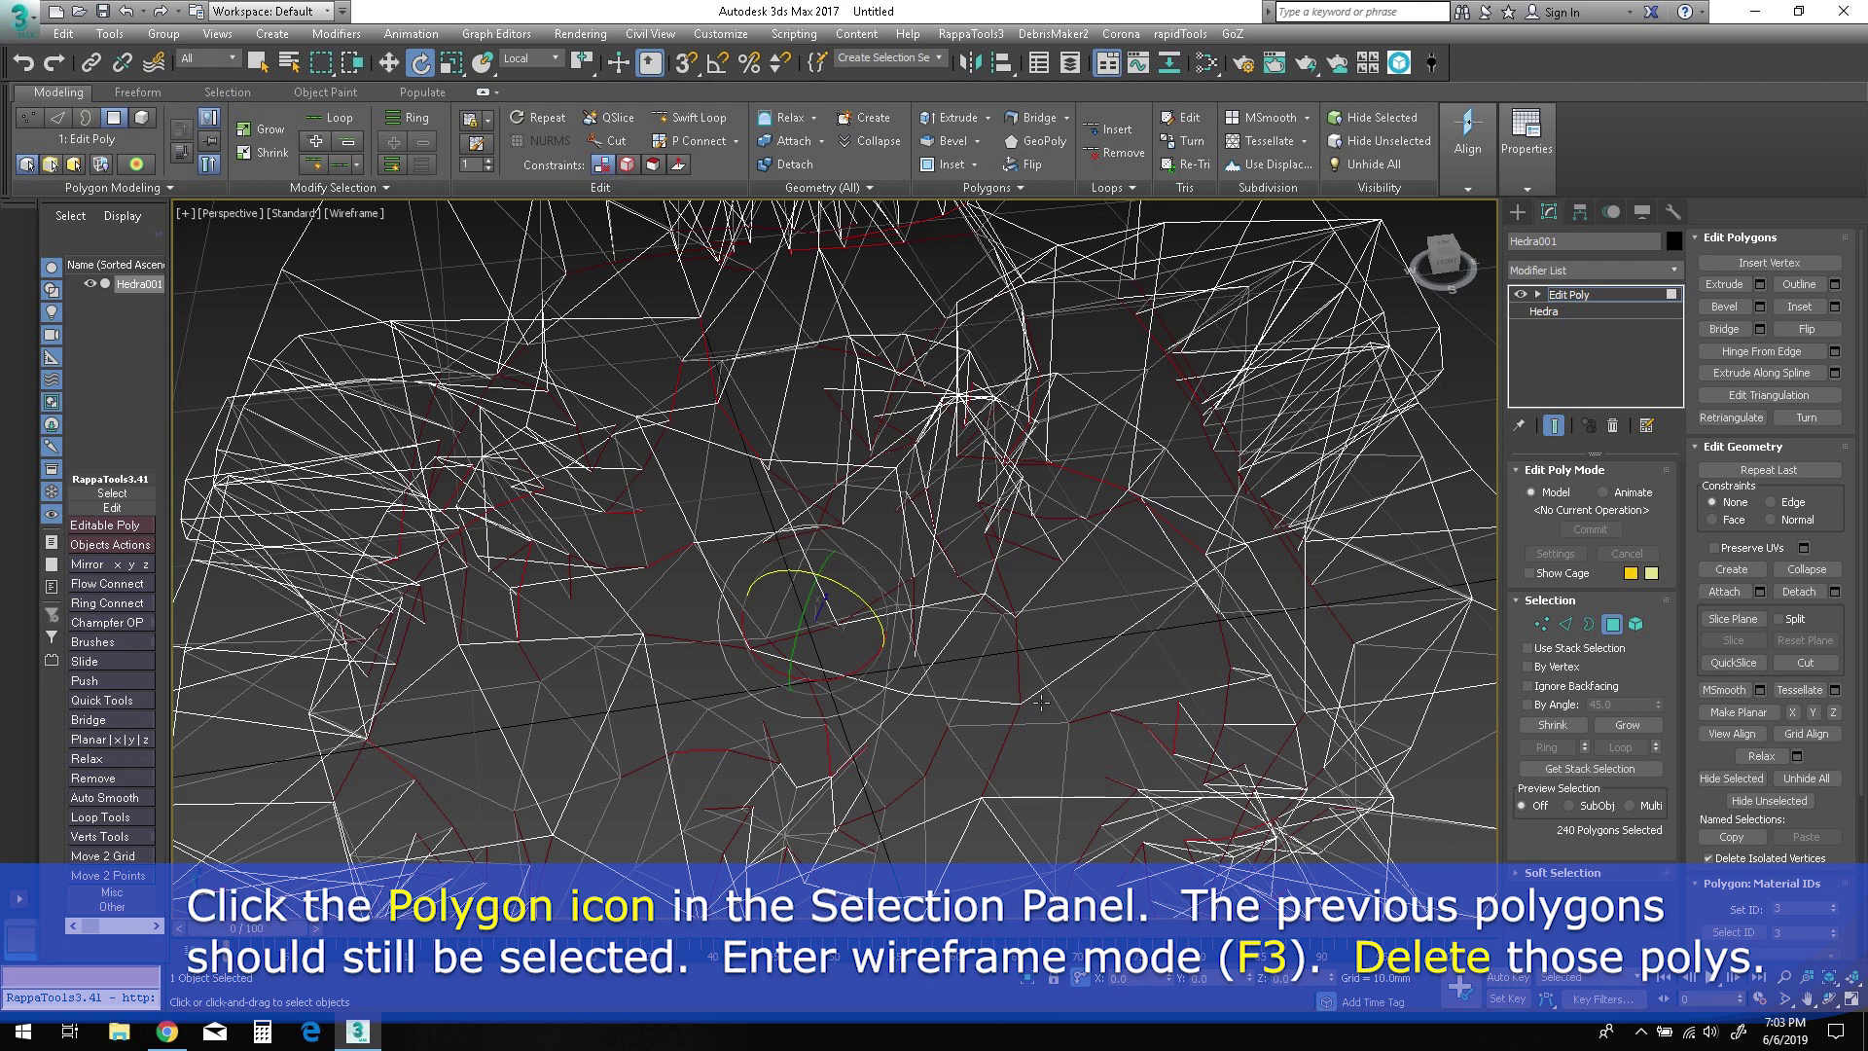
pyautogui.press('Delete')
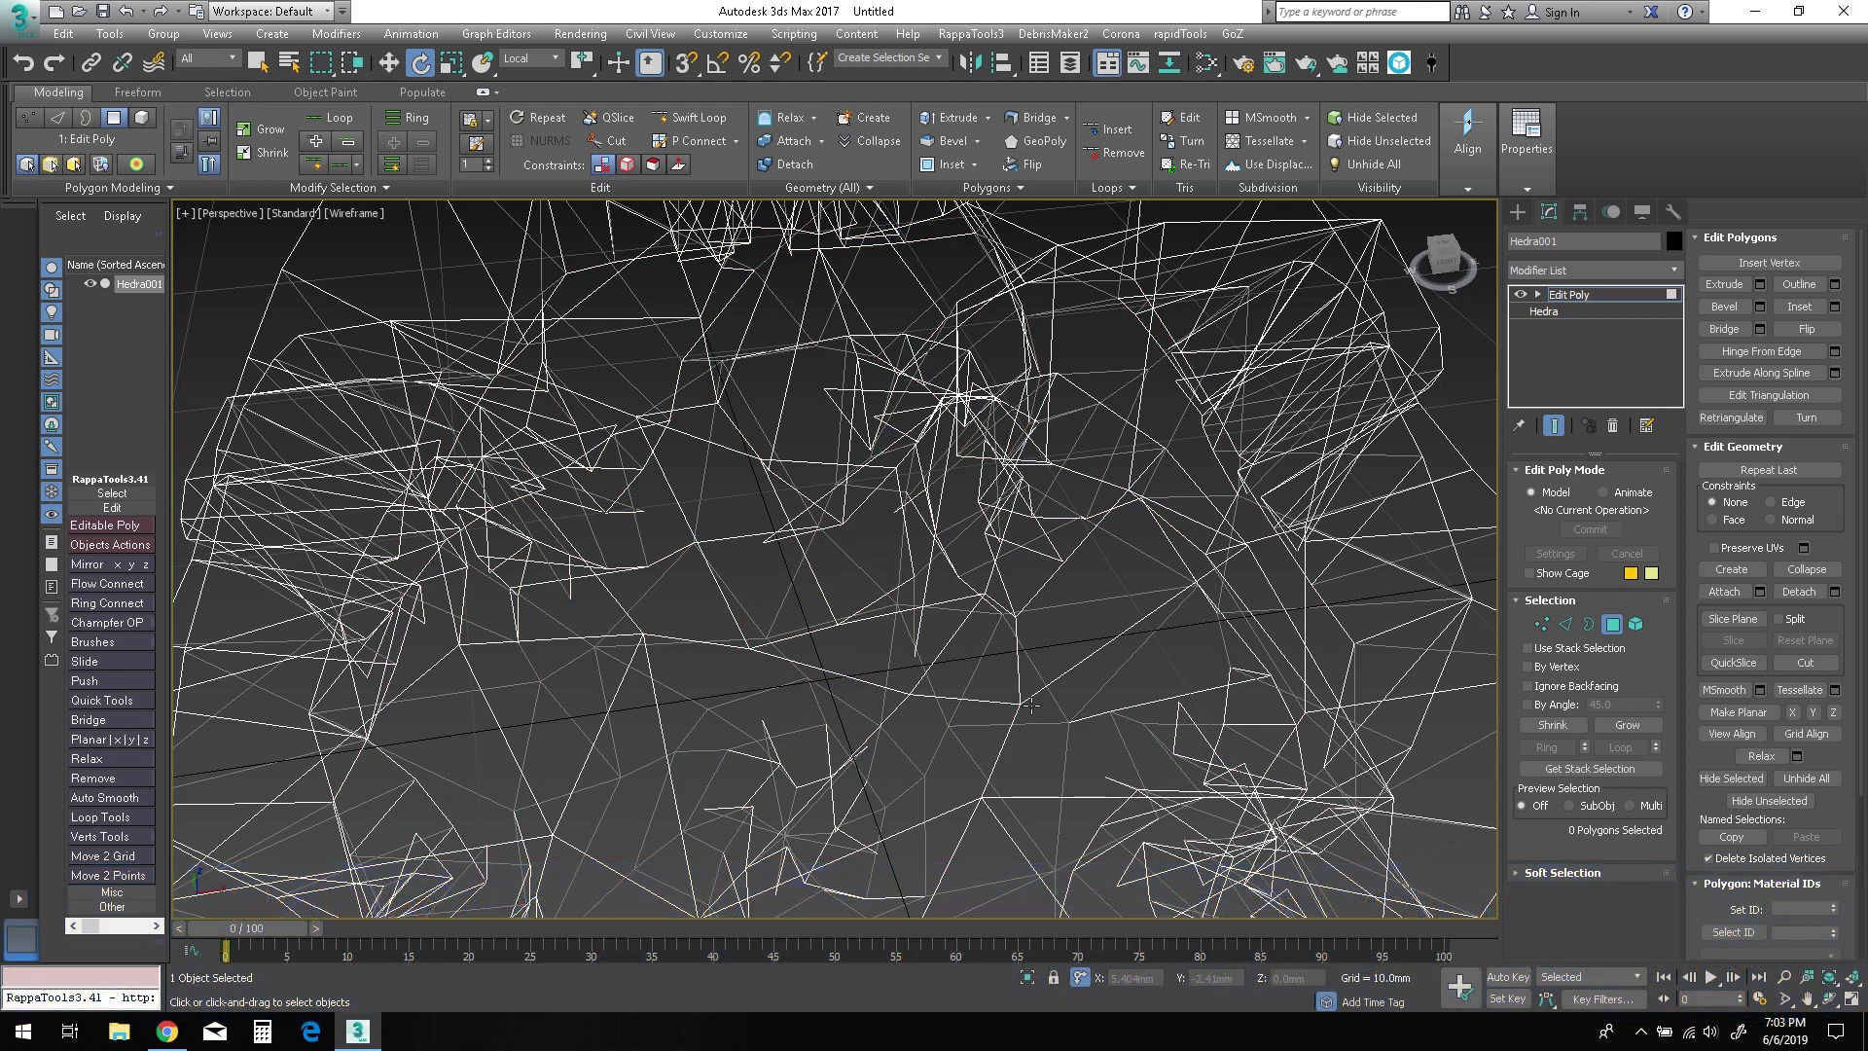
pyautogui.press('F3')
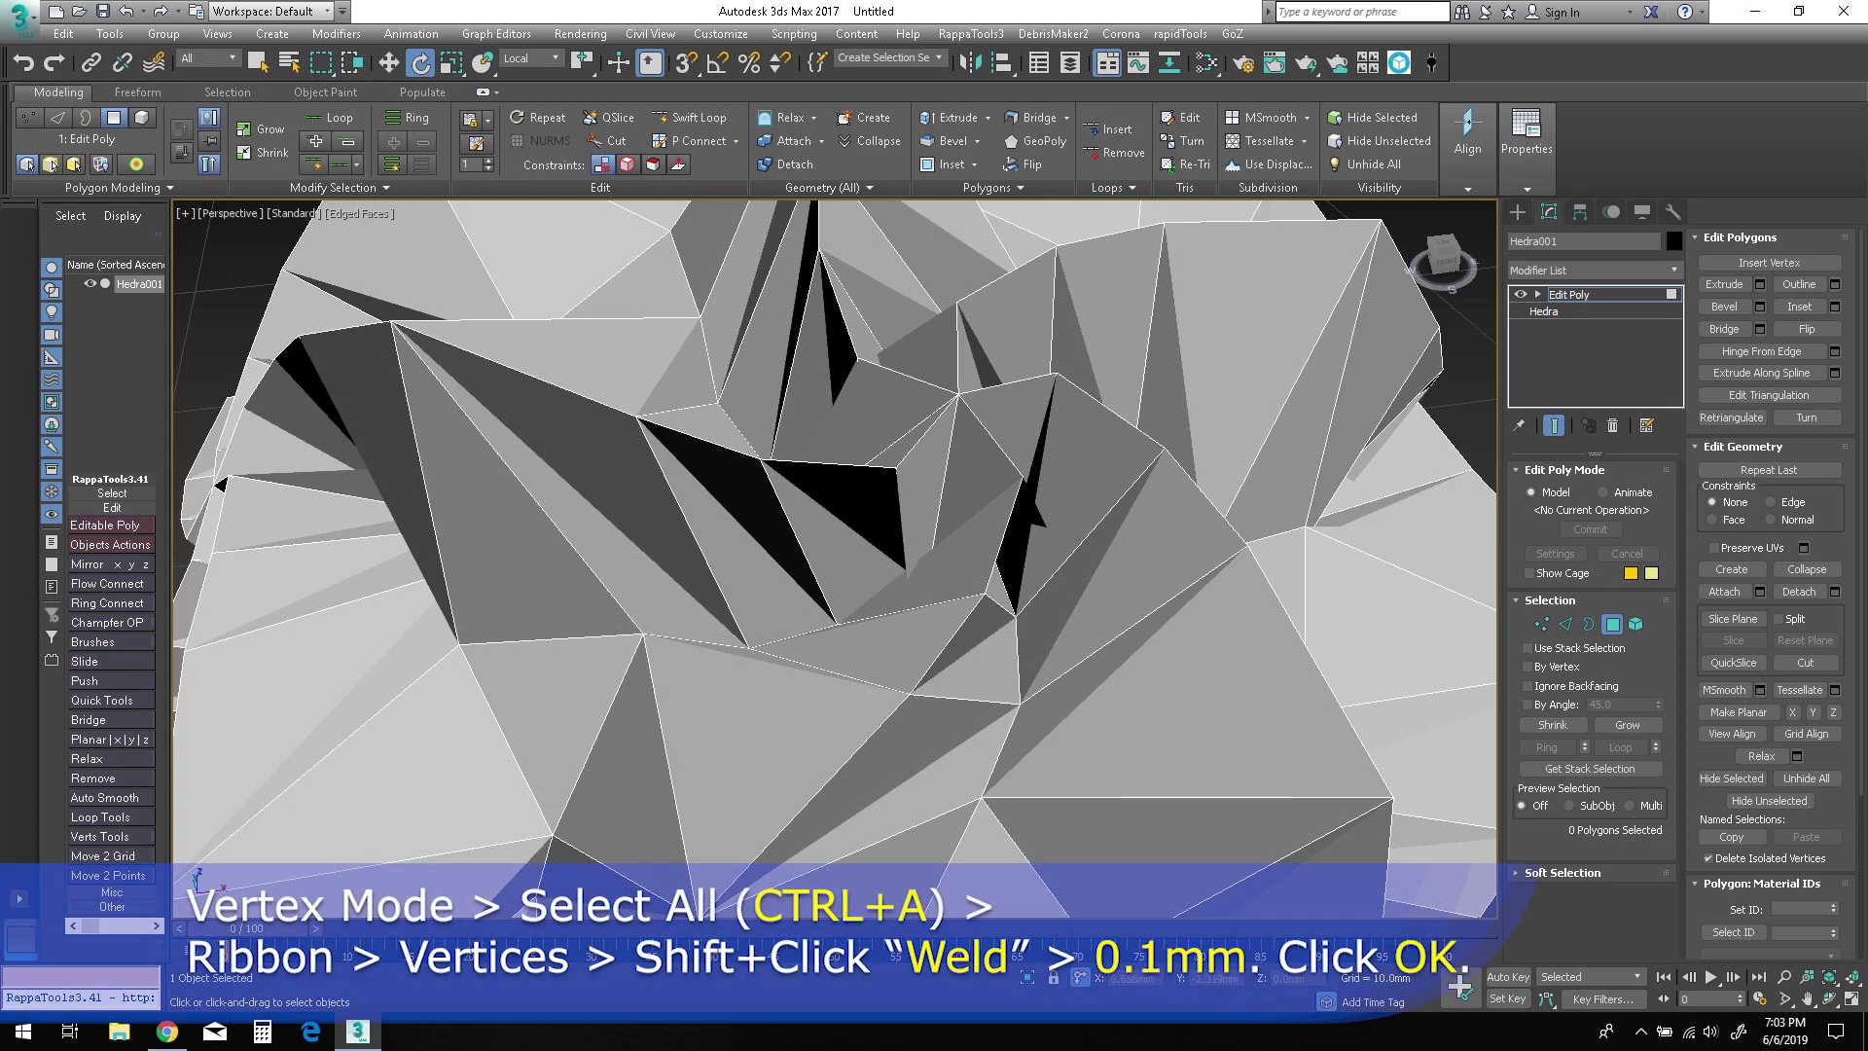
# Select all vertices and weld them at 0.1mm, reducing 762 vertices to 522.
pyautogui.scroll(-5, 1118, 759)
pyautogui.moveTo(1139, 781); pyautogui.dragTo(1067, 676, button='middle')
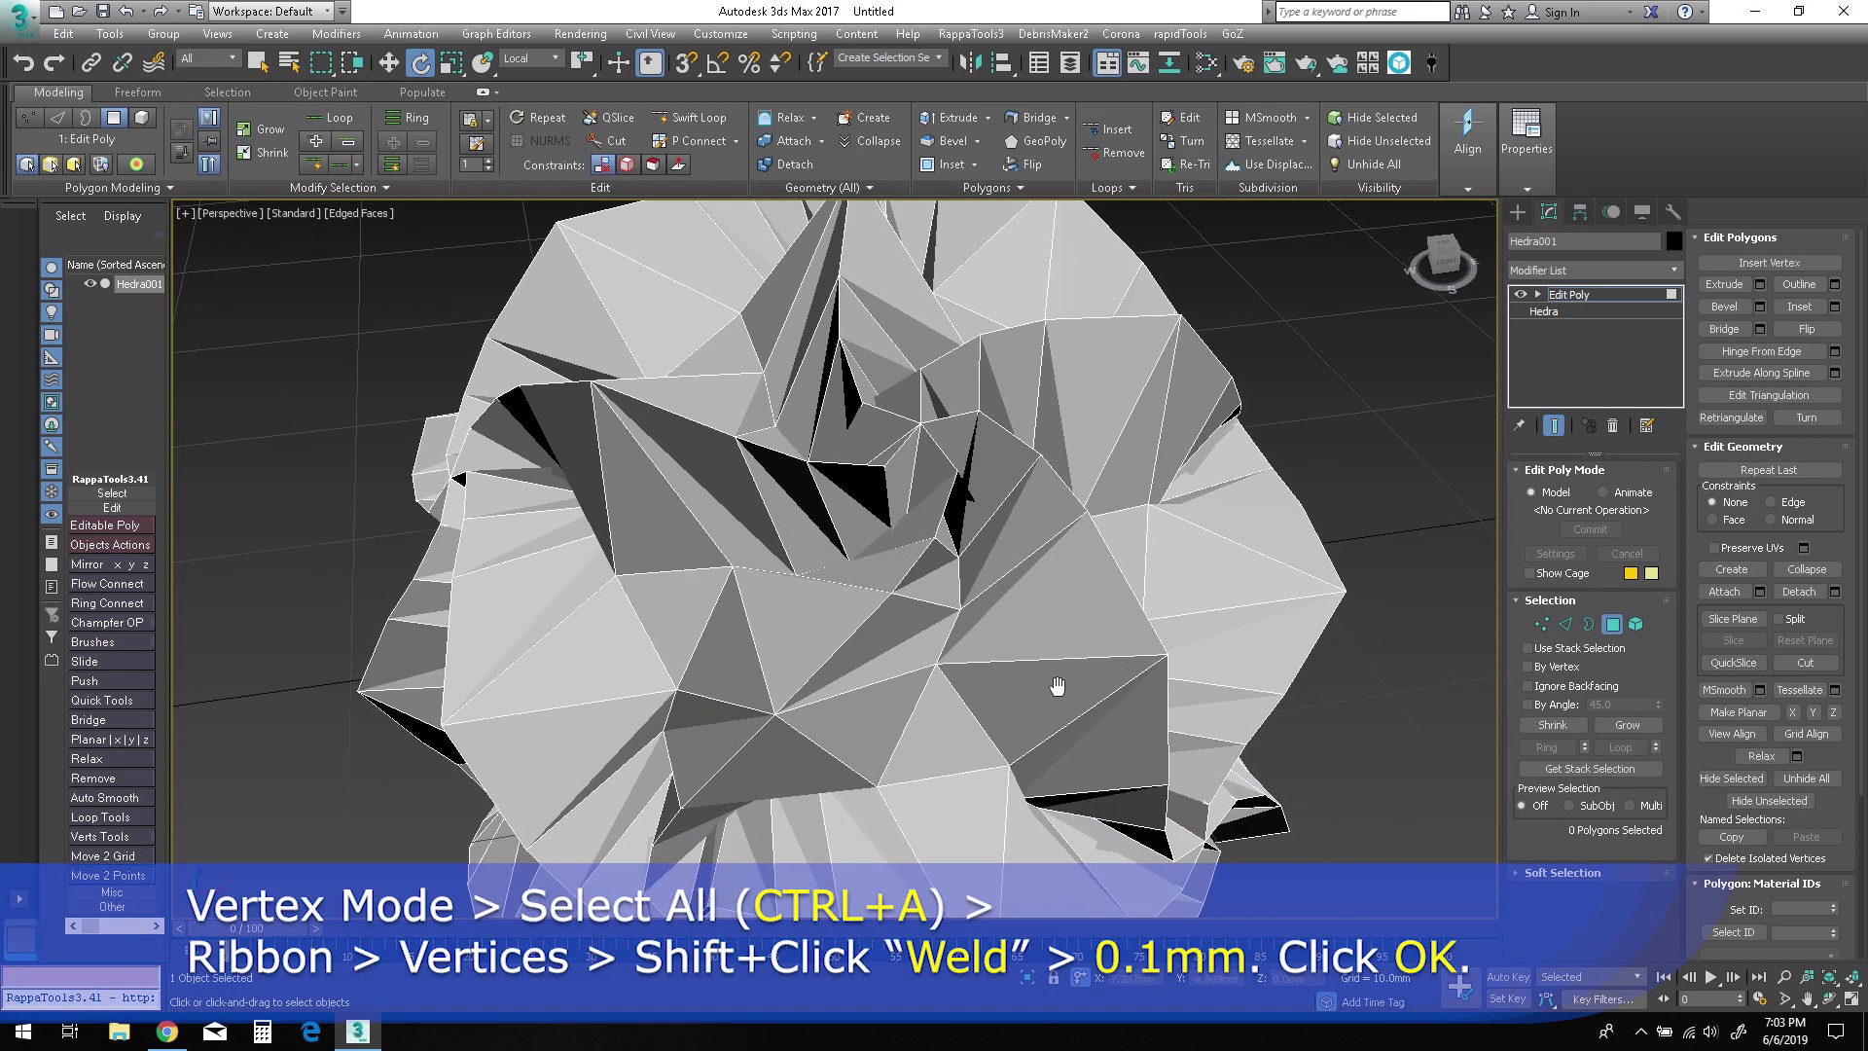
pyautogui.click(1543, 625)
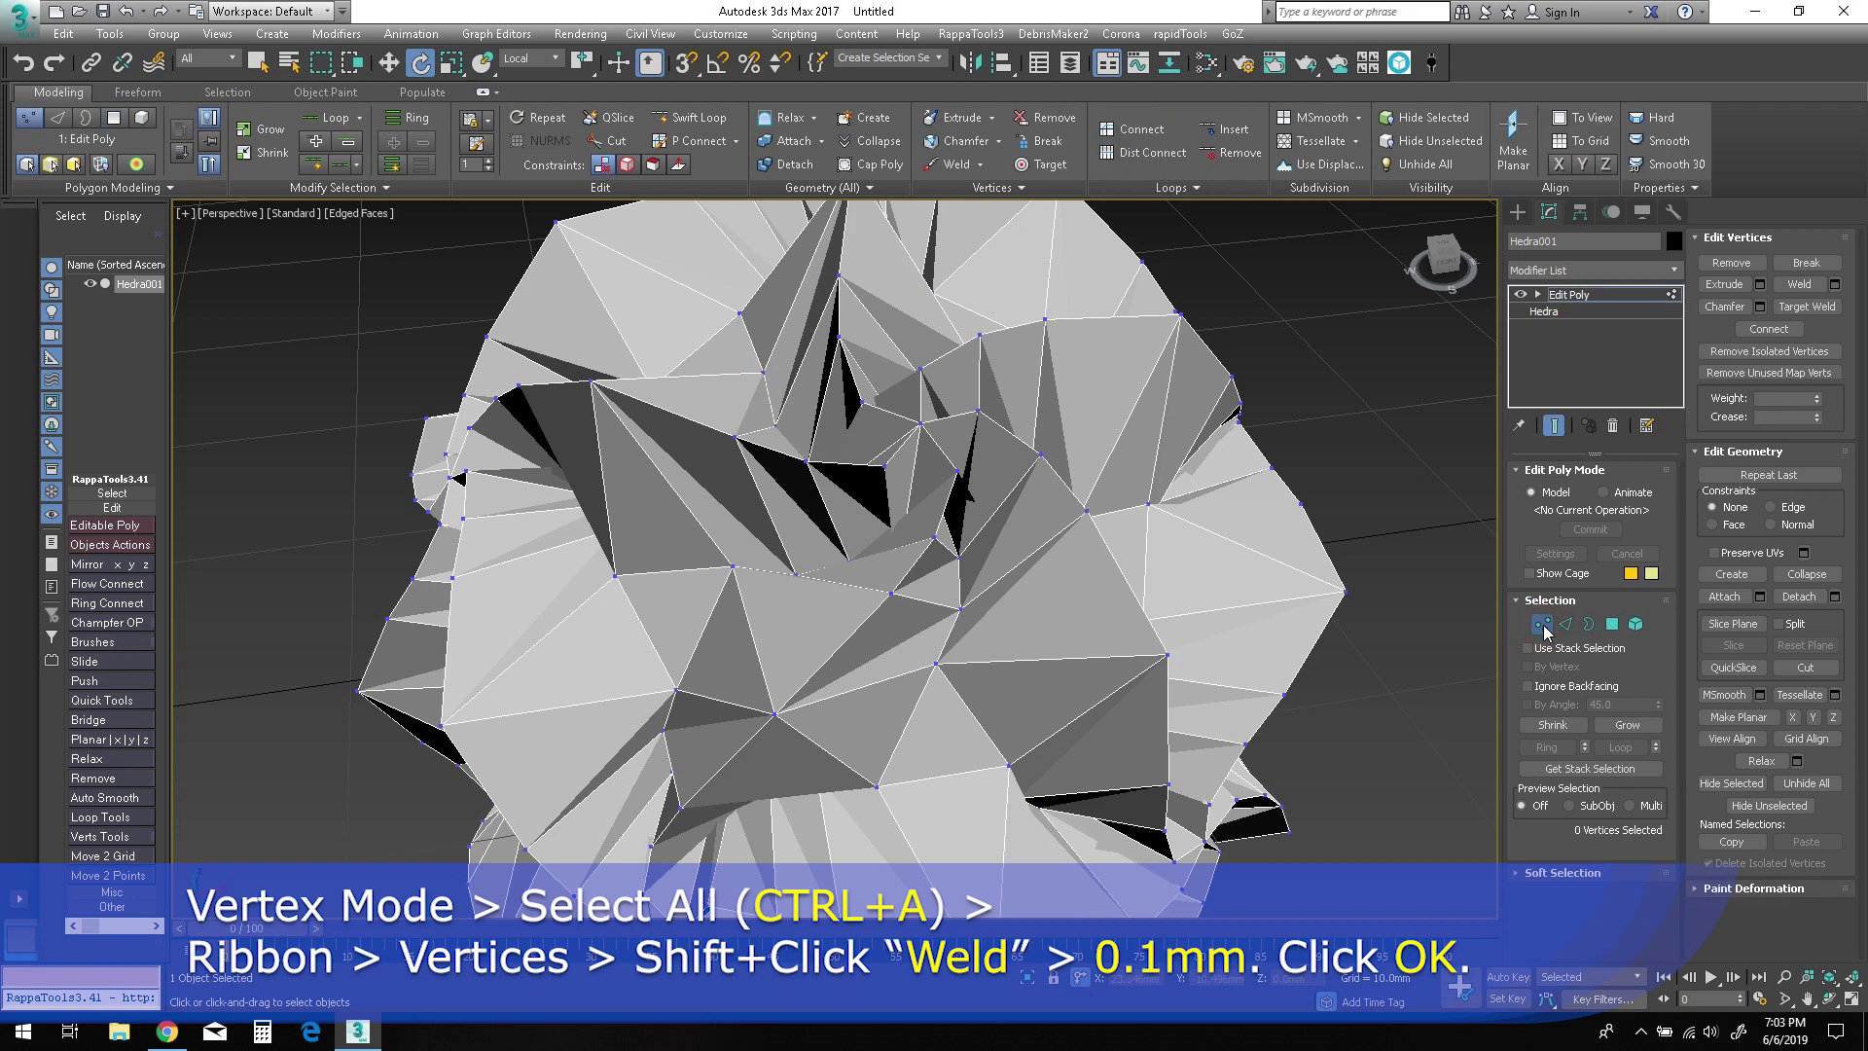
pyautogui.hotkey('ctrl', 'a')
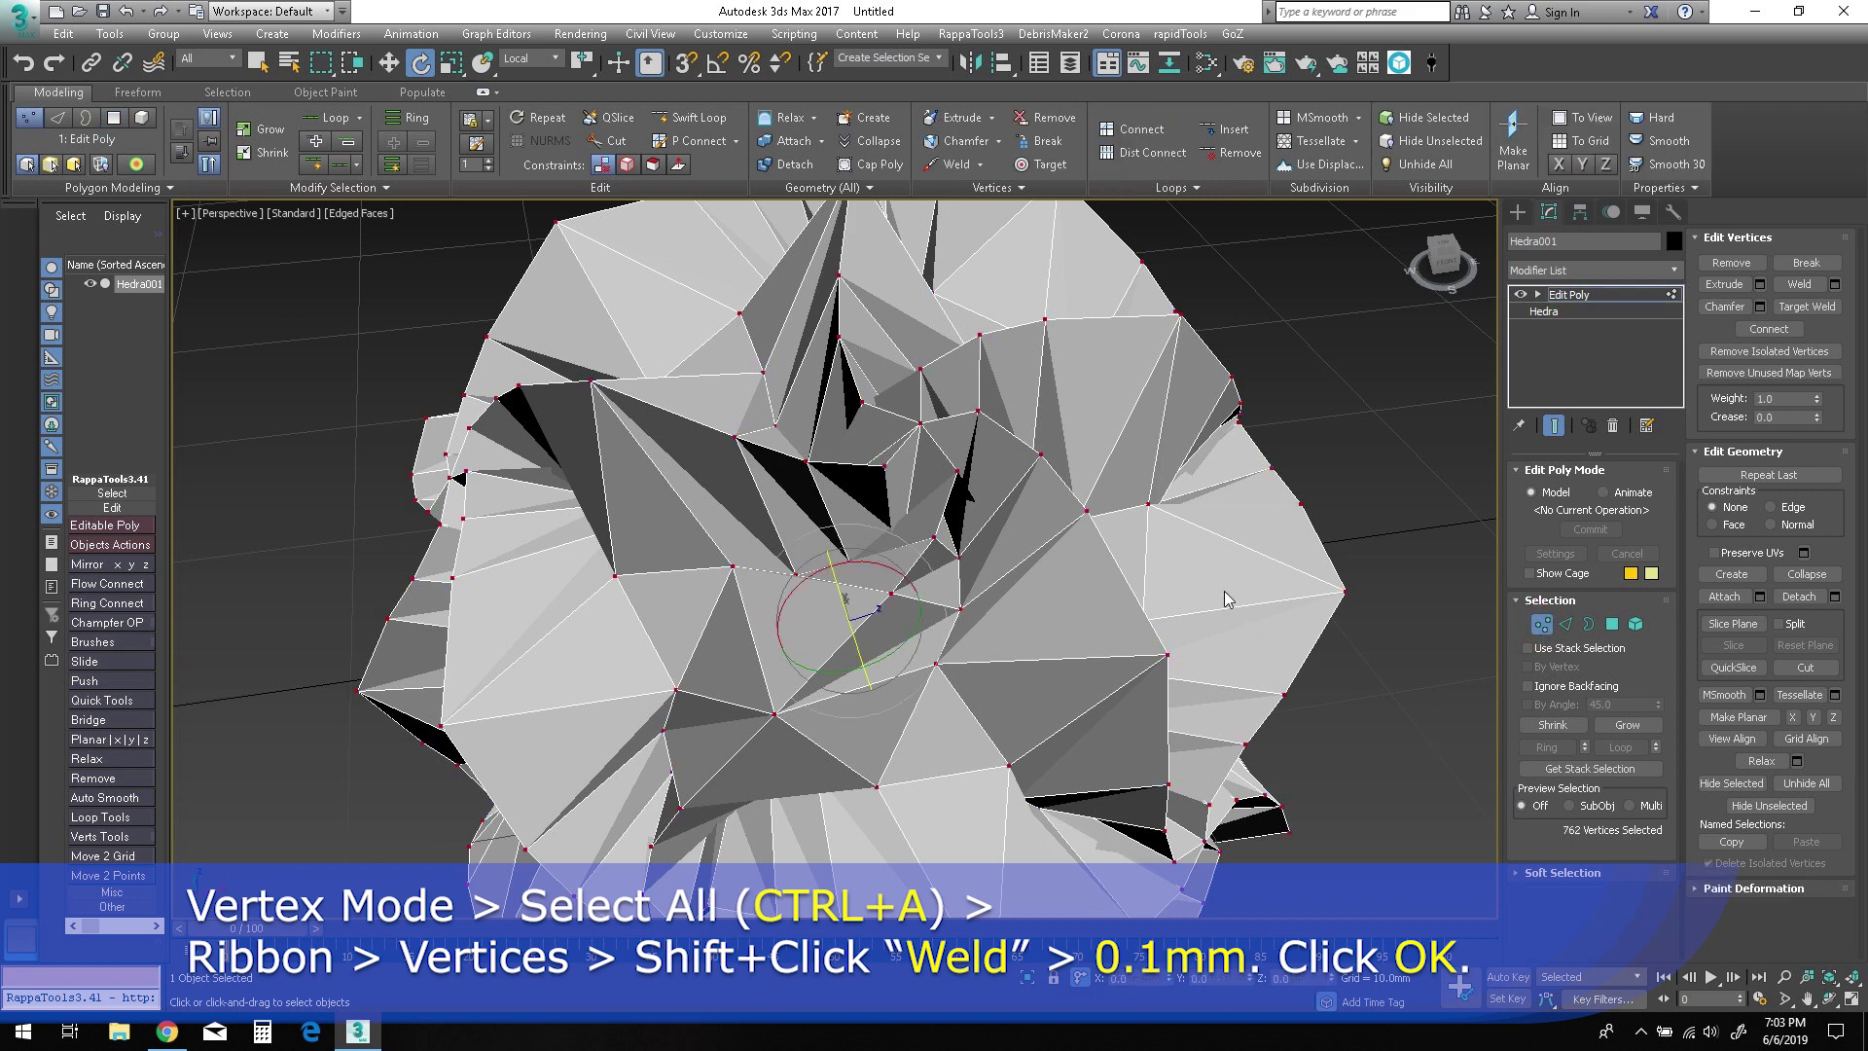
pyautogui.keyDown('shift'); pyautogui.click(925, 167); pyautogui.keyUp('shift')
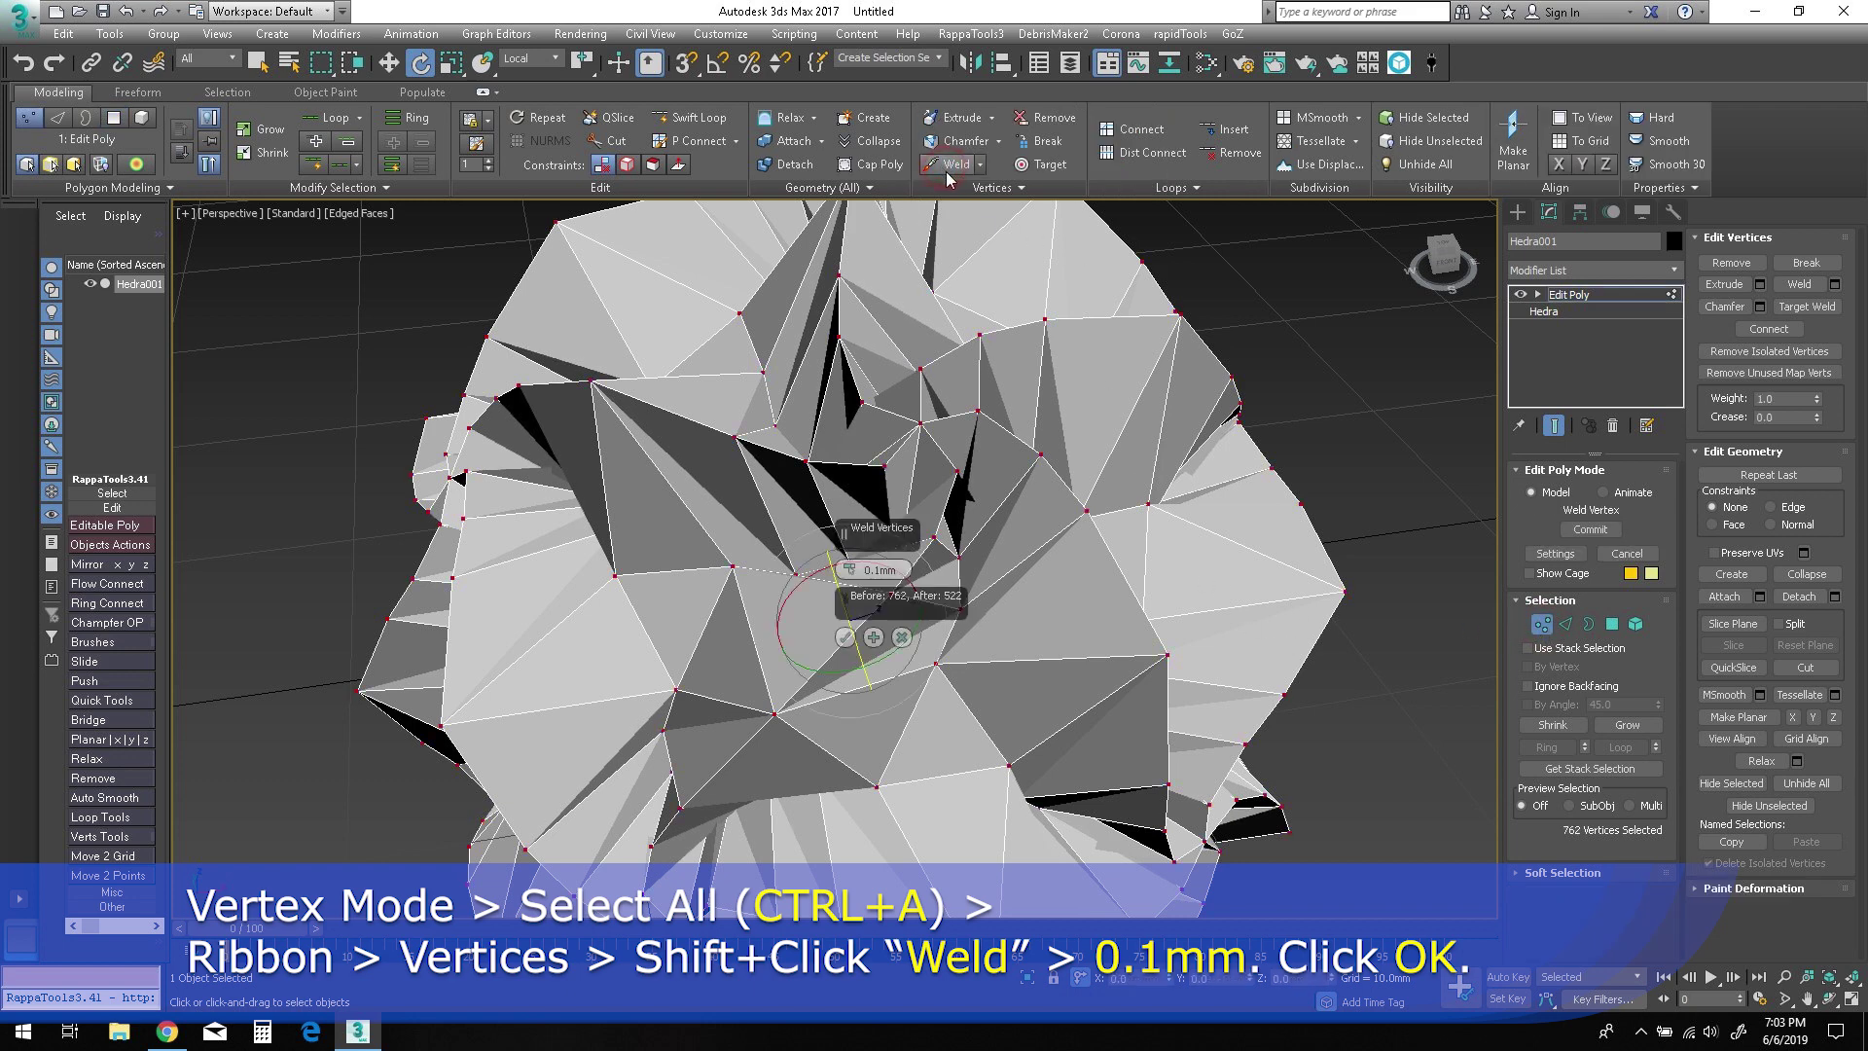
pyautogui.click(844, 639)
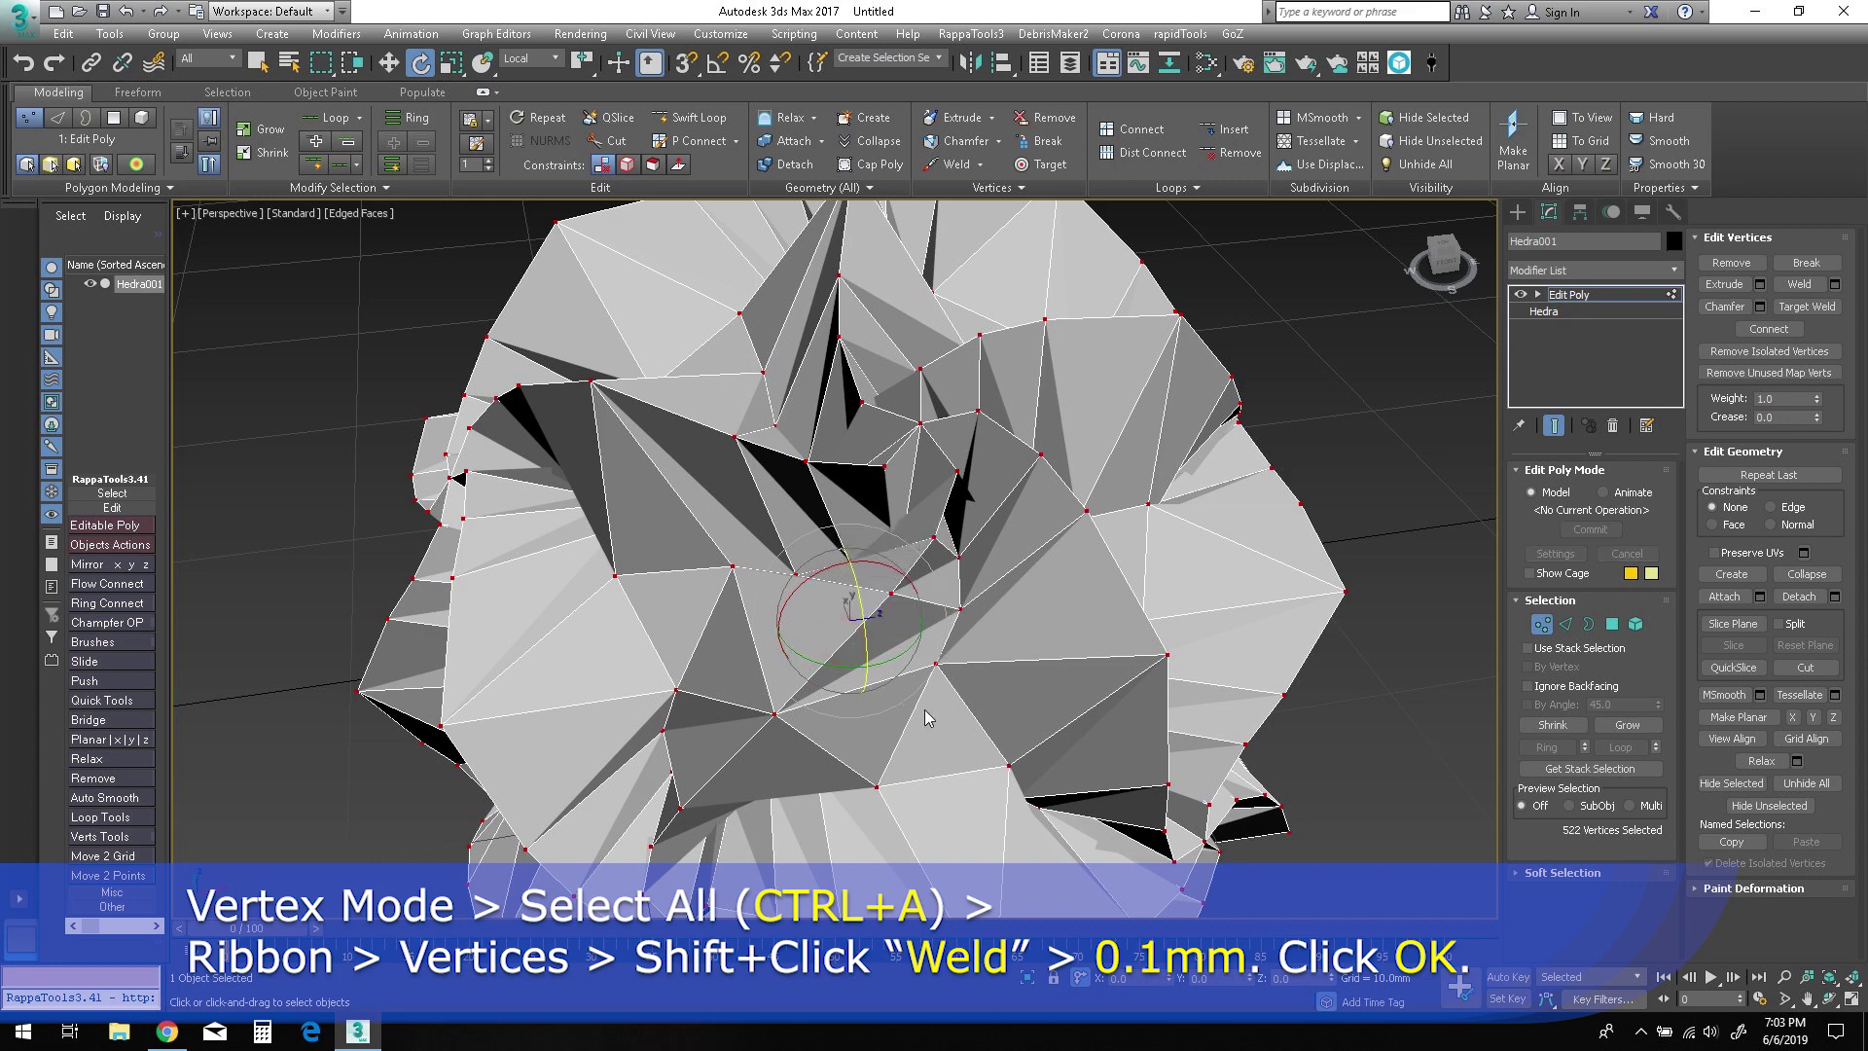
pyautogui.moveTo(1051, 747)
pyautogui.keyDown('alt'); pyautogui.mouseDown(button='middle')
pyautogui.moveTo(1121, 735)
pyautogui.moveTo(1058, 745)
pyautogui.moveTo(1089, 698)
pyautogui.moveTo(1055, 732)
pyautogui.moveTo(1071, 722)
pyautogui.mouseUp(button='middle'); pyautogui.keyUp('alt')
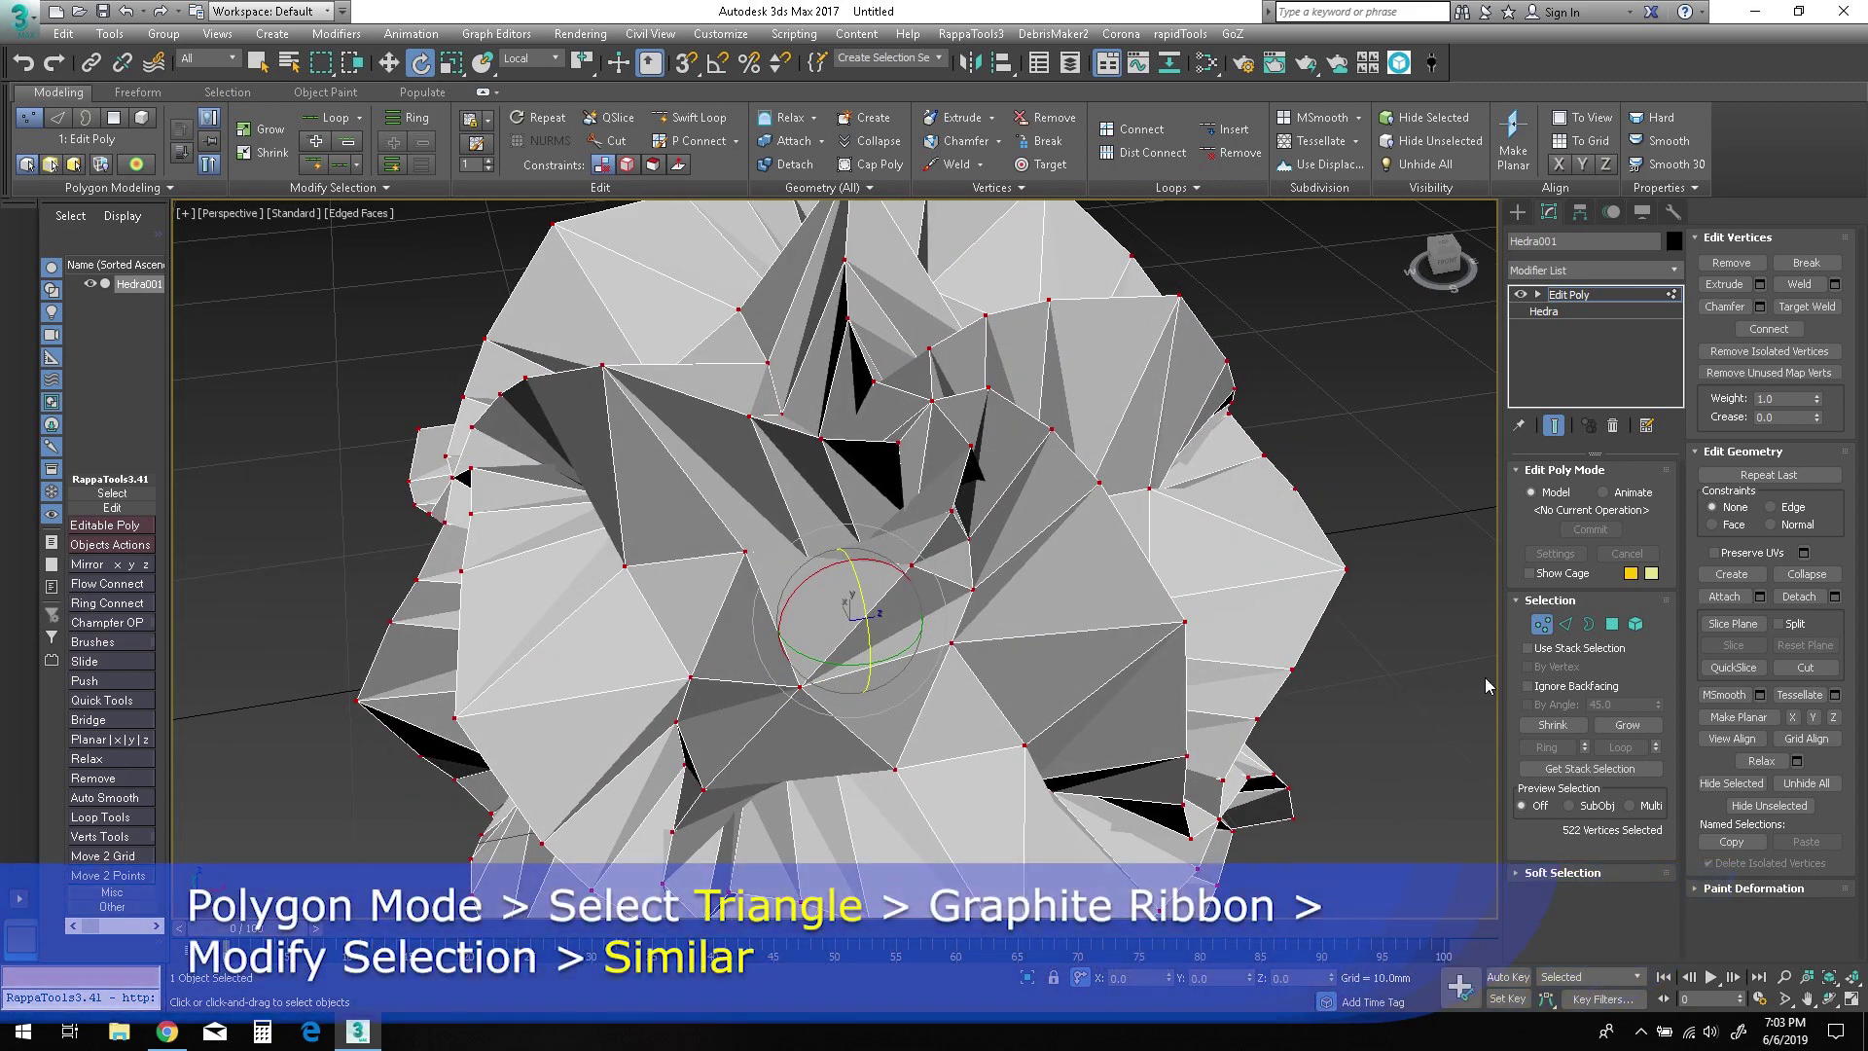
# Pick one triangular cap and use Select Similar to grab all 20 triangles.
pyautogui.click(1612, 624)
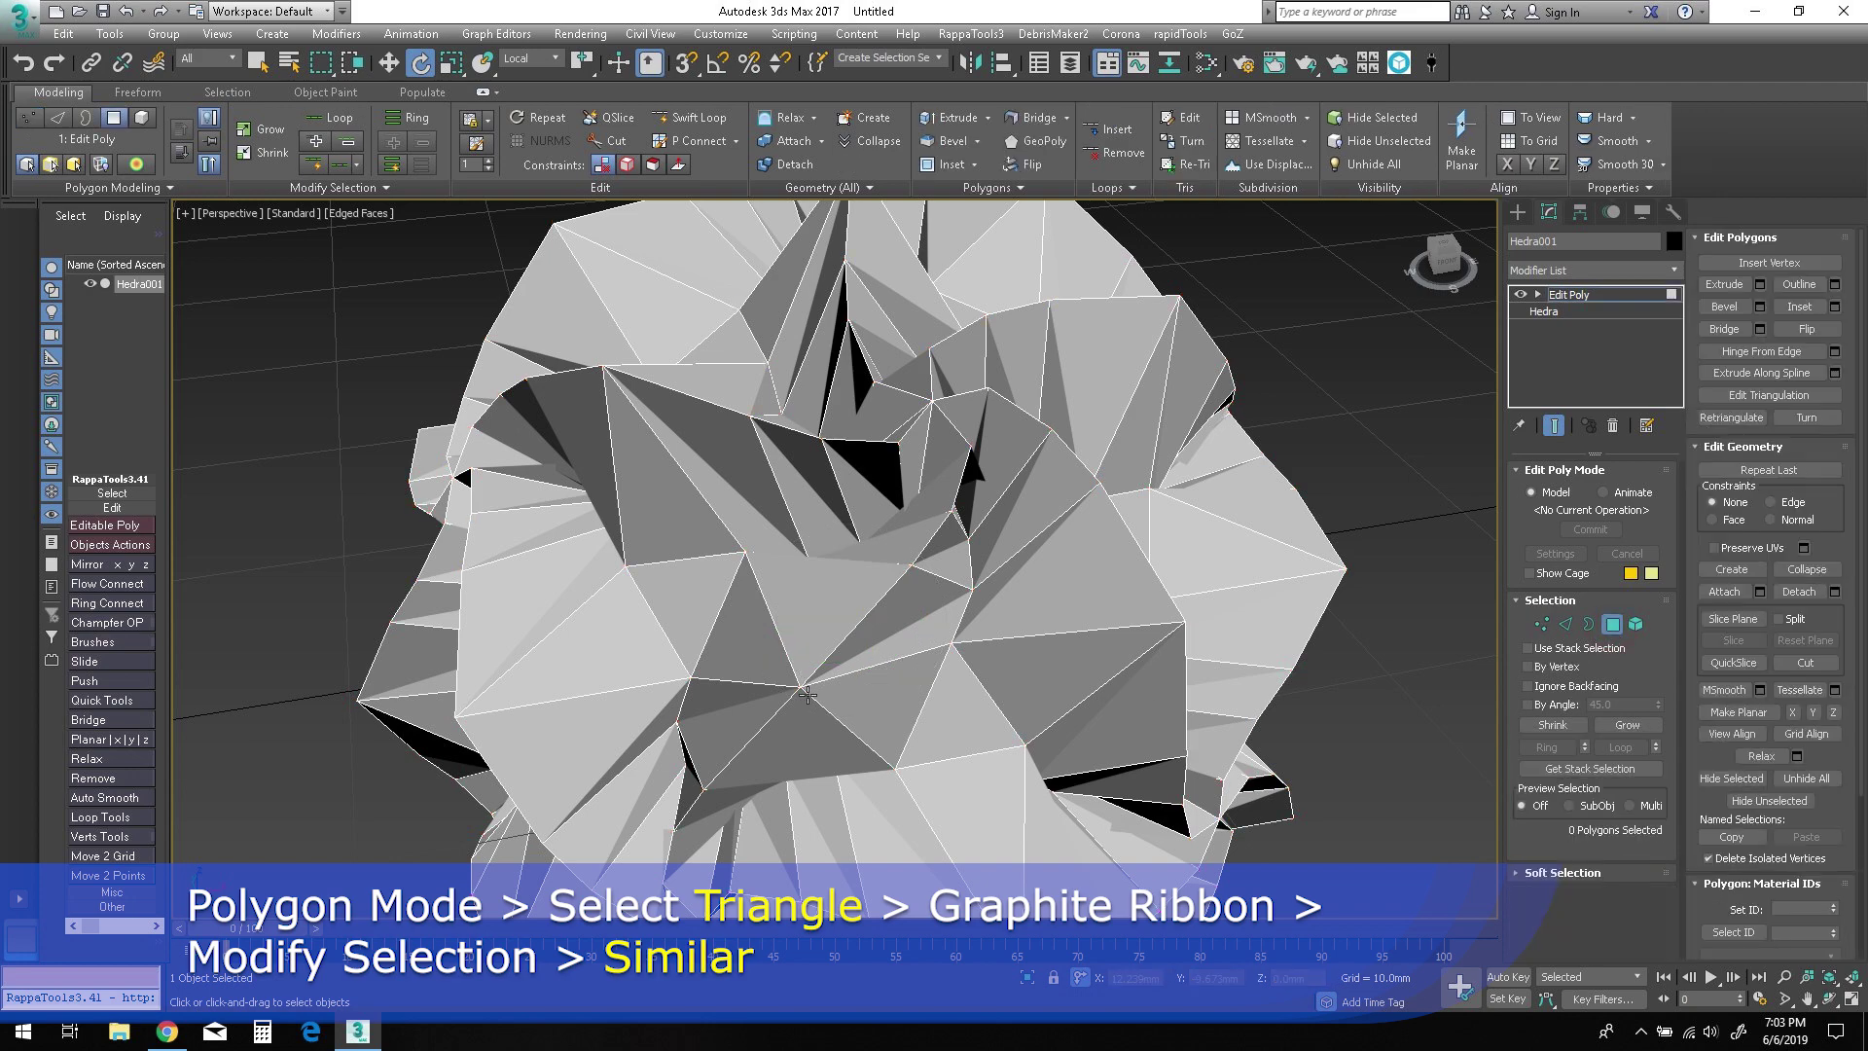
pyautogui.click(689, 611)
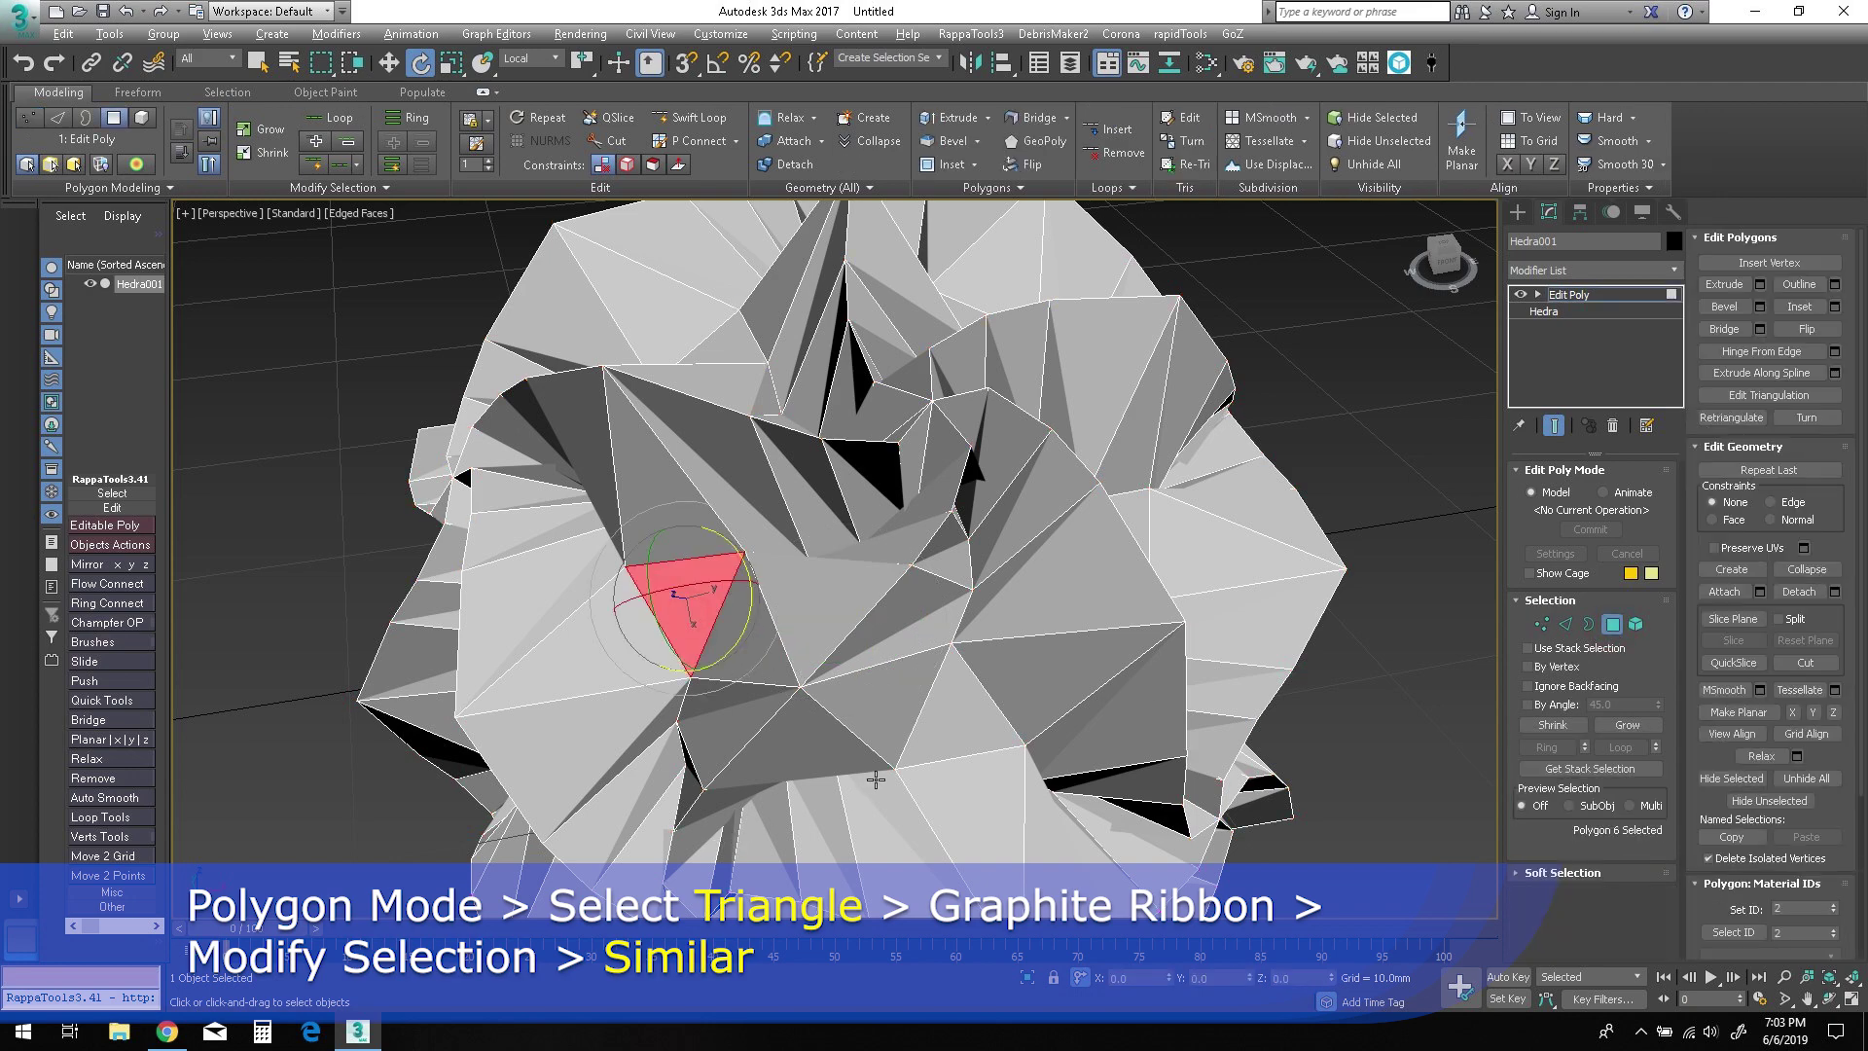
pyautogui.moveTo(875, 784)
pyautogui.keyDown('alt'); pyautogui.mouseDown(button='middle')
pyautogui.moveTo(924, 782)
pyautogui.moveTo(850, 789)
pyautogui.mouseUp(button='middle'); pyautogui.keyUp('alt')
pyautogui.click(383, 188)
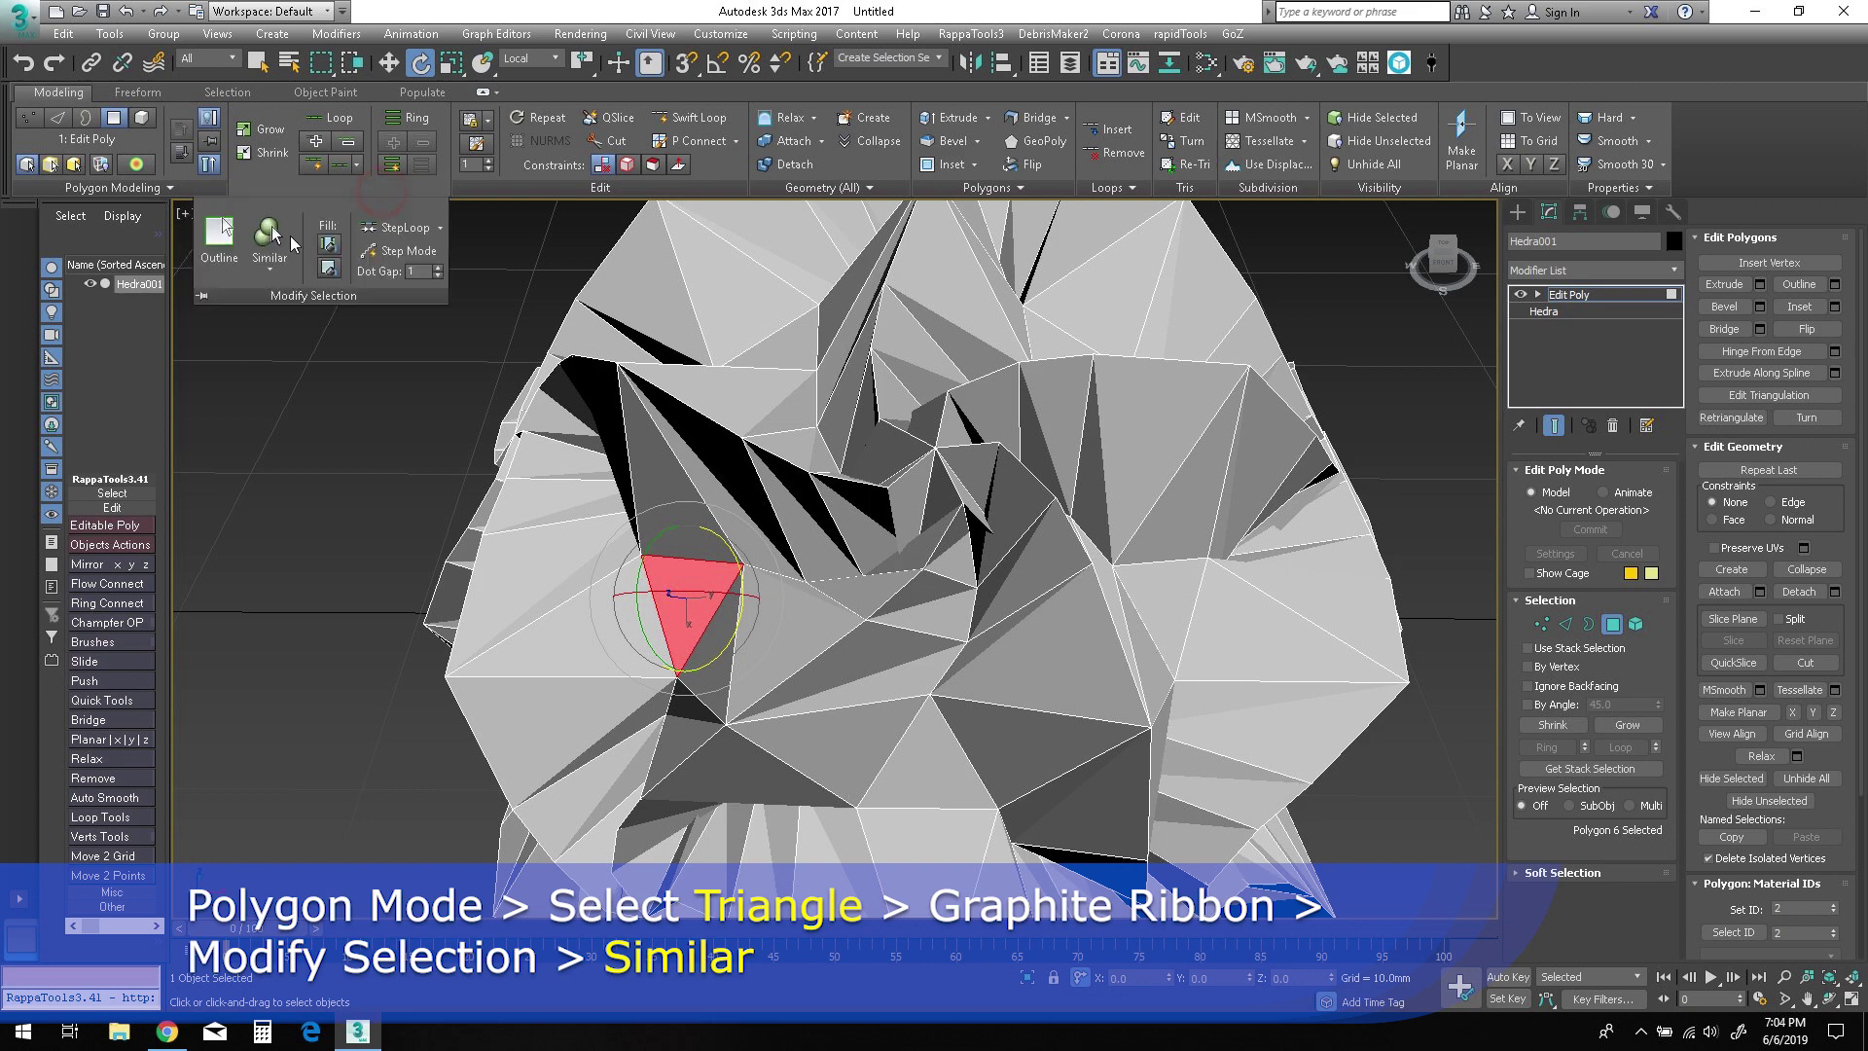
pyautogui.click(269, 236)
pyautogui.keyDown('alt'); pyautogui.moveTo(980, 776); pyautogui.dragTo(1038, 810, button='middle'); pyautogui.keyUp('alt')
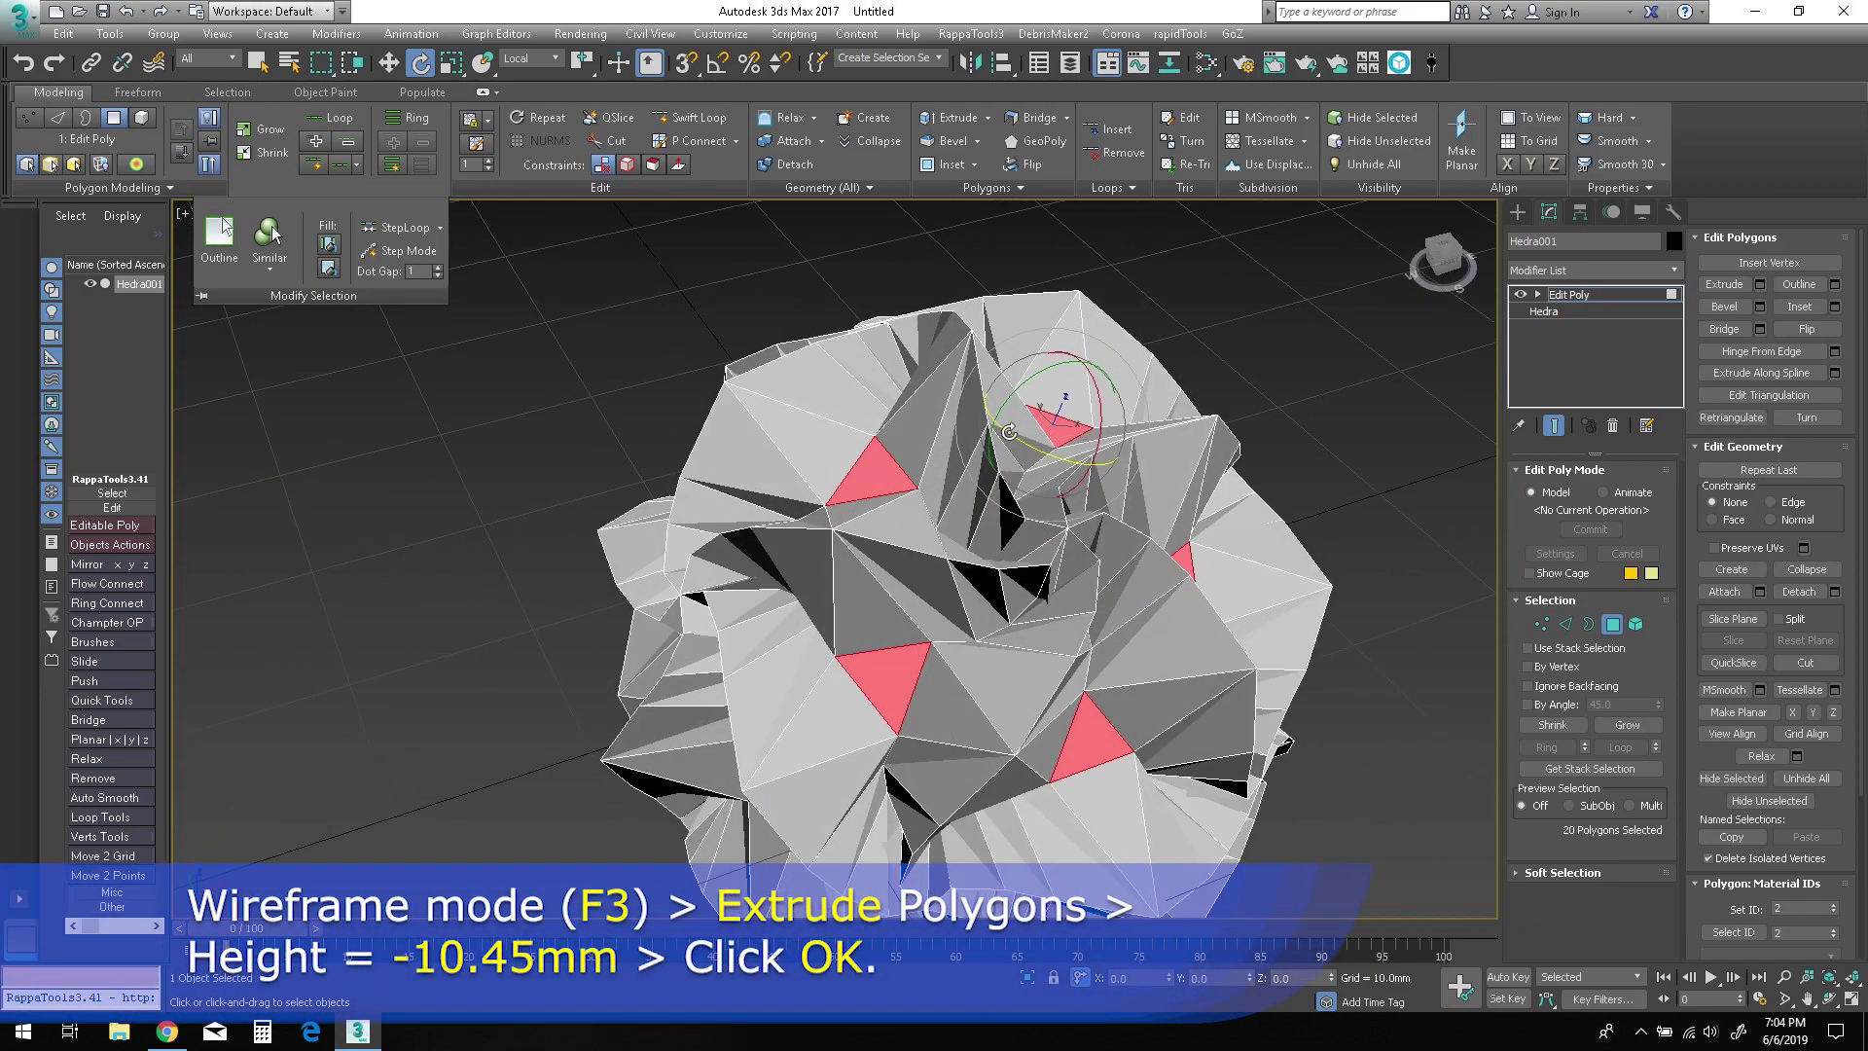
# Extrude the 20 triangle caps inward to a height of -10.453mm in wireframe view.
pyautogui.press('F3')
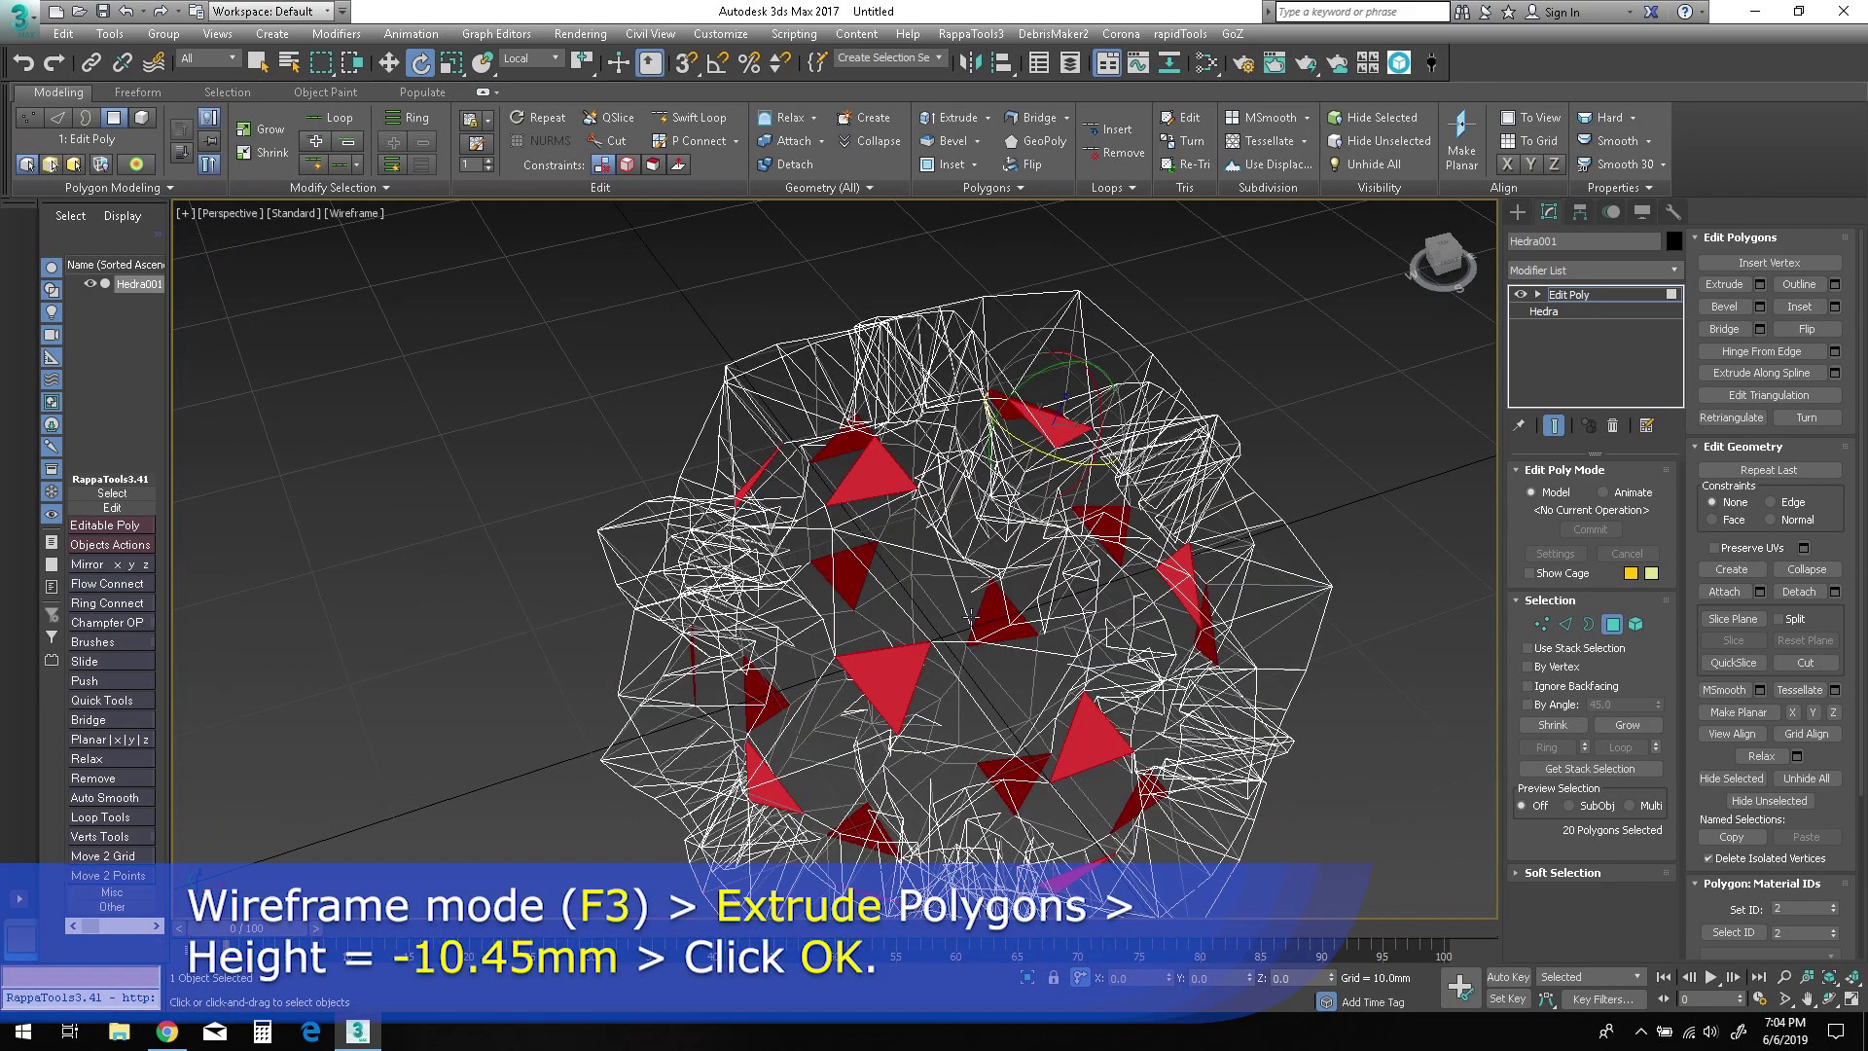
pyautogui.scroll(3, 981, 657)
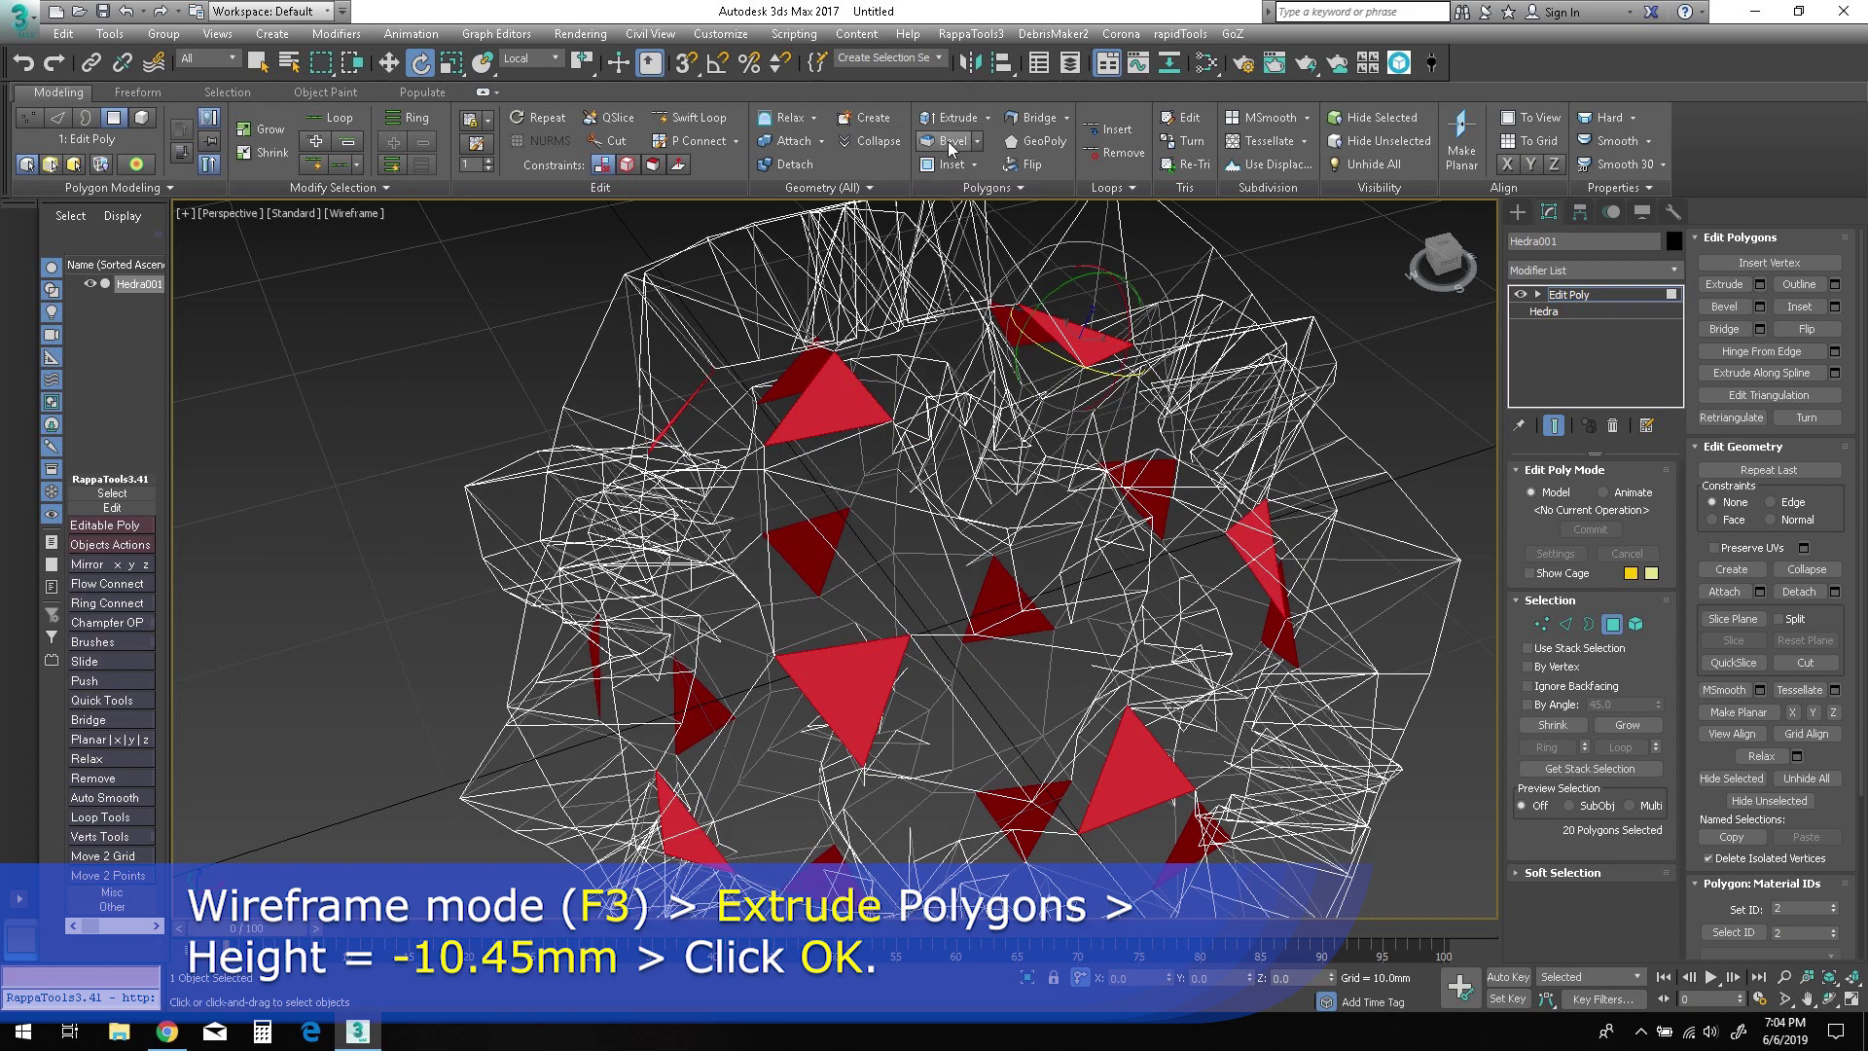
pyautogui.keyDown('shift'); pyautogui.click(956, 119); pyautogui.keyUp('shift')
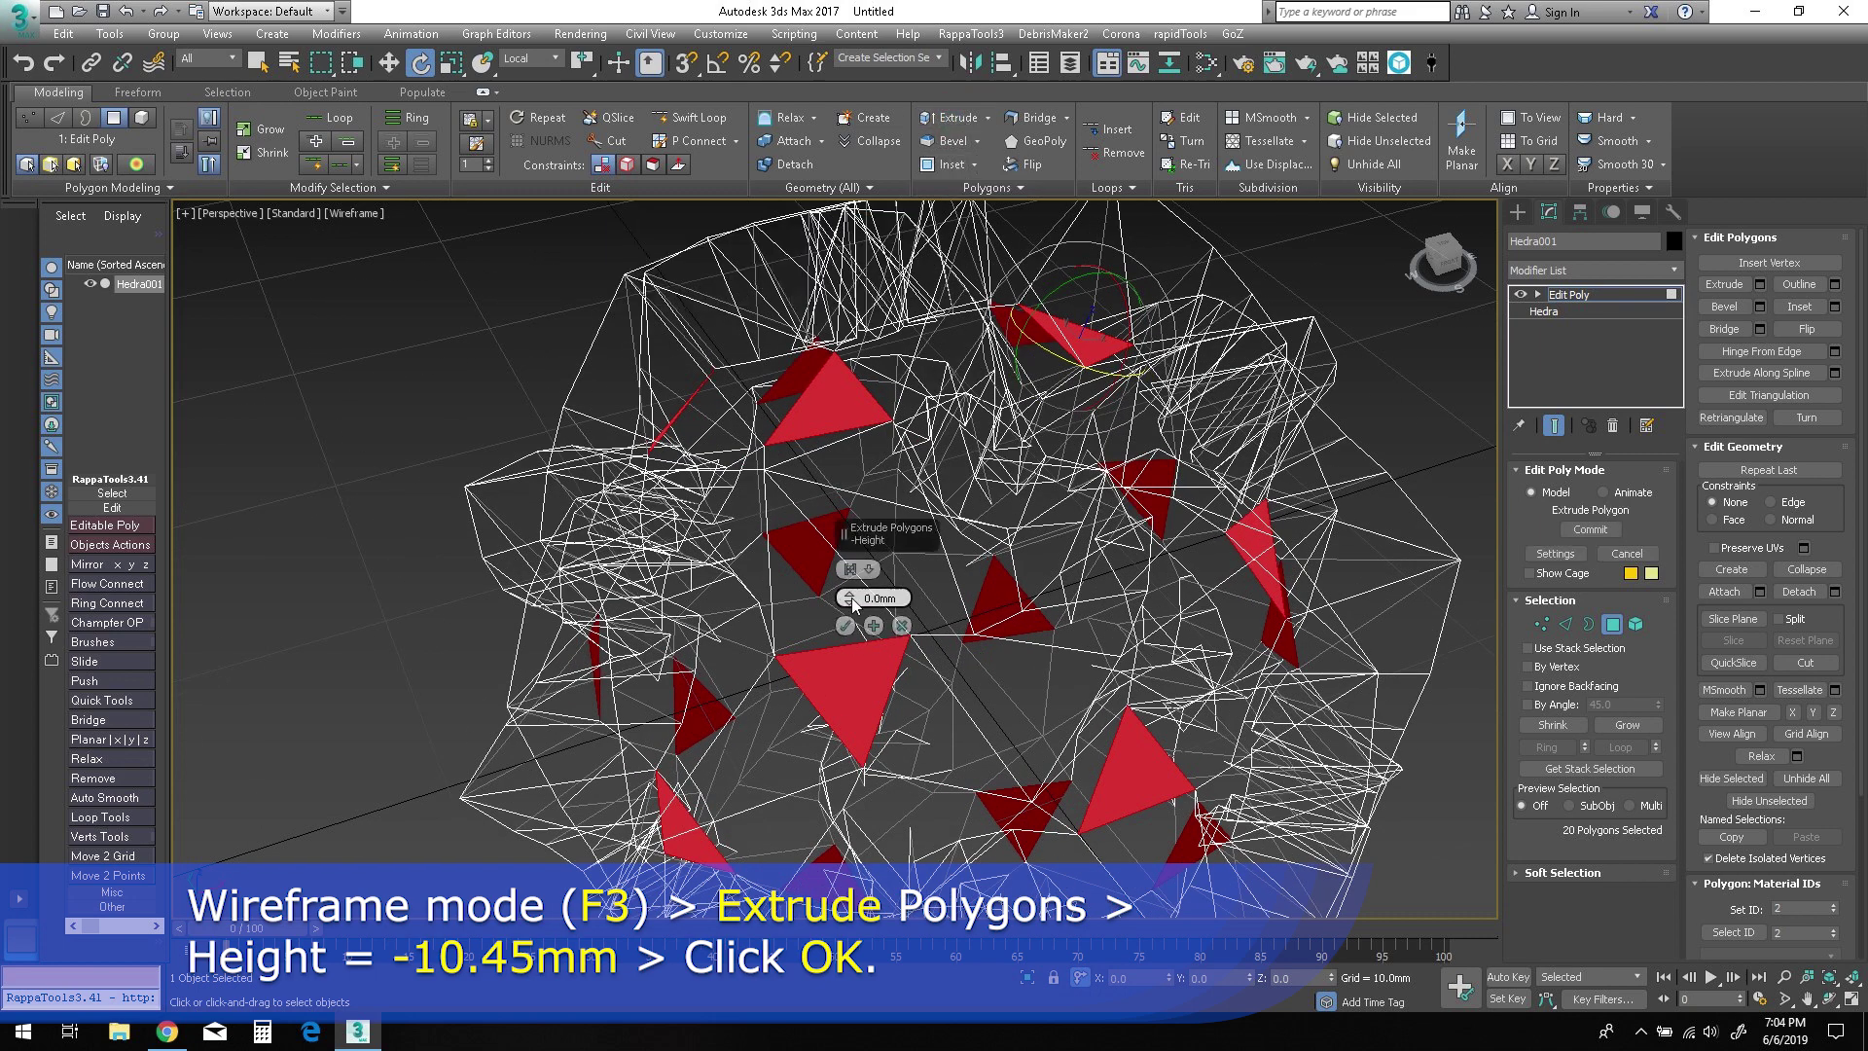
pyautogui.moveTo(849, 598); pyautogui.dragTo(858, 693)
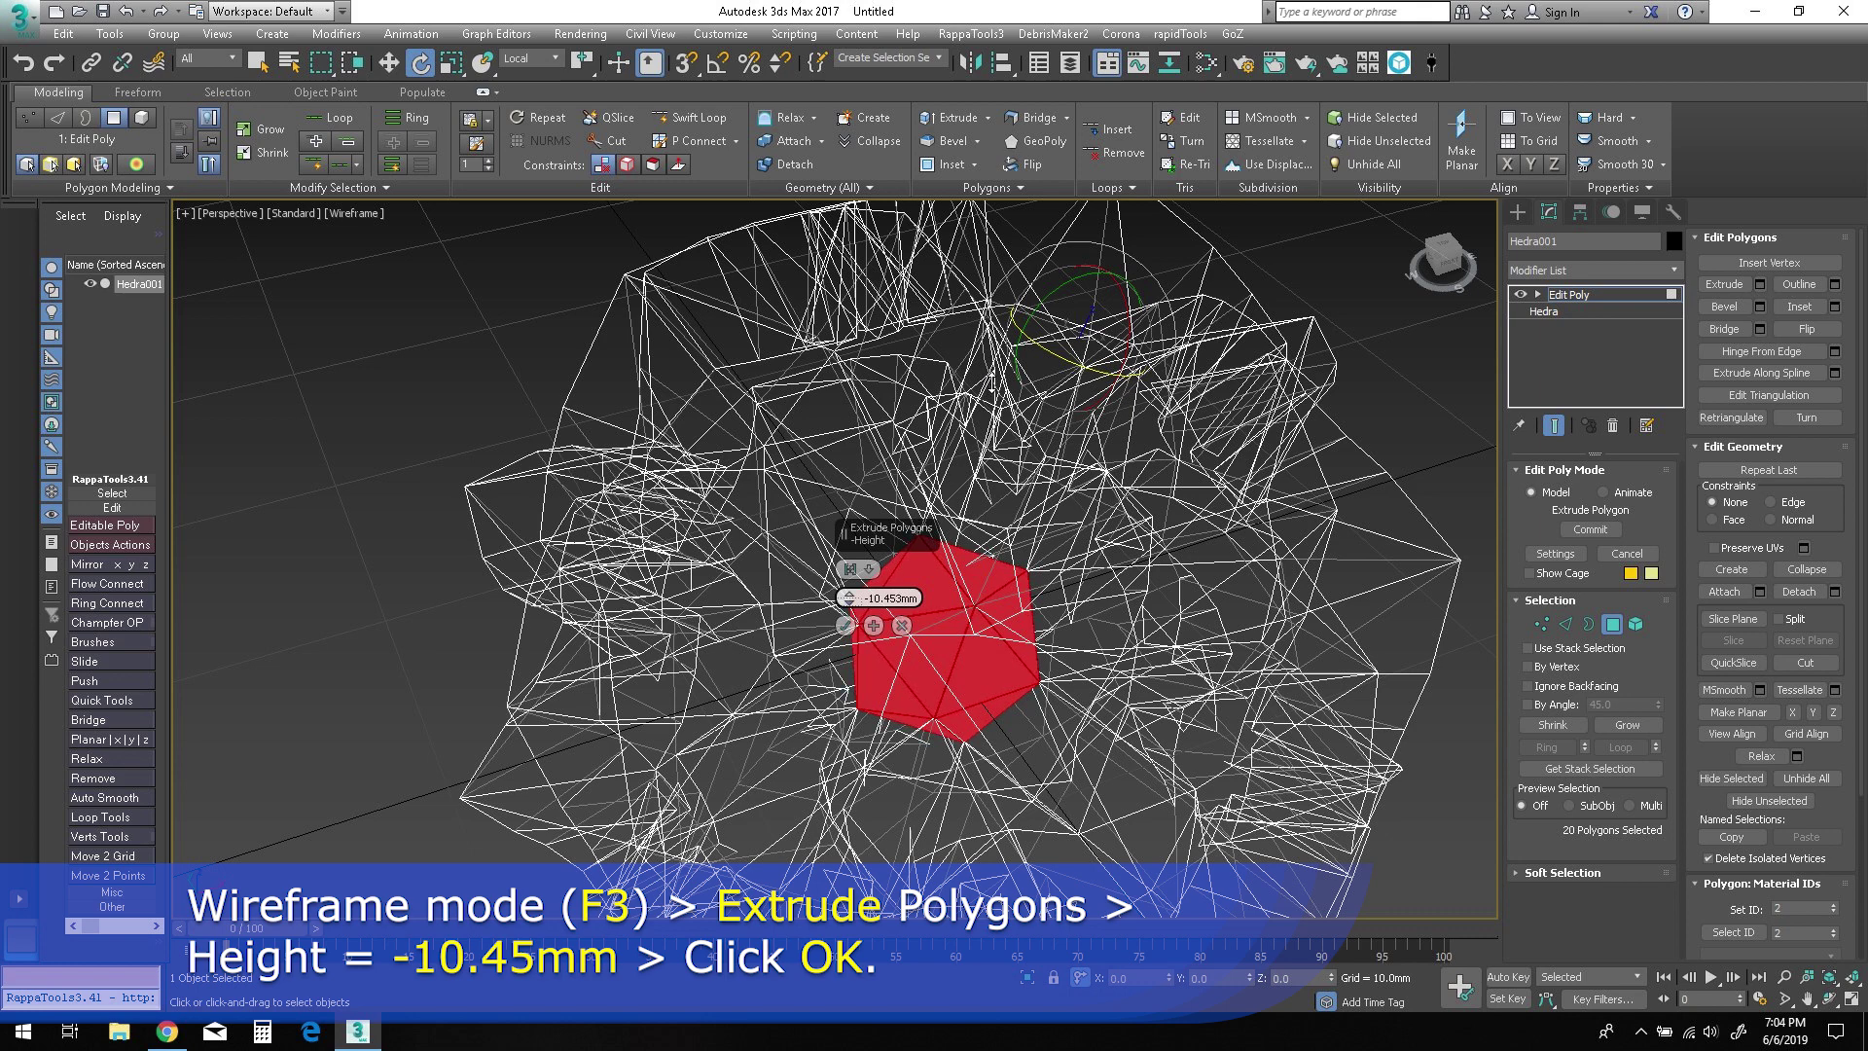
pyautogui.scroll(3, 944, 744)
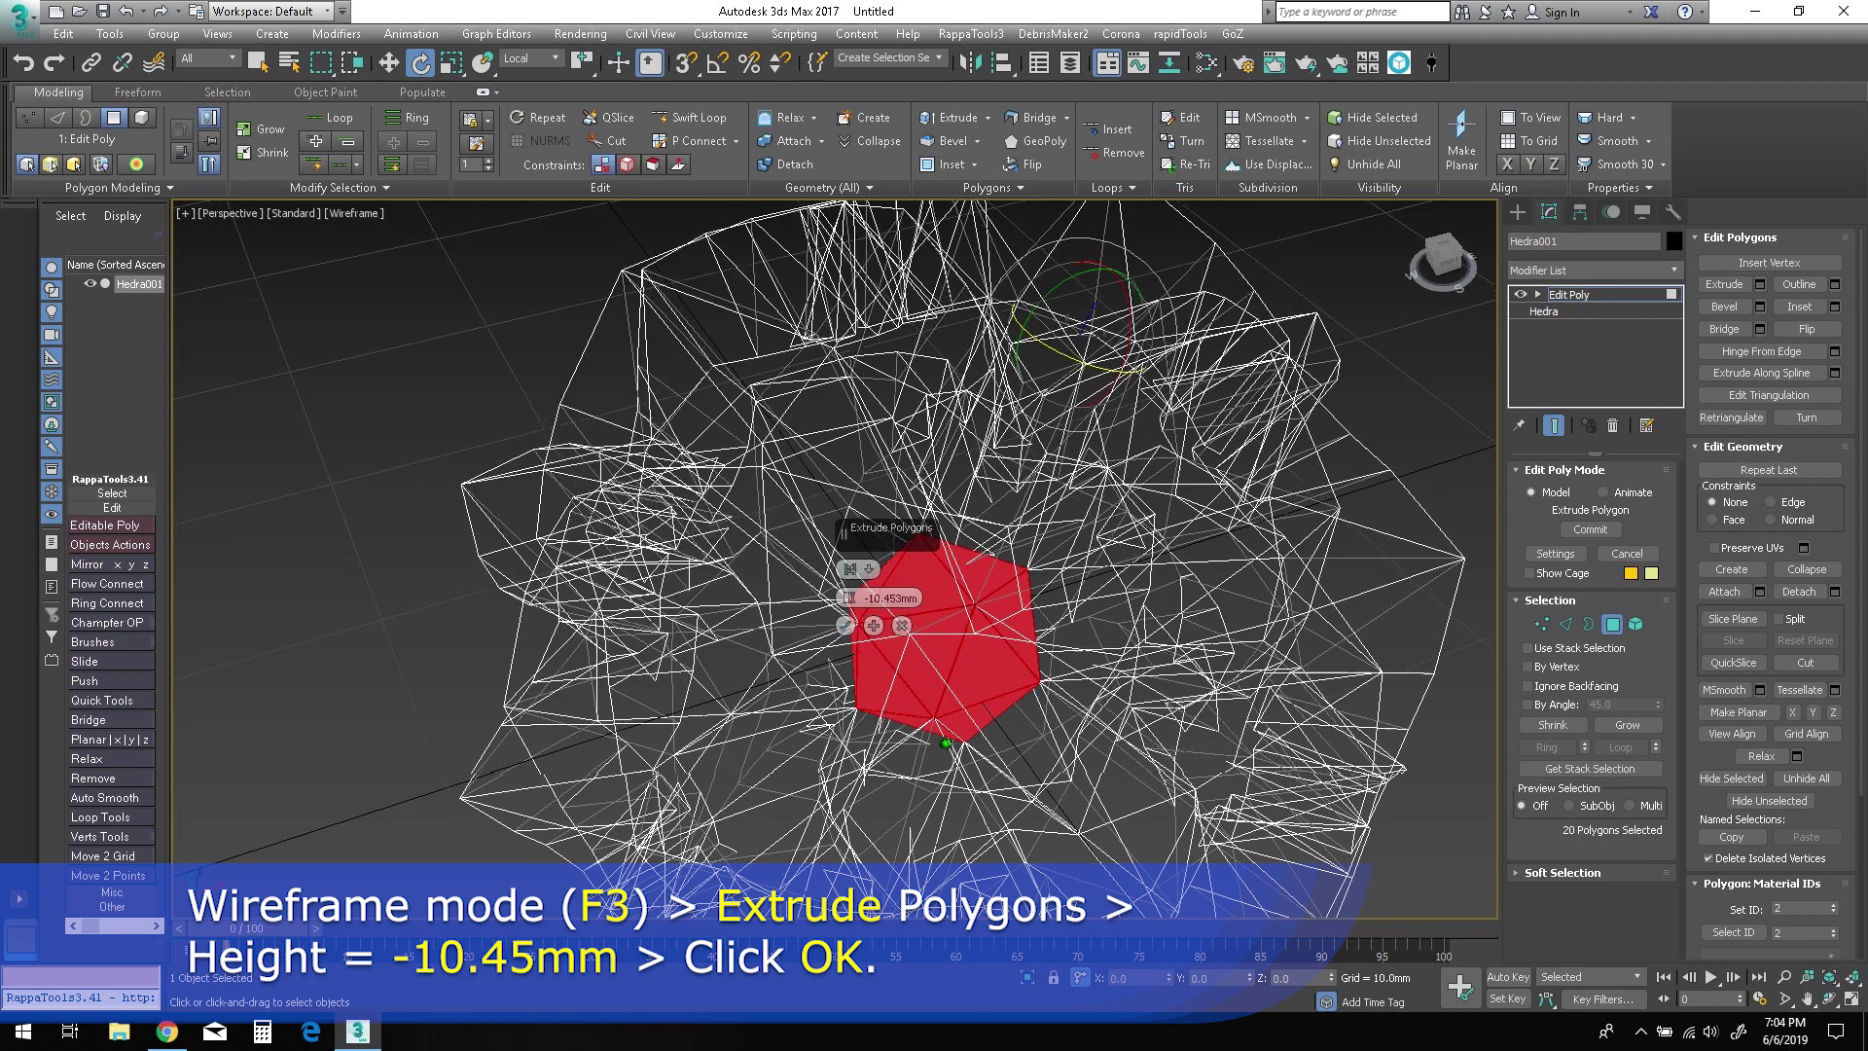
pyautogui.scroll(2, 945, 744)
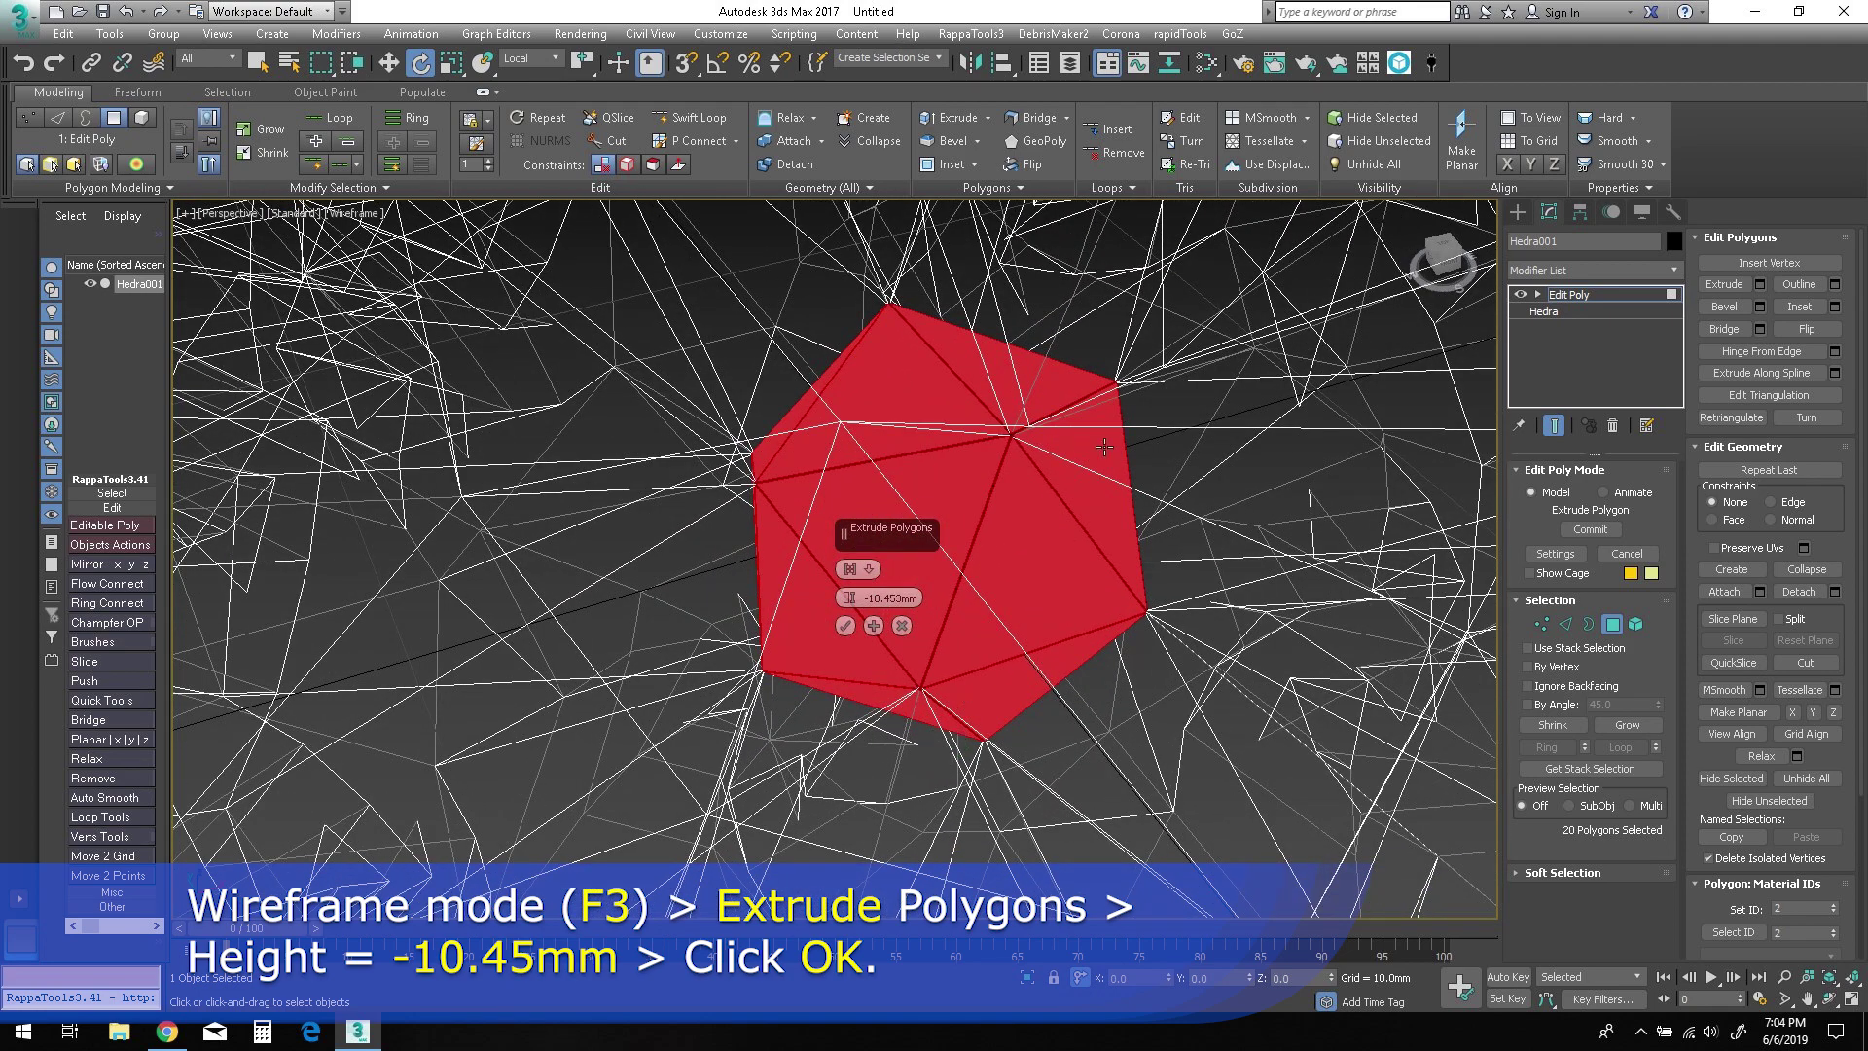
# Commit the inward cap extrusion, undoing an accidental single-triangle selection.
pyautogui.click(844, 628)
pyautogui.click(875, 625)
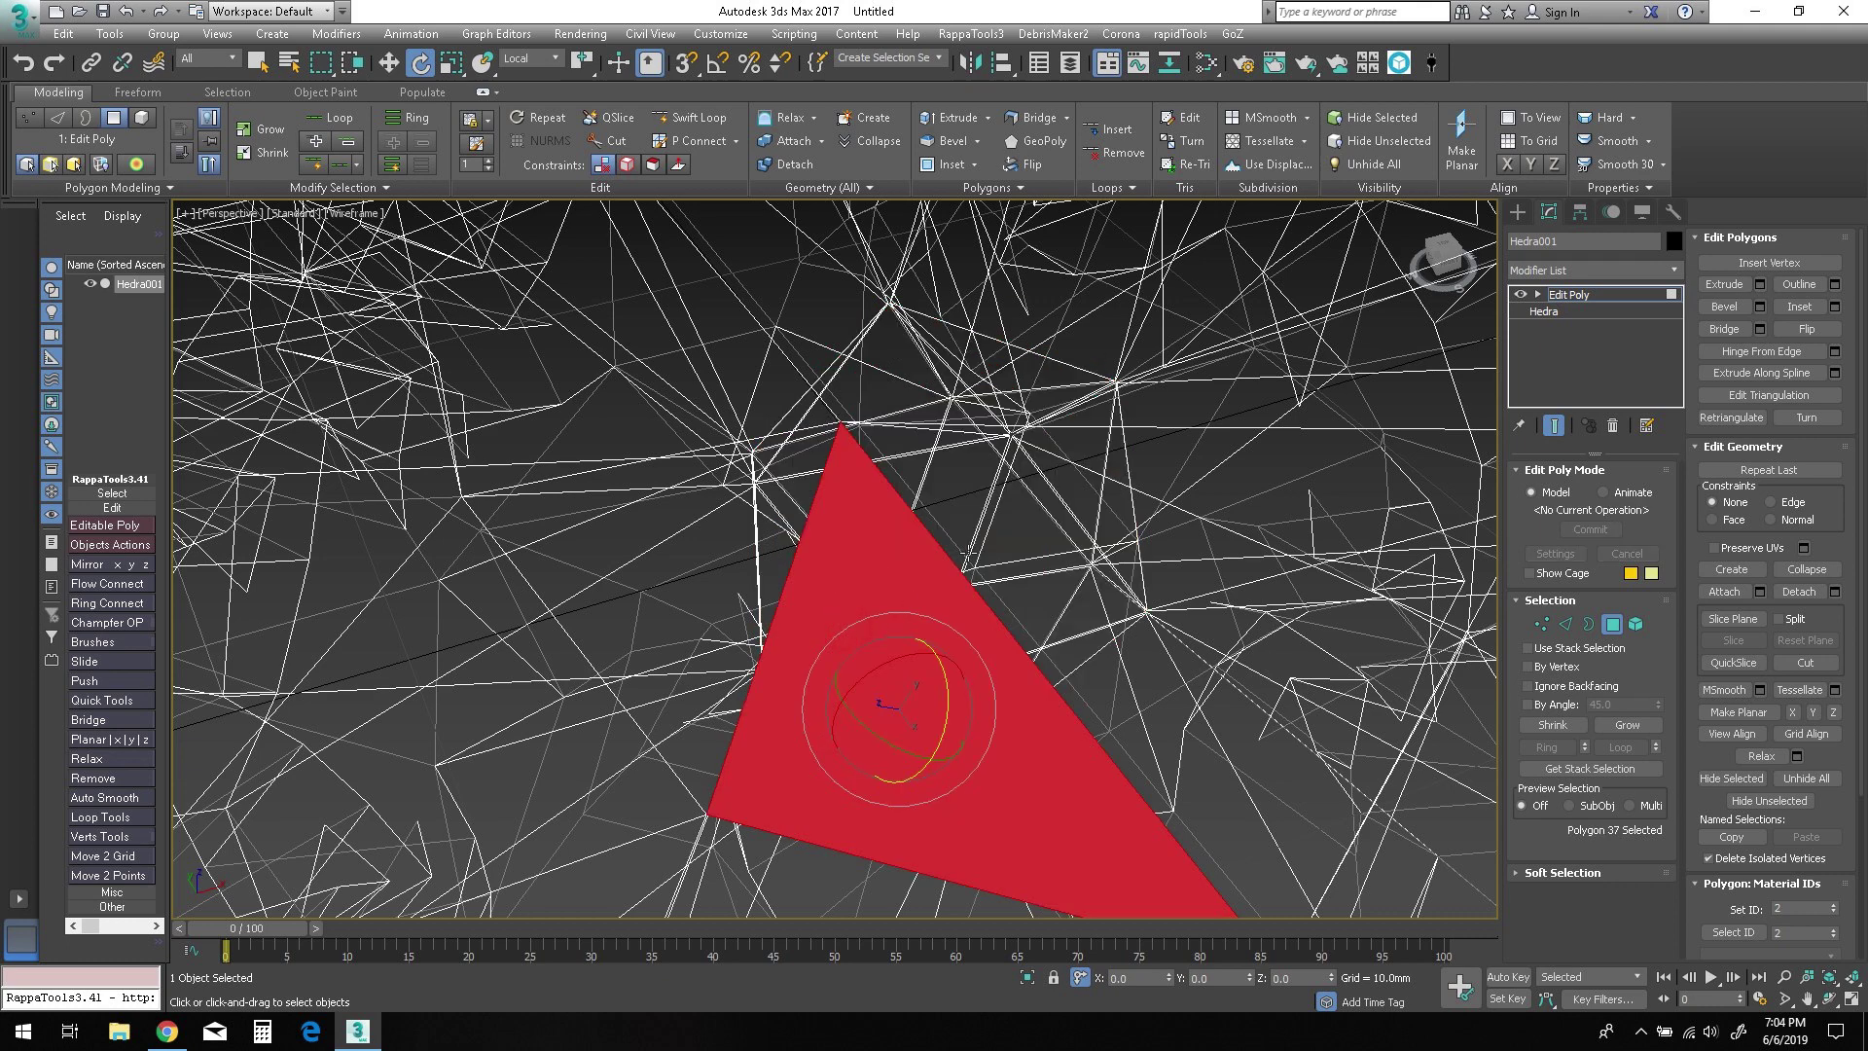
pyautogui.hotkey('ctrl', 'z')
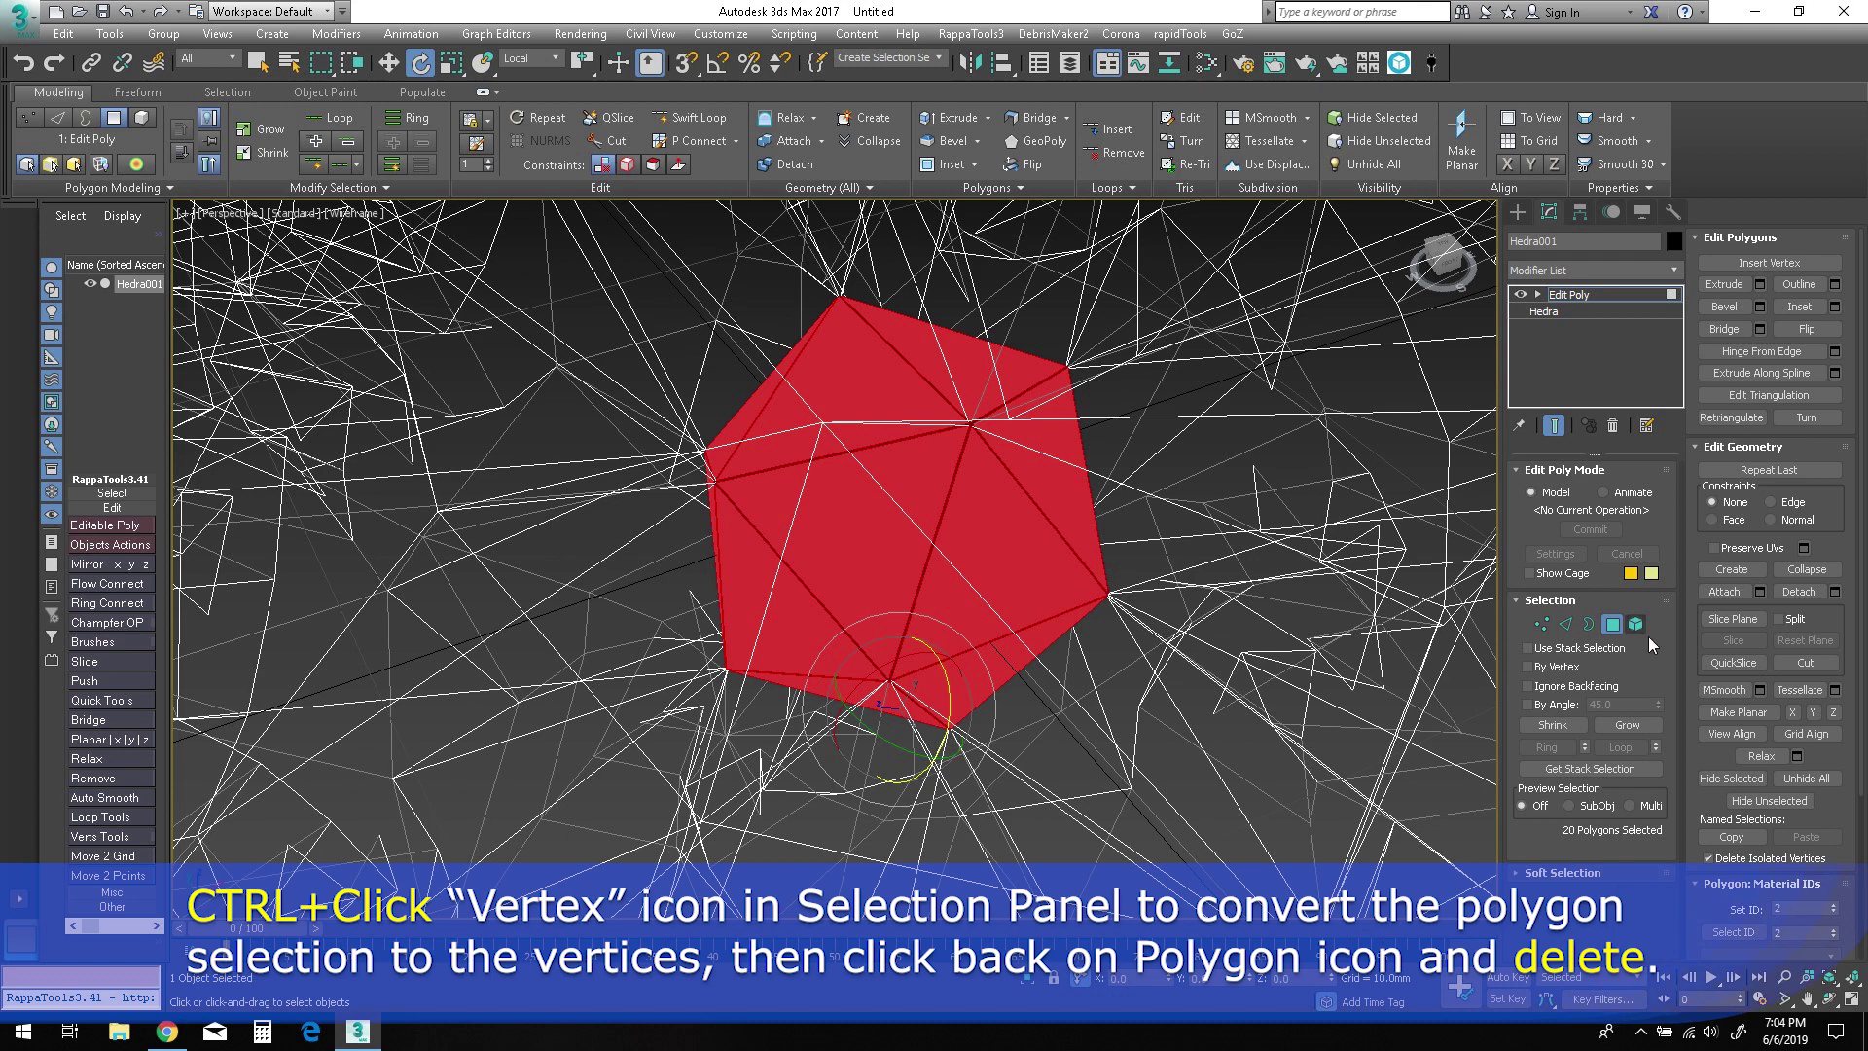
# Delete the 20 caps and preview a 0.1mm weld of their vertices, 582 to 534.
pyautogui.keyDown('ctrl'); pyautogui.click(1541, 624); pyautogui.keyUp('ctrl')
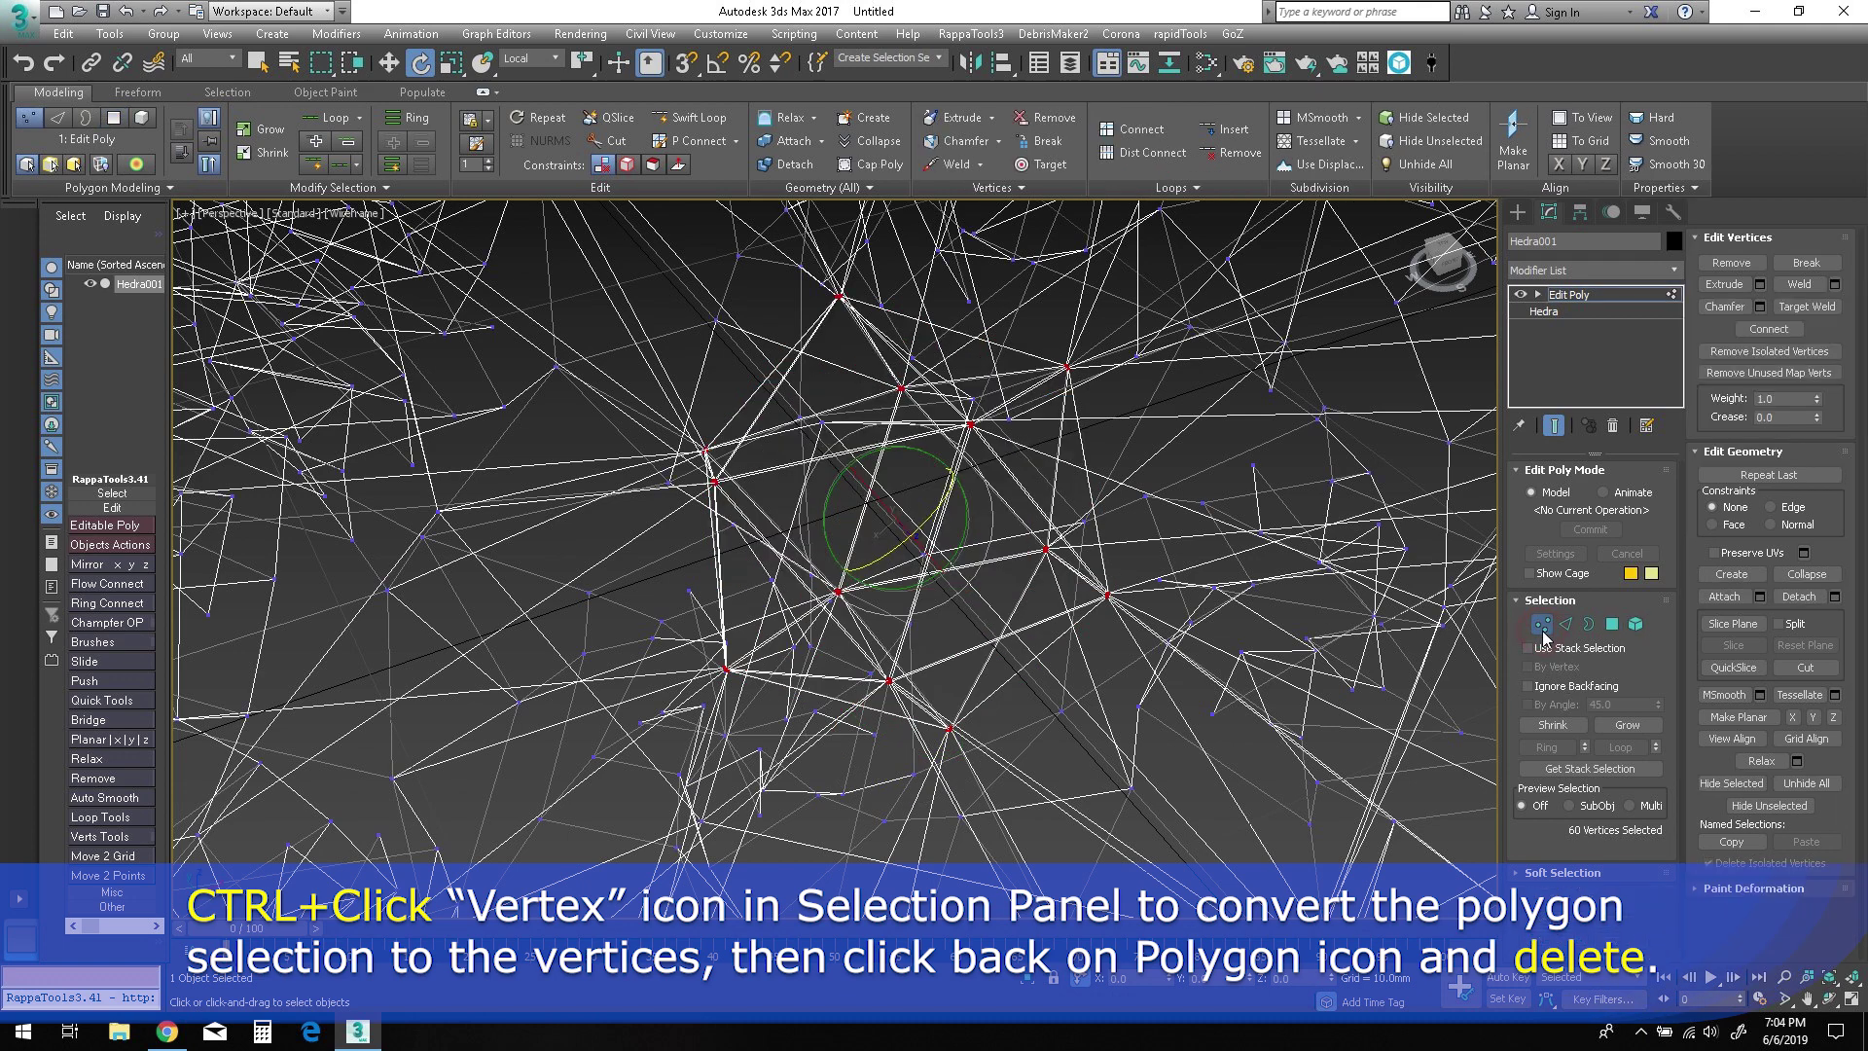
pyautogui.click(1609, 626)
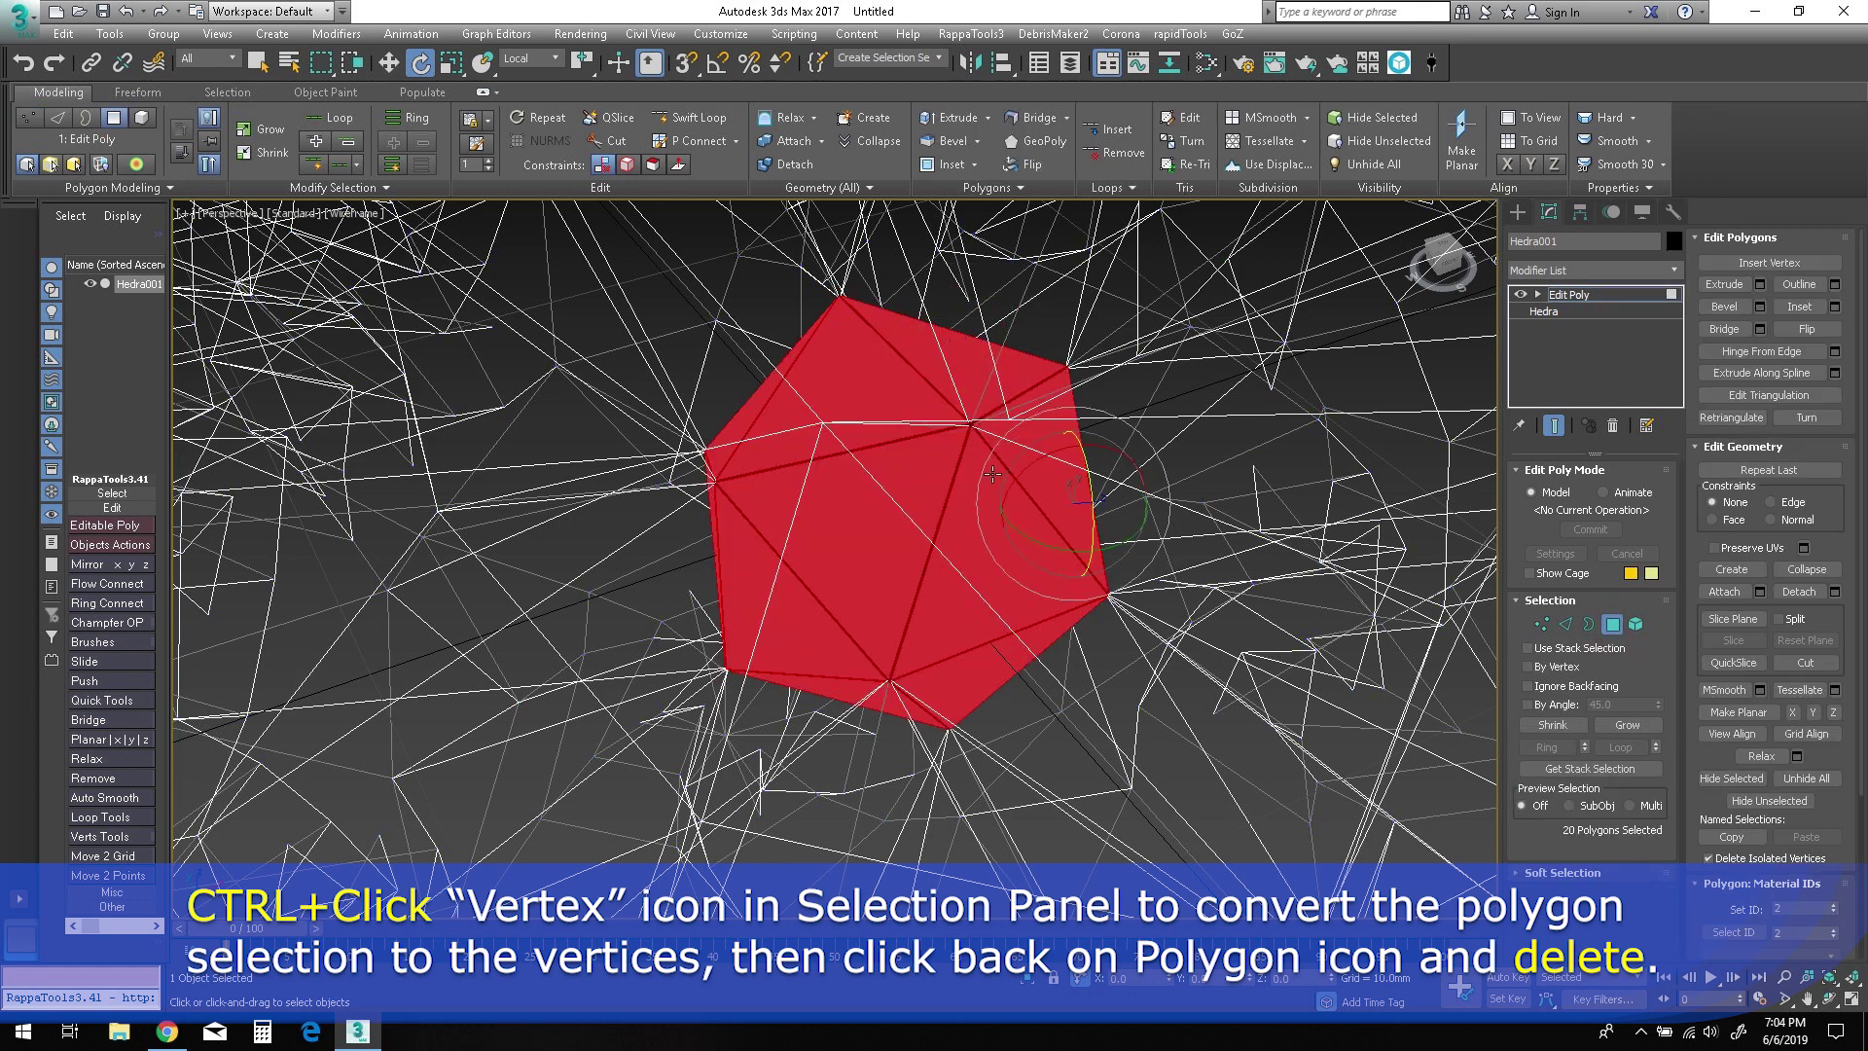
pyautogui.press('Delete')
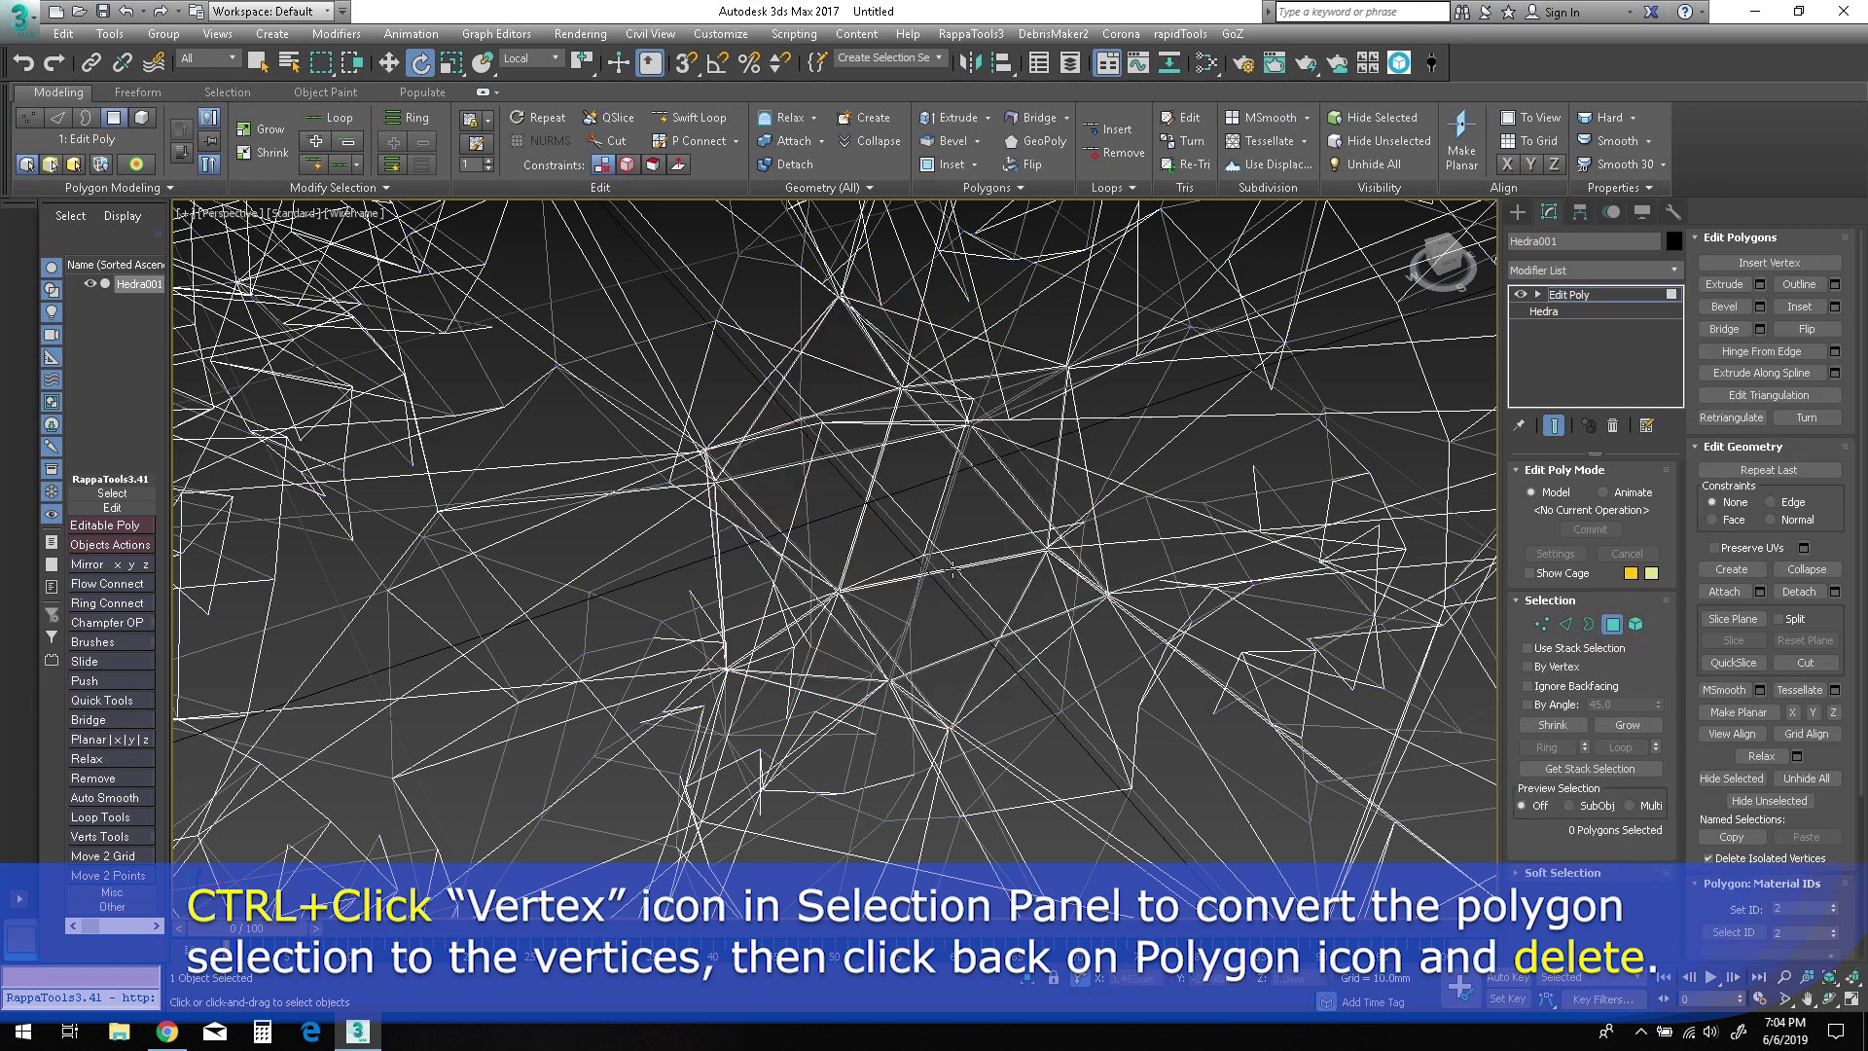
pyautogui.click(1540, 624)
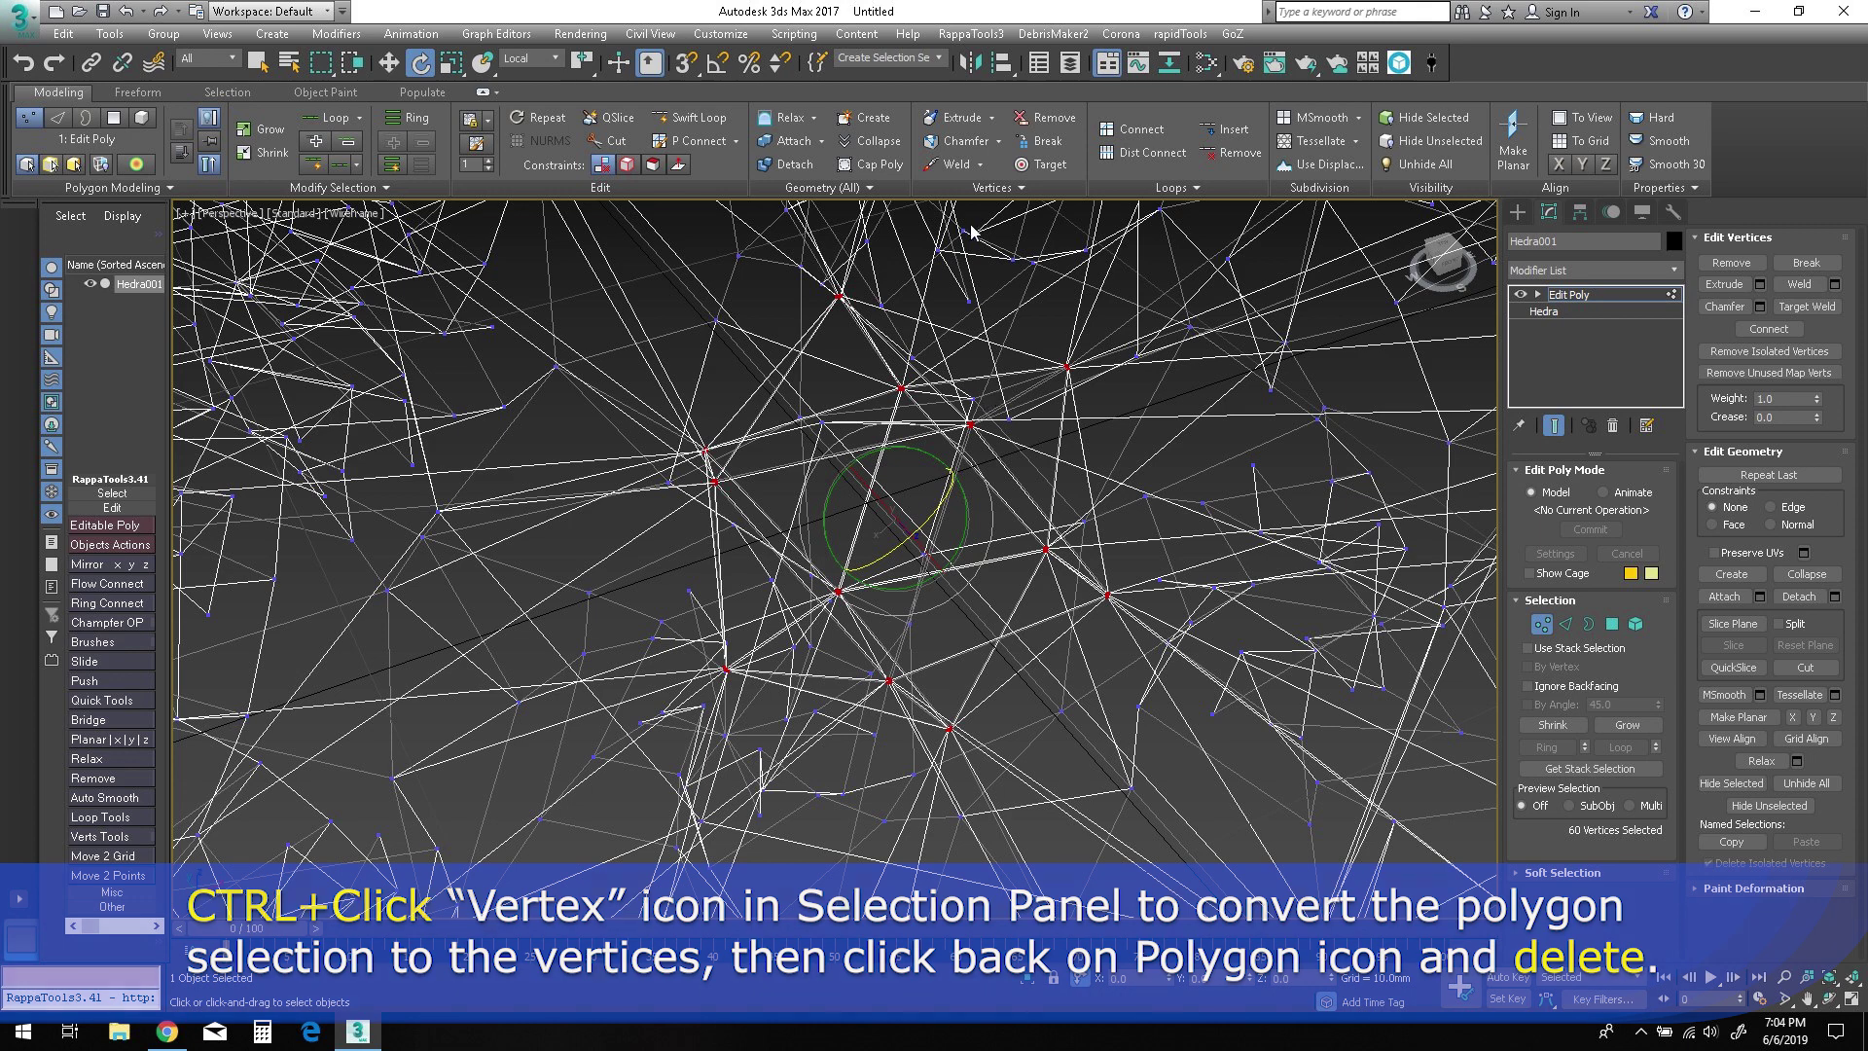
pyautogui.click(955, 165)
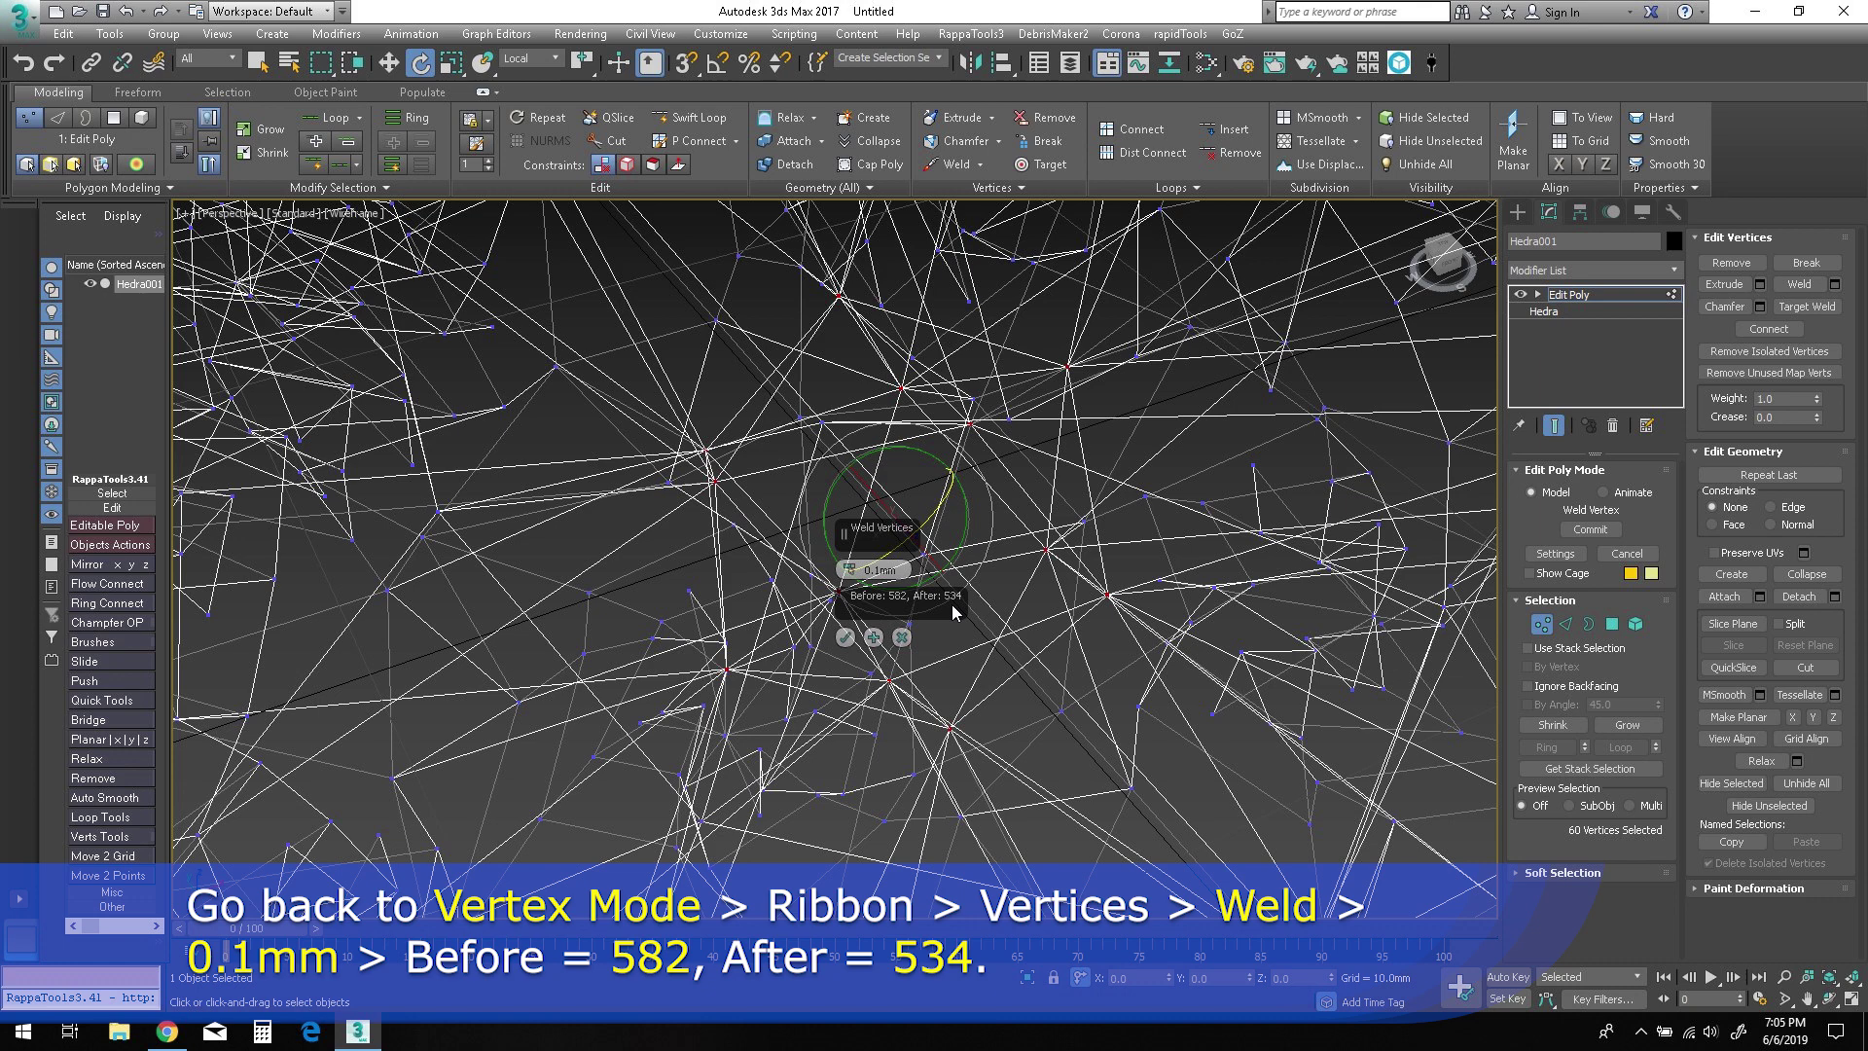
pyautogui.click(846, 638)
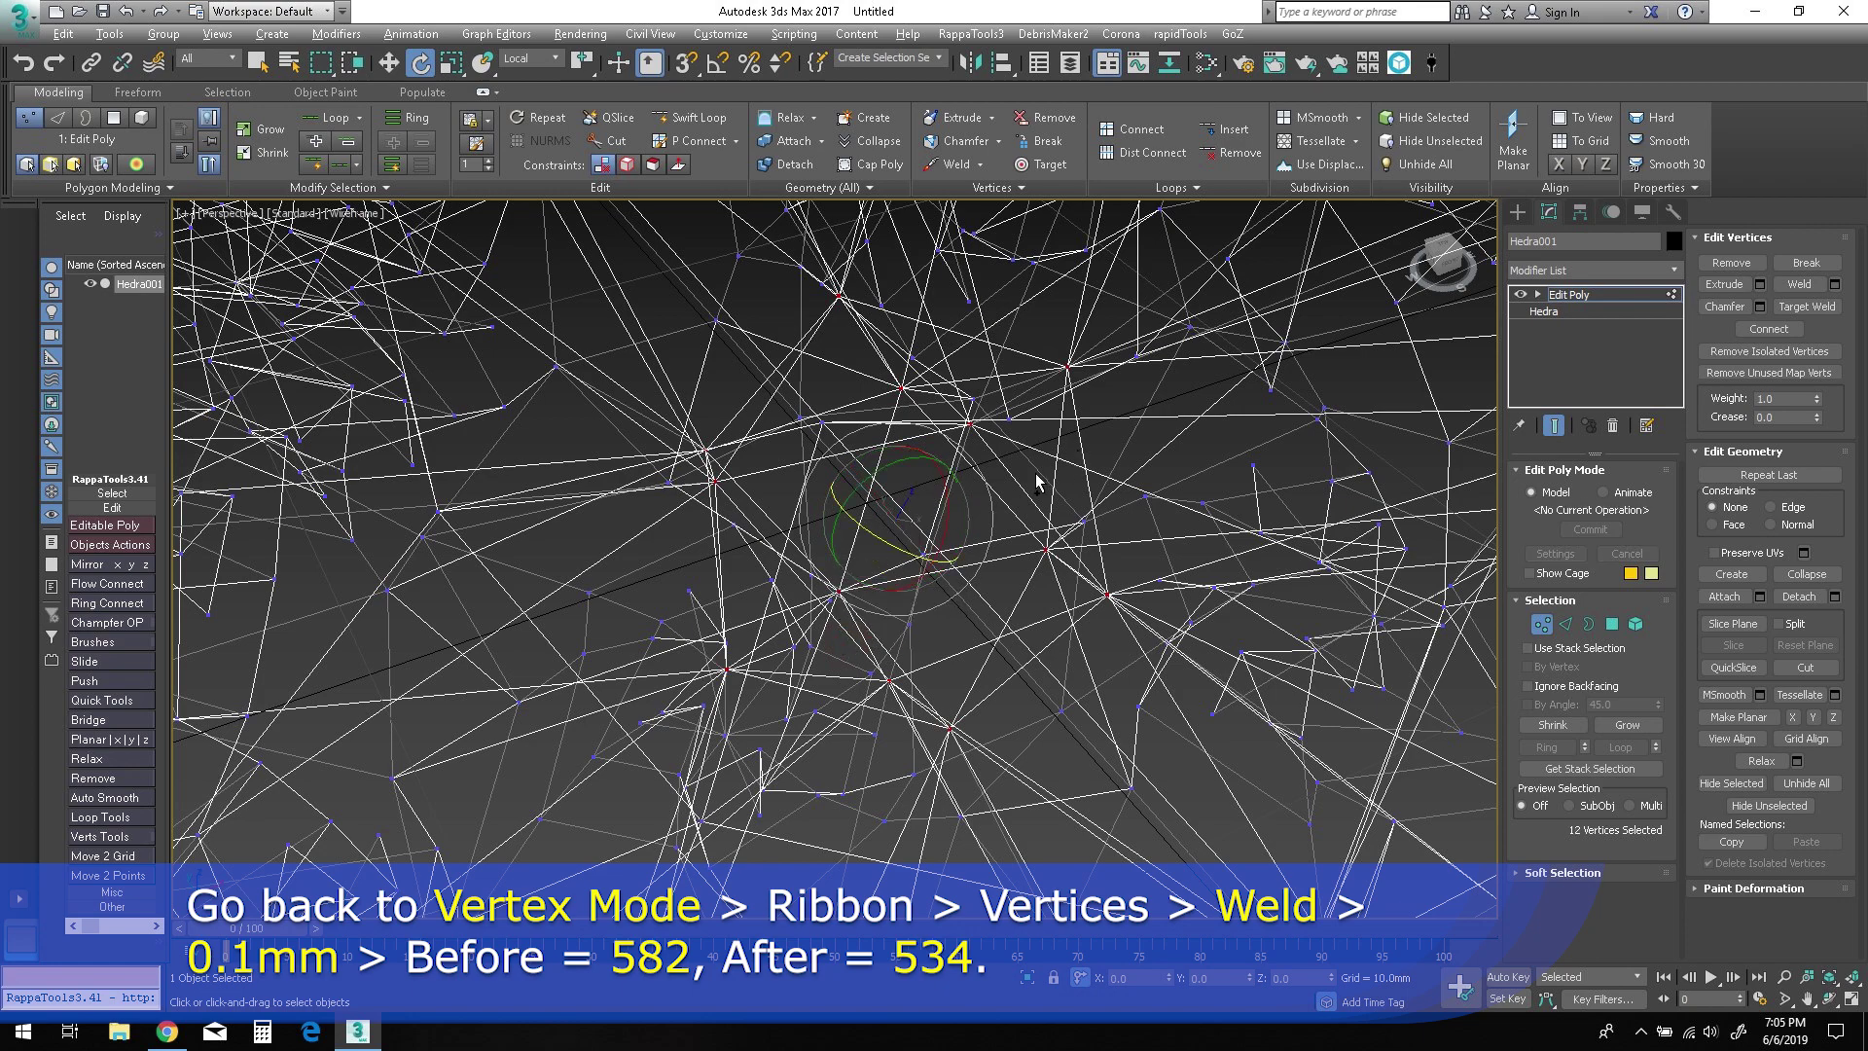
pyautogui.scroll(-10, 1049, 479)
pyautogui.keyDown('alt'); pyautogui.moveTo(1162, 665); pyautogui.dragTo(1149, 647, button='middle'); pyautogui.keyUp('alt')
pyautogui.press('F3')
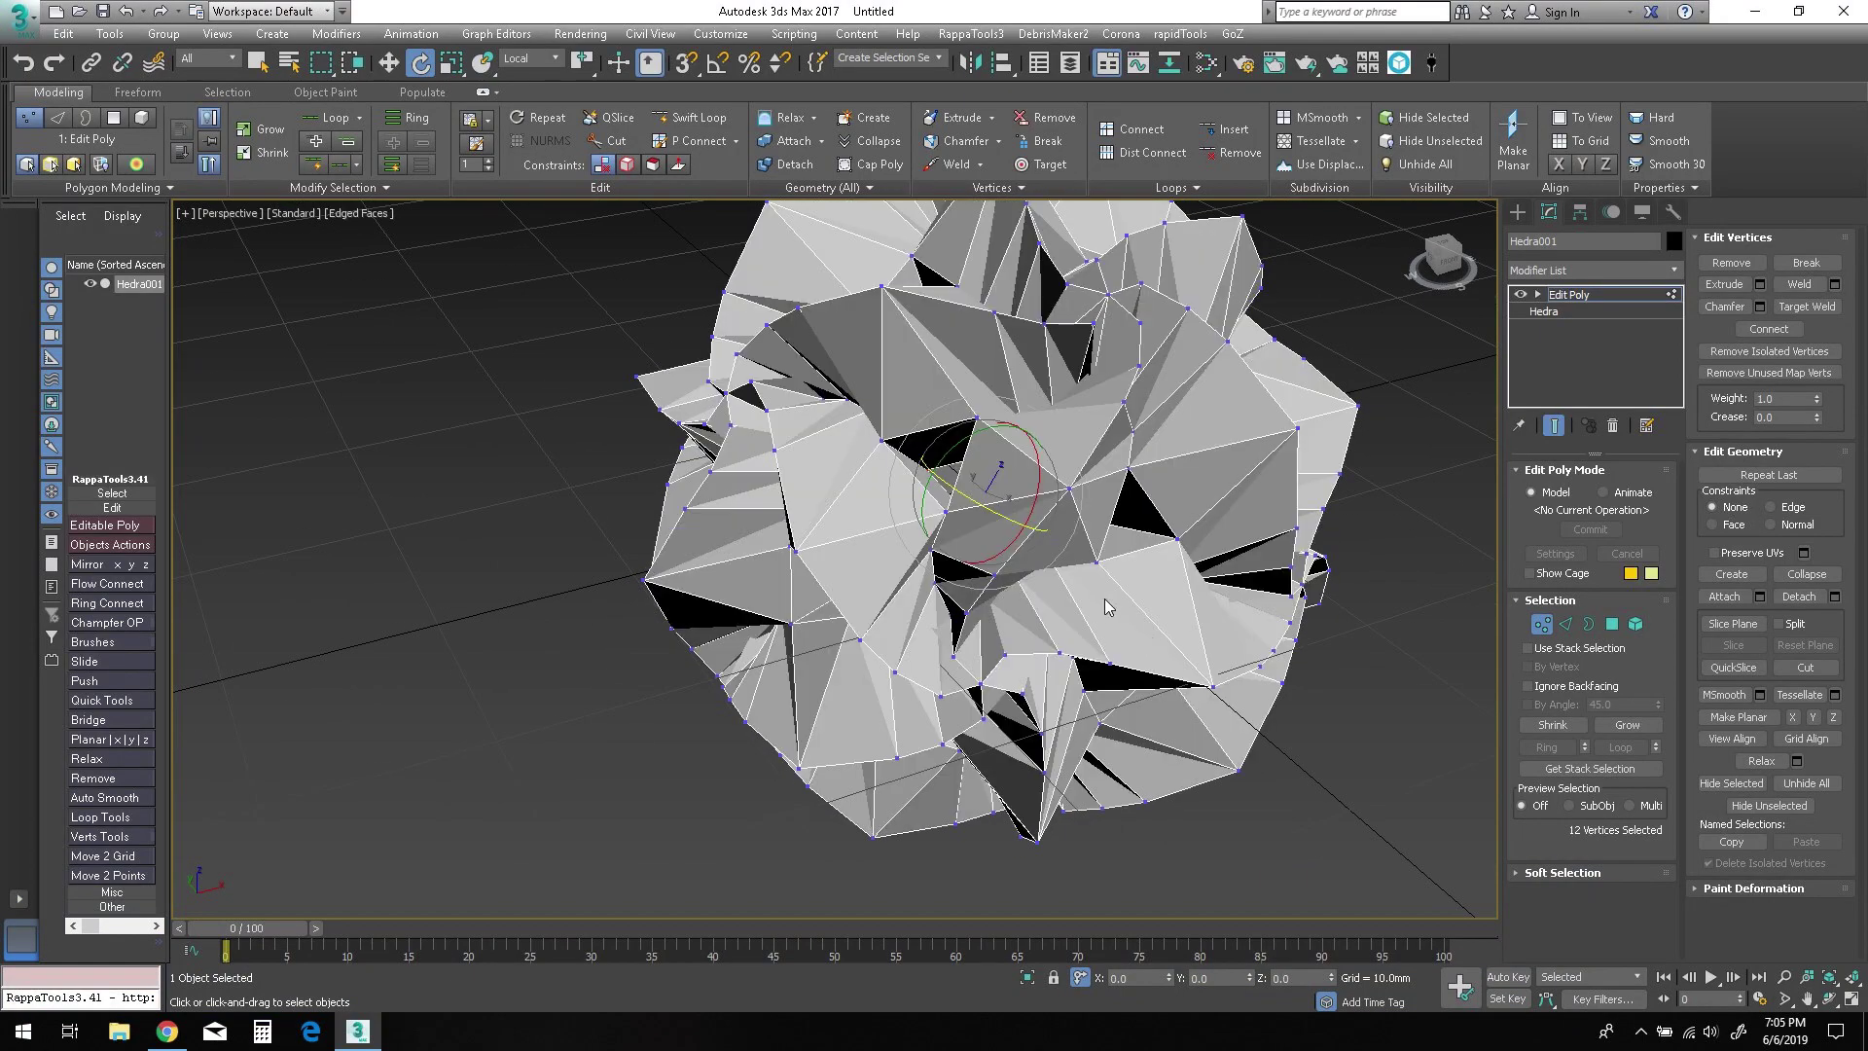
pyautogui.keyDown('alt'); pyautogui.moveTo(1170, 498); pyautogui.dragTo(1158, 665, button='middle'); pyautogui.keyUp('alt')
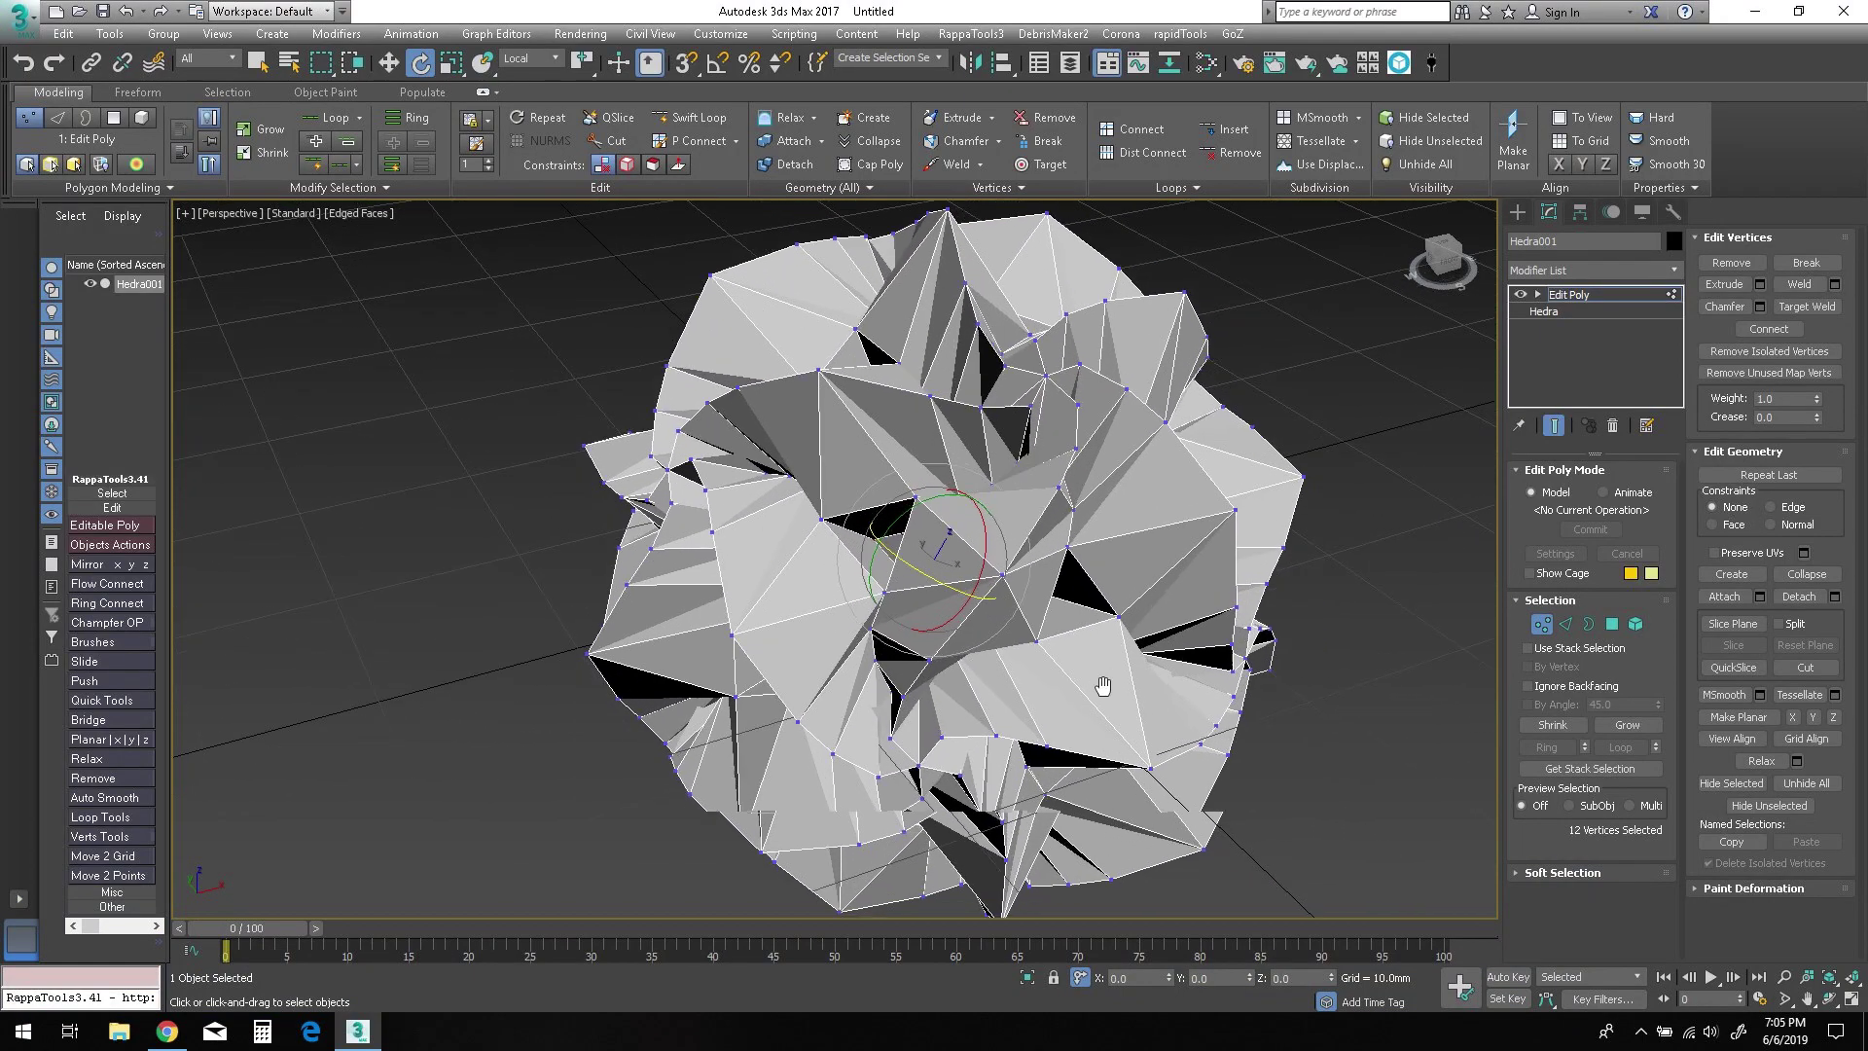
pyautogui.moveTo(1102, 685); pyautogui.dragTo(1065, 688, button='middle')
pyautogui.scroll(15, 745, 514)
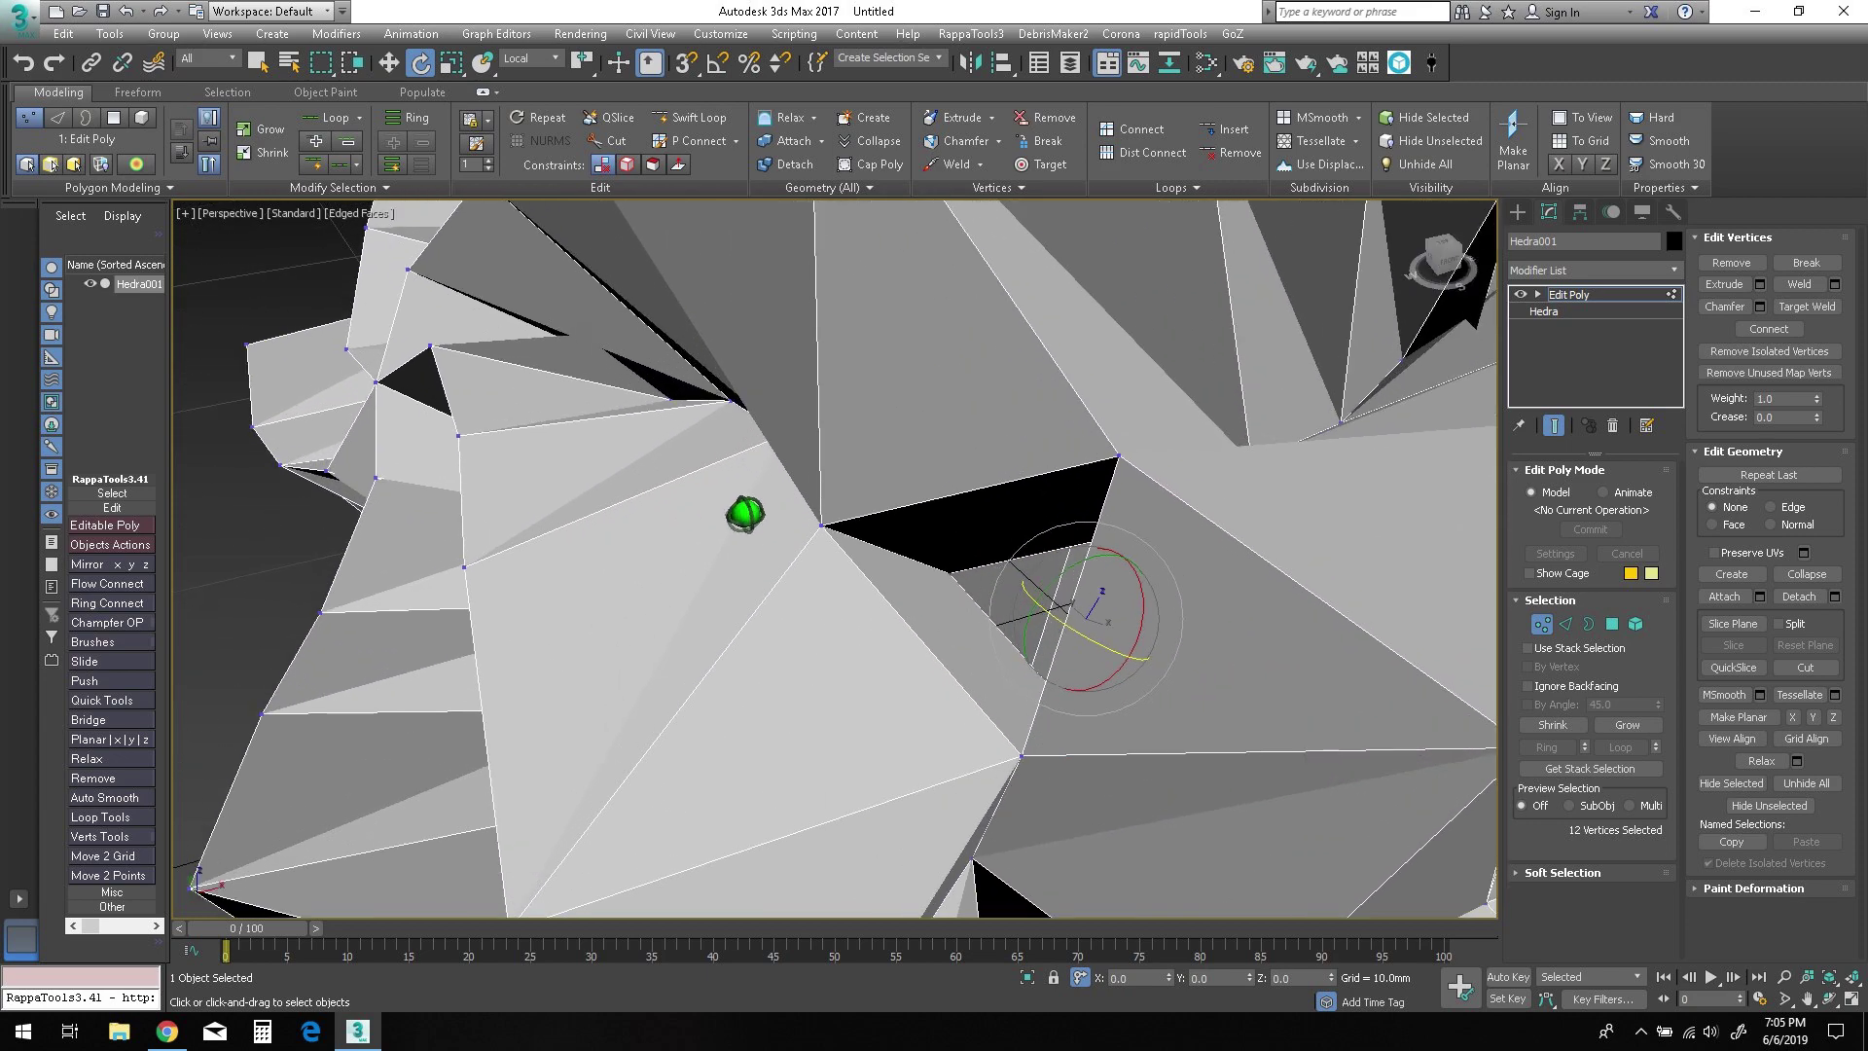
pyautogui.keyDown('alt'); pyautogui.moveTo(1220, 807); pyautogui.dragTo(1247, 812, button='middle'); pyautogui.keyUp('alt')
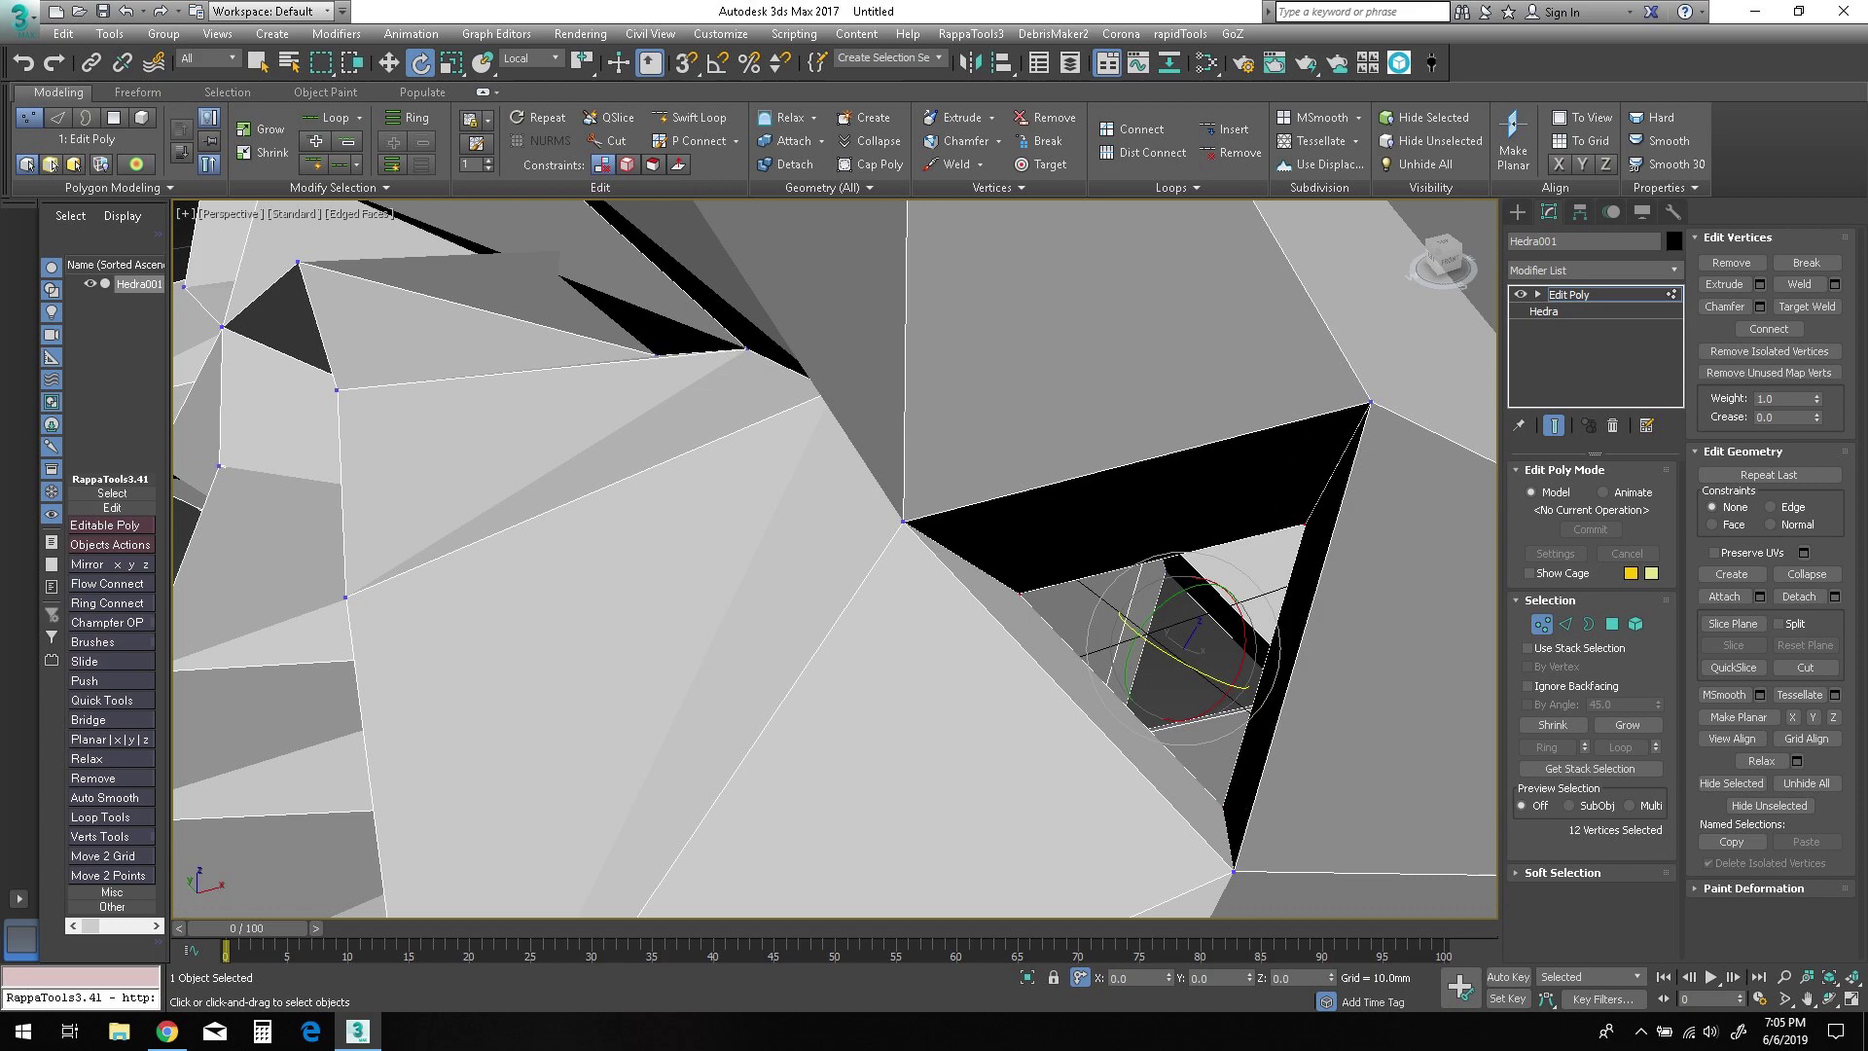
pyautogui.scroll(-10, 1247, 813)
pyautogui.scroll(-2, 905, 559)
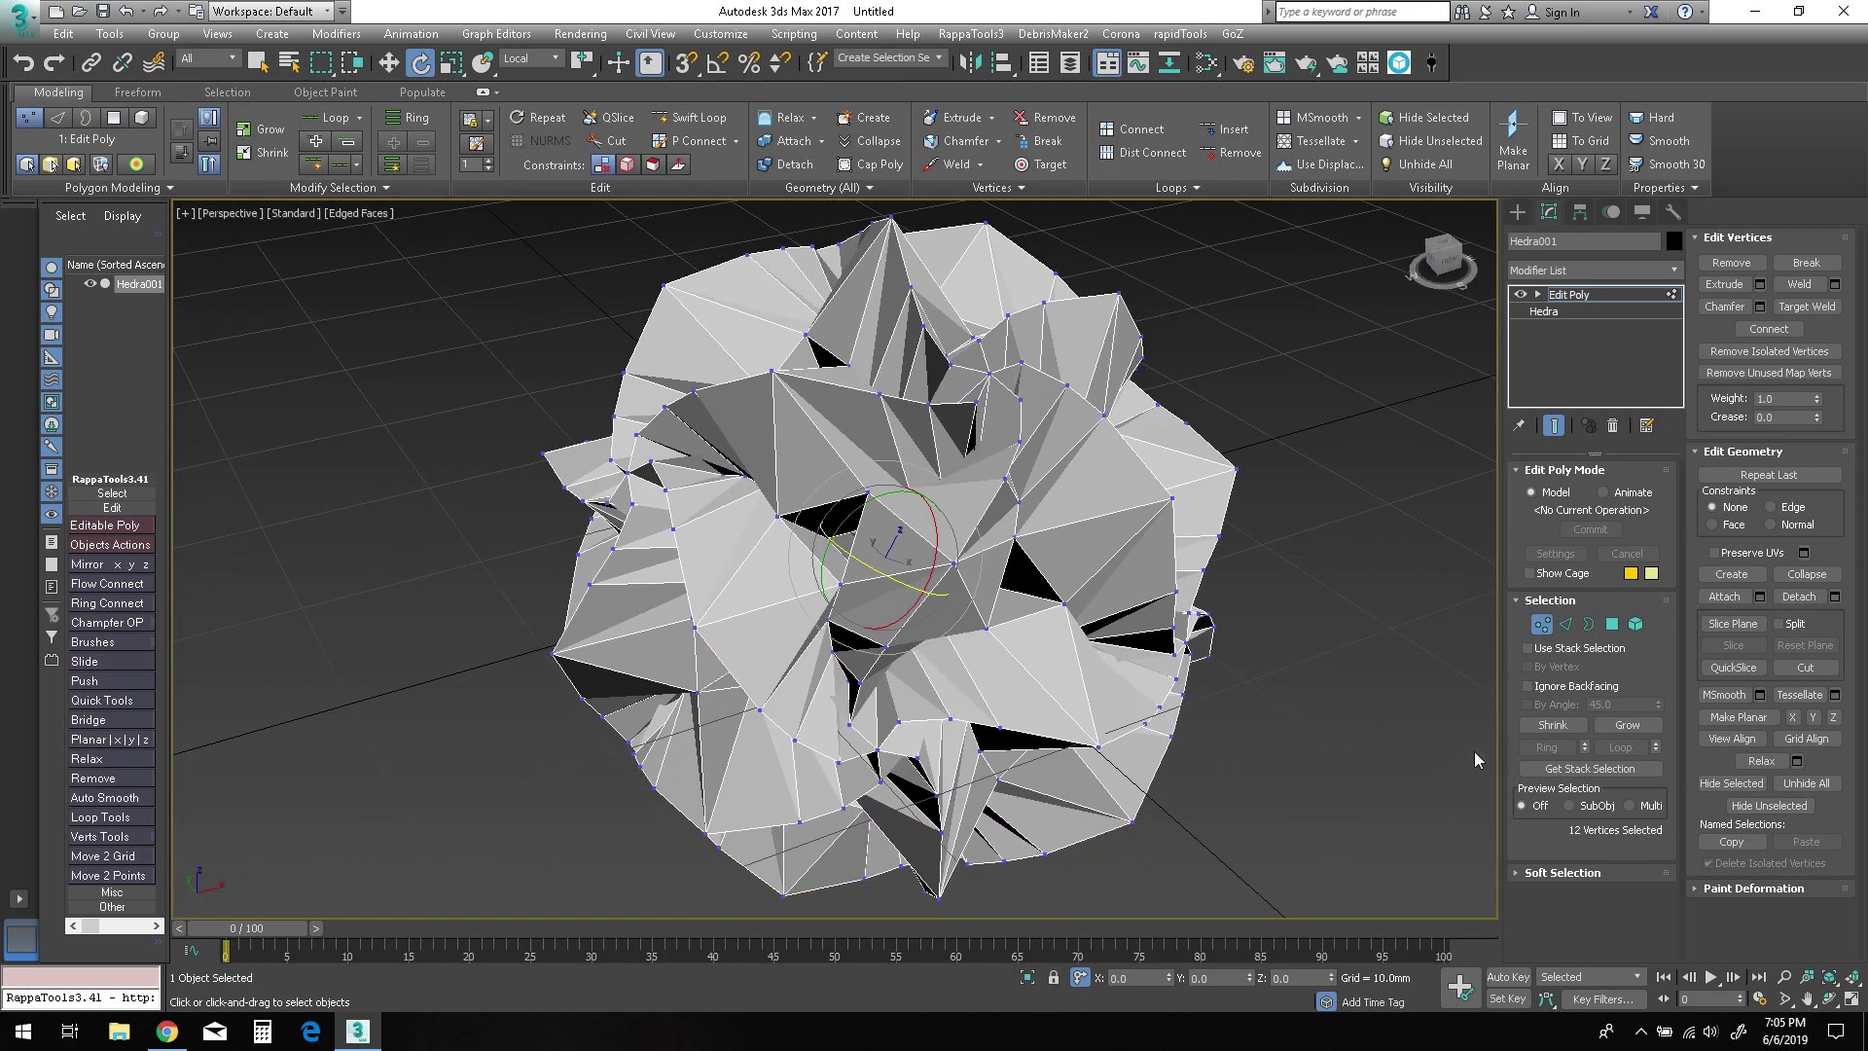
pyautogui.click(1565, 623)
# In Edge mode, select the five extruded edge loops on one face of the Hedra.
pyautogui.moveTo(1002, 463)
pyautogui.keyDown('alt'); pyautogui.mouseDown(button='middle')
pyautogui.moveTo(993, 491)
pyautogui.moveTo(990, 447)
pyautogui.mouseUp(button='middle'); pyautogui.keyUp('alt')
pyautogui.scroll(5, 1071, 245)
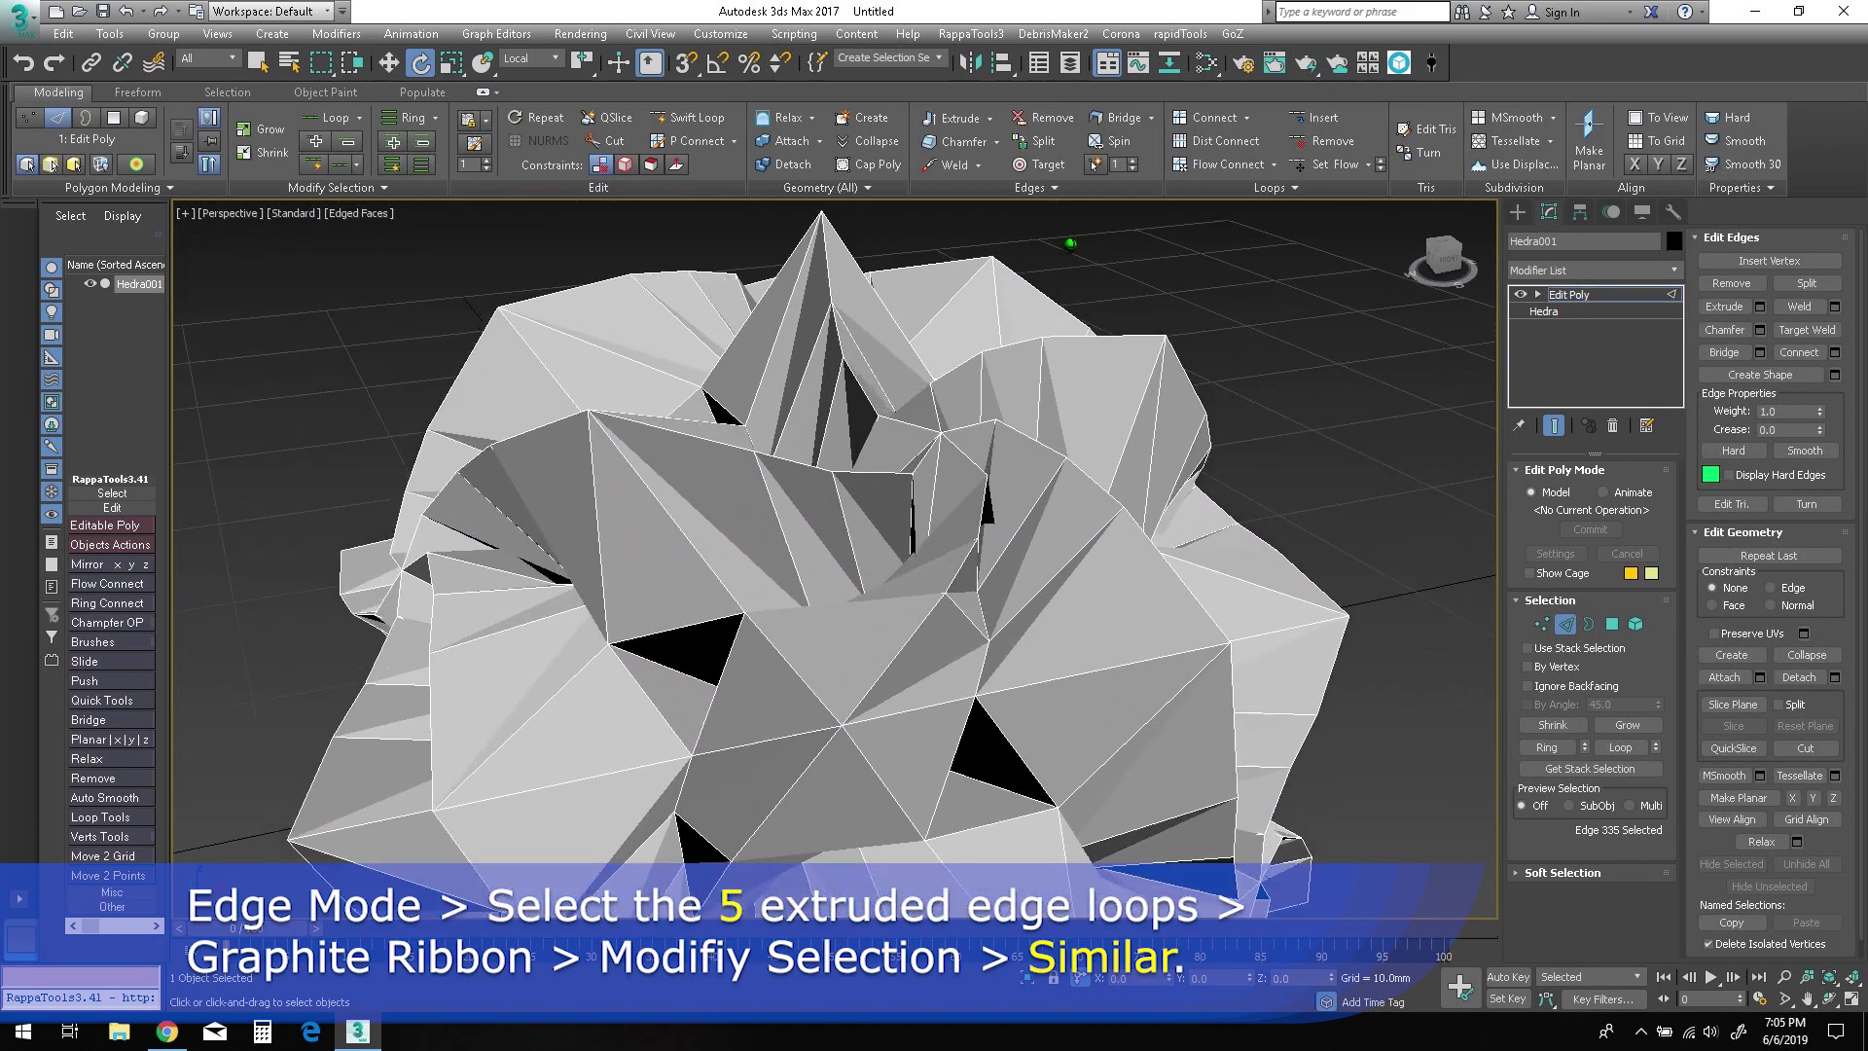
pyautogui.scroll(3, 1071, 245)
pyautogui.scroll(-1, 1070, 245)
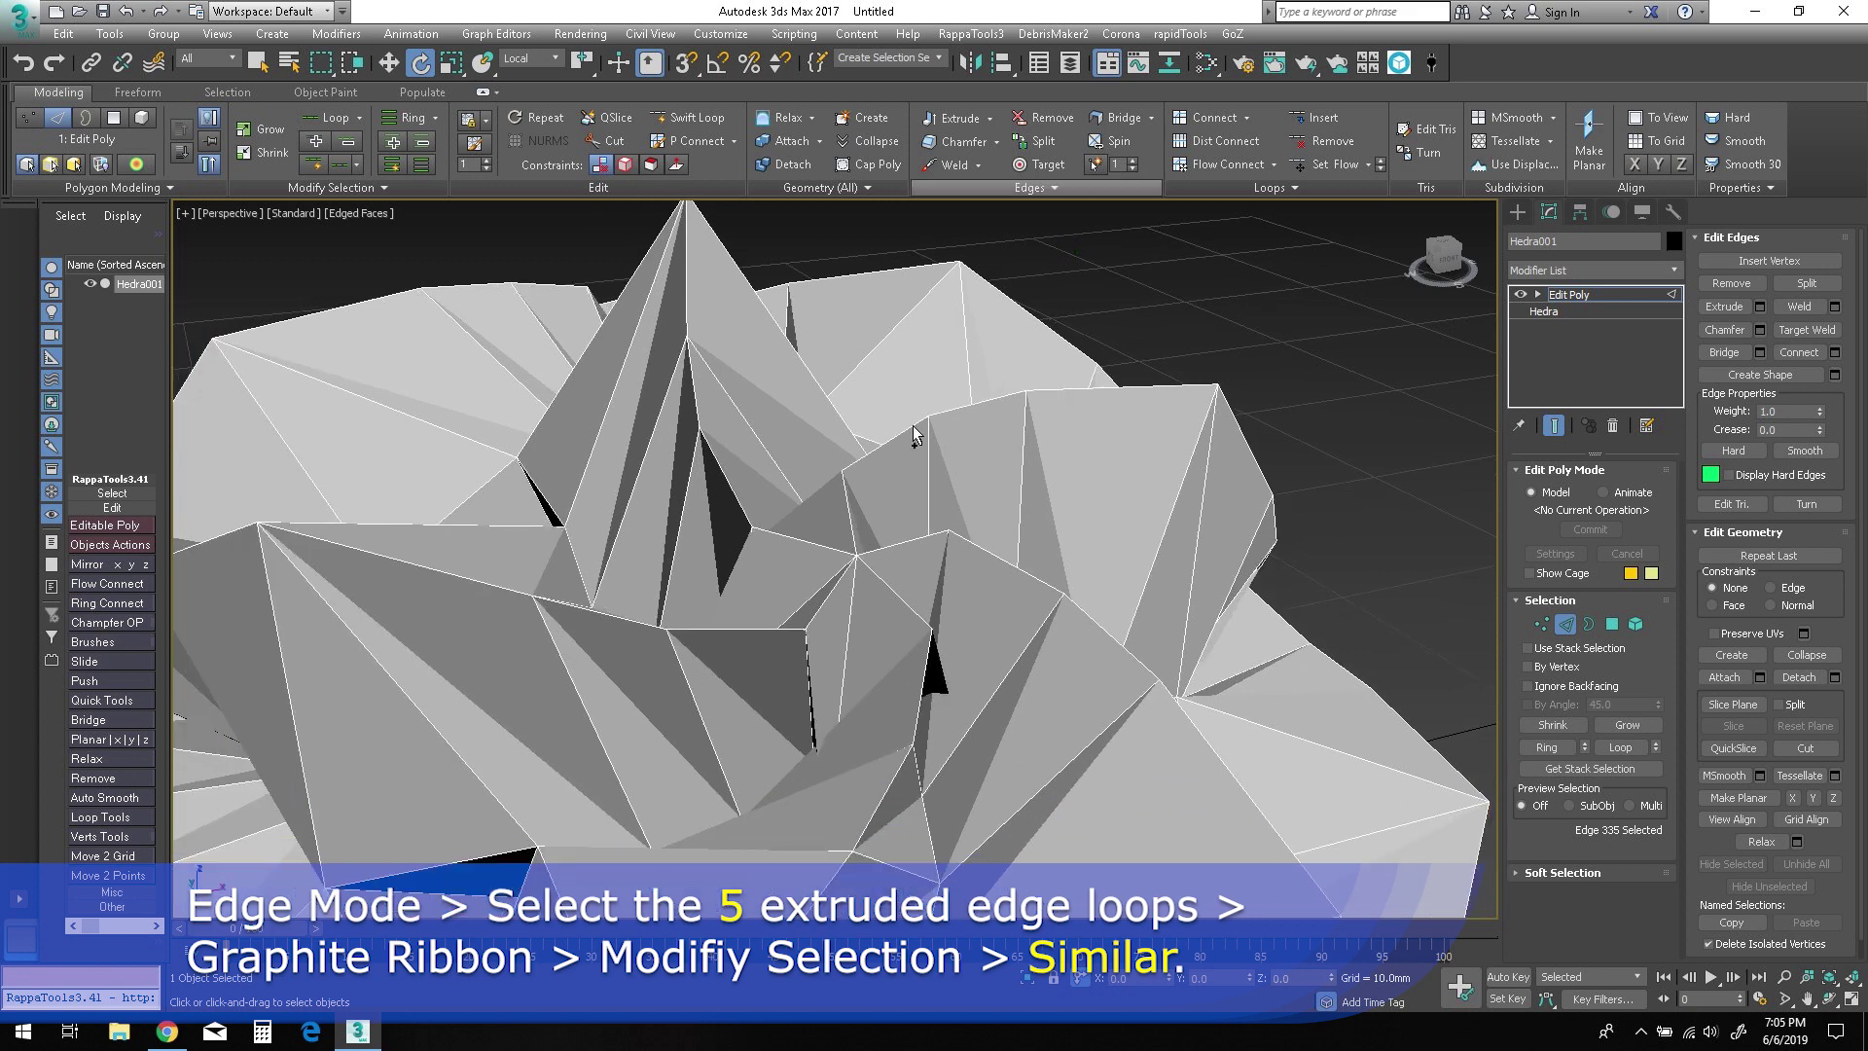
pyautogui.doubleClick(852, 506)
pyautogui.keyDown('ctrl'); pyautogui.click(804, 543); pyautogui.keyUp('ctrl')
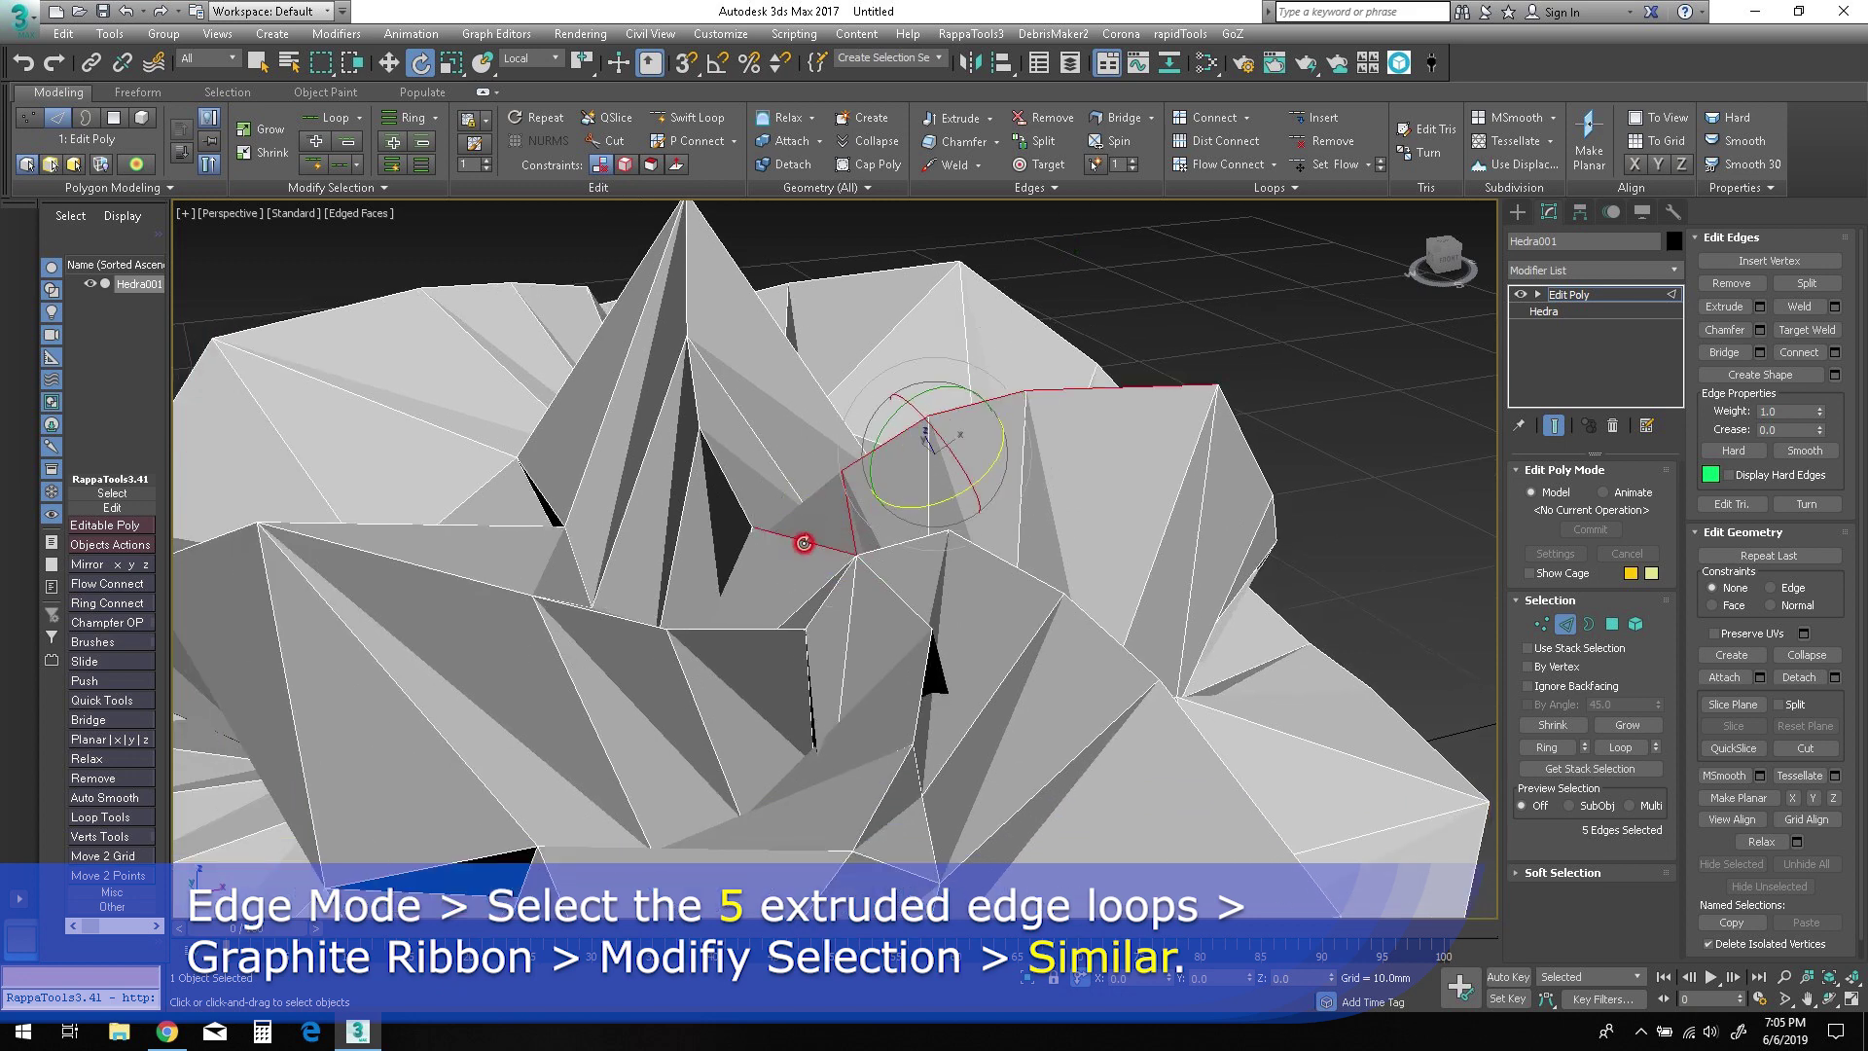
pyautogui.keyDown('ctrl'); pyautogui.click(804, 543); pyautogui.keyUp('ctrl')
pyautogui.keyDown('ctrl'); pyautogui.doubleClick(828, 603); pyautogui.keyUp('ctrl')
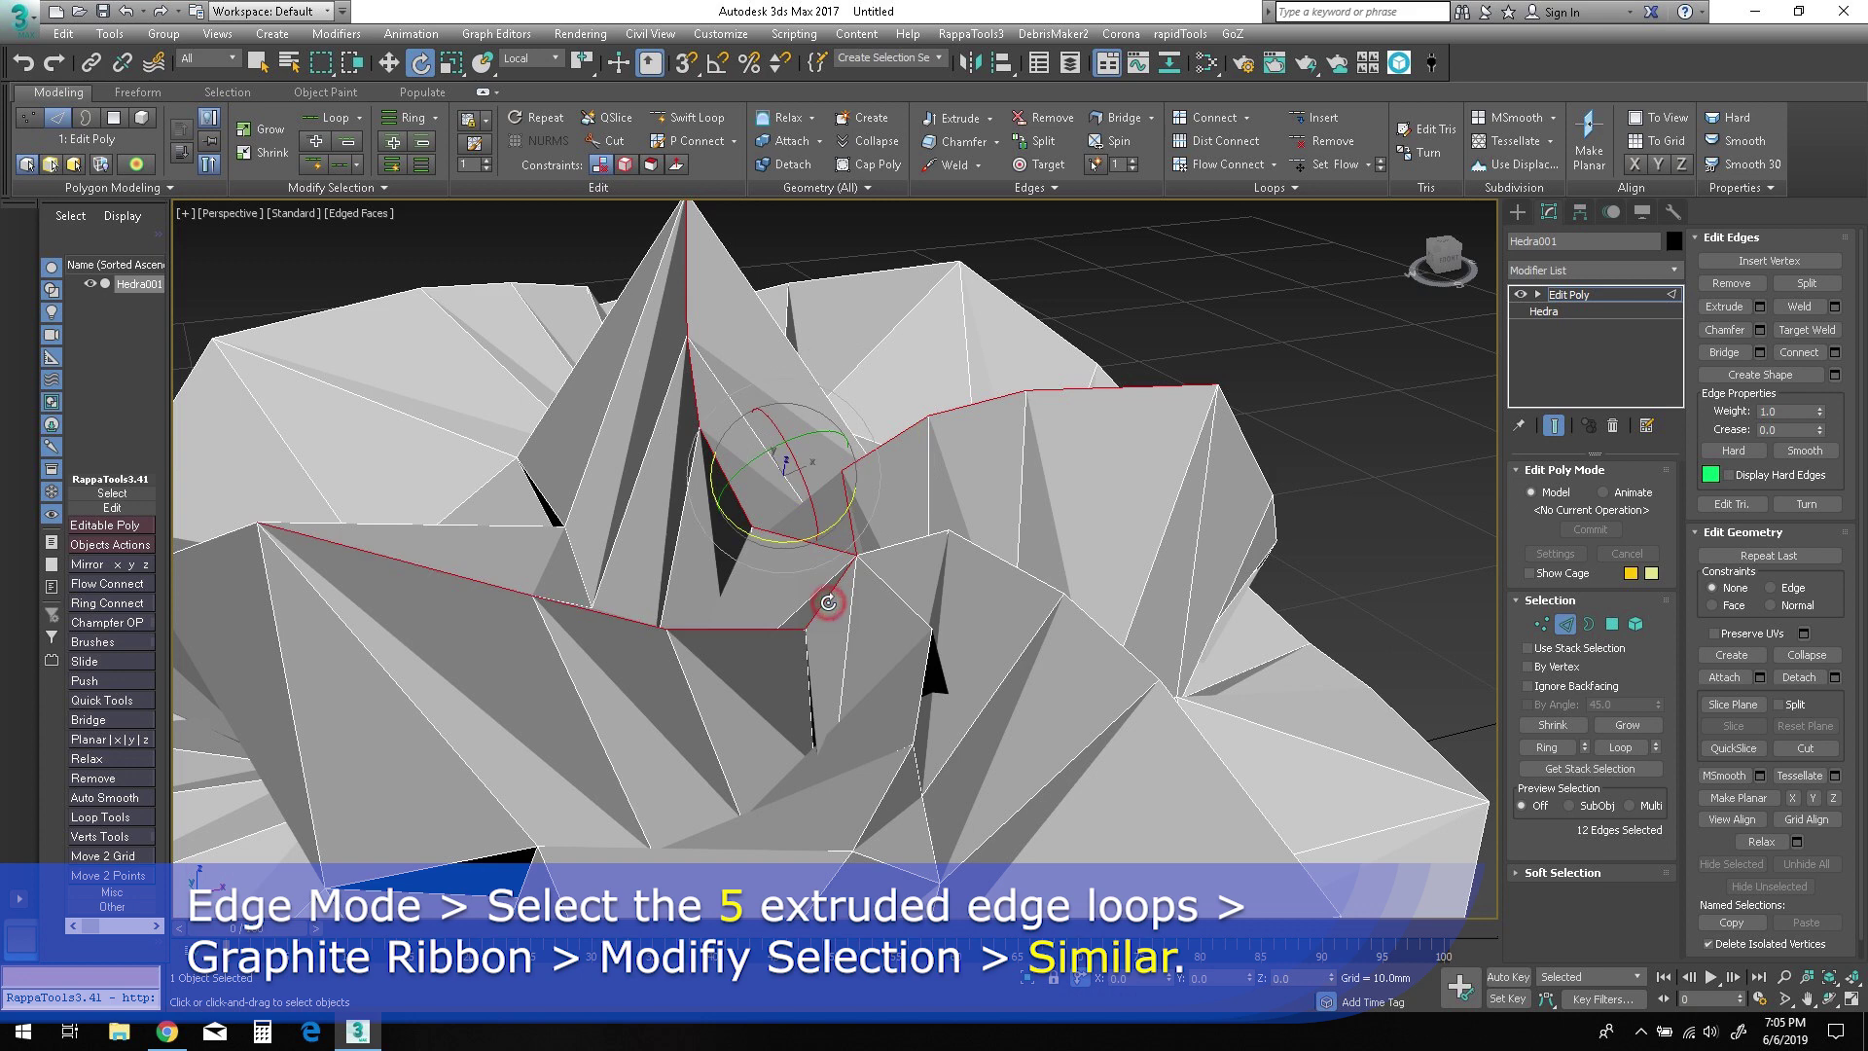
pyautogui.keyDown('ctrl'); pyautogui.doubleClick(888, 584); pyautogui.keyUp('ctrl')
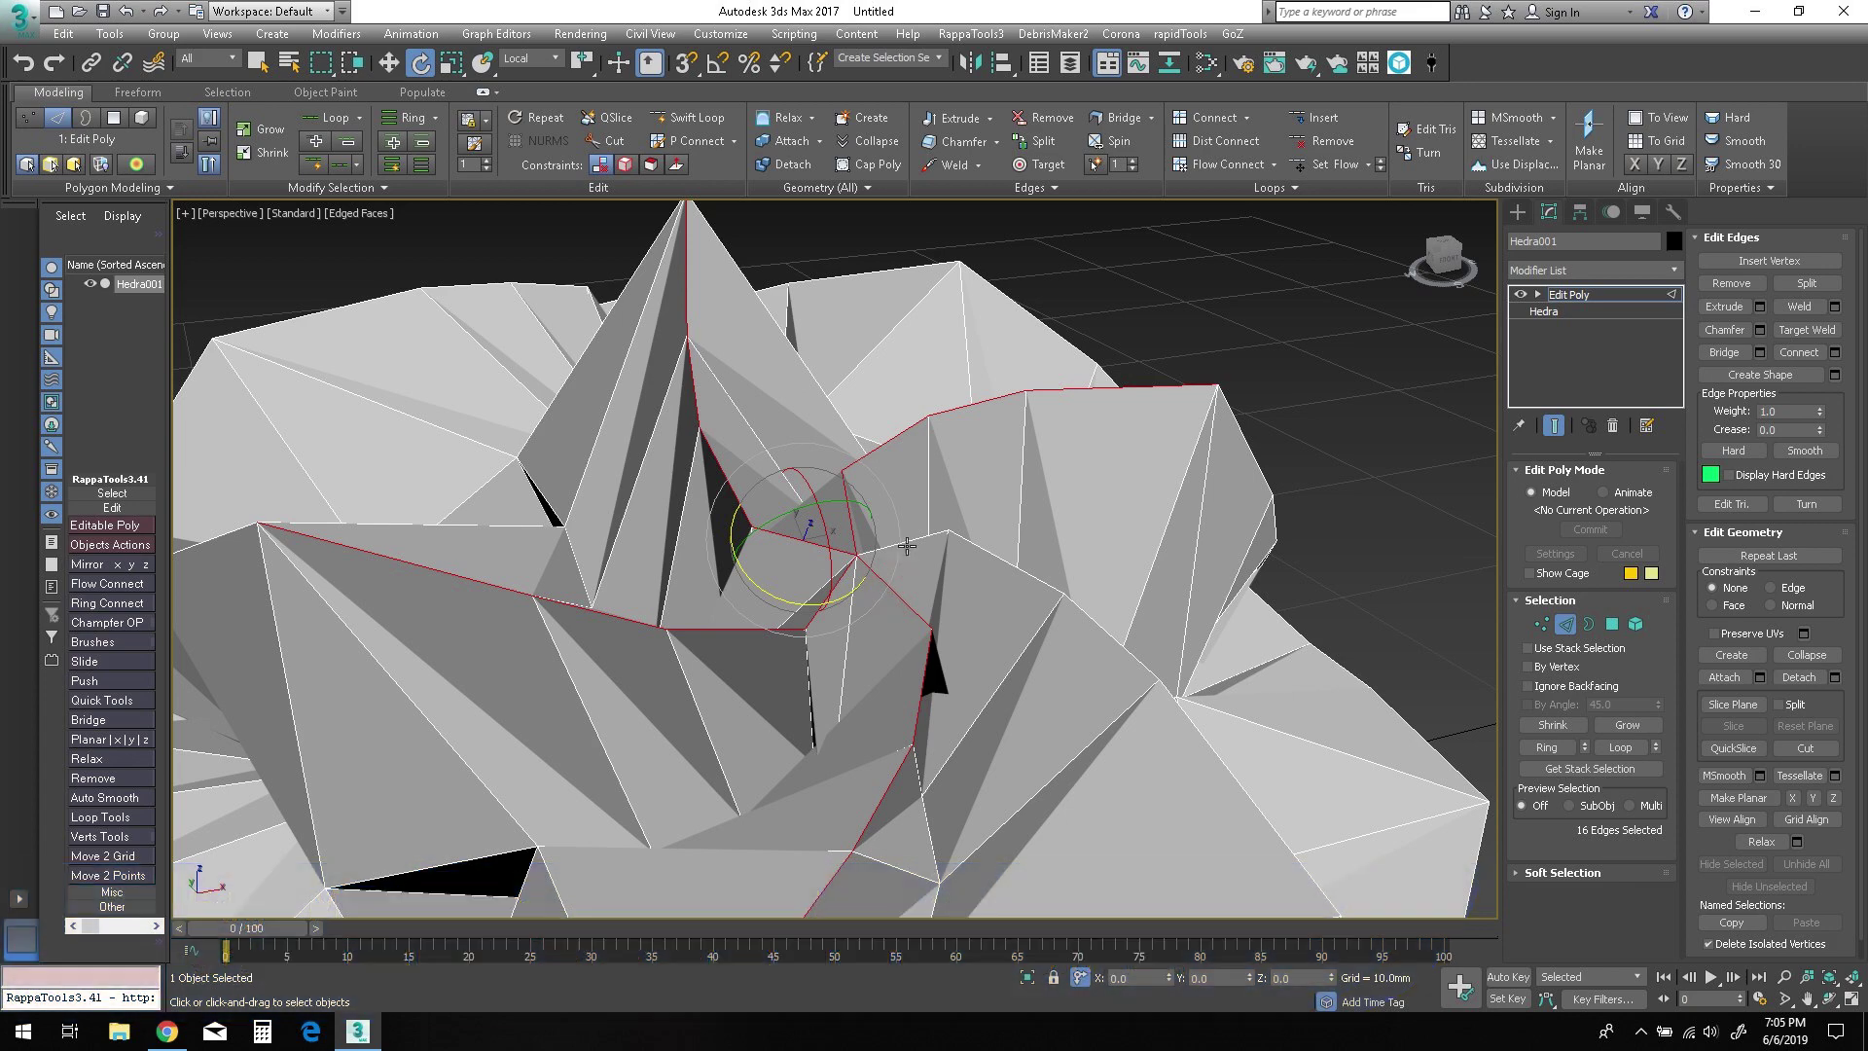
pyautogui.keyDown('ctrl'); pyautogui.doubleClick(907, 547); pyautogui.keyUp('ctrl')
# Extend the selection with Modify Selection > Similar to all 240 fold edges.
pyautogui.scroll(-5, 907, 547)
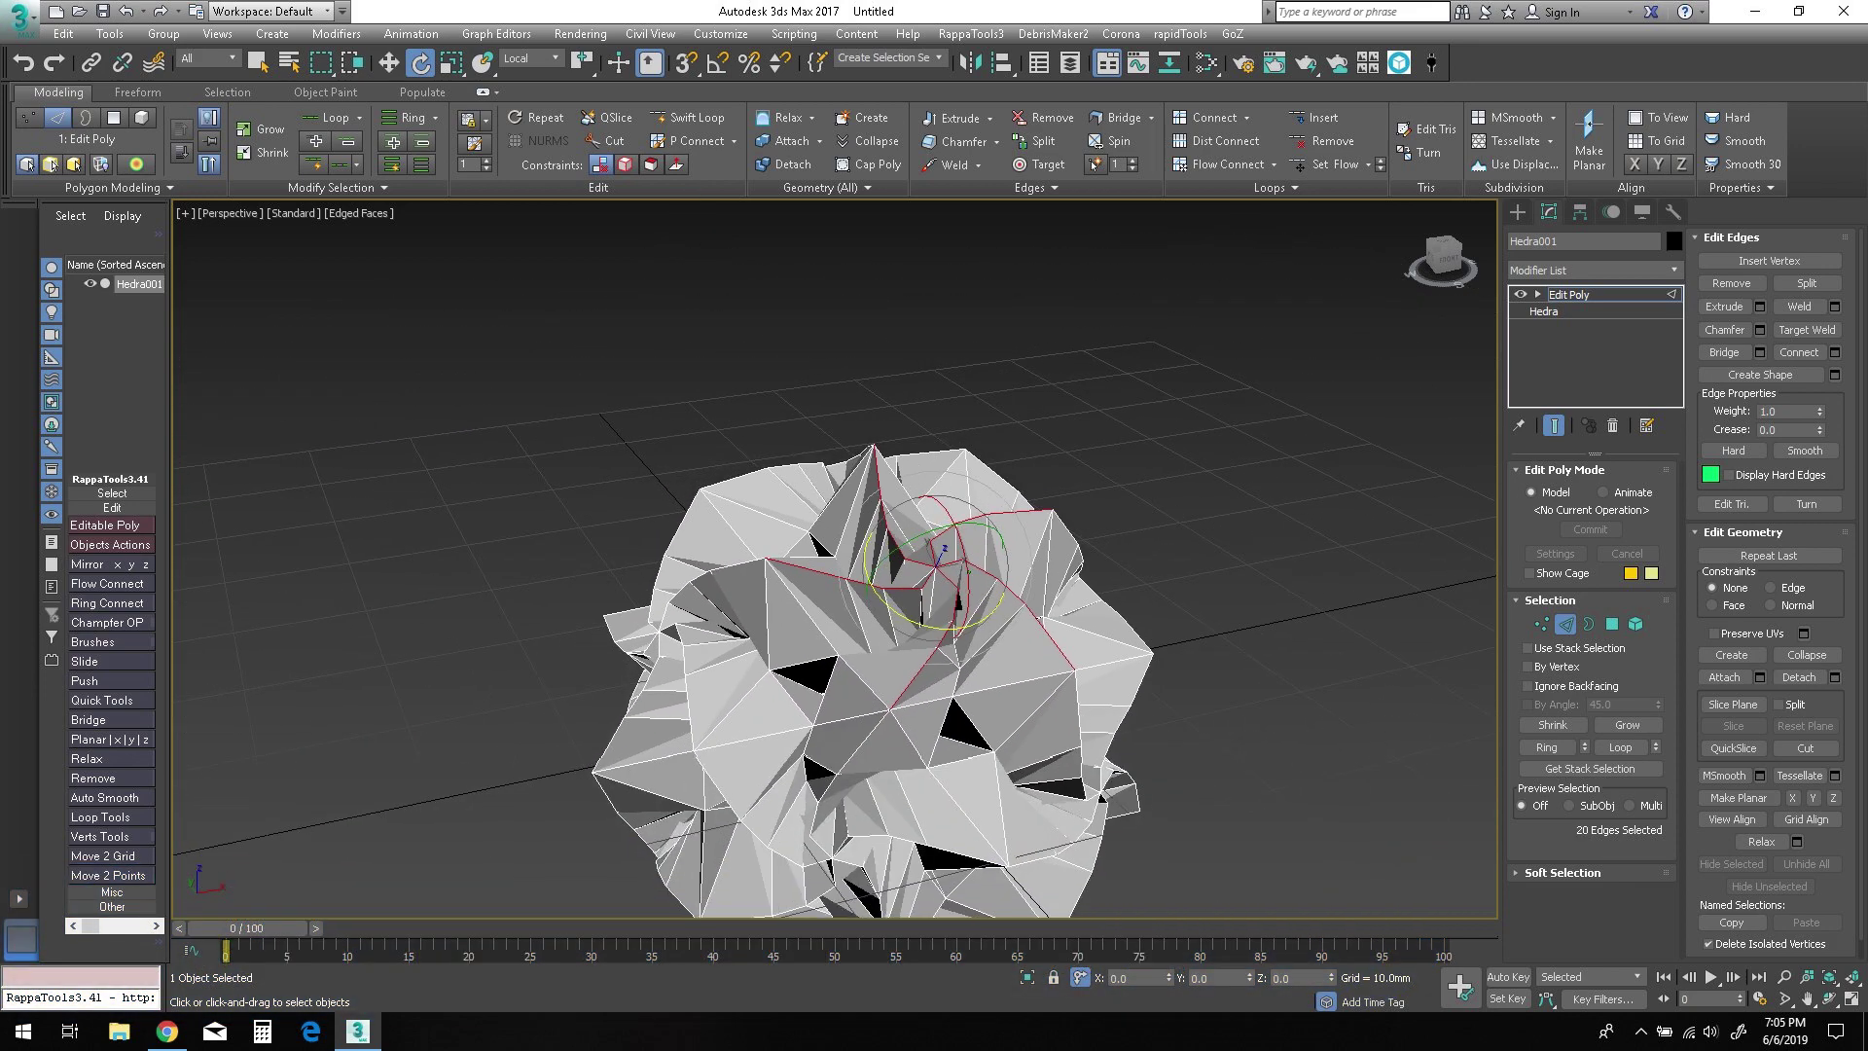
pyautogui.moveTo(1180, 747)
pyautogui.keyDown('alt'); pyautogui.mouseDown(button='middle')
pyautogui.moveTo(1002, 696)
pyautogui.moveTo(1206, 749)
pyautogui.mouseUp(button='middle'); pyautogui.keyUp('alt')
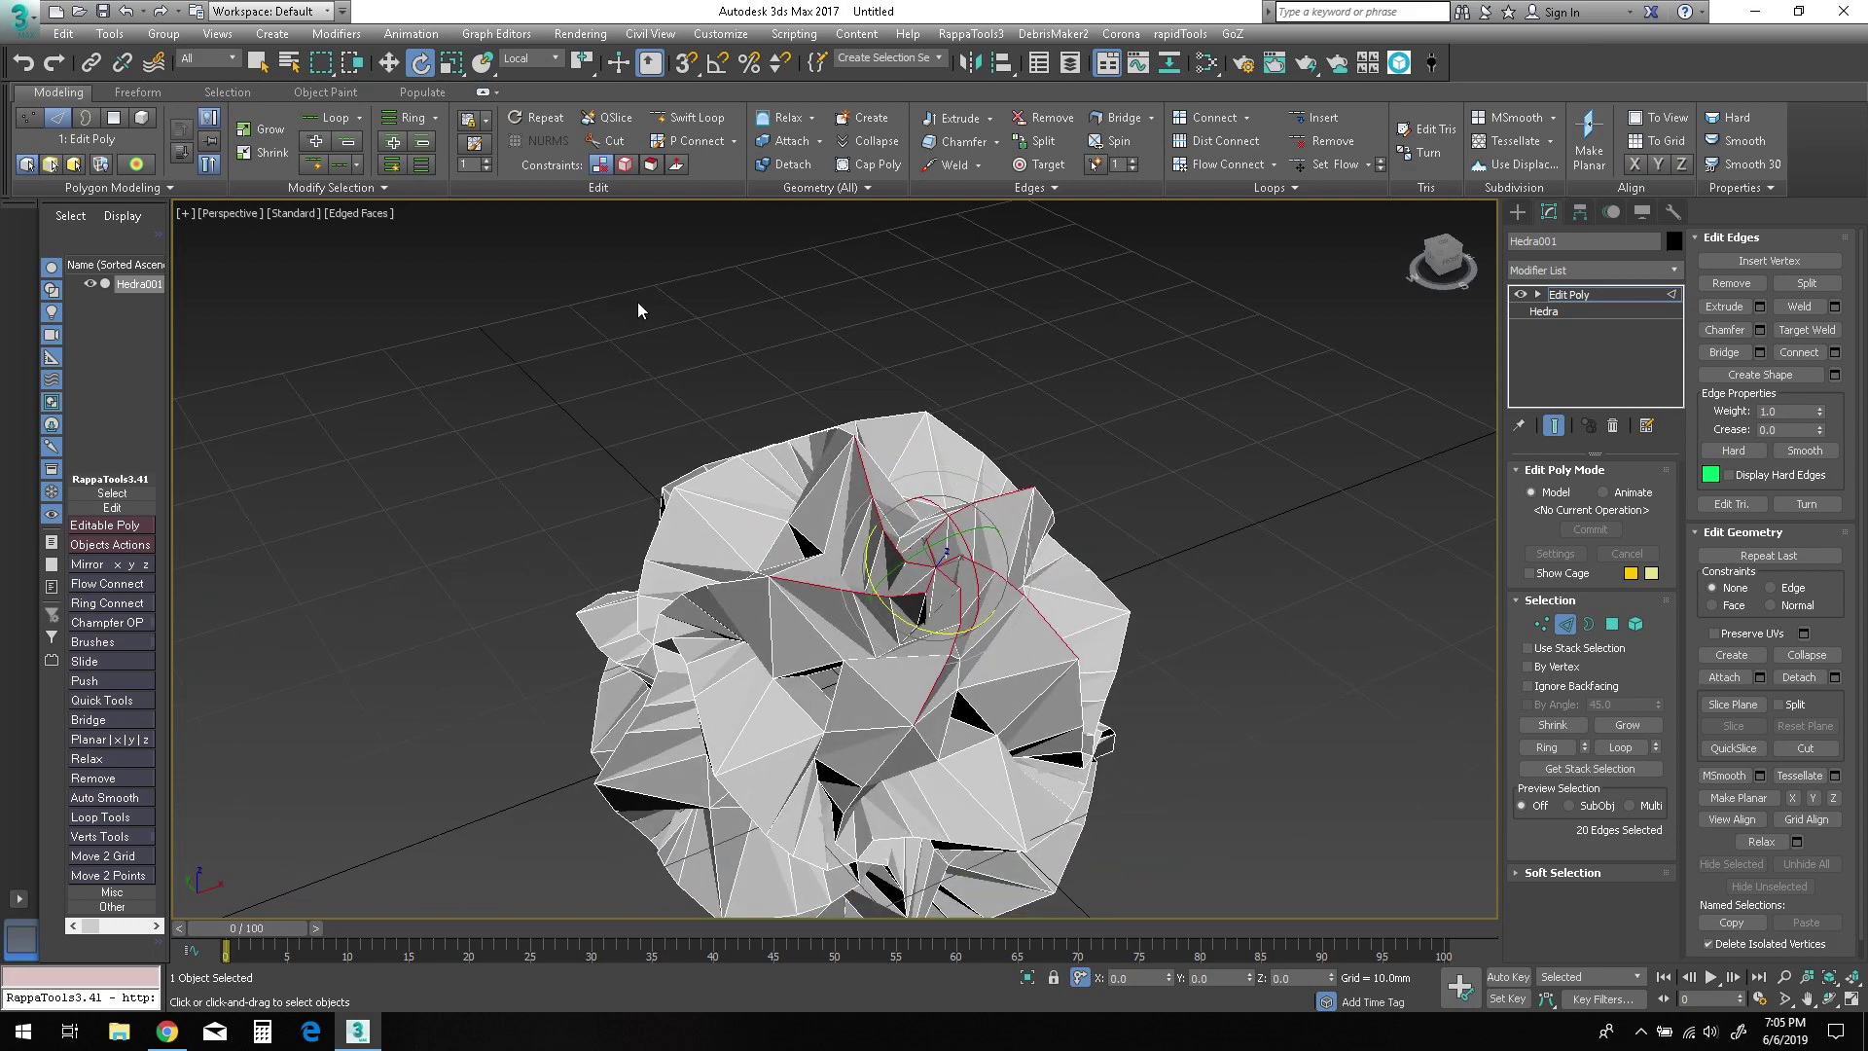
pyautogui.click(336, 187)
pyautogui.click(276, 236)
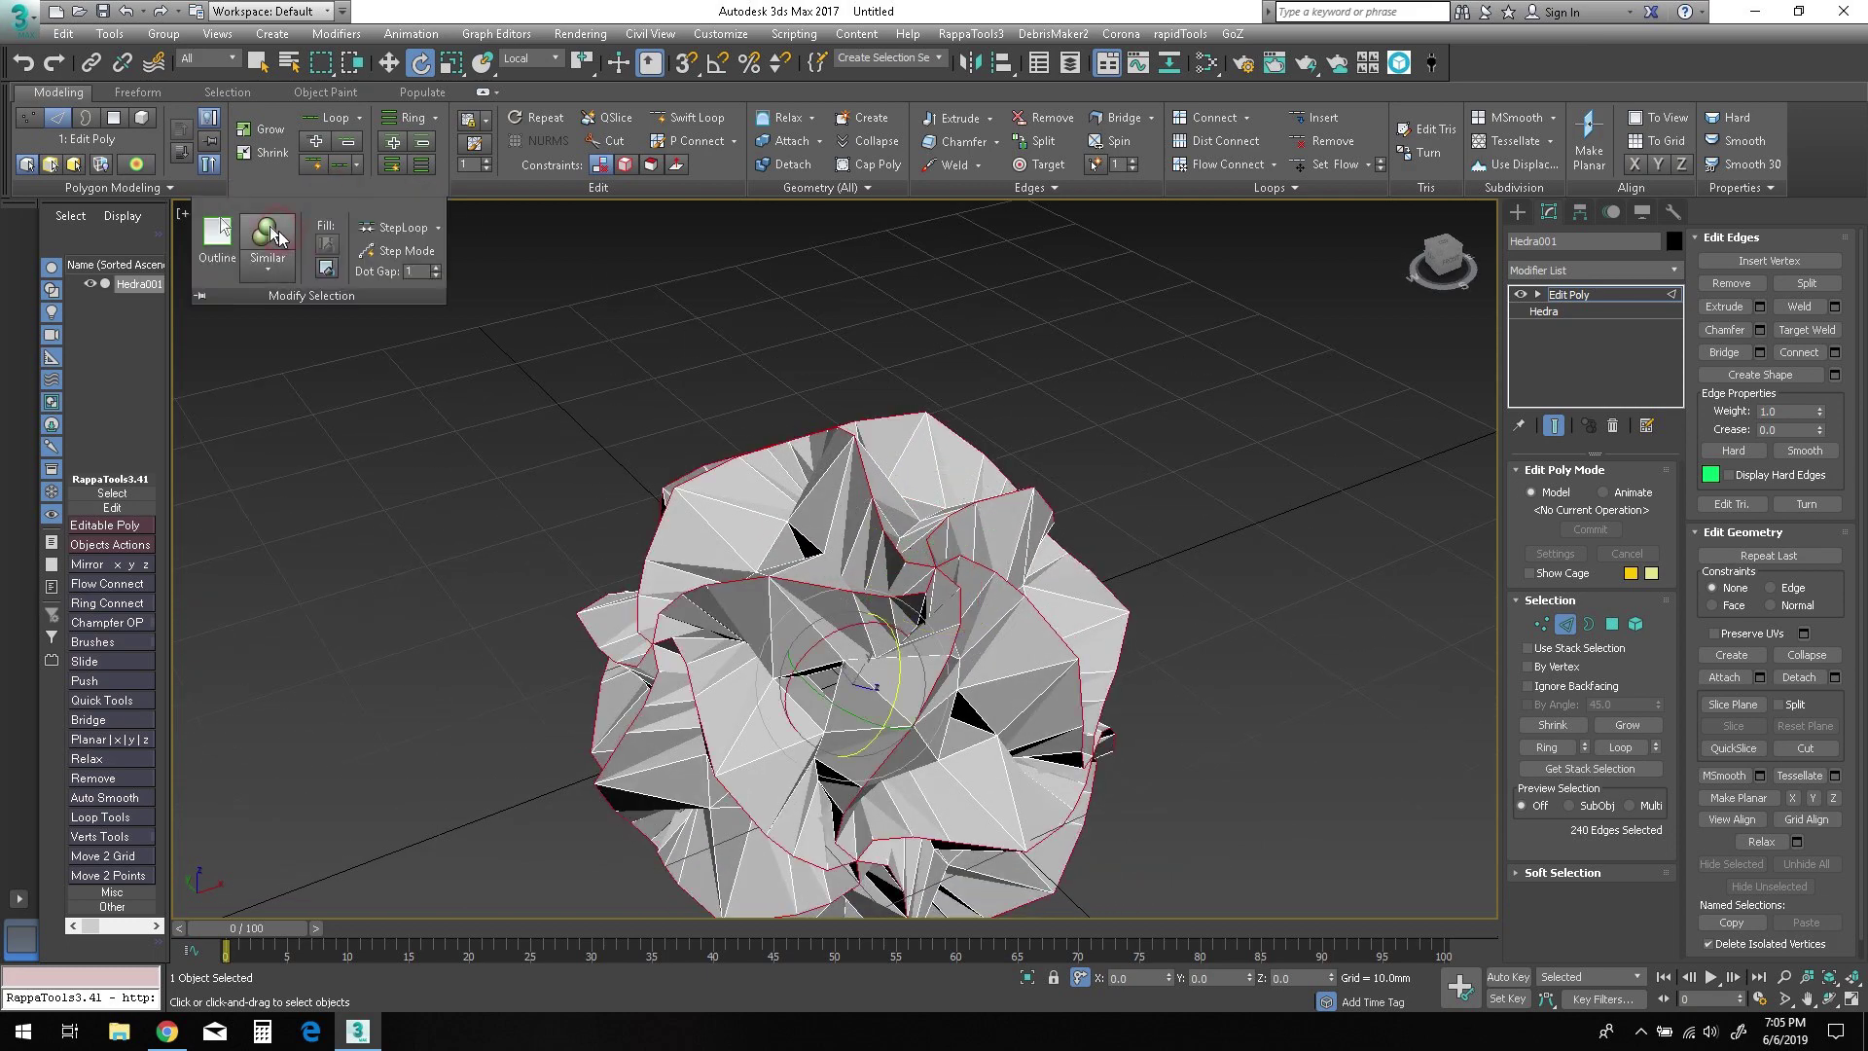
pyautogui.moveTo(1288, 813)
pyautogui.keyDown('alt'); pyautogui.mouseDown(button='middle')
pyautogui.moveTo(1210, 780)
pyautogui.moveTo(1183, 737)
pyautogui.moveTo(1072, 739)
pyautogui.moveTo(981, 786)
pyautogui.moveTo(1272, 826)
pyautogui.mouseUp(button='middle'); pyautogui.keyUp('alt')
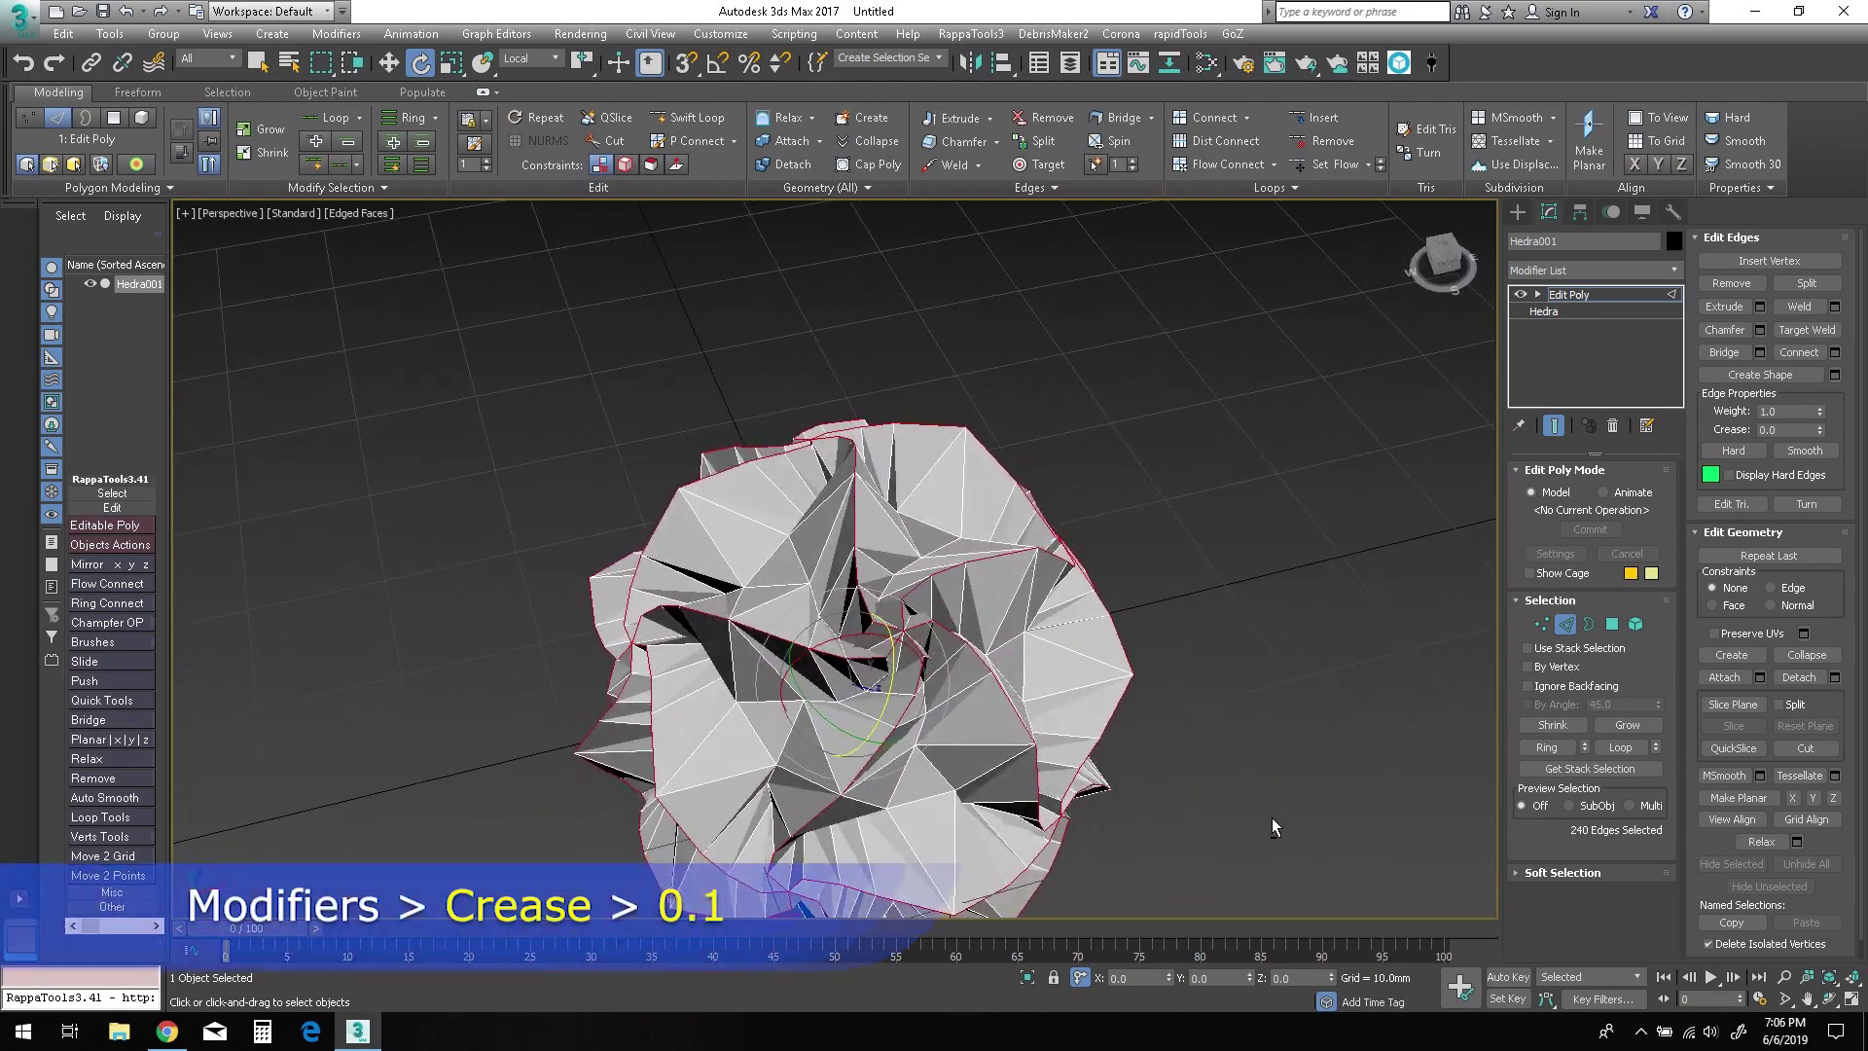
# Add a Crease modifier to the Hedra and set its crease value to 0.1.
pyautogui.click(1669, 273)
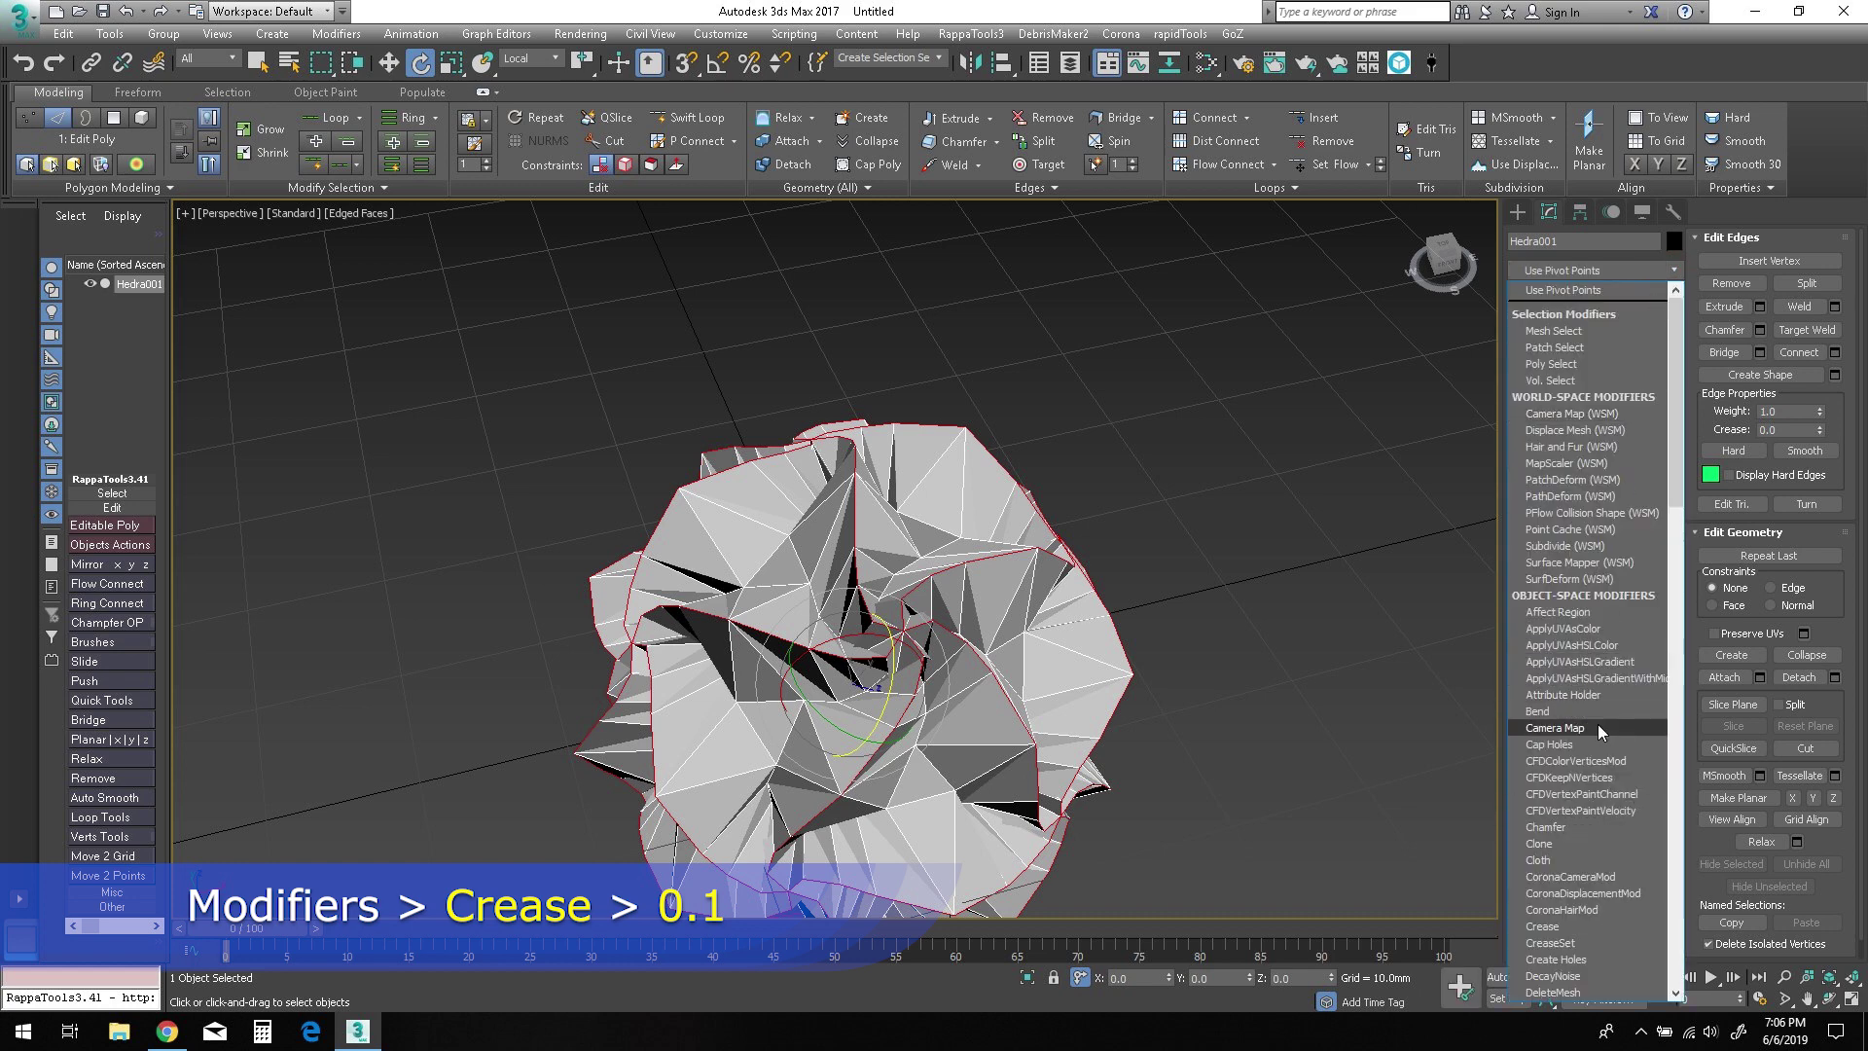
pyautogui.scroll(-4, 1598, 723)
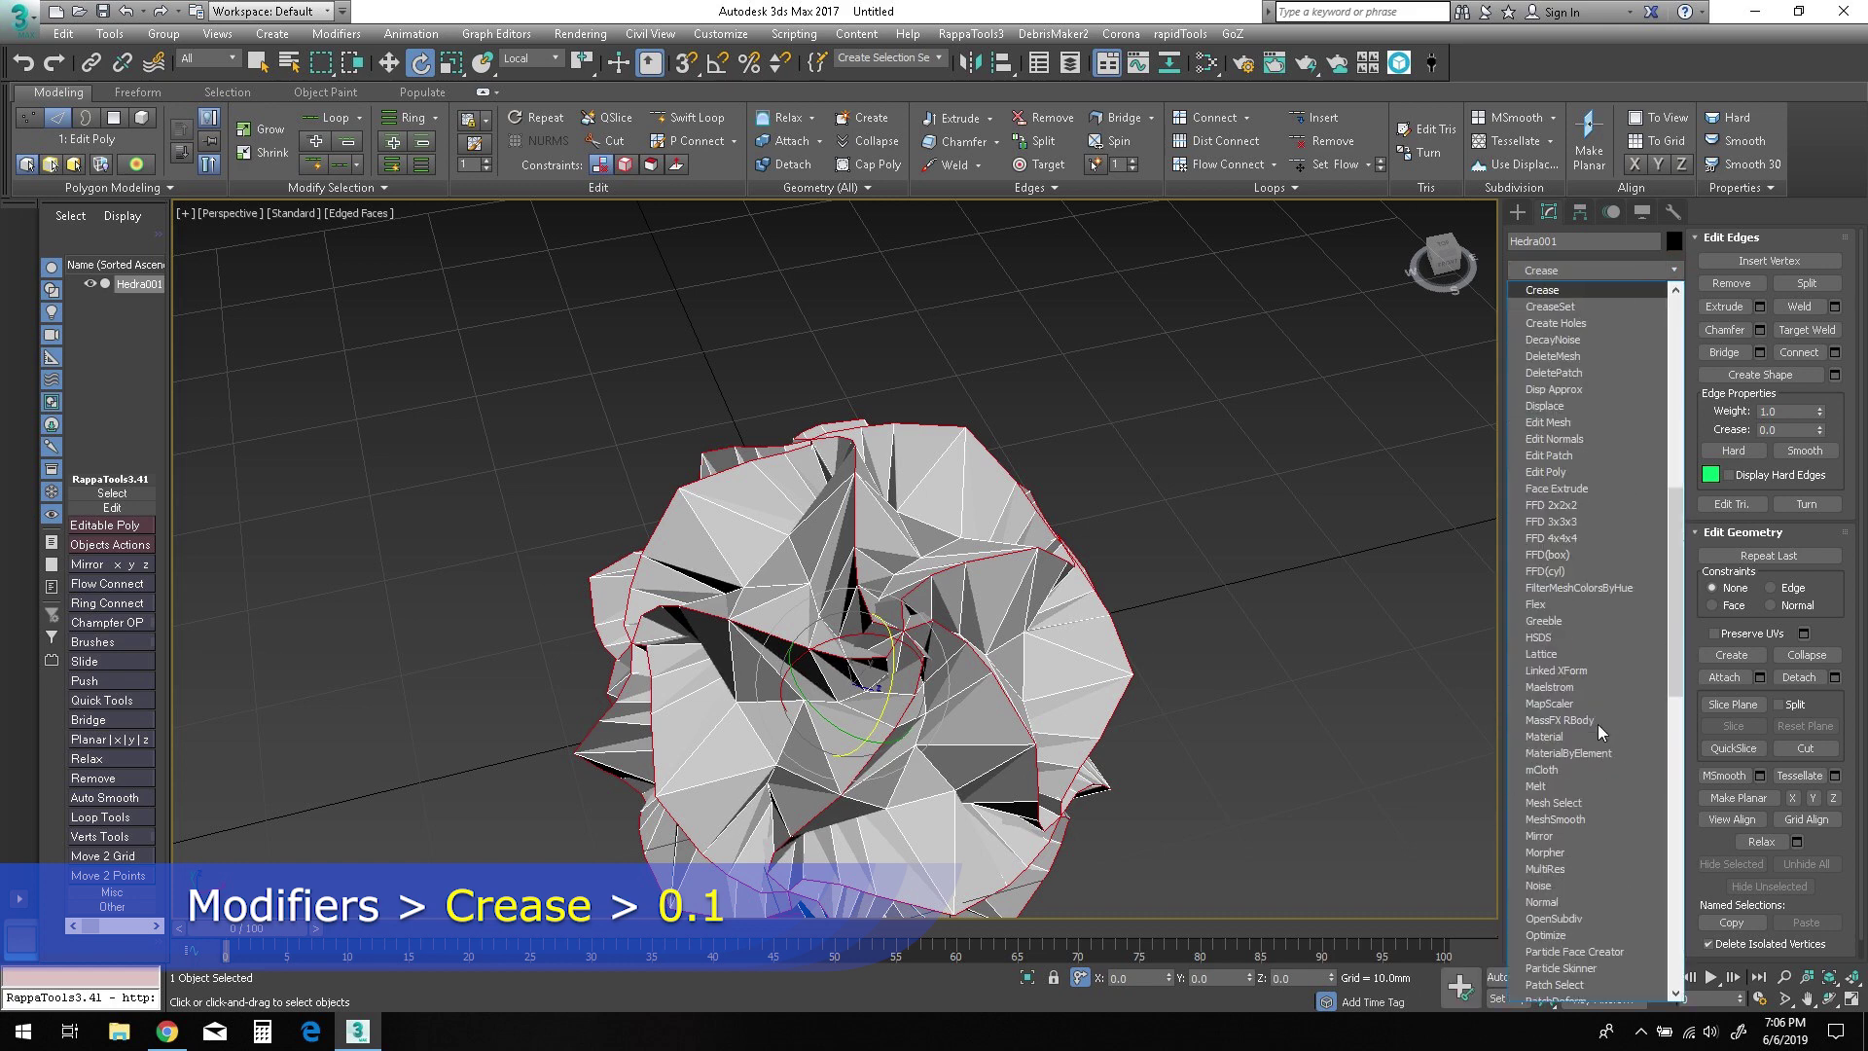
pyautogui.click(1597, 724)
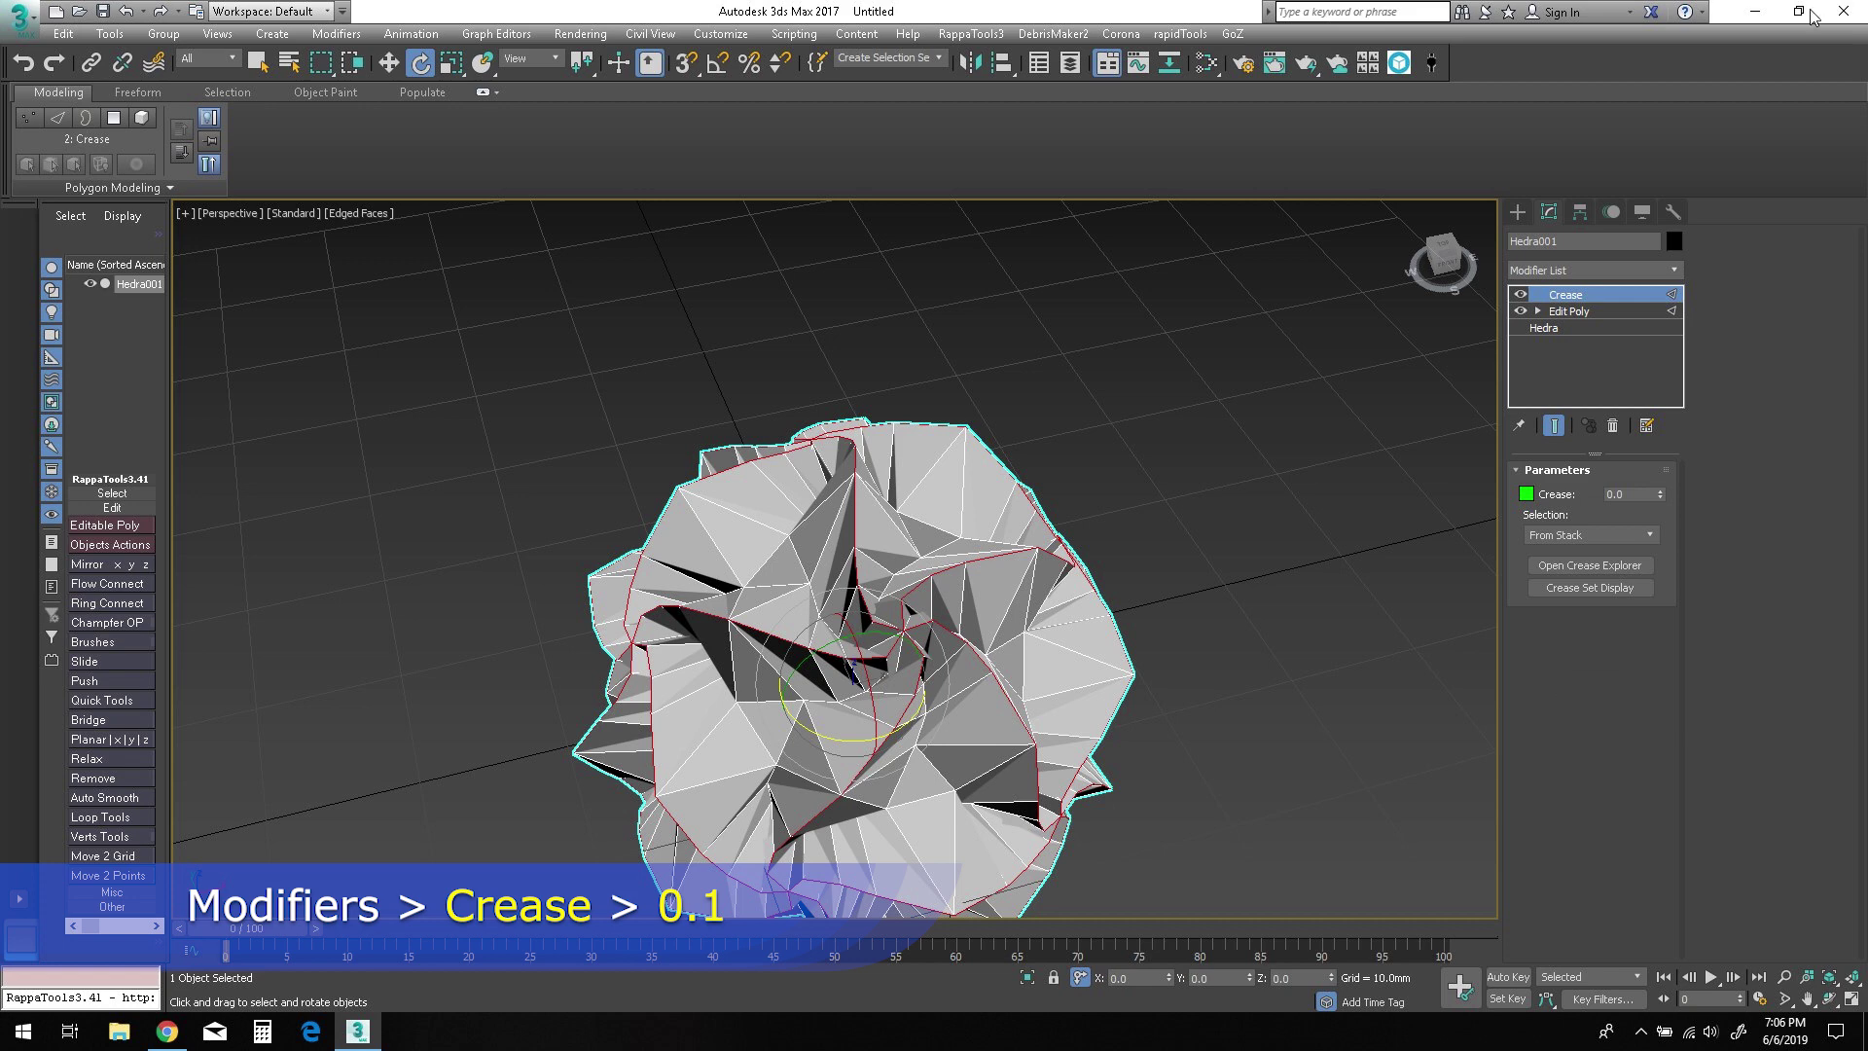
pyautogui.click(1545, 590)
pyautogui.scroll(4, 1090, 705)
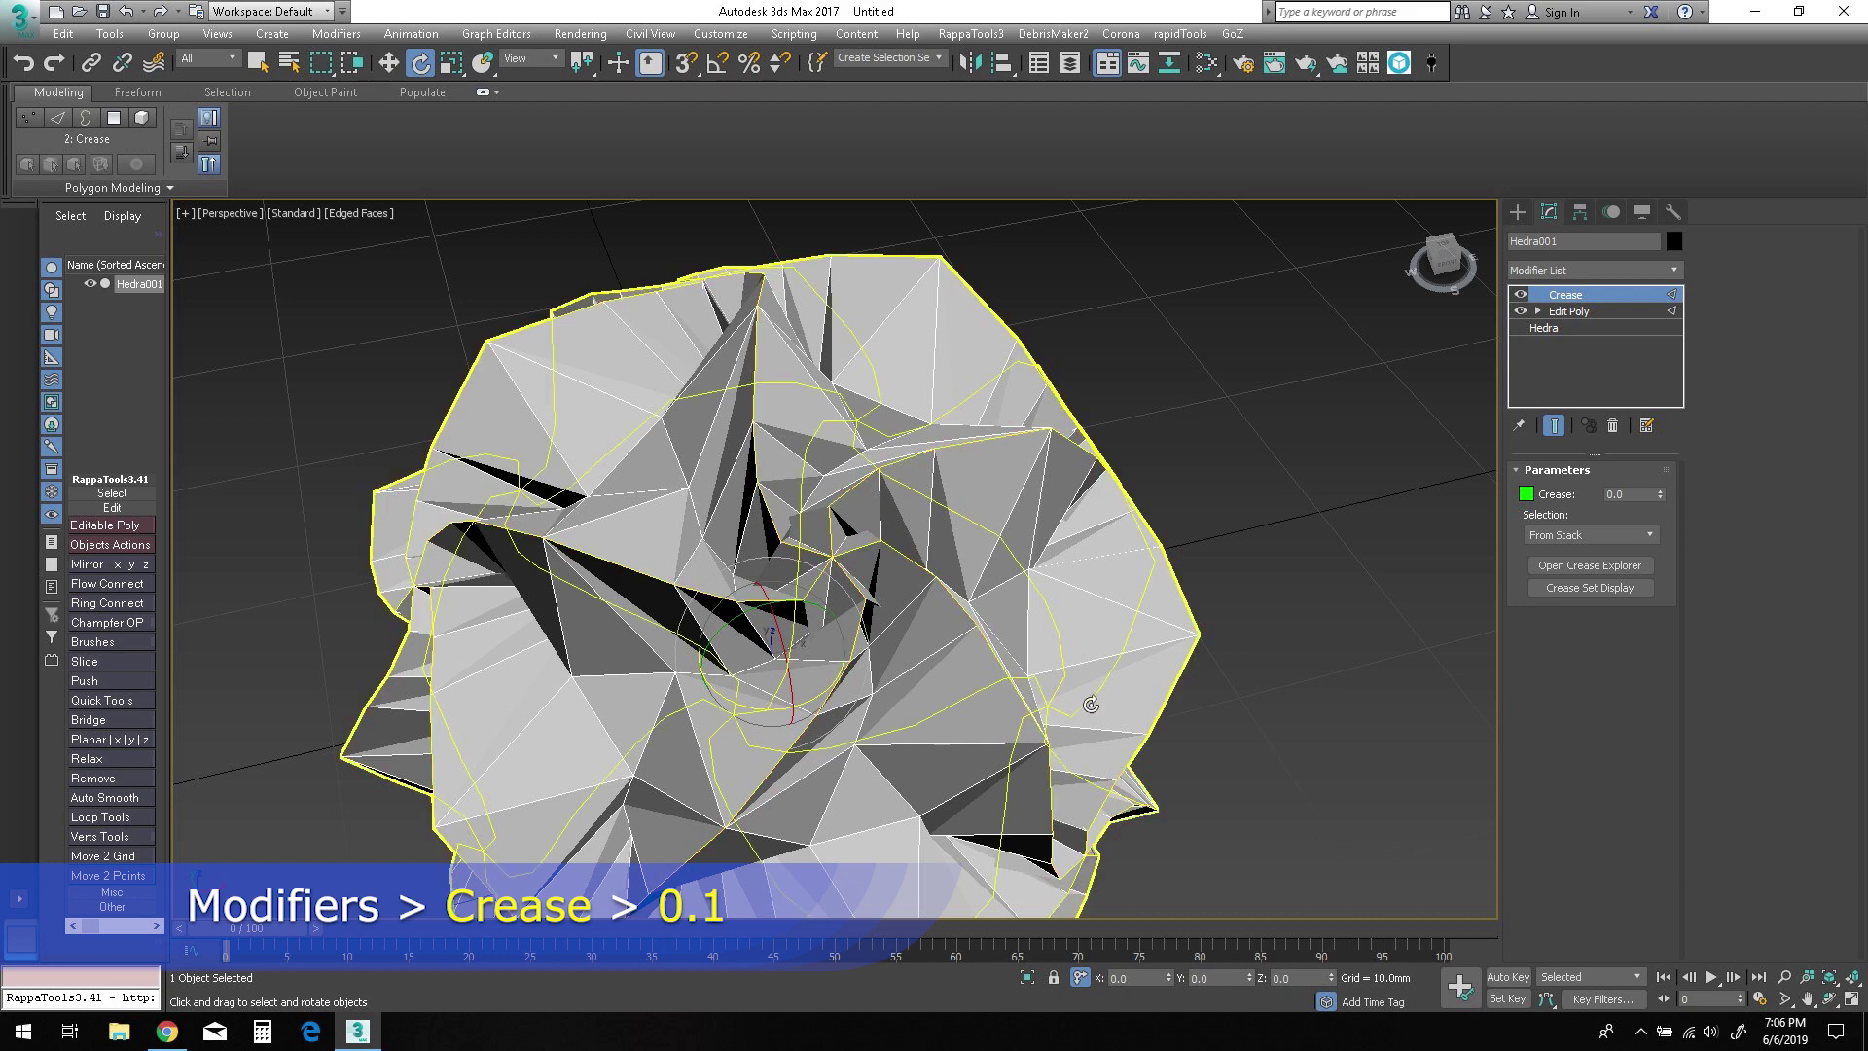
pyautogui.doubleClick(1644, 495)
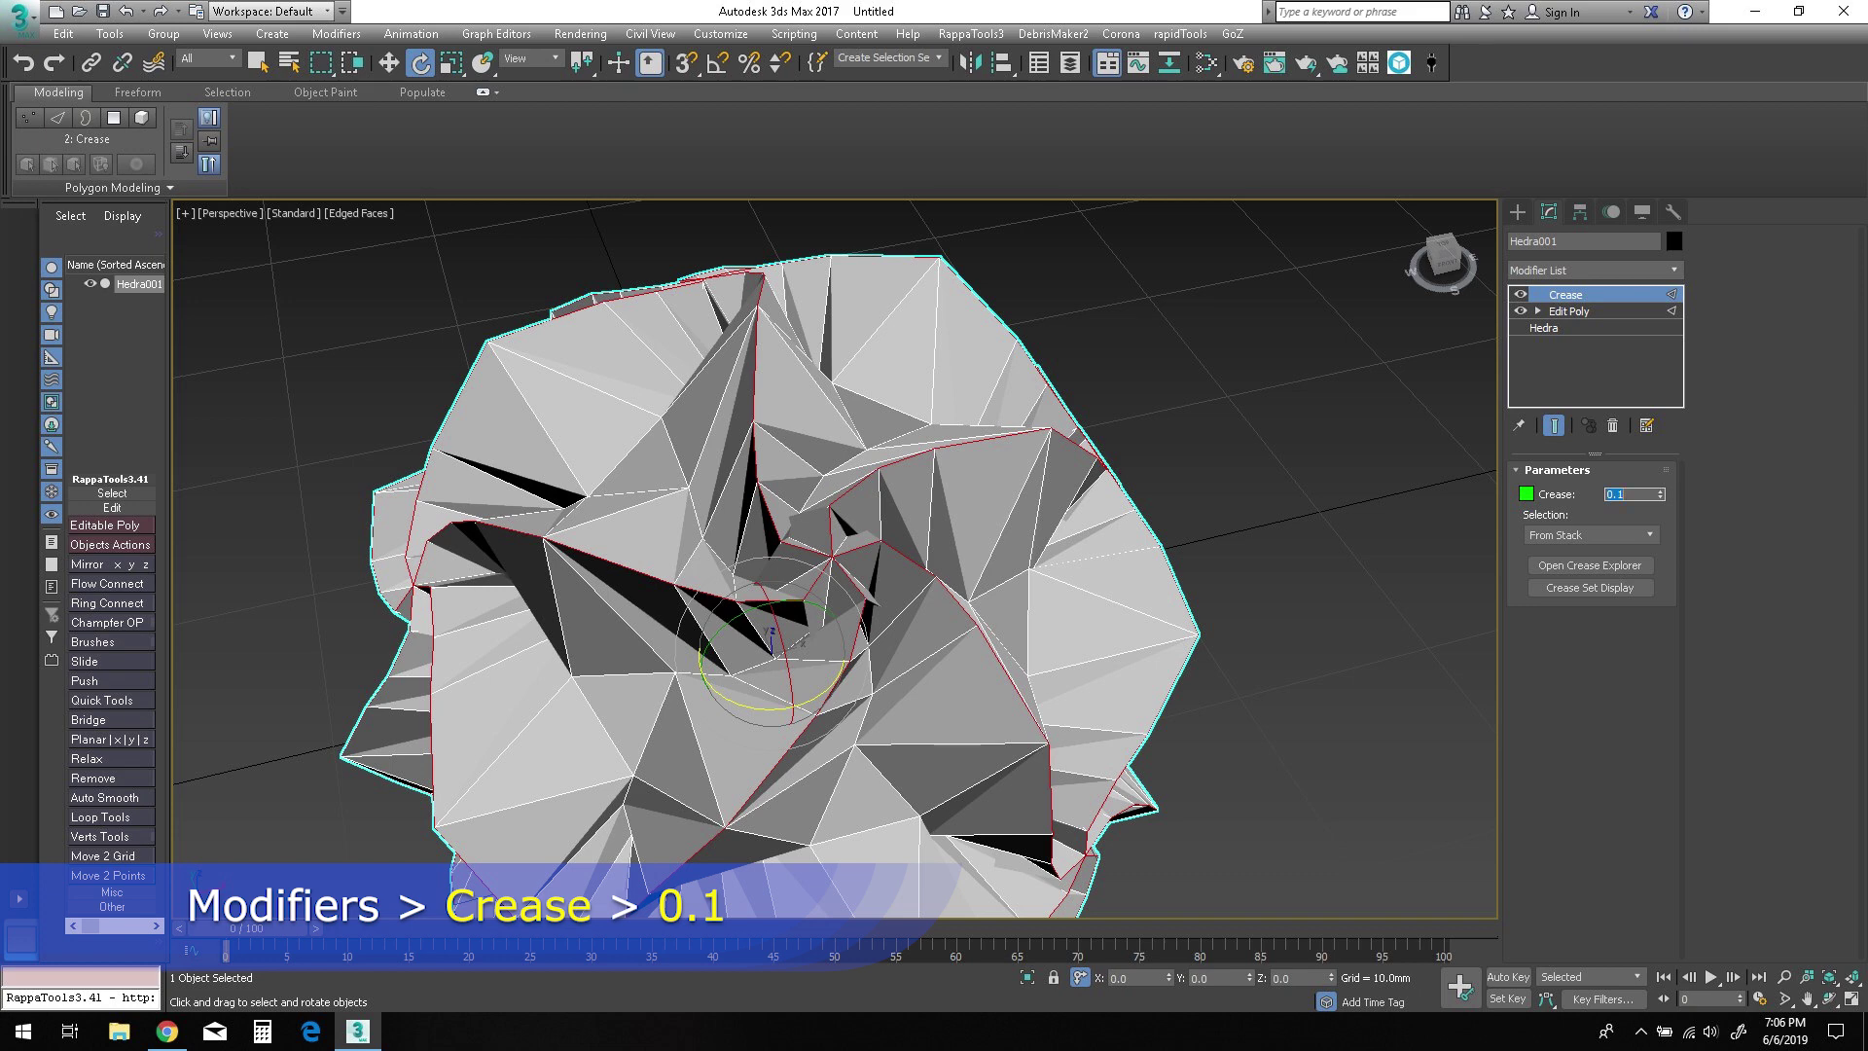
pyautogui.click(1674, 271)
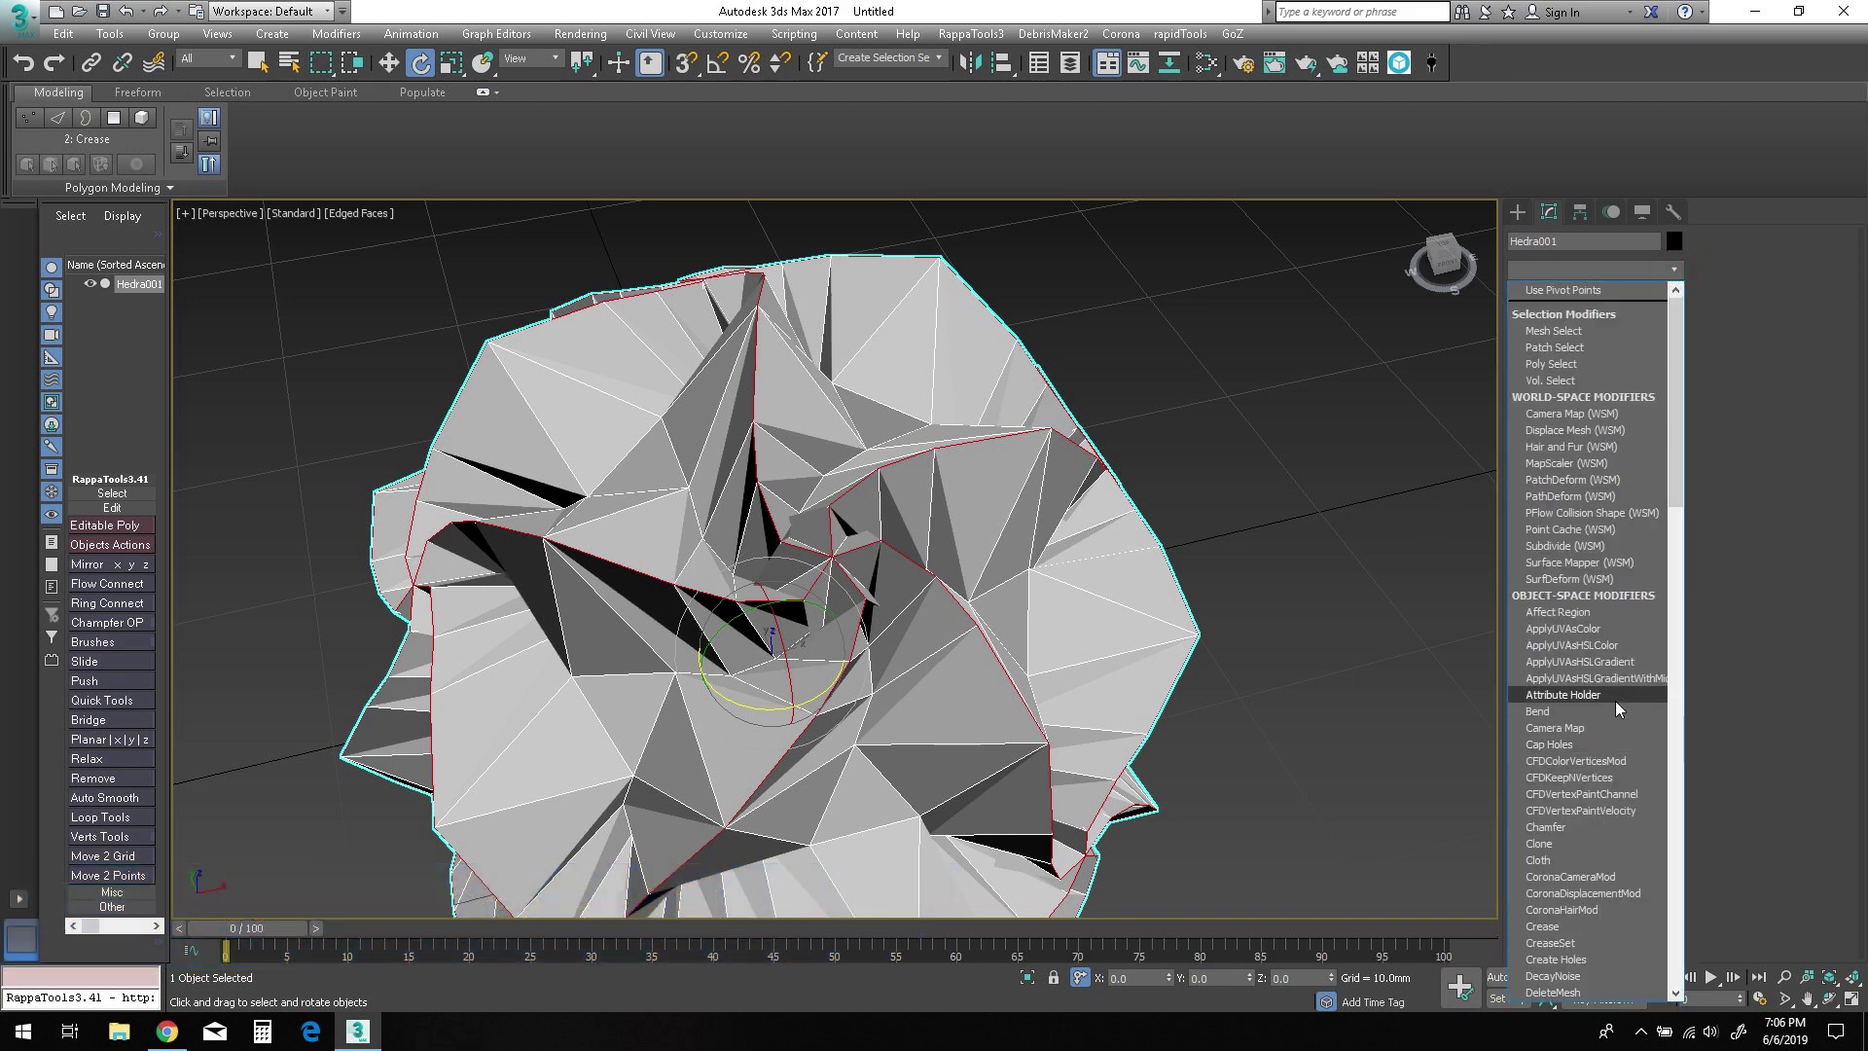
# Add an OpenSubdiv modifier with Iterations 4 and toggle Isoline Display to inspect the mesh.
pyautogui.scroll(-10, 1615, 700)
pyautogui.click(1615, 701)
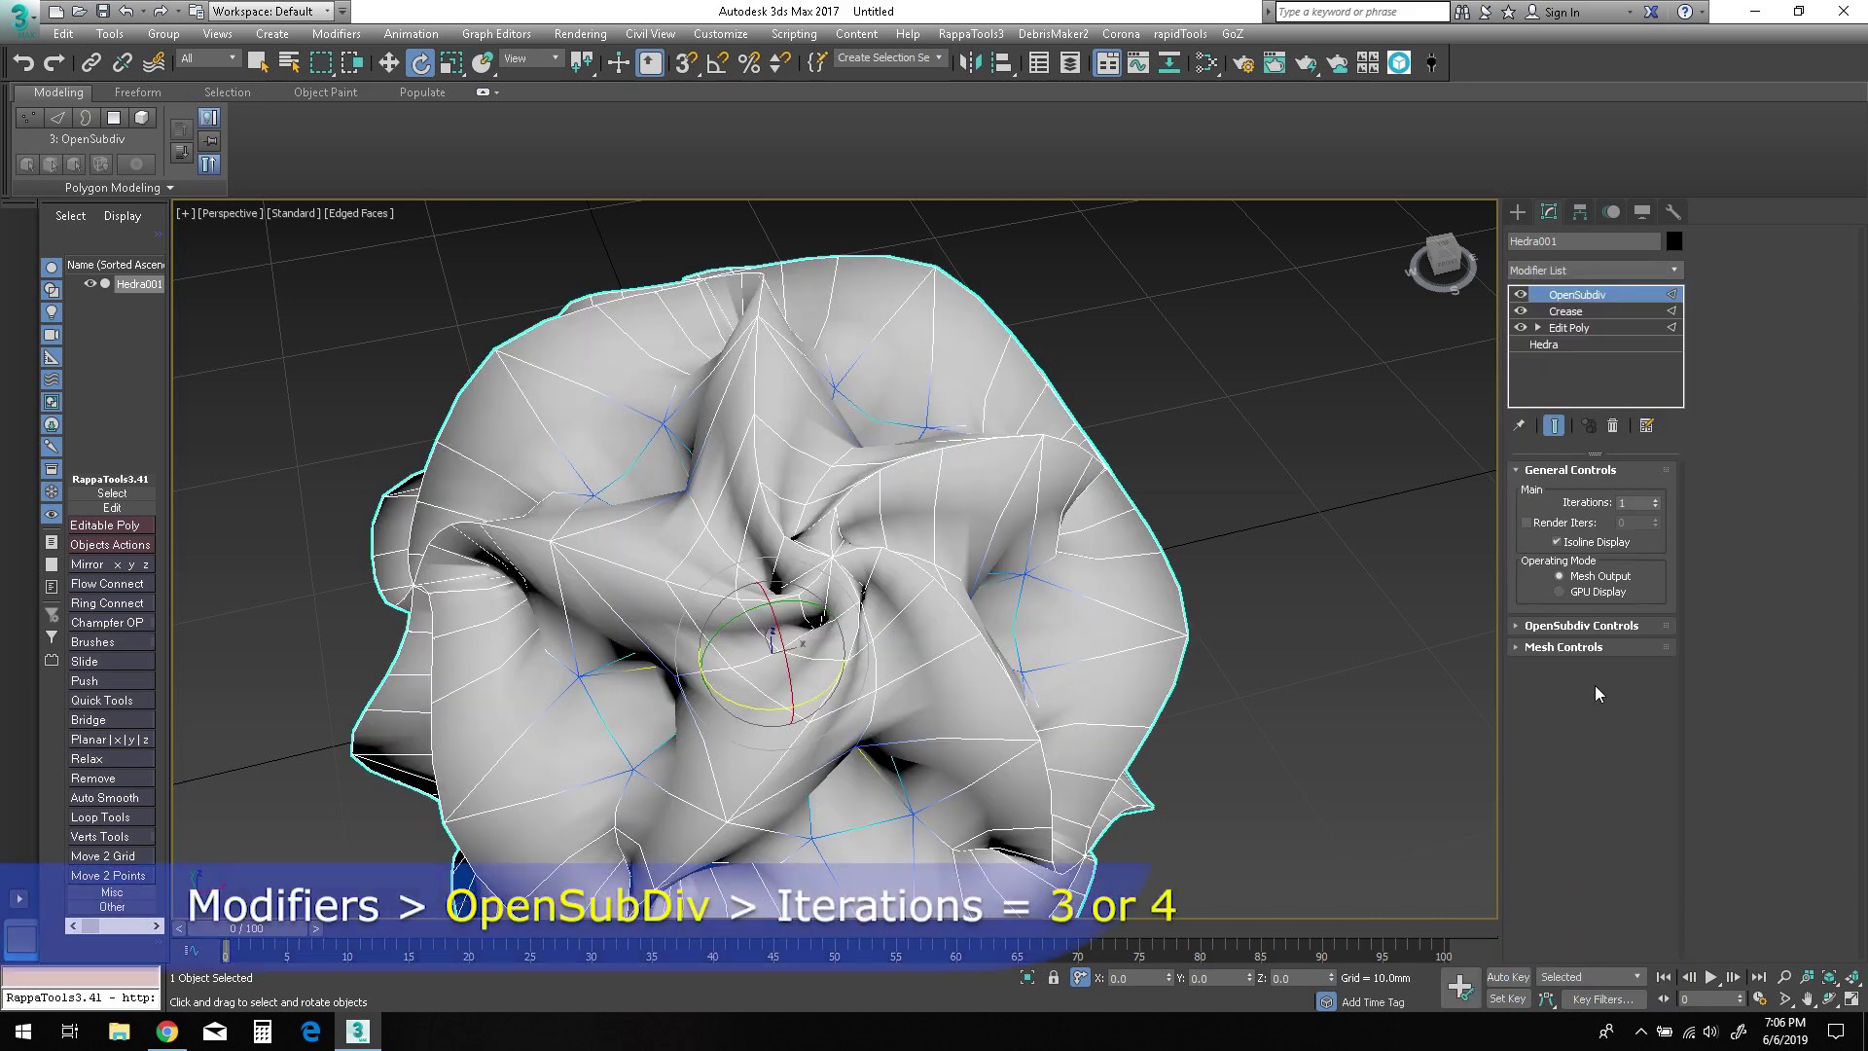
pyautogui.click(1657, 499)
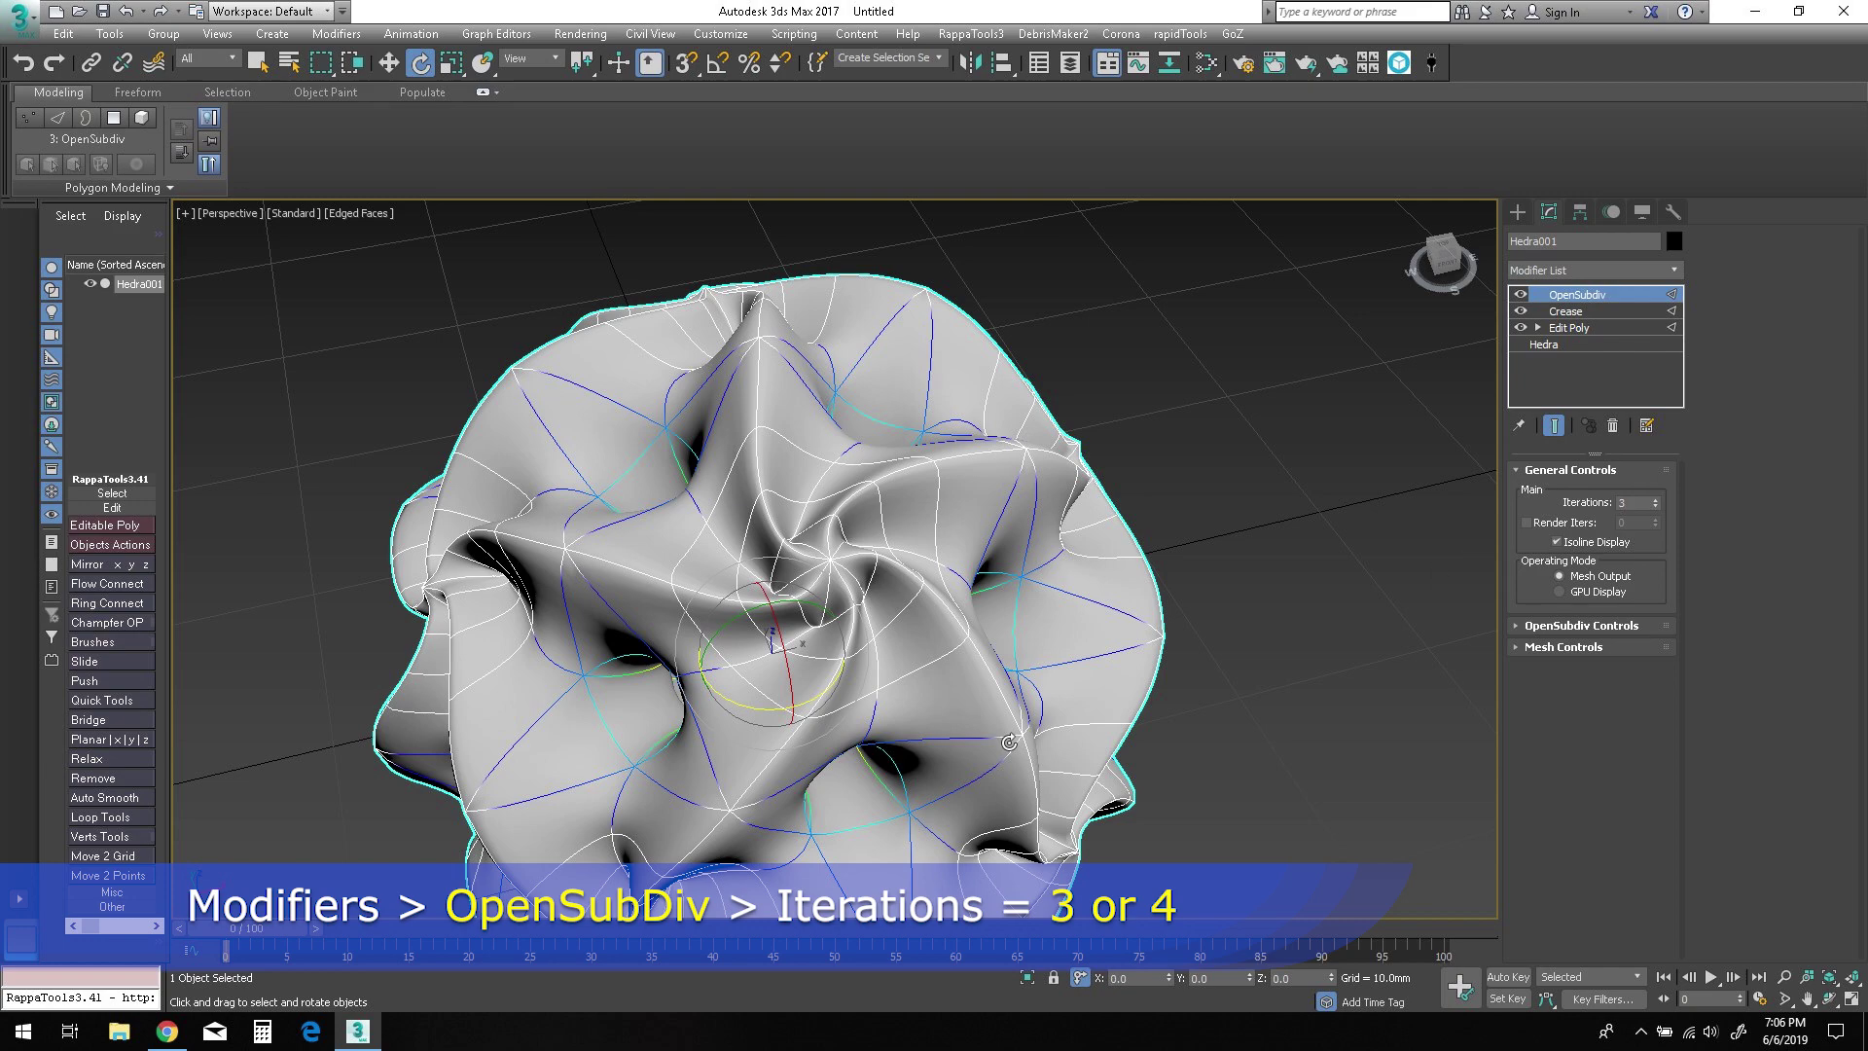
pyautogui.moveTo(883, 776); pyautogui.dragTo(1106, 724, button='middle')
pyautogui.click(1557, 542)
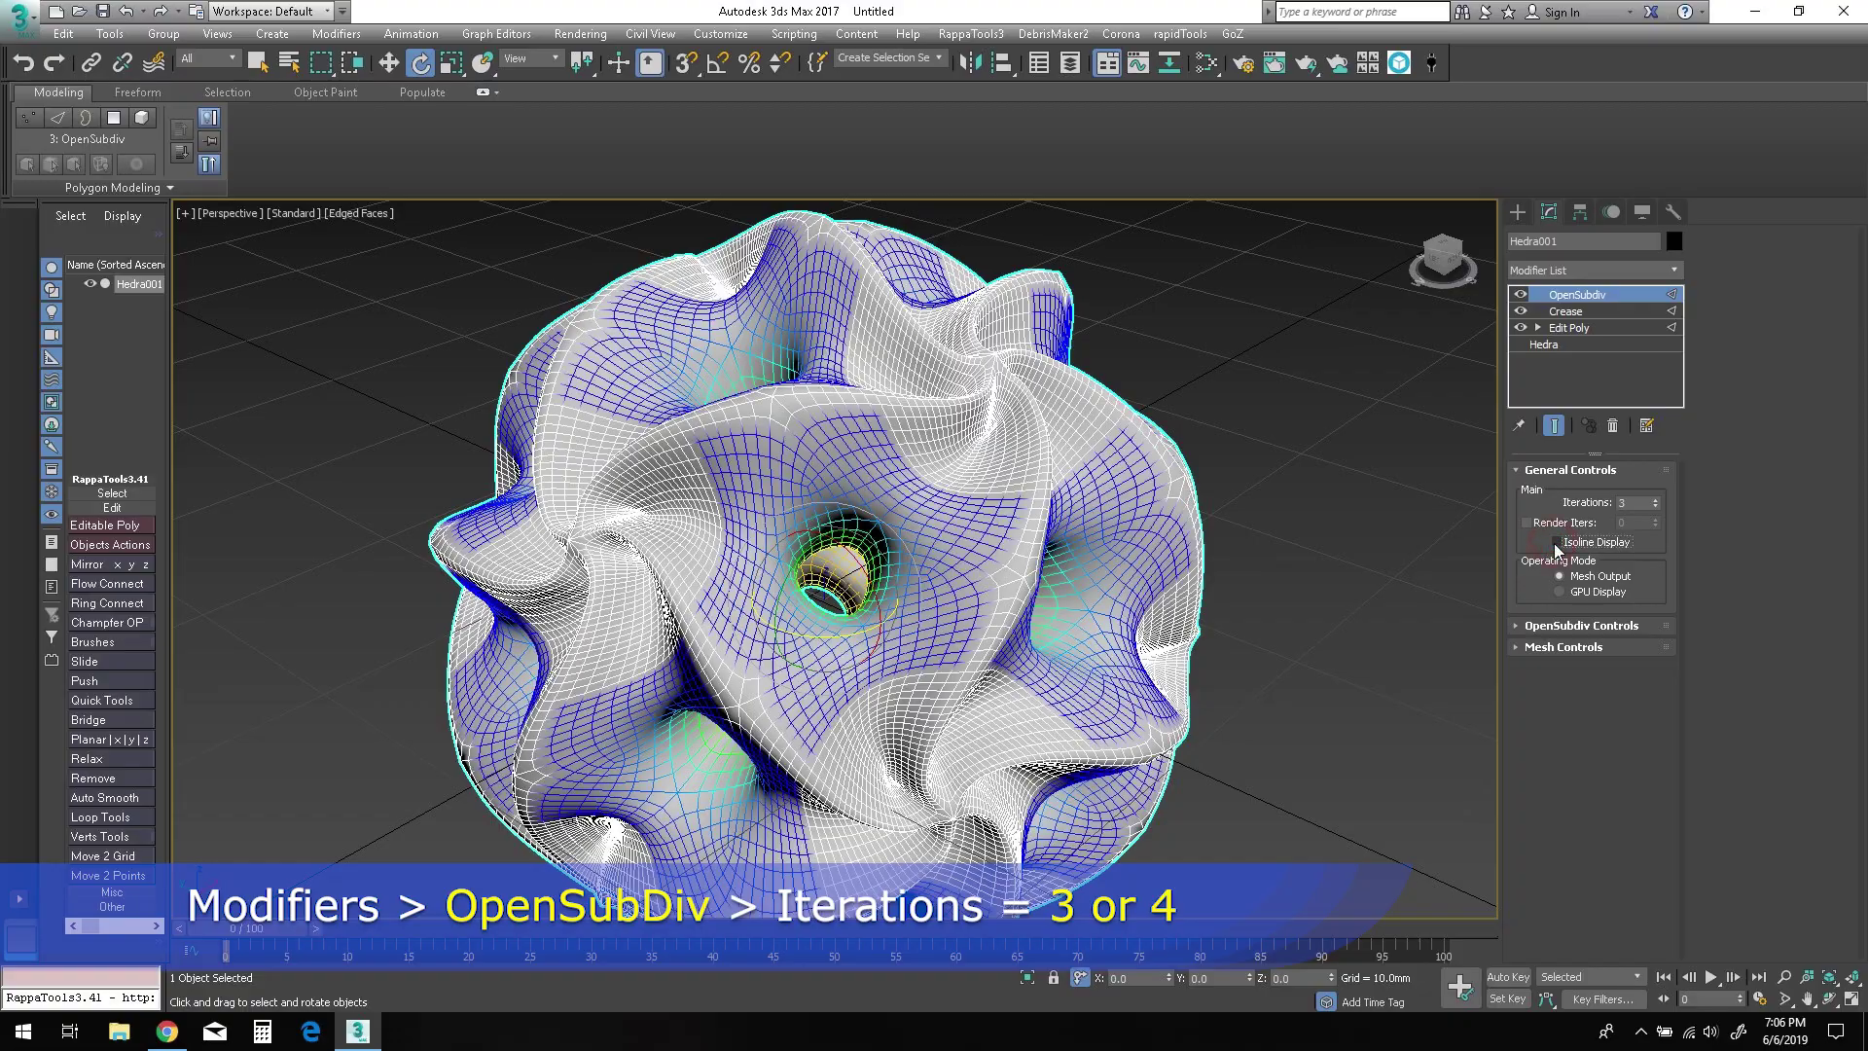
pyautogui.keyDown('alt'); pyautogui.moveTo(1179, 667); pyautogui.dragTo(1156, 700, button='middle'); pyautogui.keyUp('alt')
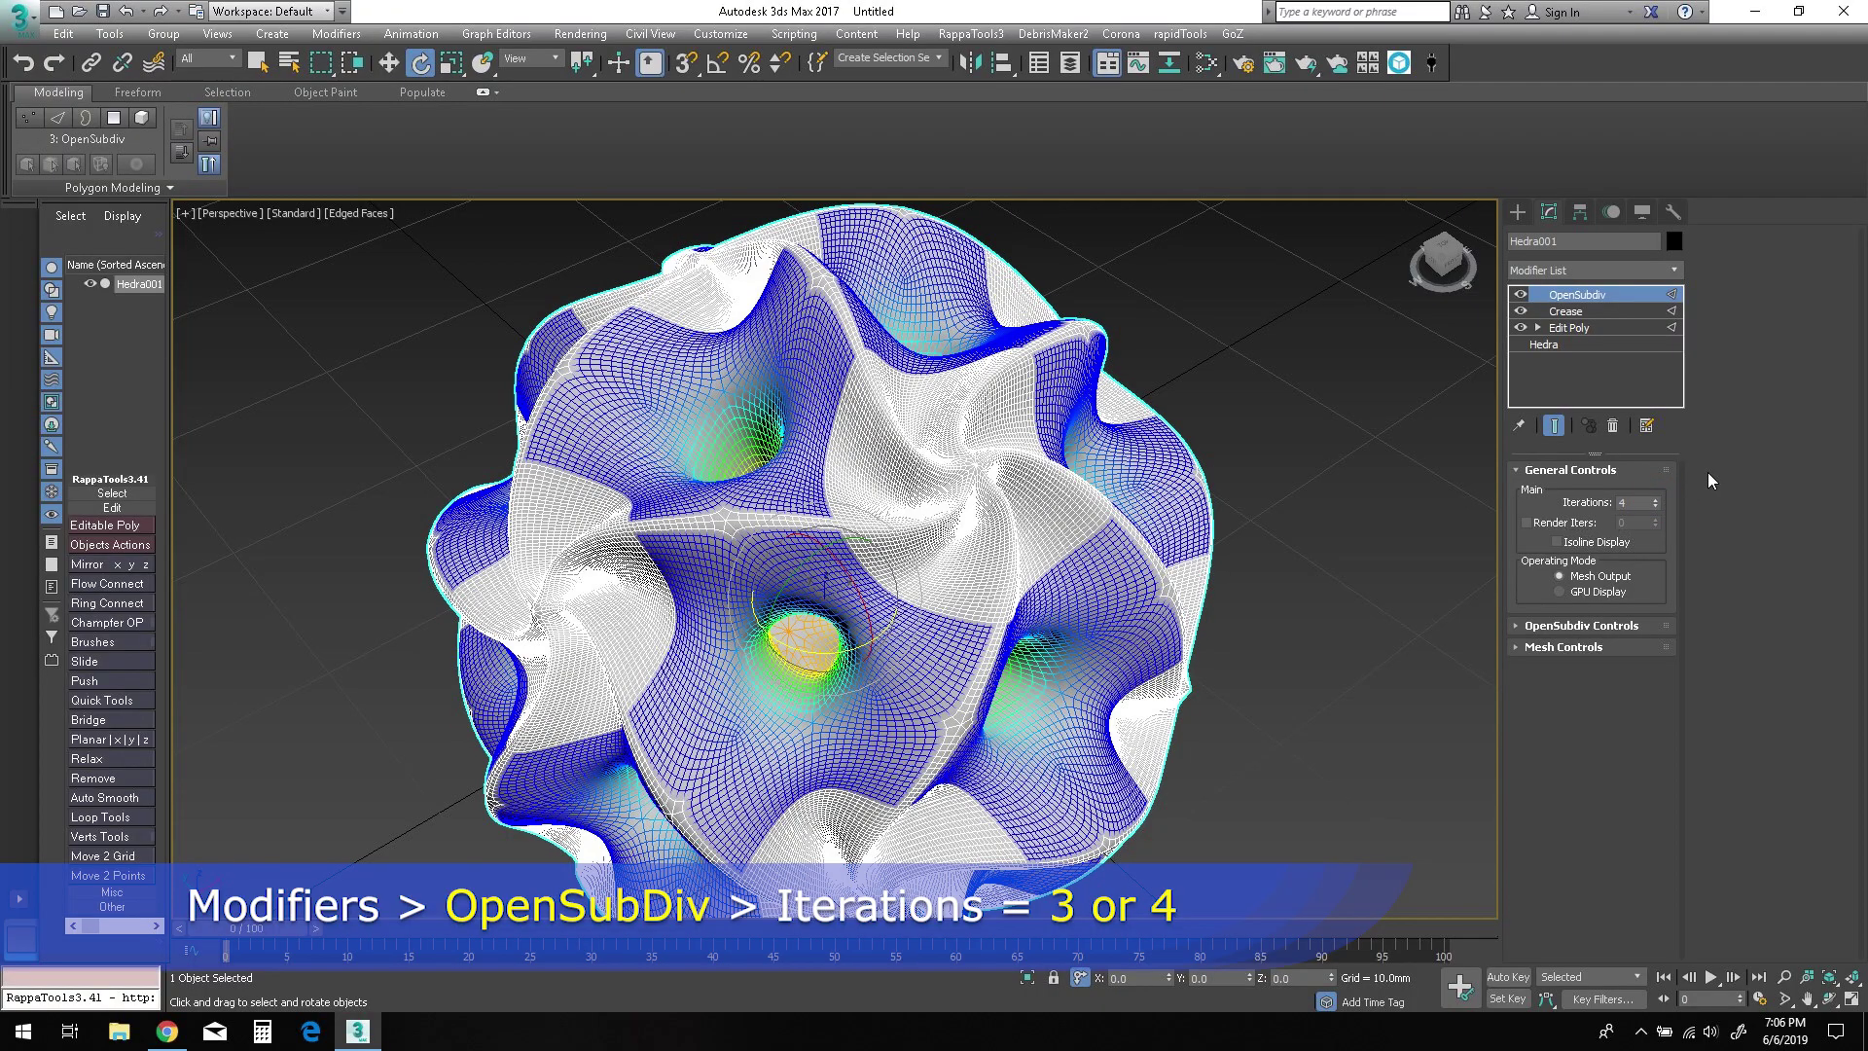
pyautogui.moveTo(1181, 732)
pyautogui.keyDown('alt'); pyautogui.mouseDown(button='middle')
pyautogui.moveTo(1104, 760)
pyautogui.moveTo(1185, 728)
pyautogui.mouseUp(button='middle'); pyautogui.keyUp('alt')
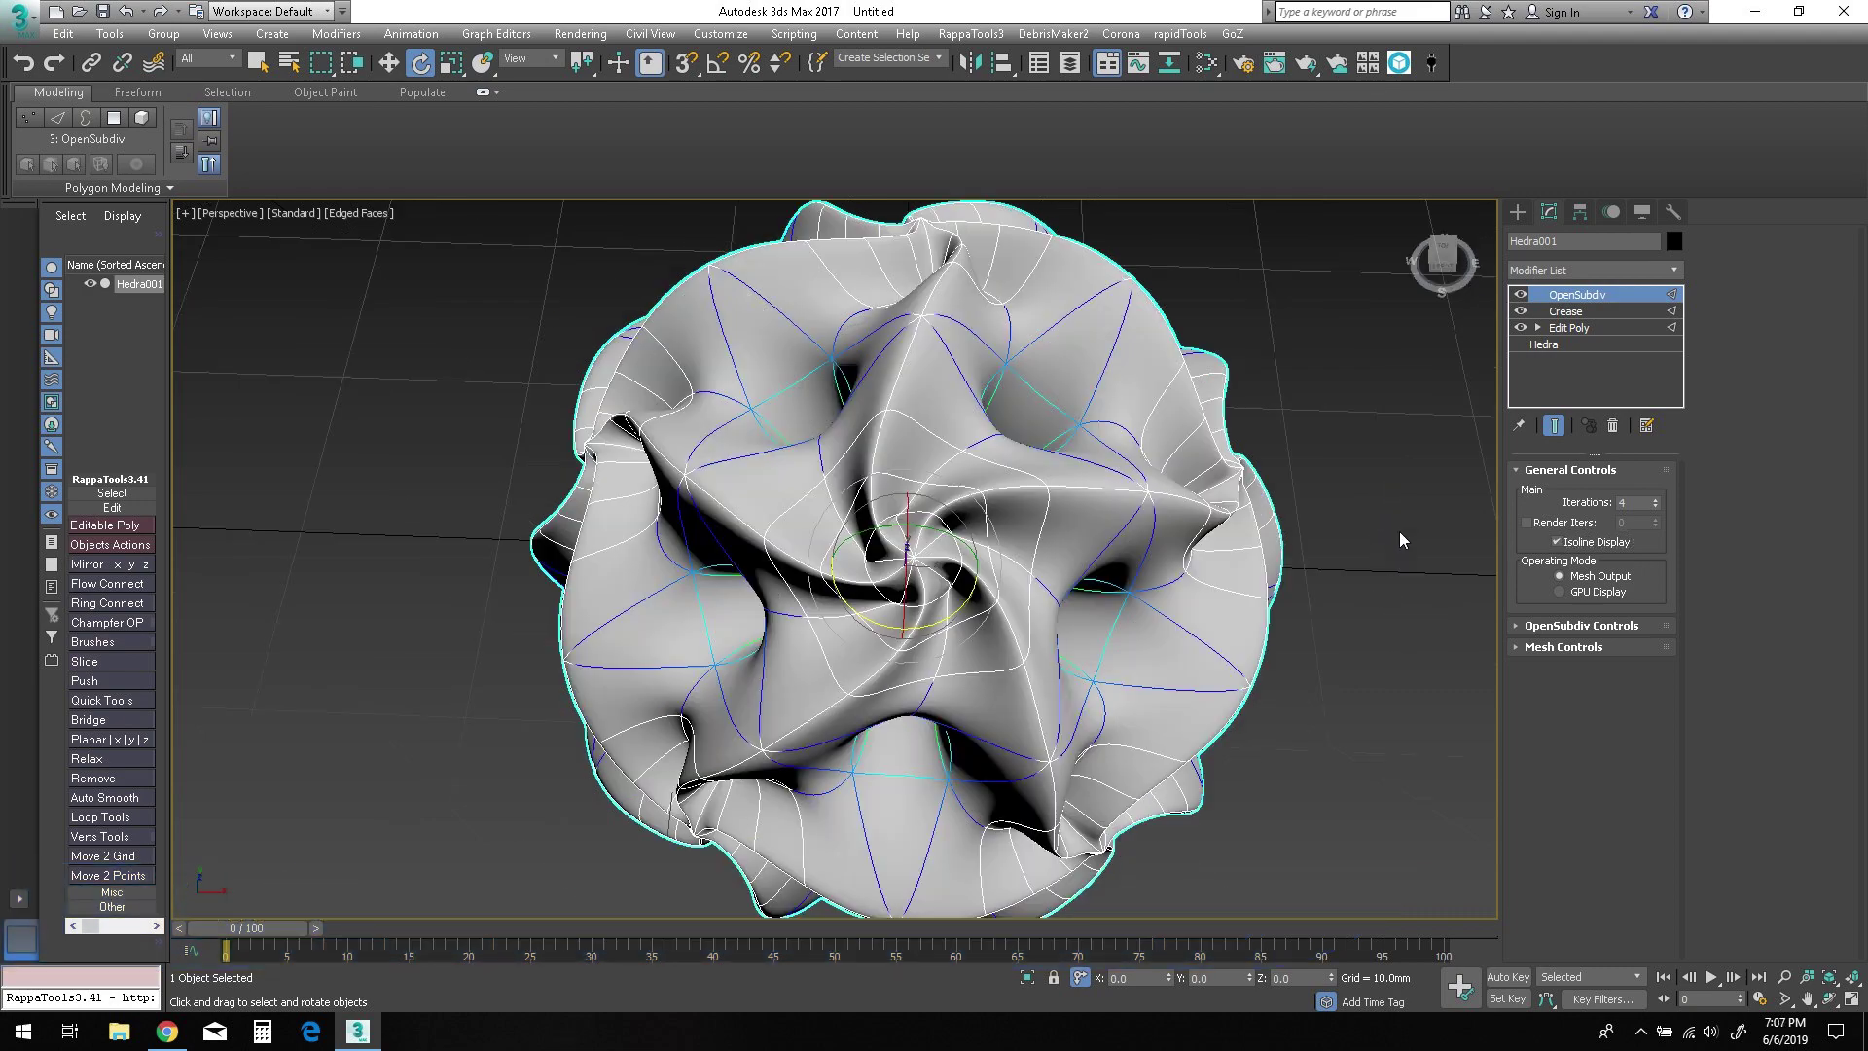
# Deselect the sculpture and turn off Edged Faces for plain shaded display.
pyautogui.click(1385, 533)
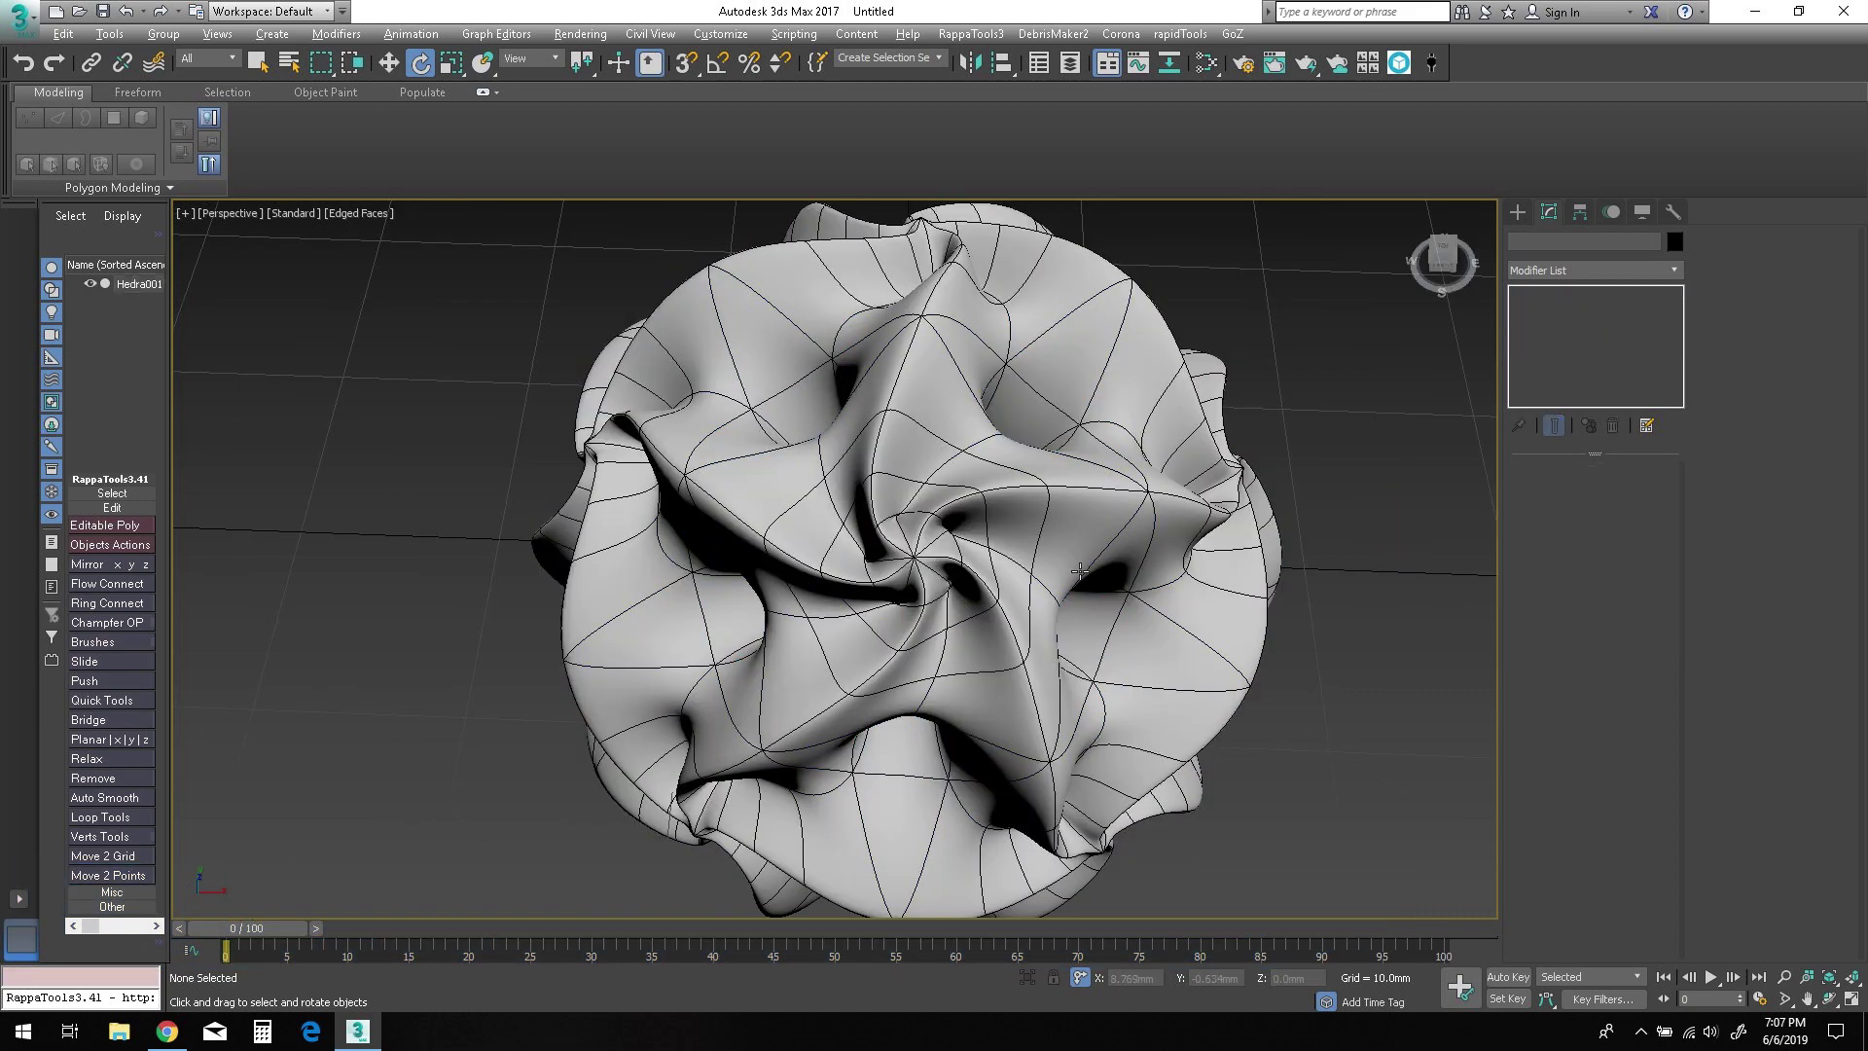
pyautogui.keyDown('alt'); pyautogui.moveTo(1385, 534); pyautogui.dragTo(1127, 542, button='middle'); pyautogui.keyUp('alt')
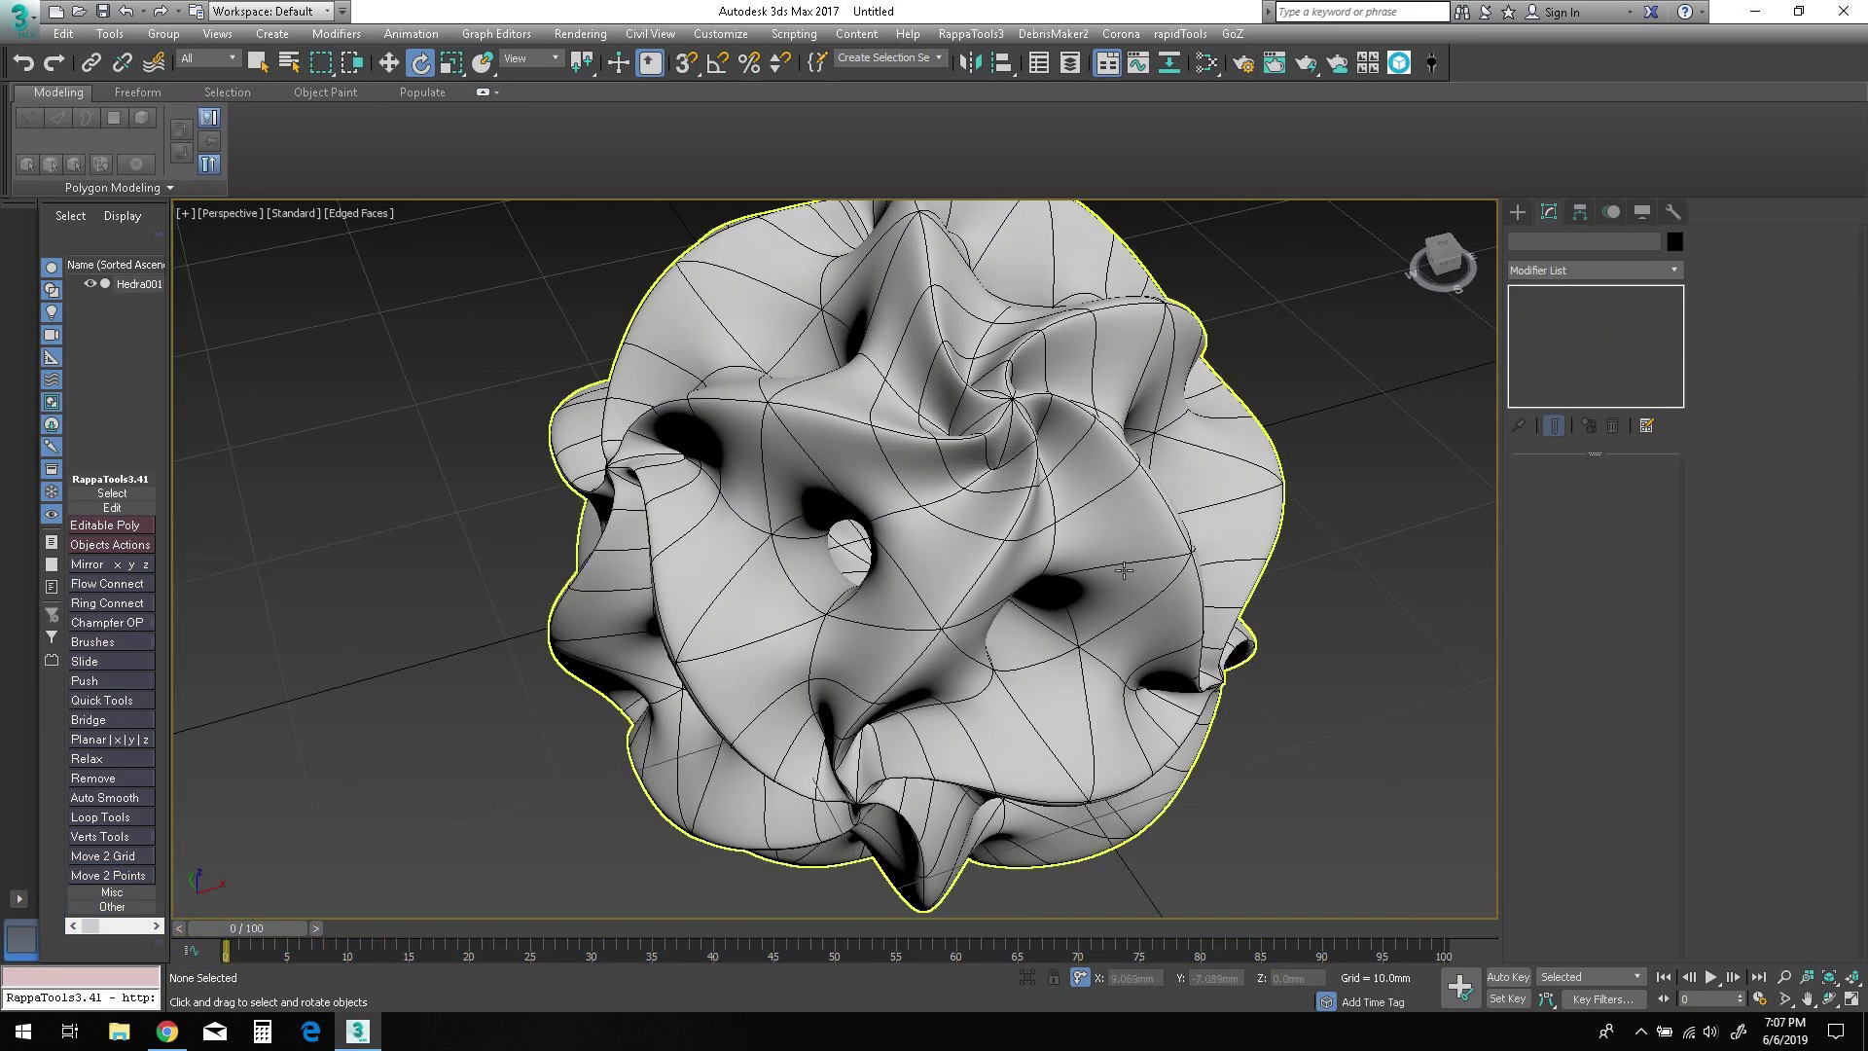
pyautogui.press('F4')
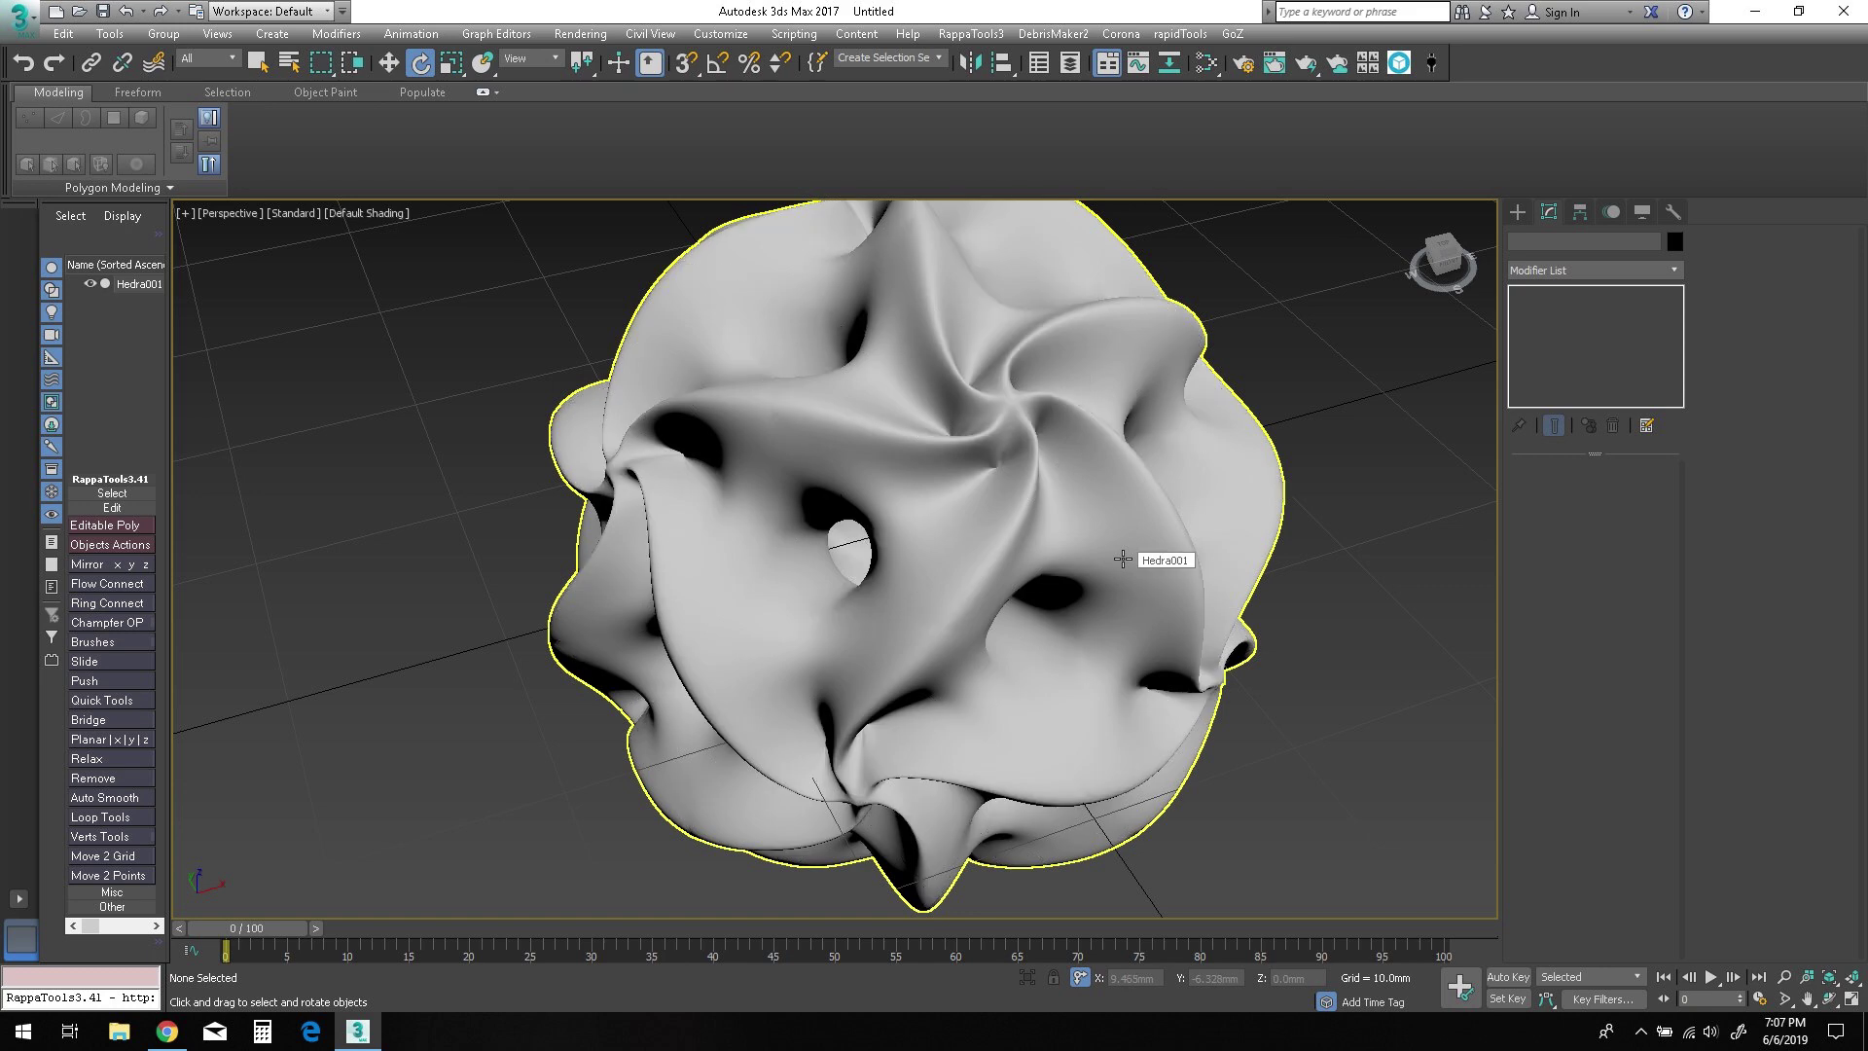